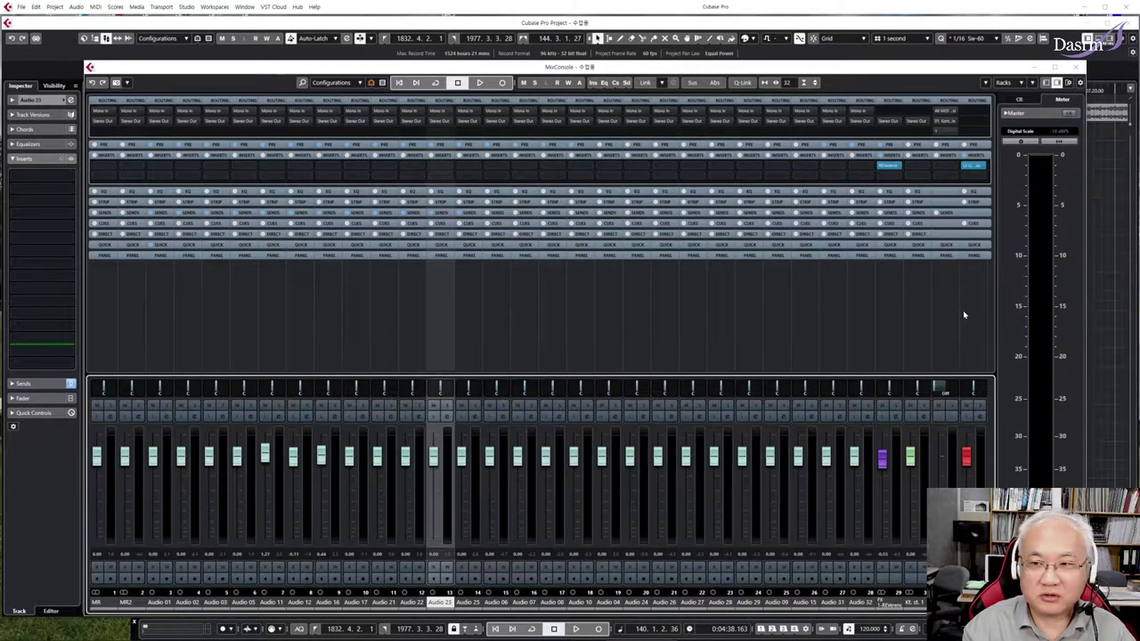
Add one stereo output bus in the Audio Connections outputs after reviewing the available channel configurations
left_click(186, 6)
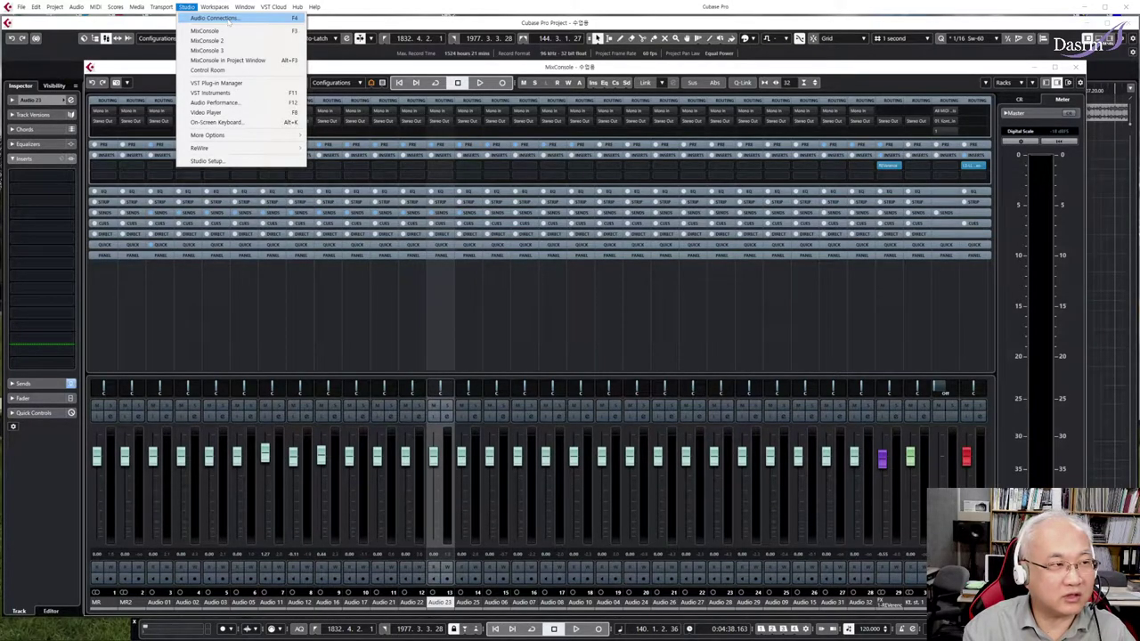
left_click(227, 19)
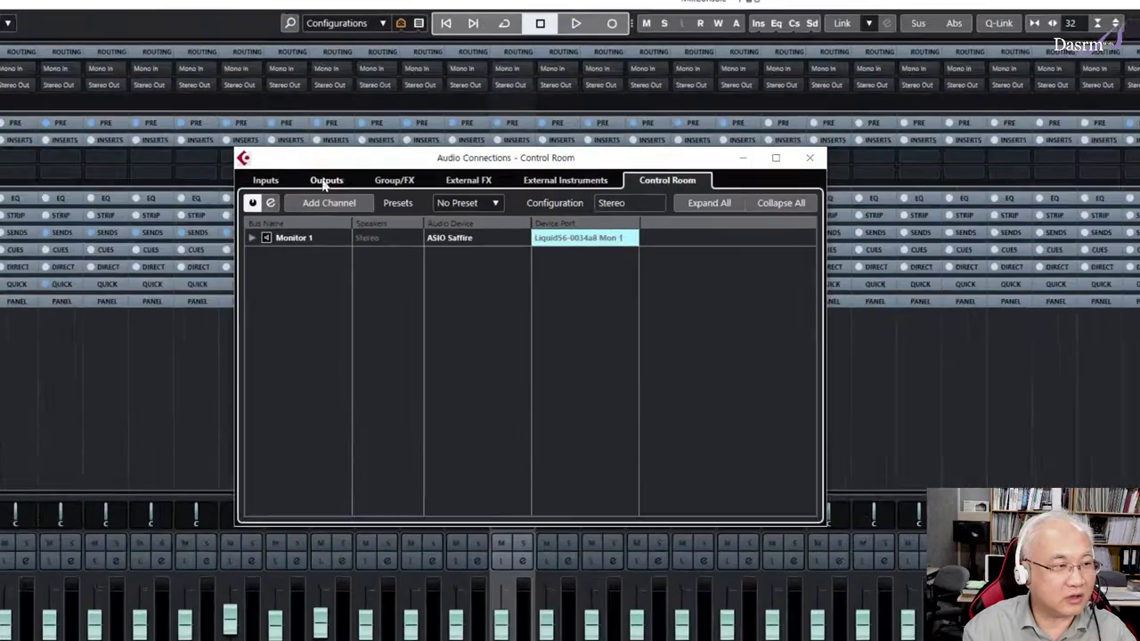
left_click(325, 179)
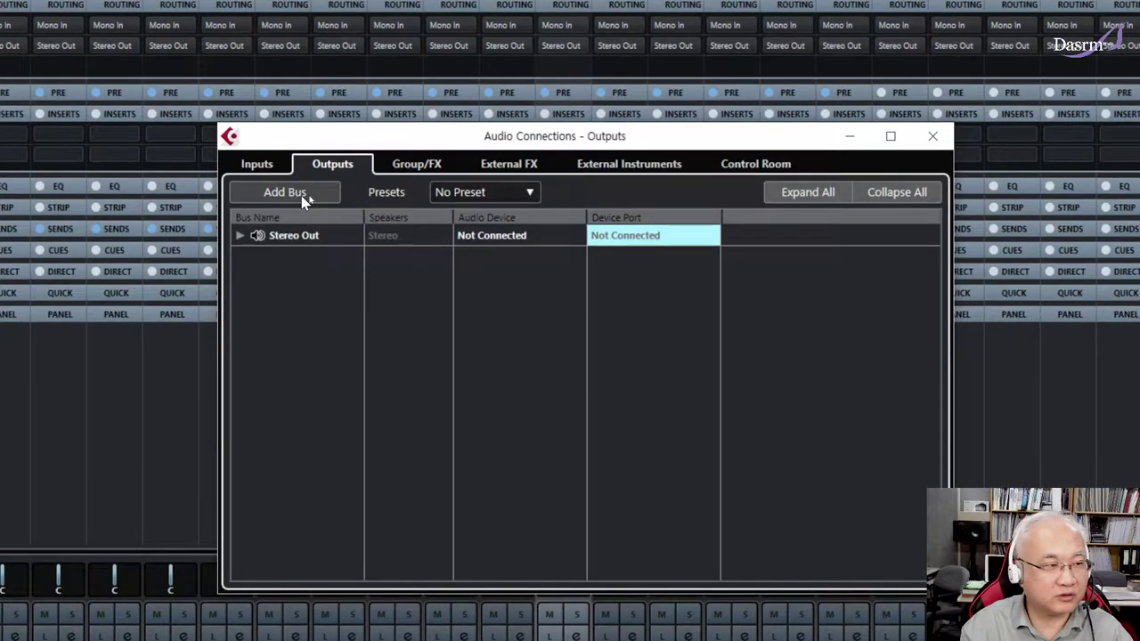
left_click(308, 197)
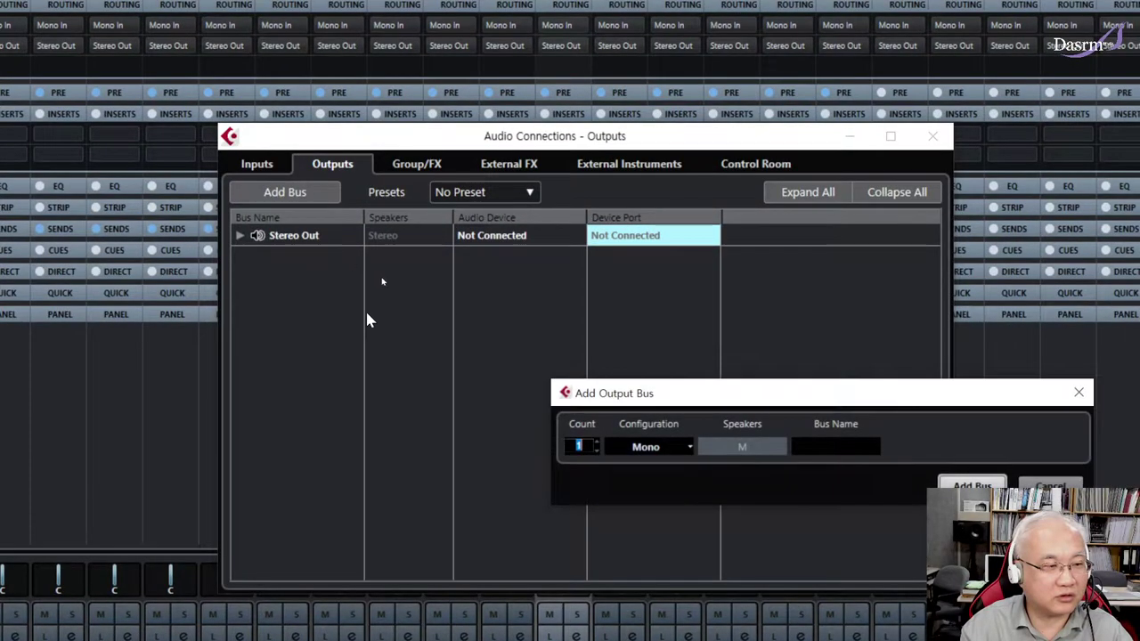
left_click_drag(747, 394, 473, 302)
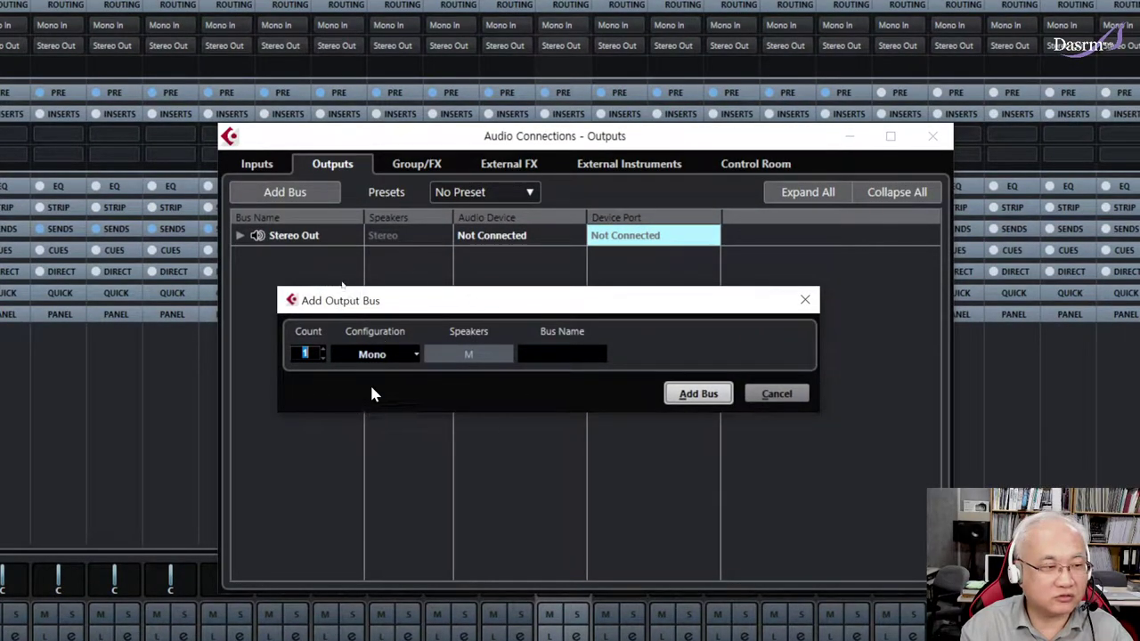
left_click(367, 357)
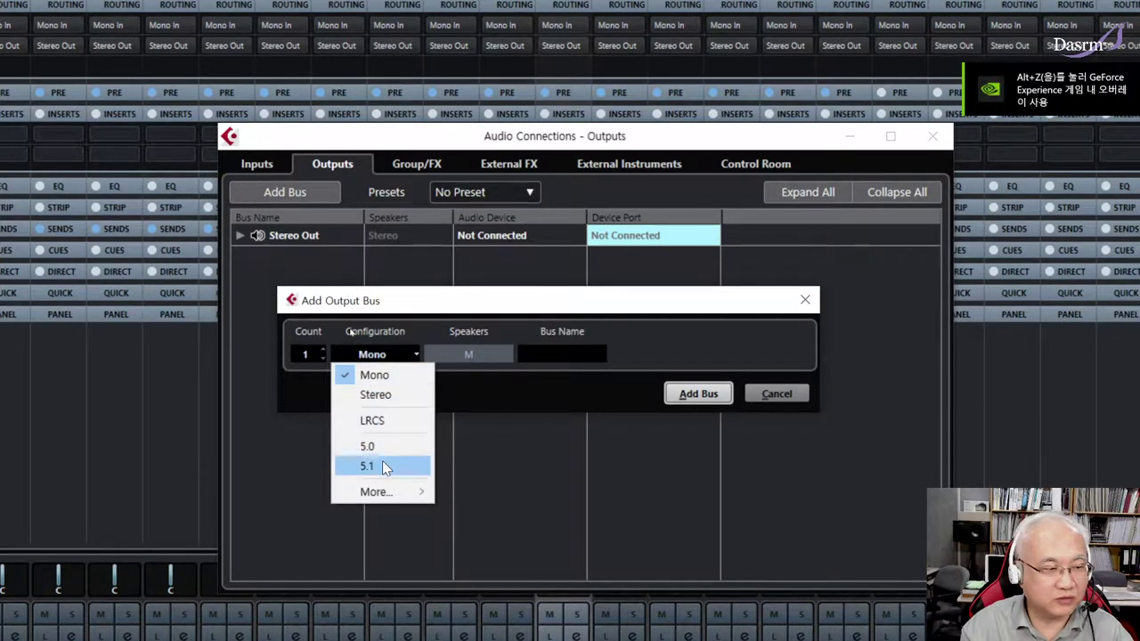
mouse_move(381, 491)
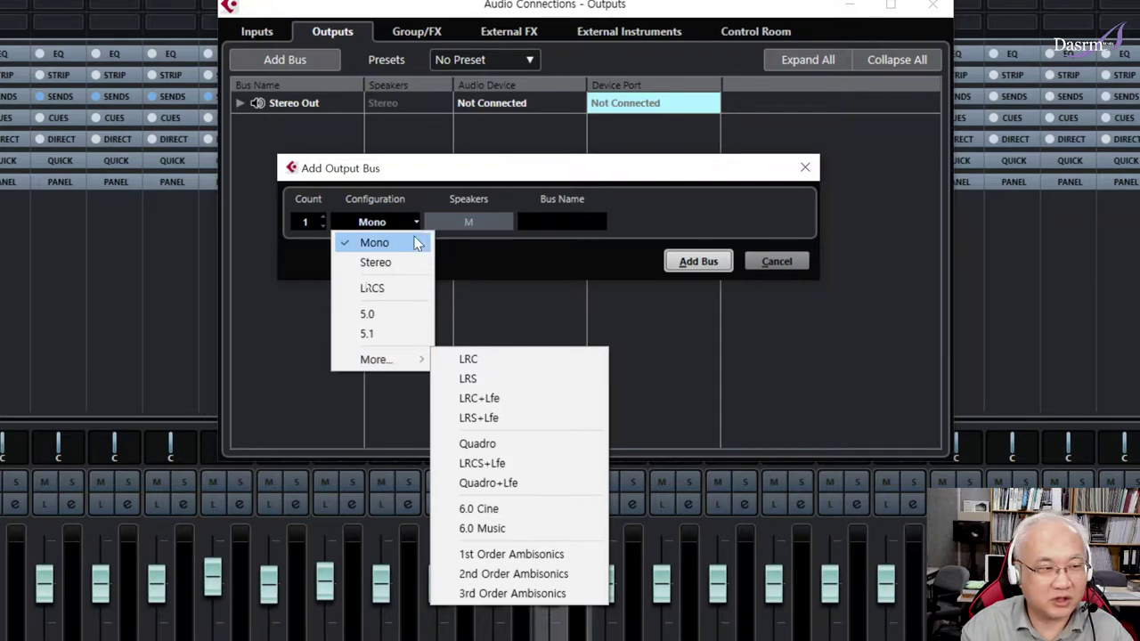
left_click(437, 172)
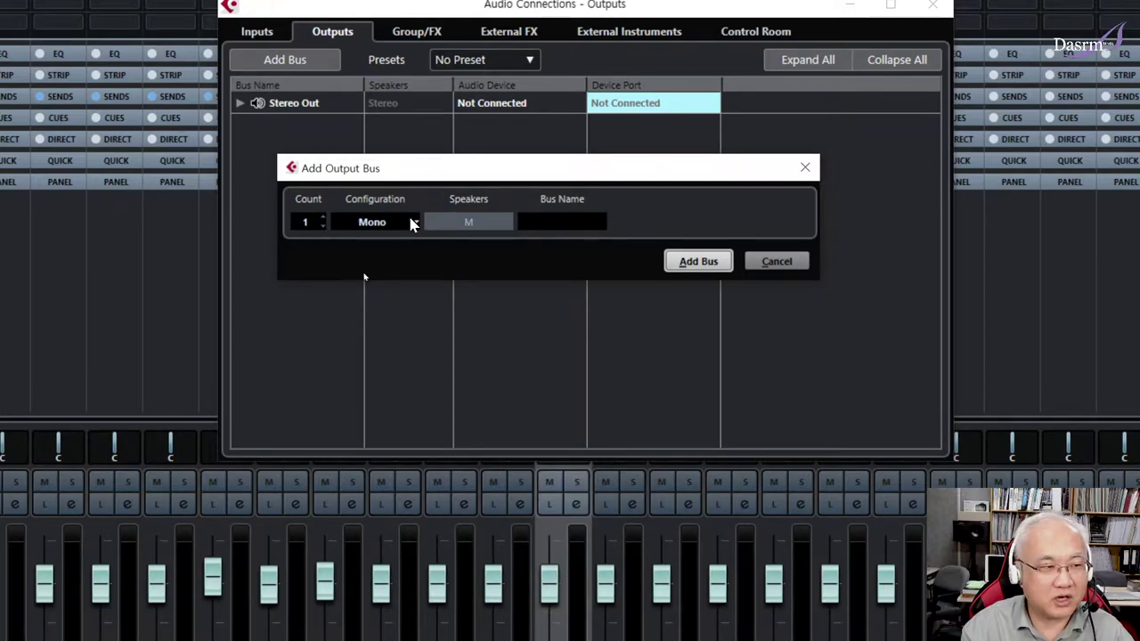
left_click(412, 224)
left_click(395, 257)
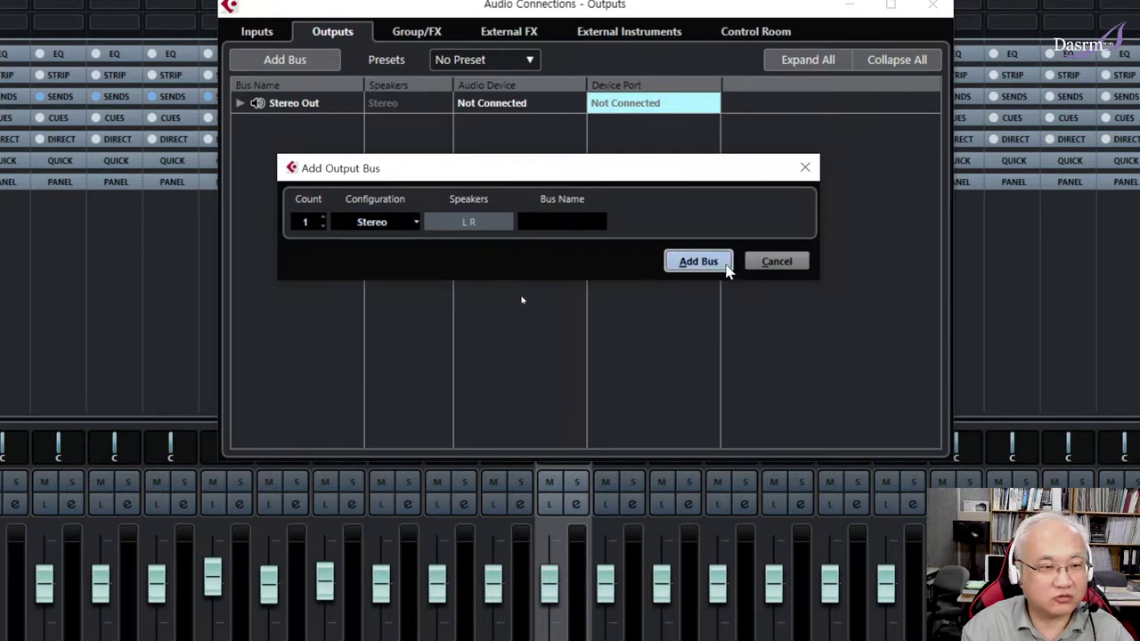
left_click(697, 261)
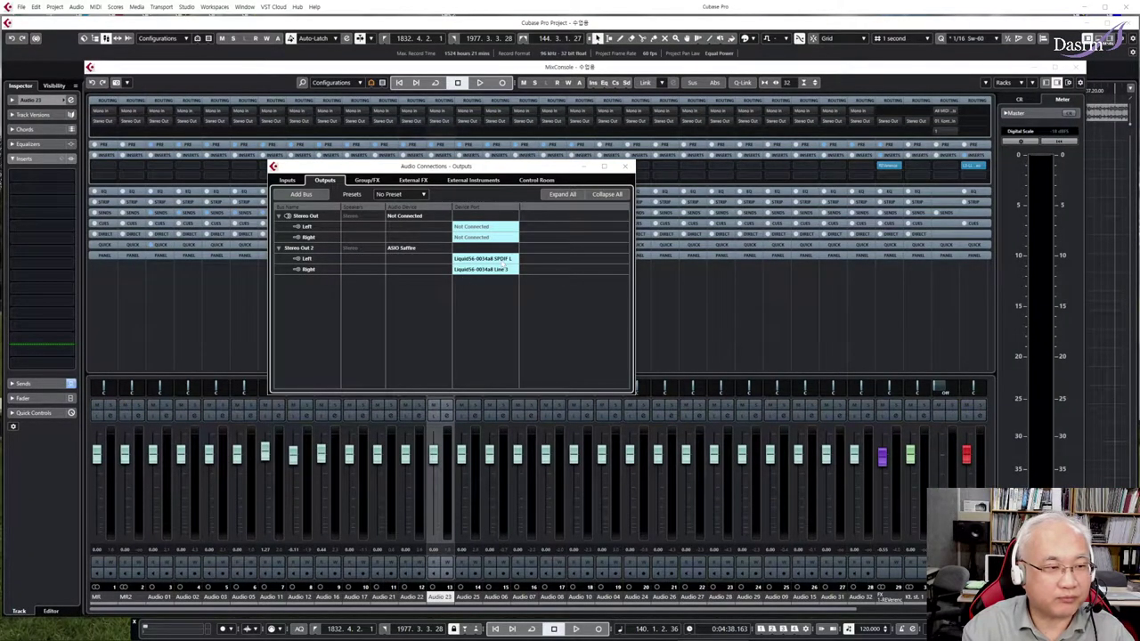
Assign the Stereo Out 2 bus's left channel to Liquid56-0034a8 Line 7 and its right channel to Line 8
left_click(500, 260)
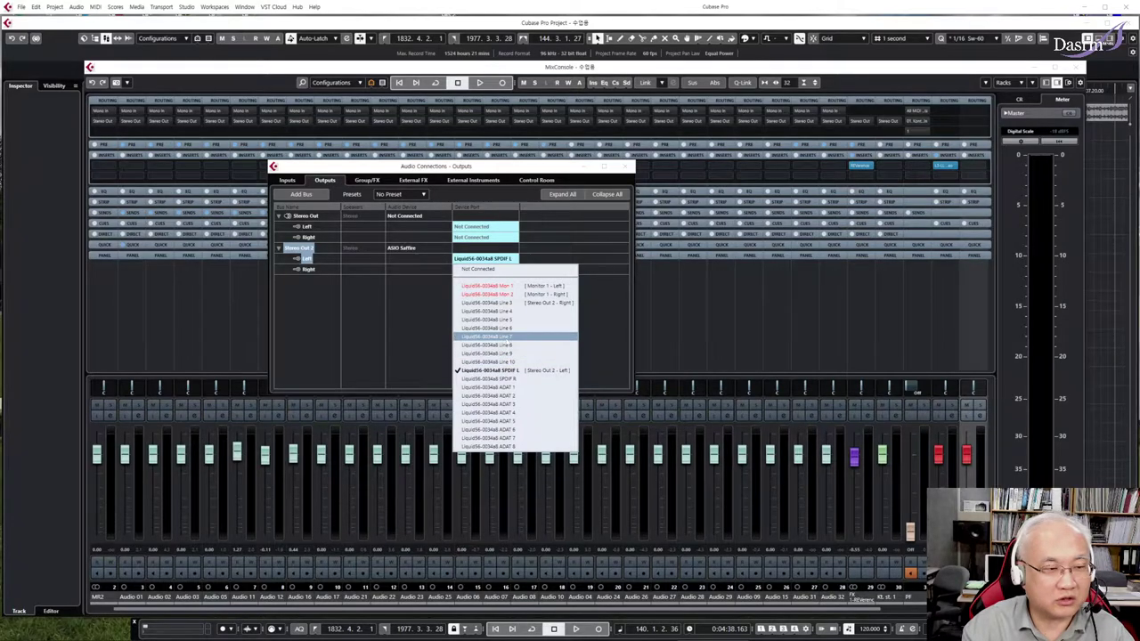
left_click(504, 337)
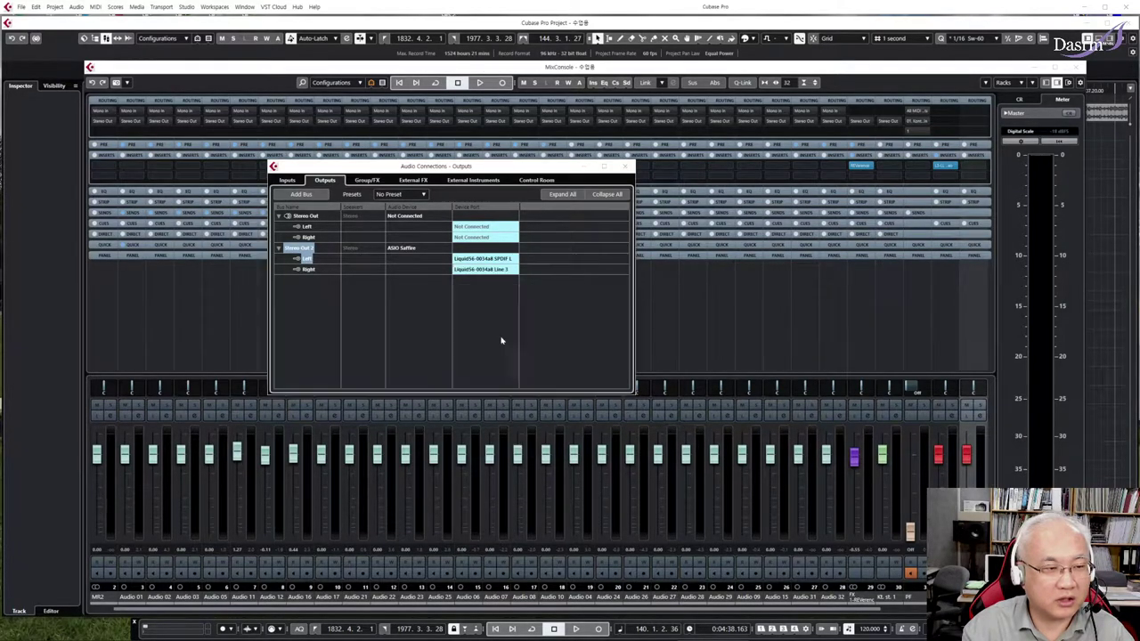
left_click(498, 269)
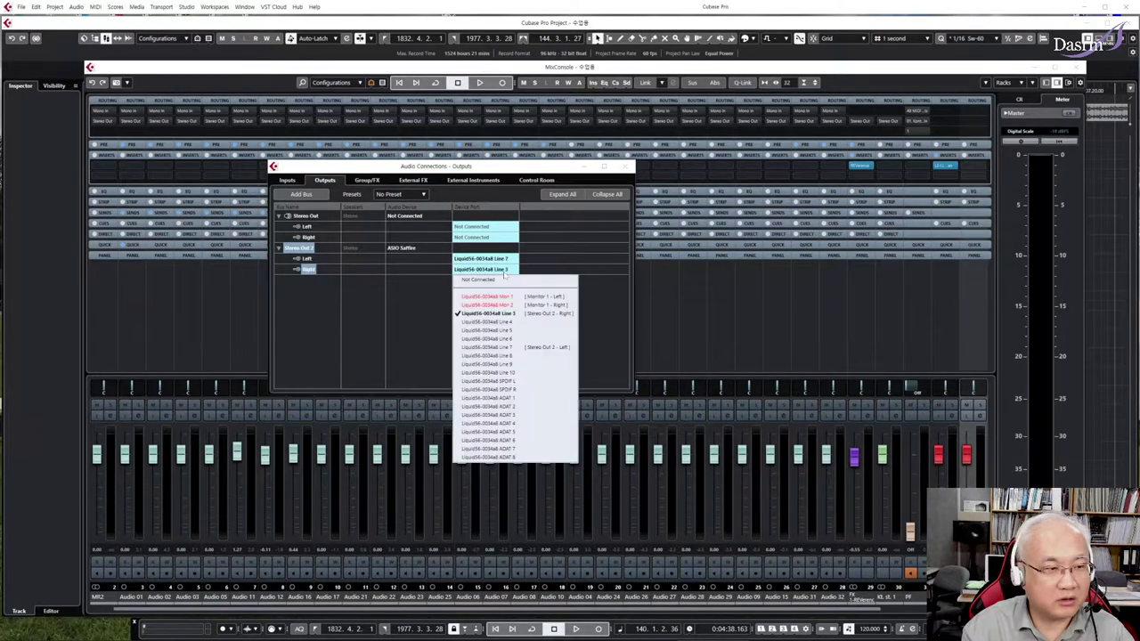
left_click(505, 355)
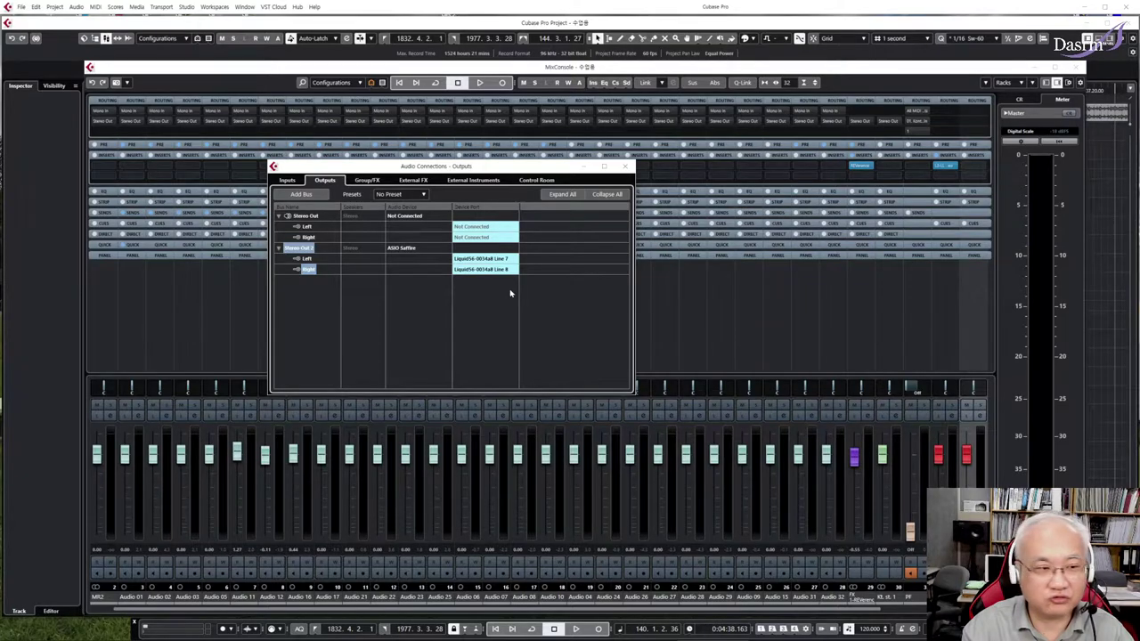
left_click(625, 167)
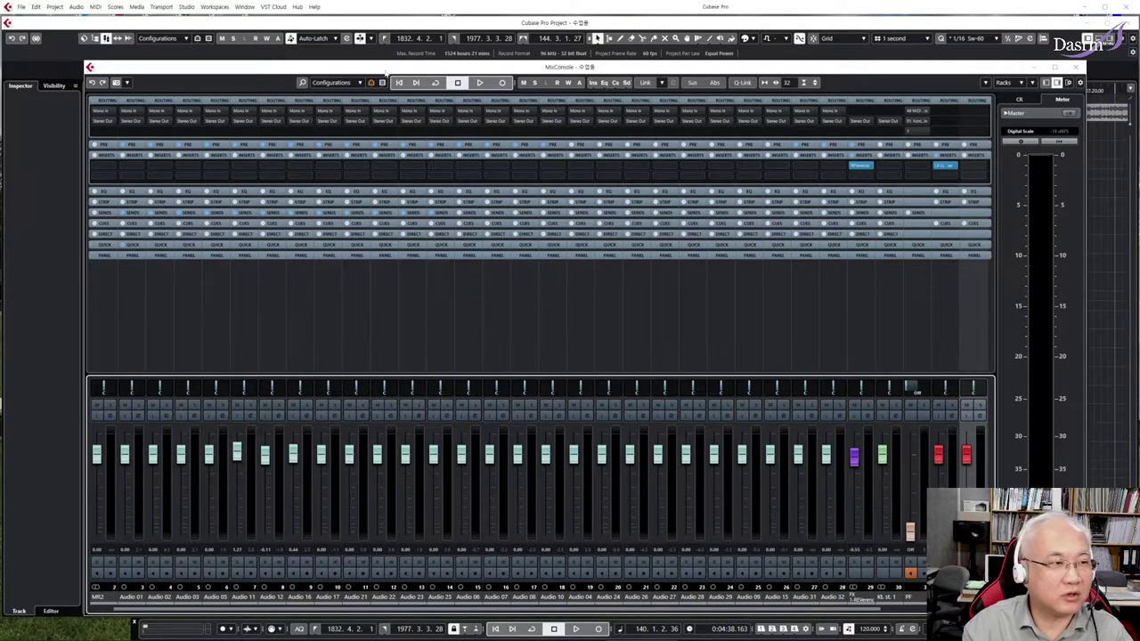
Remove the Stereo Out 2 bus from the Audio Connections outputs and close the window
left_click(186, 7)
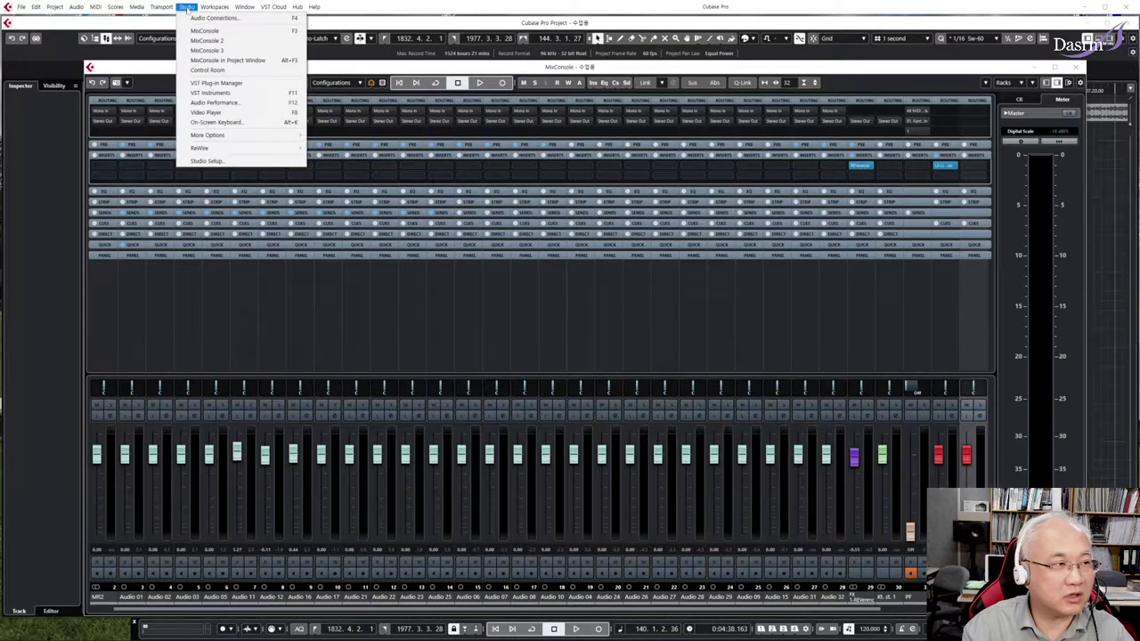
left_click(212, 18)
double_click(303, 247)
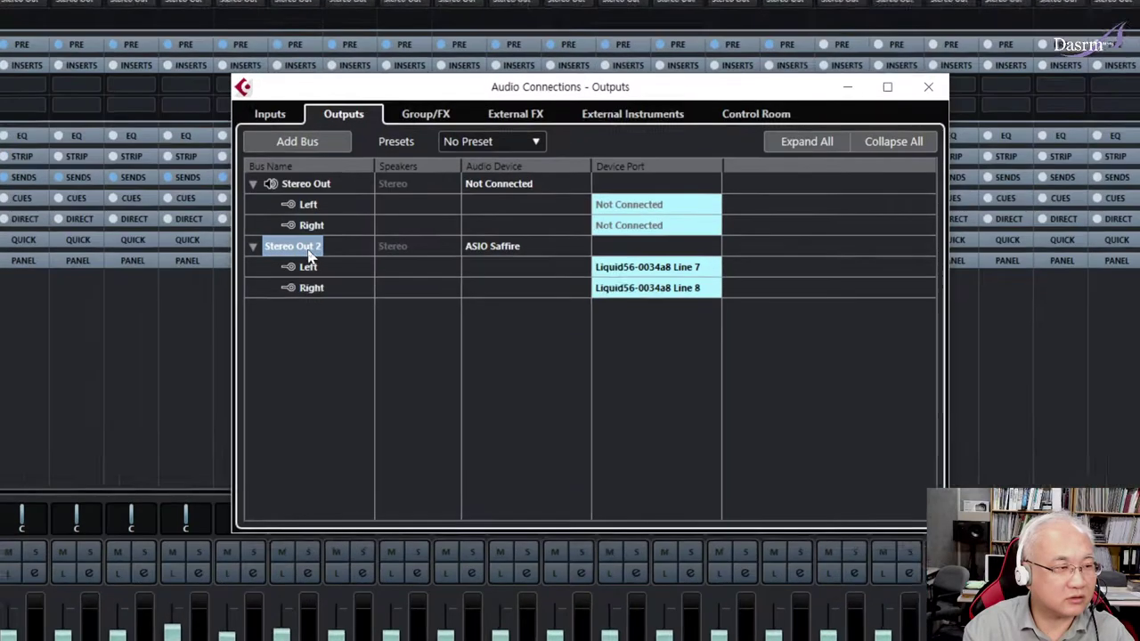
right_click(305, 251)
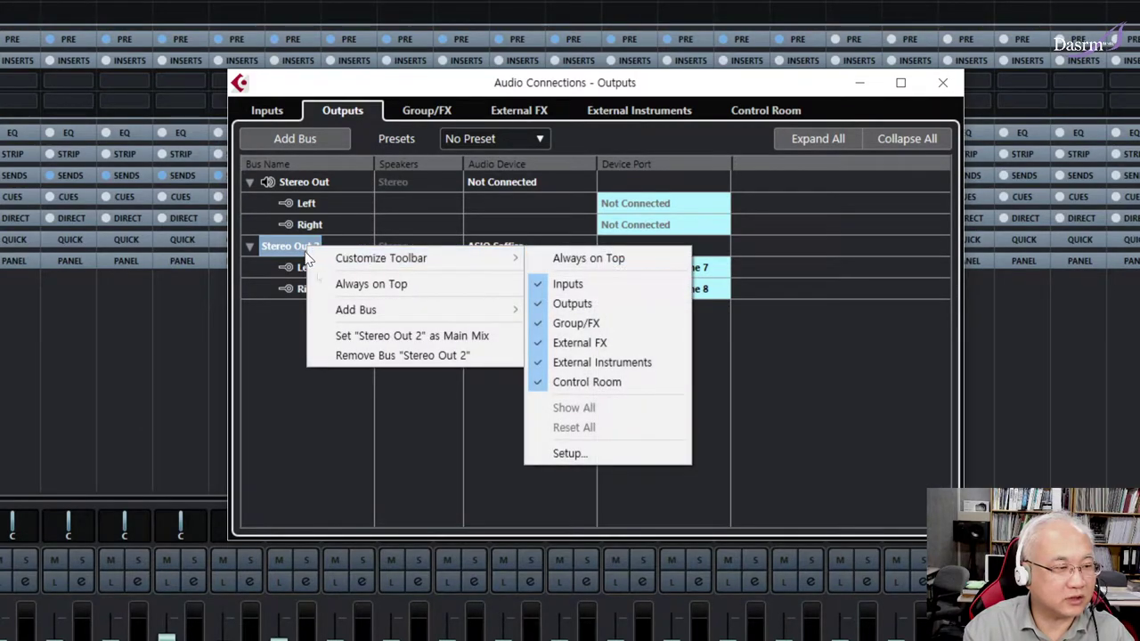
left_click(385, 356)
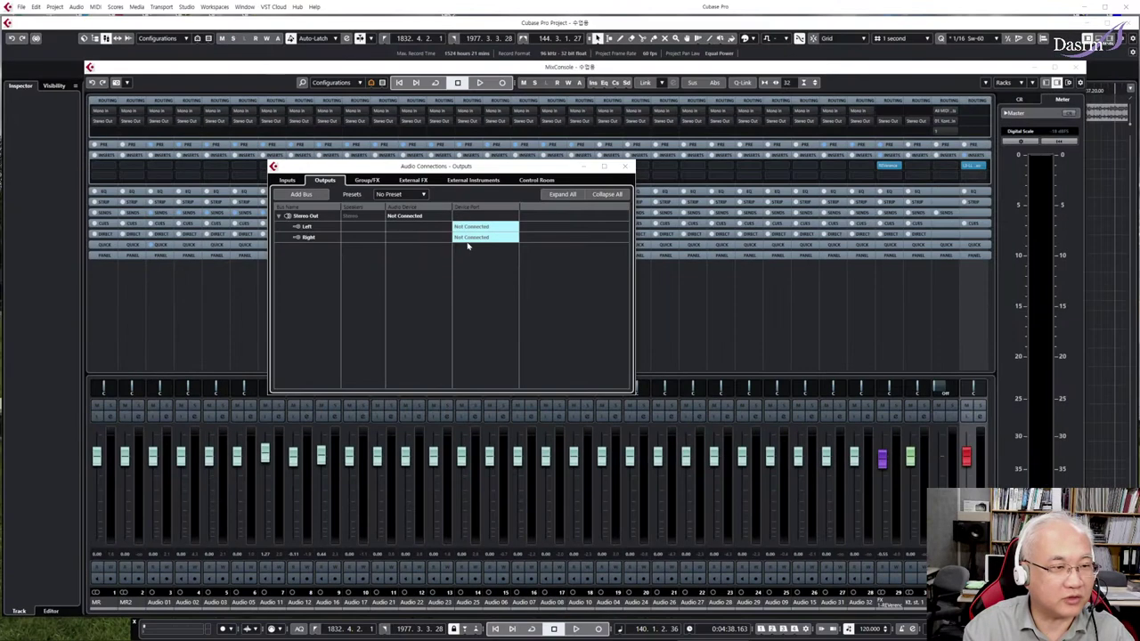
left_click(625, 167)
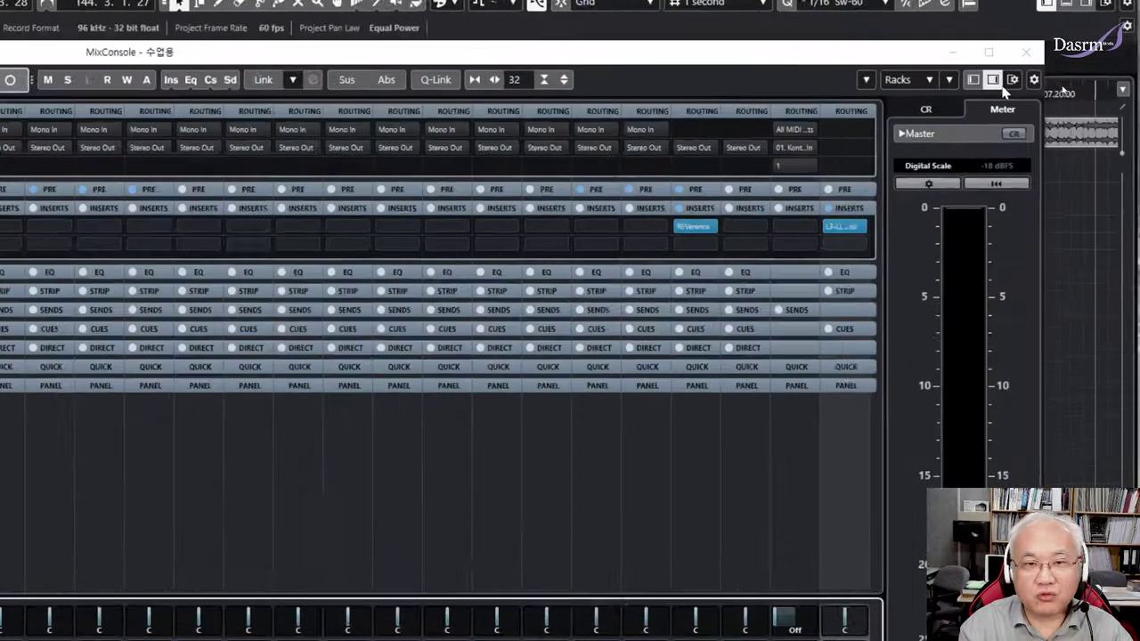
Examine the output routing choices for the Audio 05 channel in the MixConsole without changing the assignment
left_click(993, 80)
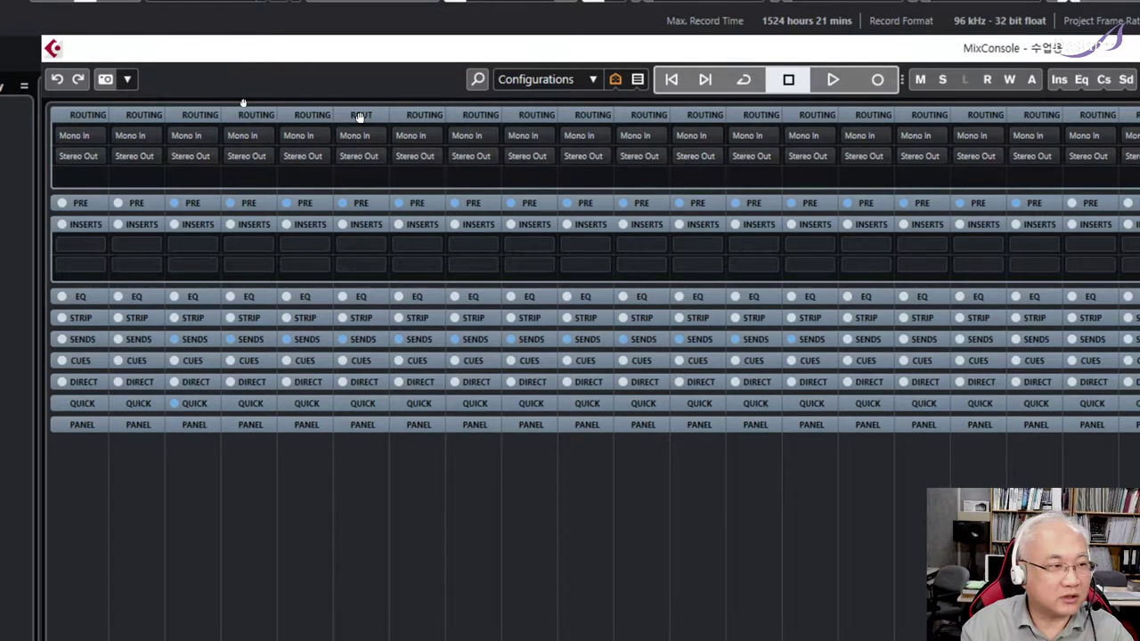
left_click(359, 115)
left_click(367, 118)
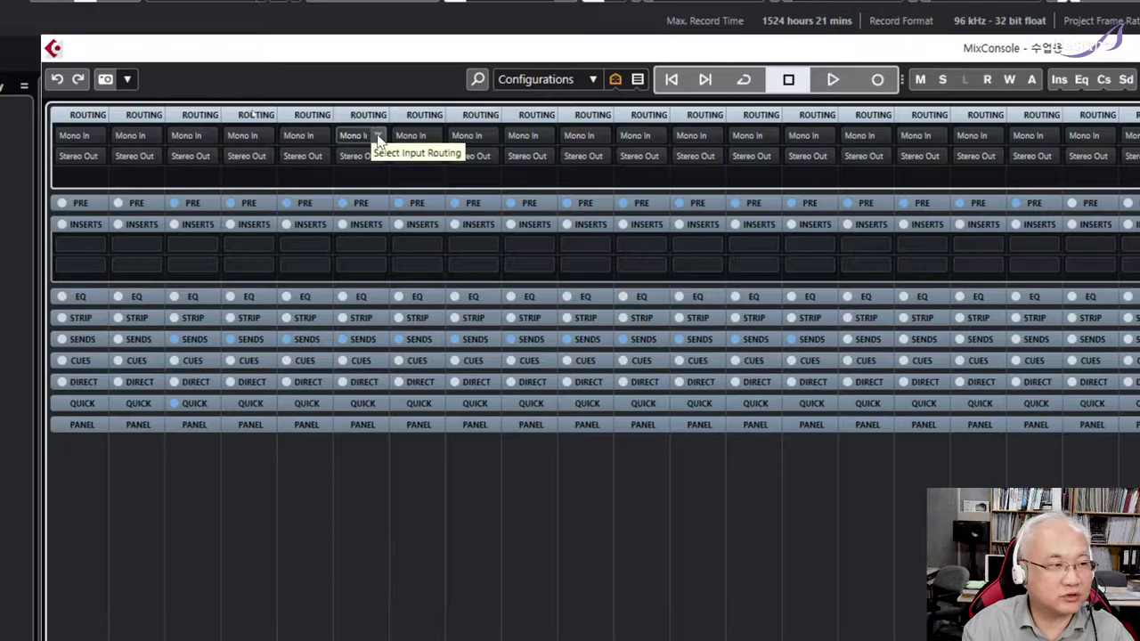
left_click(375, 163)
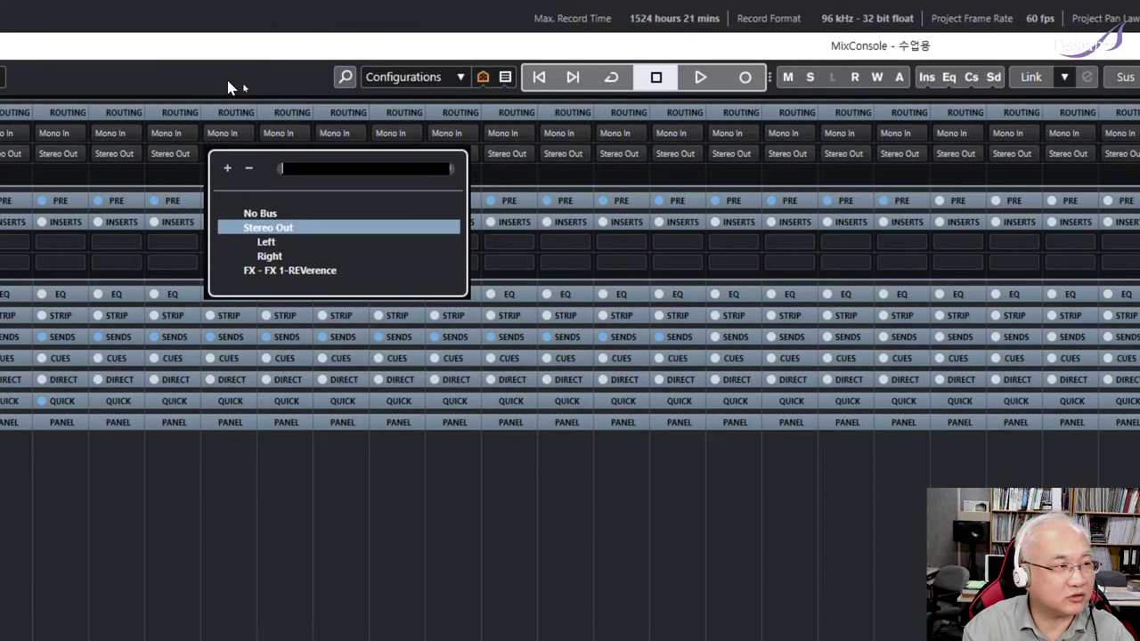
left_click(225, 1)
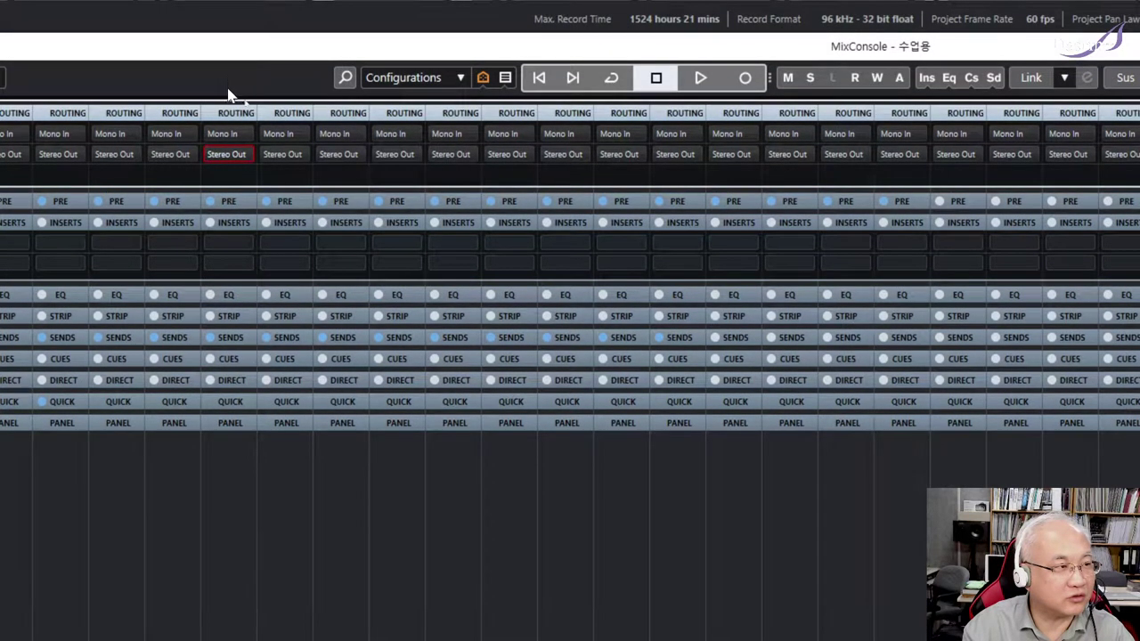
Examine the input routing choices for the Audio 05 channel, leaving the assigned input as it is
left_click(246, 138)
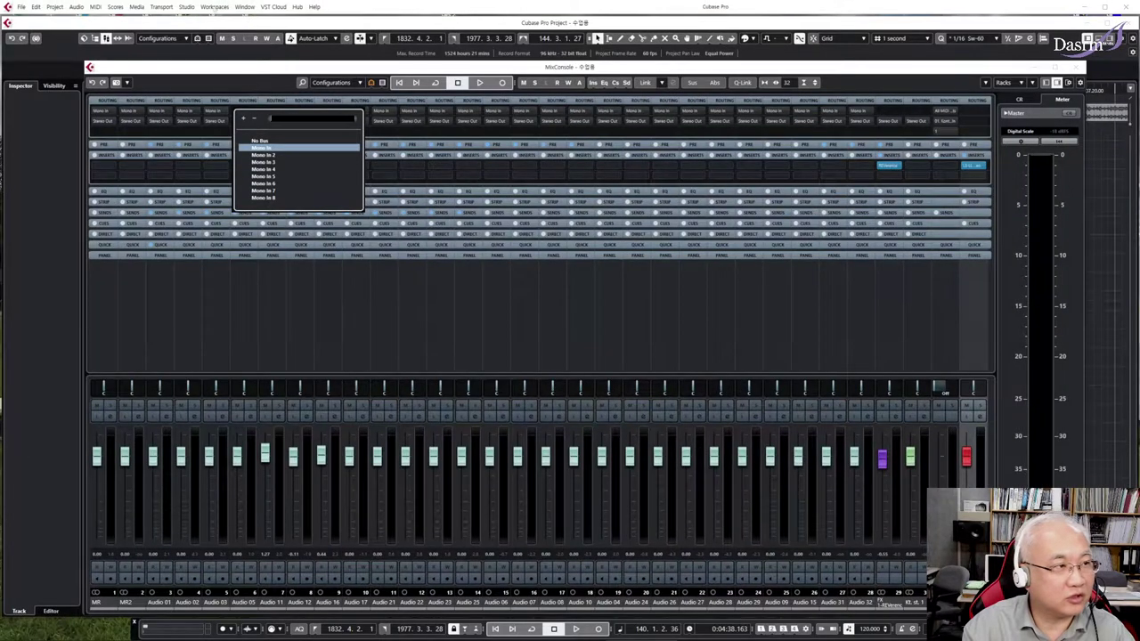
left_click(185, 8)
left_click(184, 8)
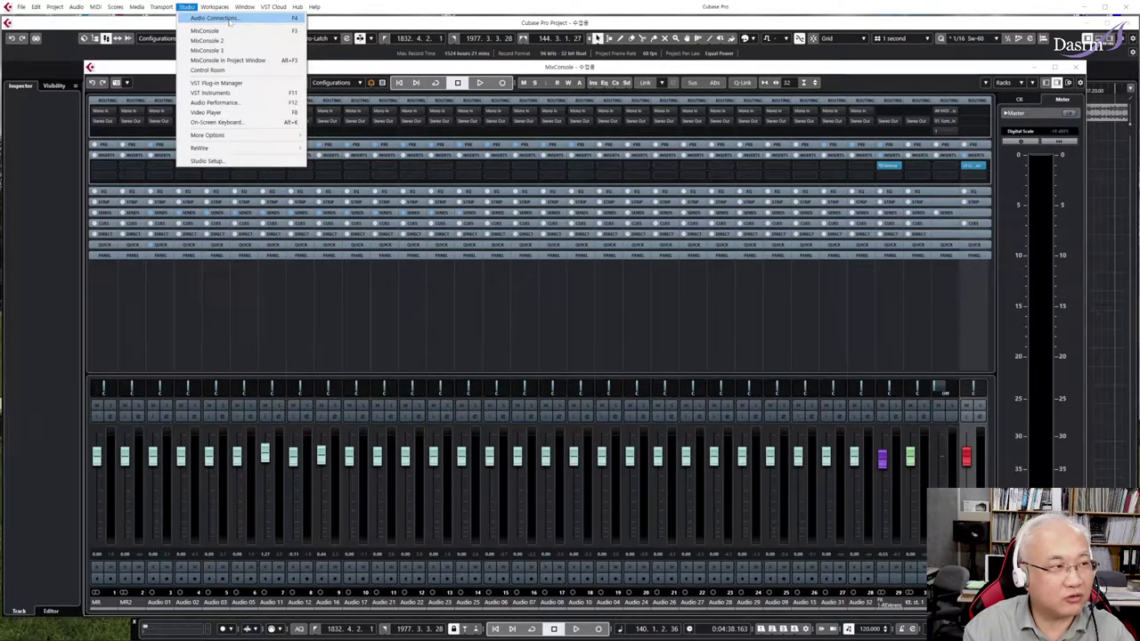
left_click(317, 69)
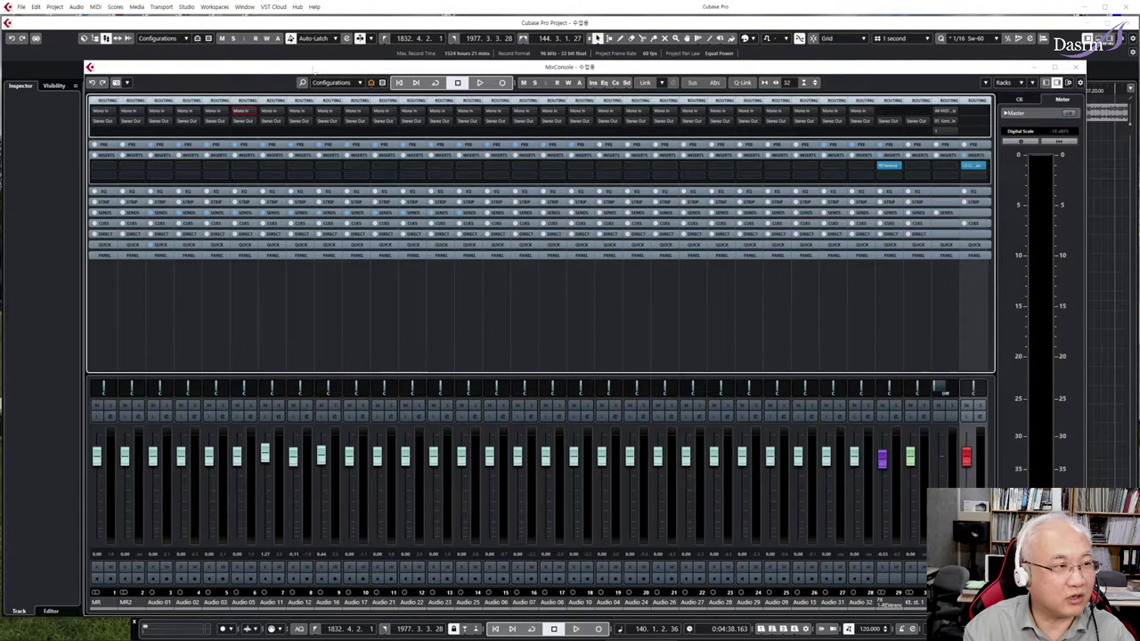
left_click(253, 114)
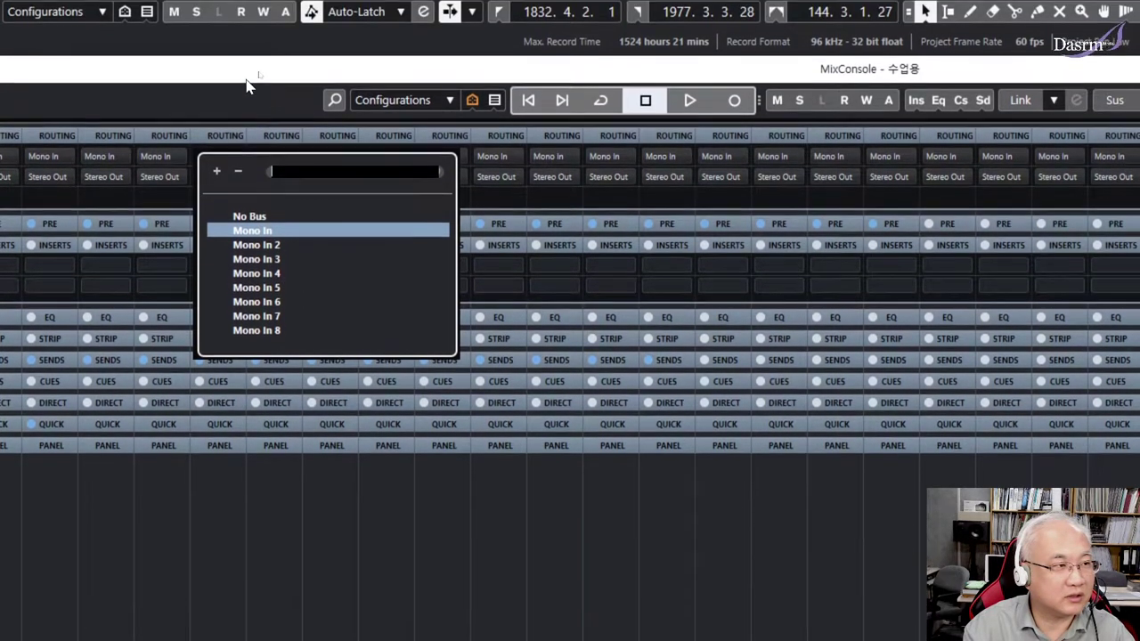
left_click(248, 81)
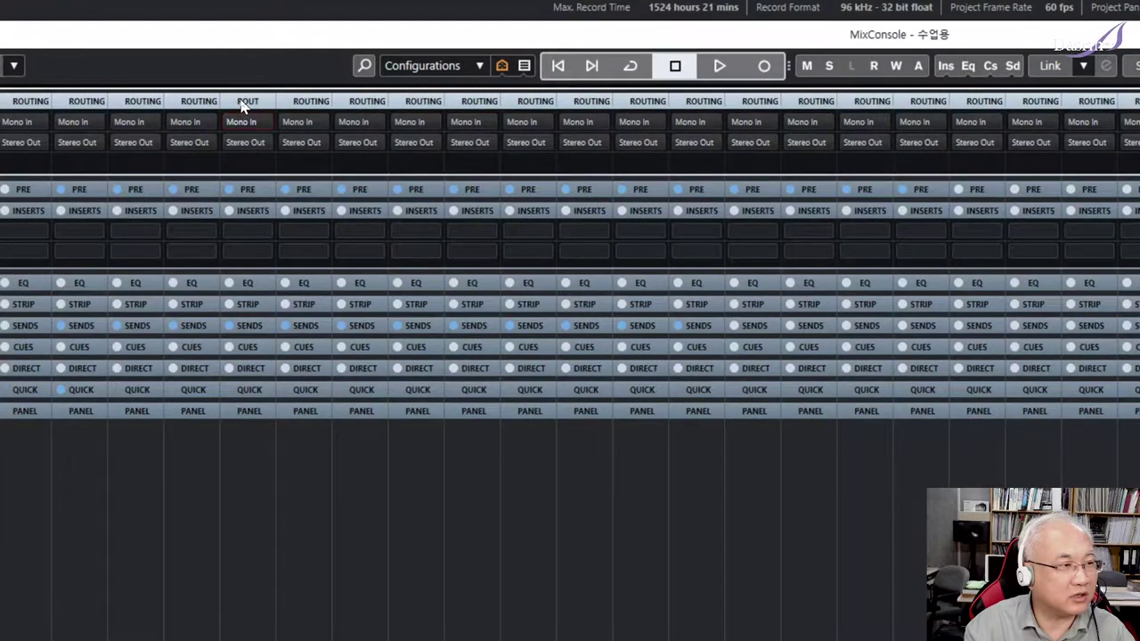
Collapse the MixConsole's Routing racks and expand the Pre racks to show the filter and gain settings
left_click(241, 103)
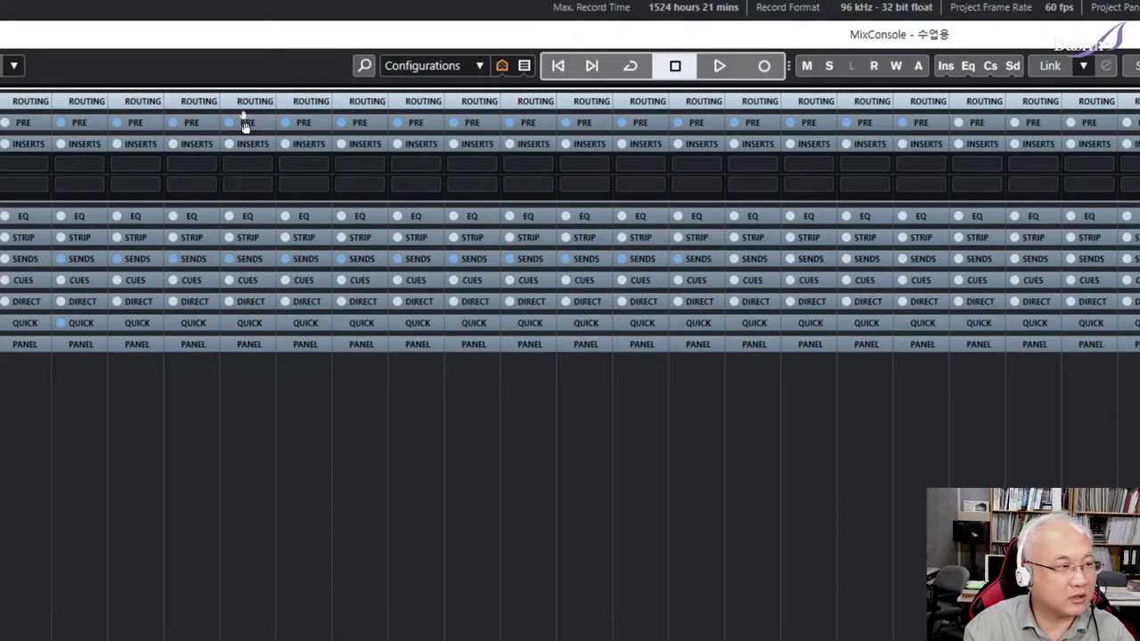
left_click(247, 125)
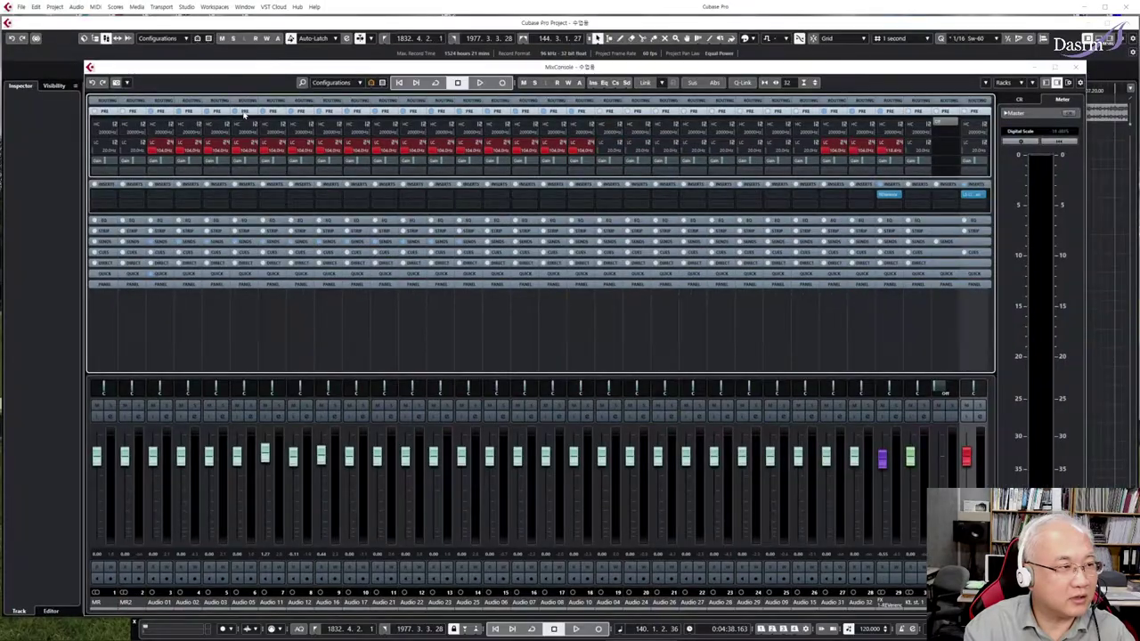
left_click(247, 125)
left_click(245, 111)
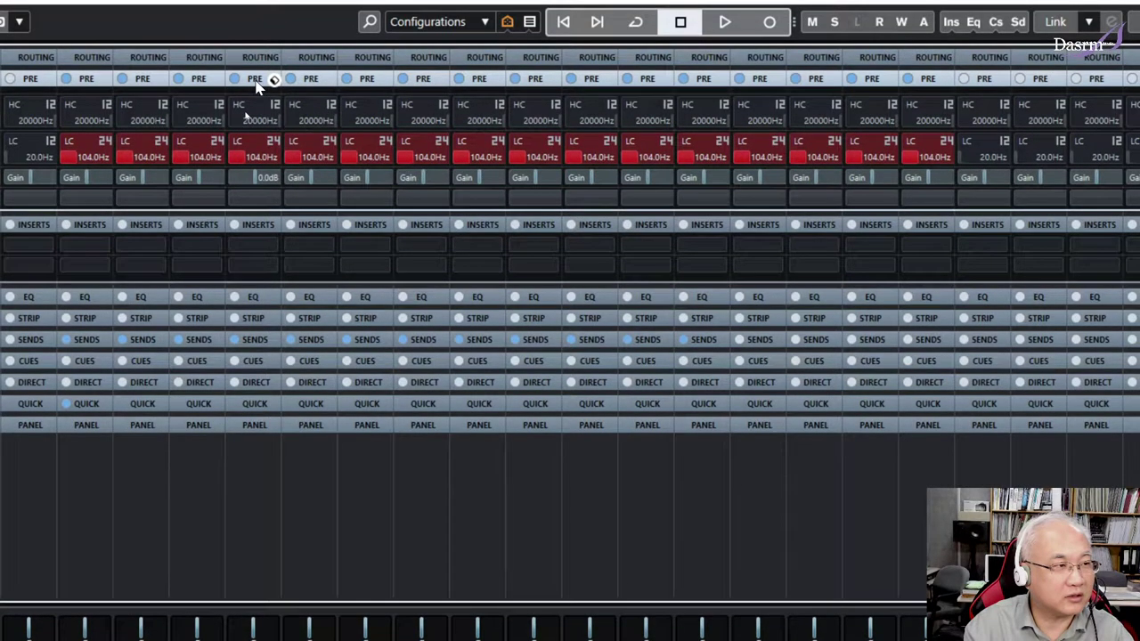
Collapse the Pre racks and browse the effect categories for the Audio 05 channel's first insert slot without loading one
left_click(255, 59)
left_click(255, 80)
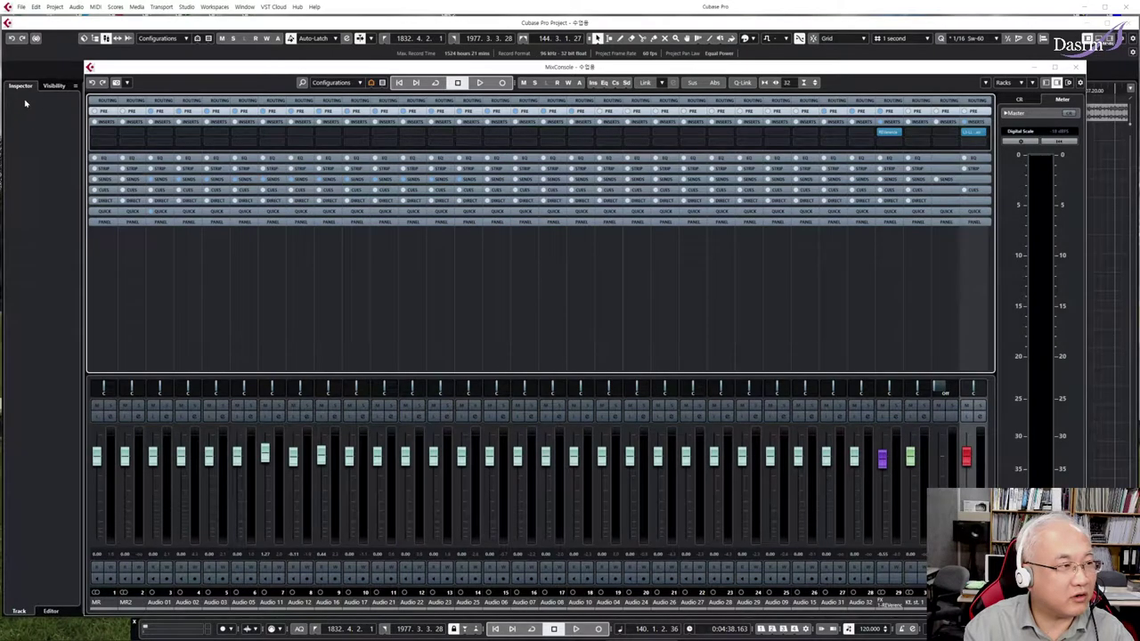
left_click(253, 134)
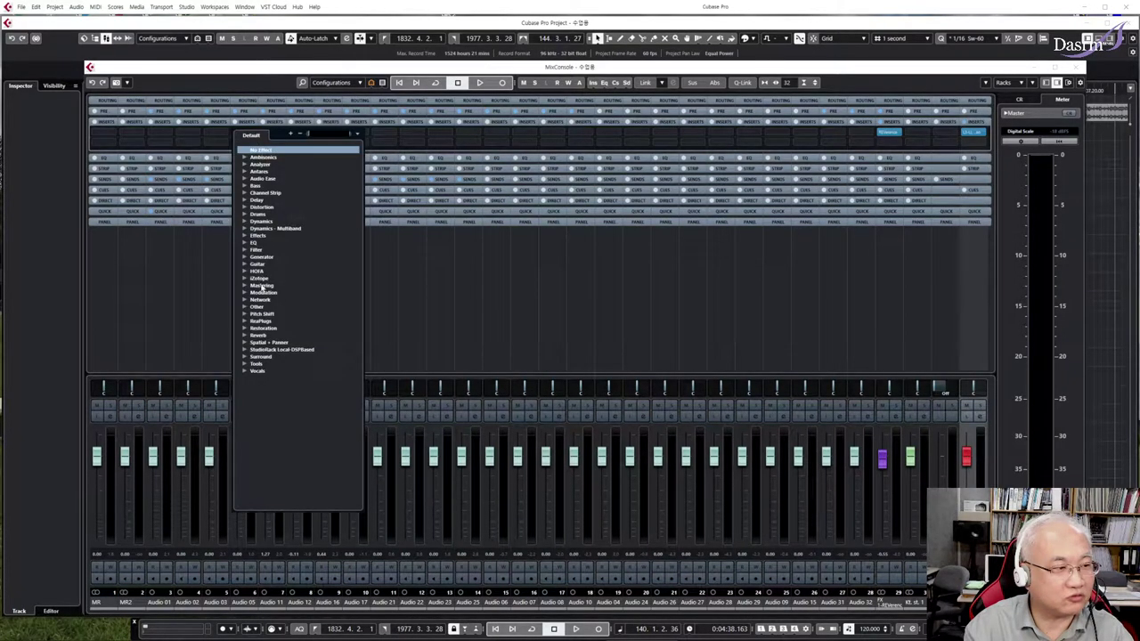
left_click(232, 135)
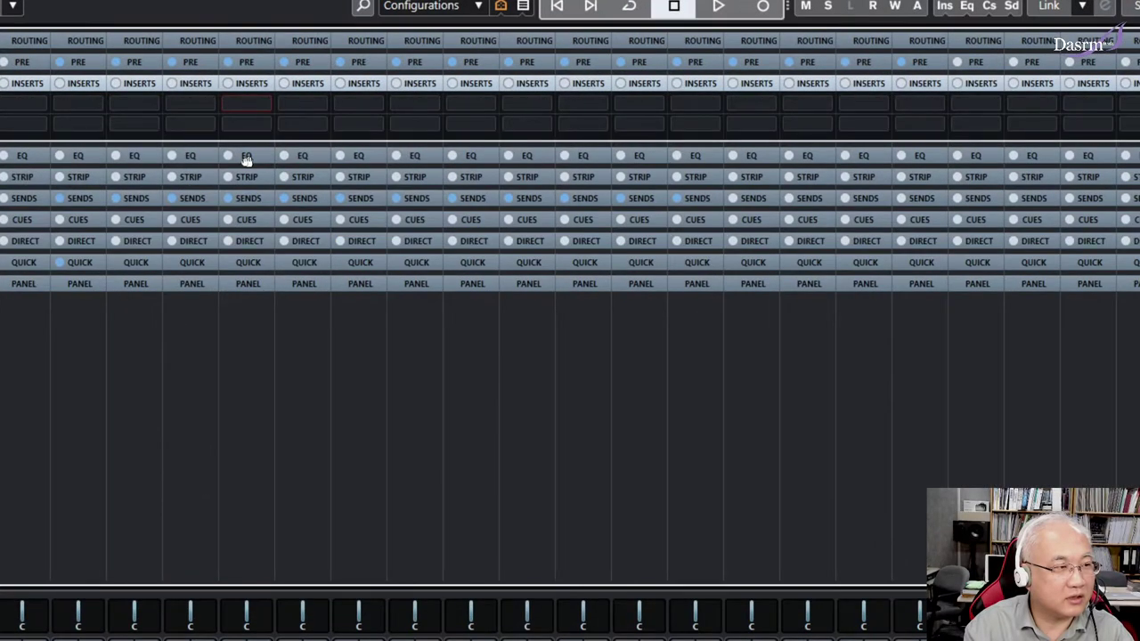
Examine the channels' EQ band settings and Strip modules in the MixConsole racks, collapsing each rack after viewing
left_click(247, 159)
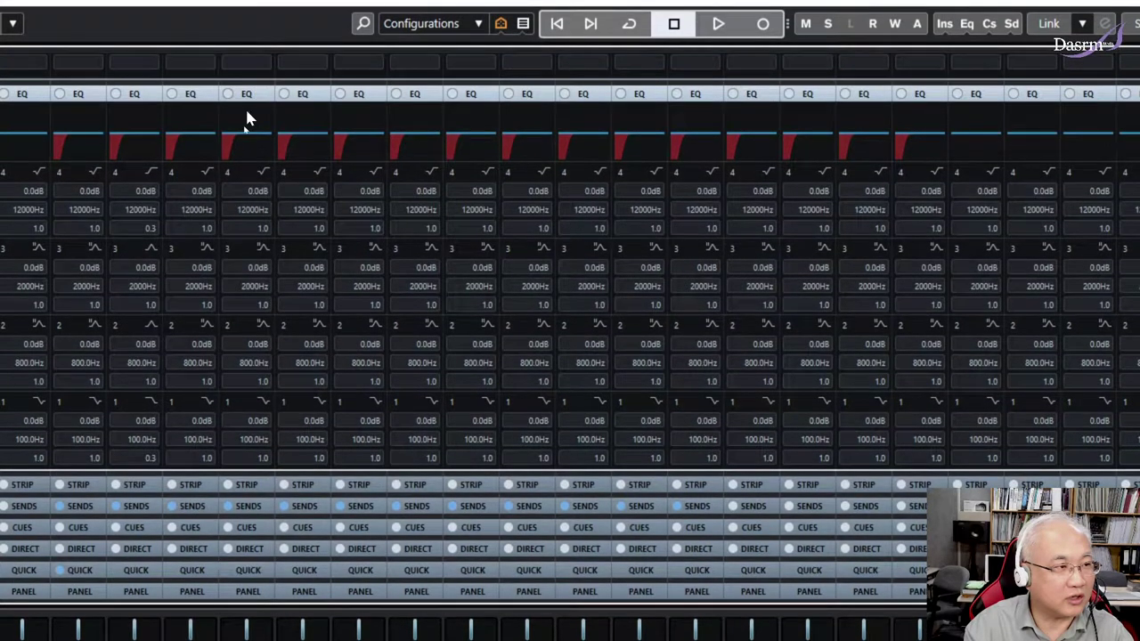
left_click(247, 105)
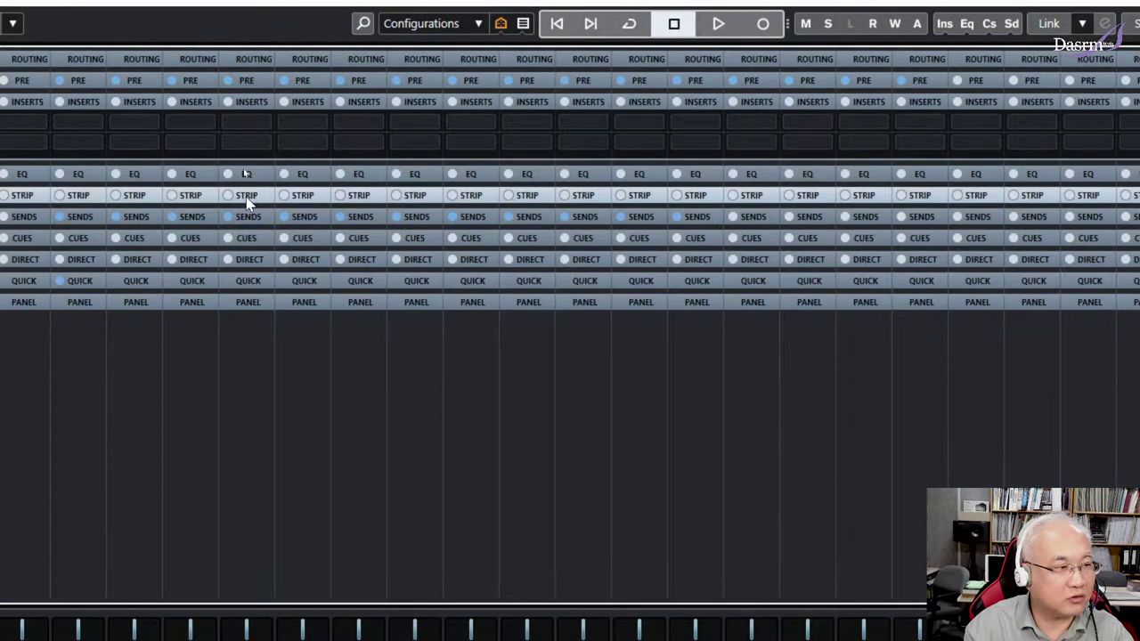
left_click(248, 196)
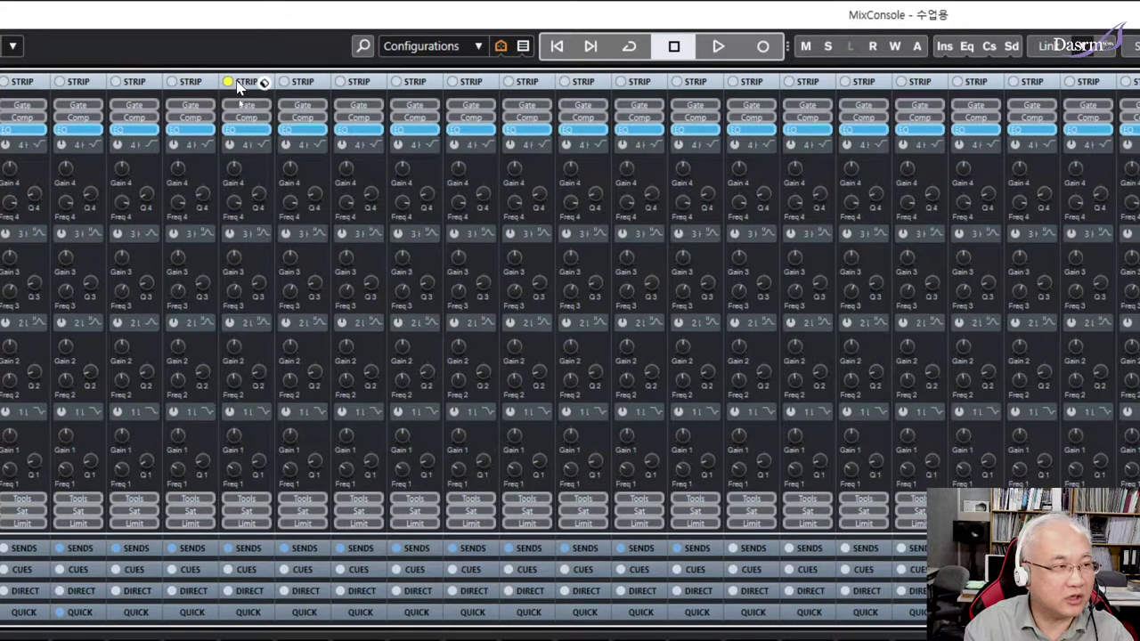
left_click(228, 84)
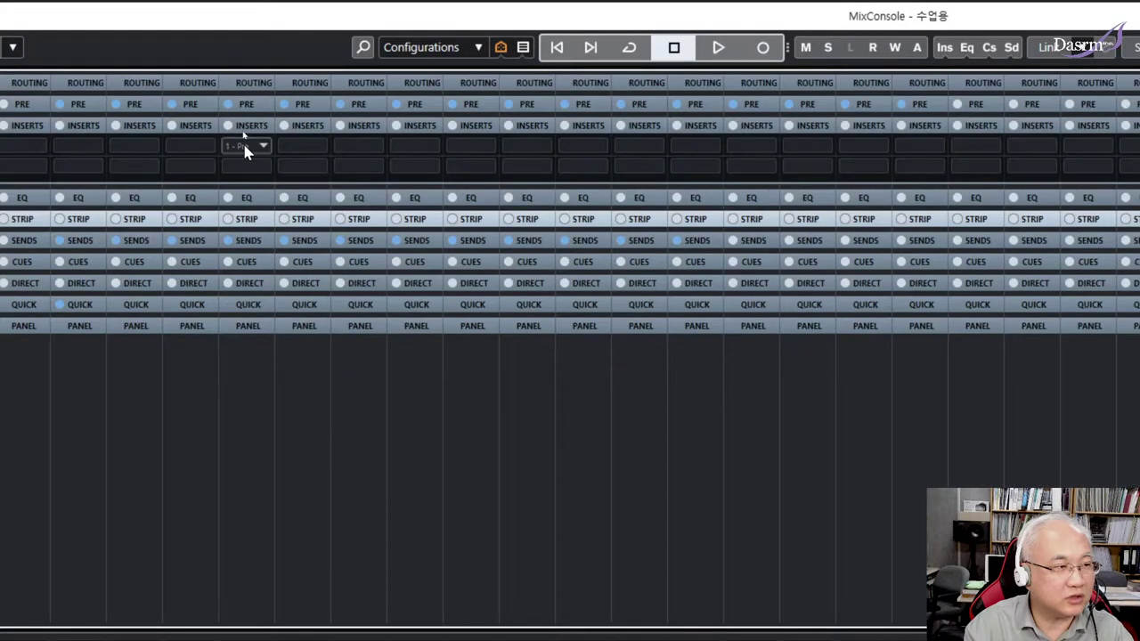
Review the EQ racks again, then examine the FX assignments in the Sends racks, leaving both racks collapsed
left_click(244, 197)
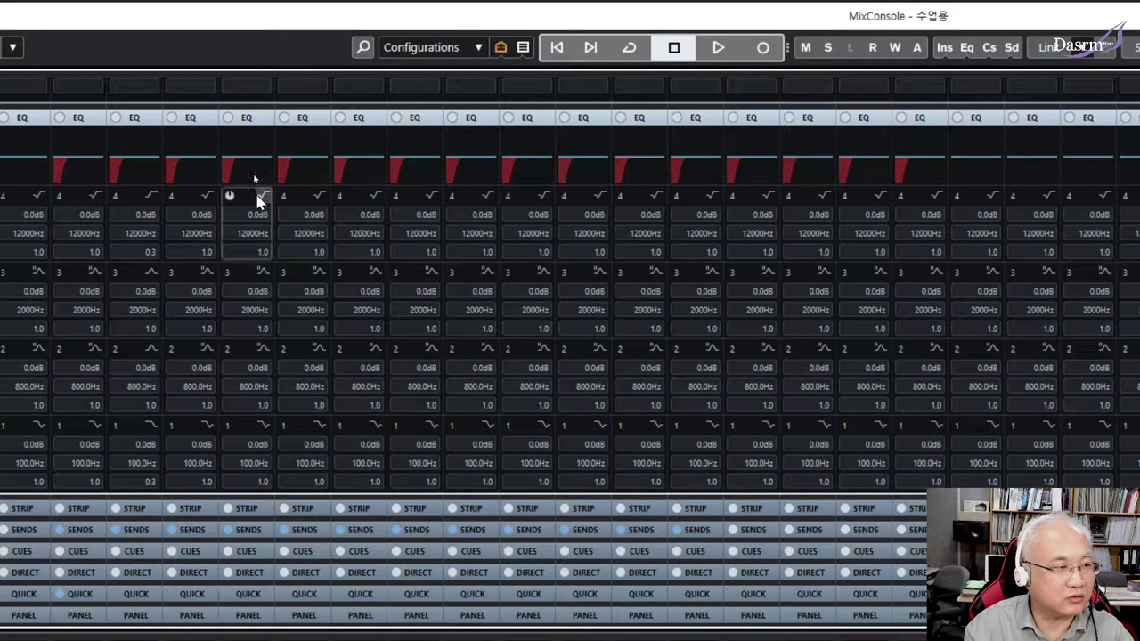
left_click(248, 118)
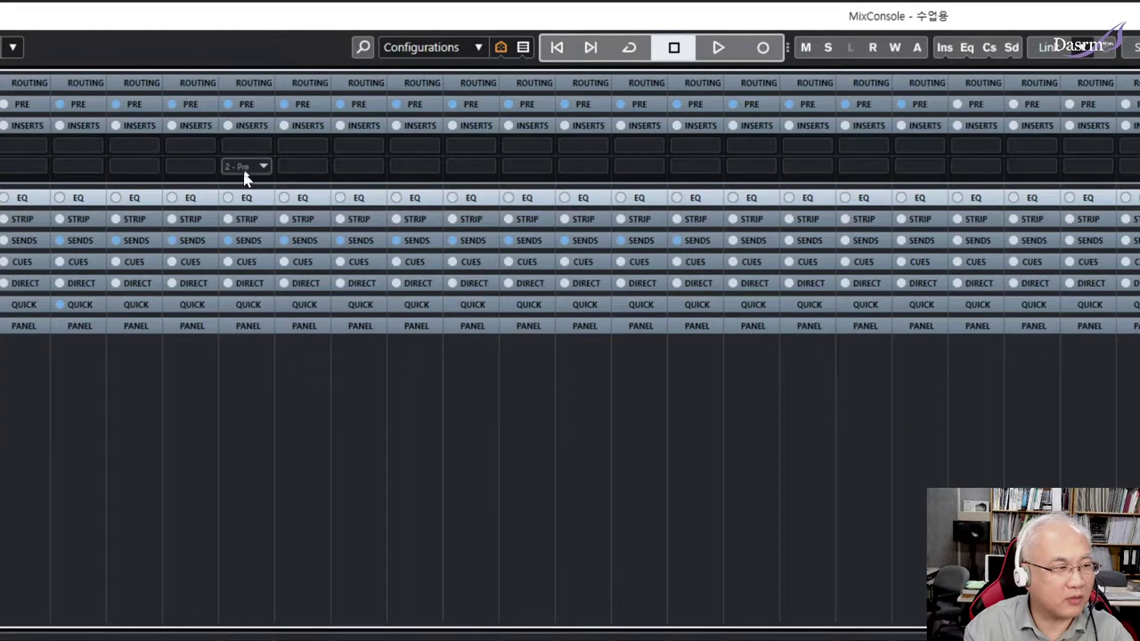
left_click(245, 241)
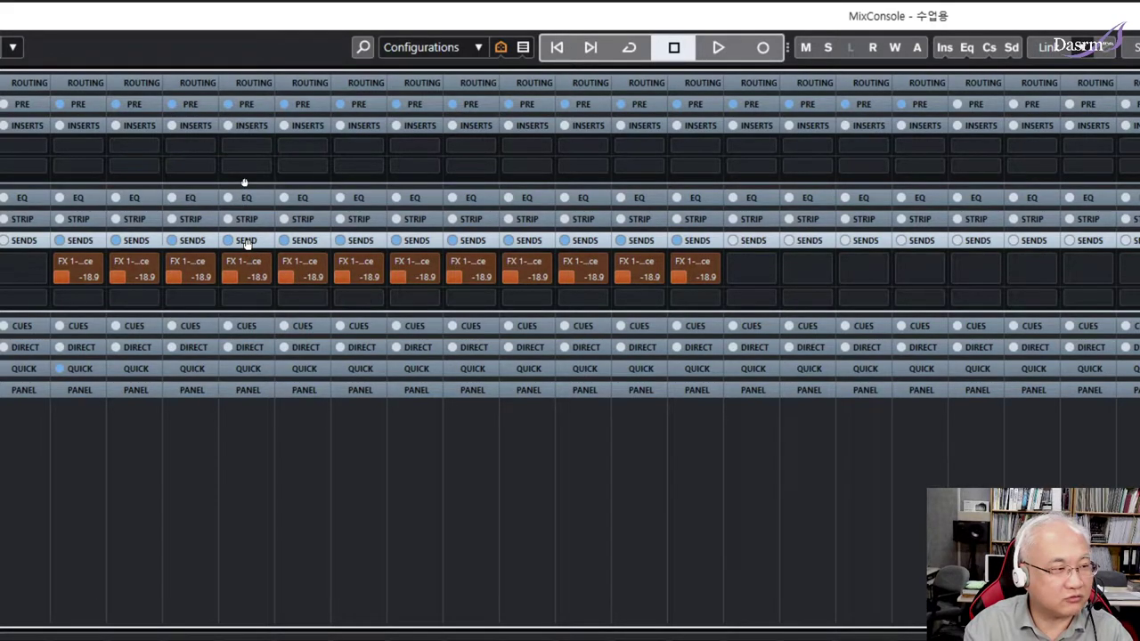
left_click(246, 241)
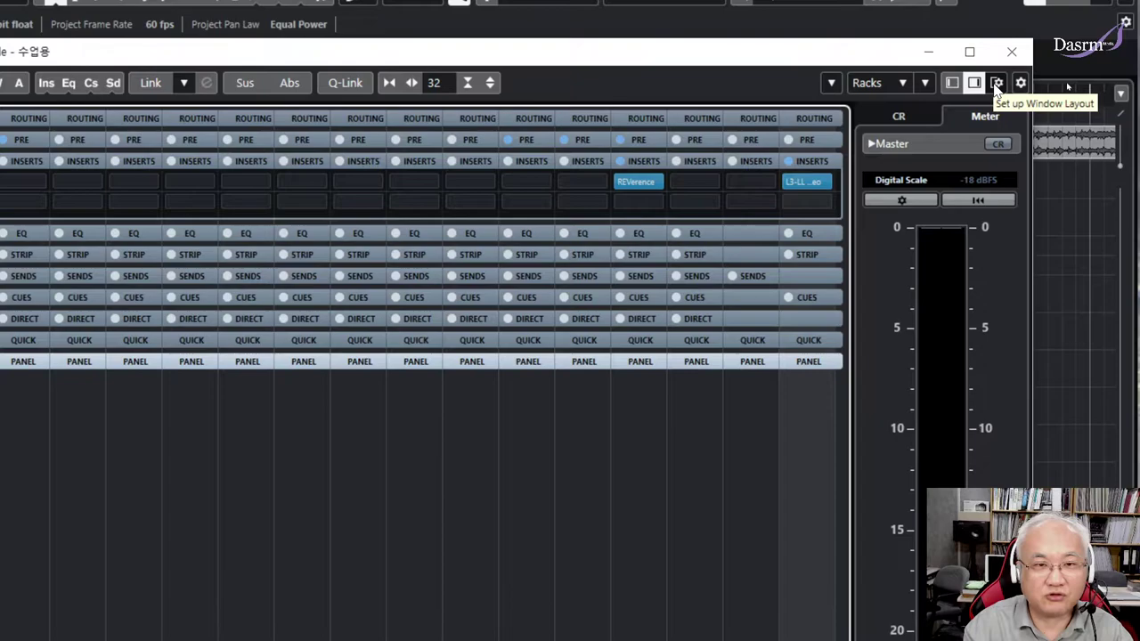
Show the Channel Overview in the MixConsole window layout and play the project briefly to watch its level display
left_click(997, 83)
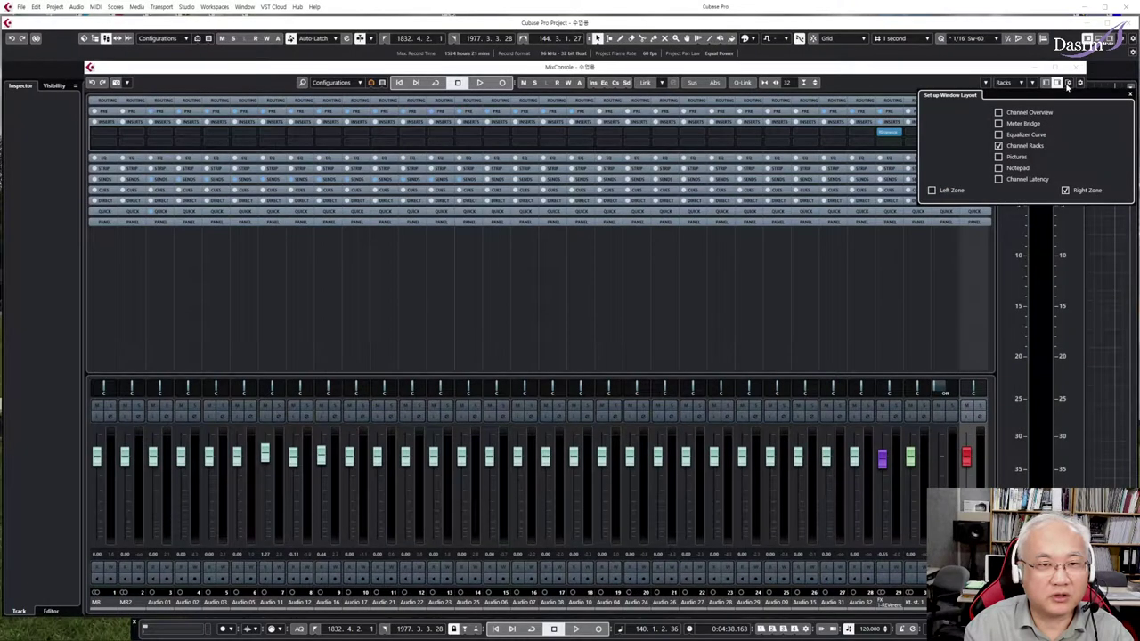
left_click(998, 113)
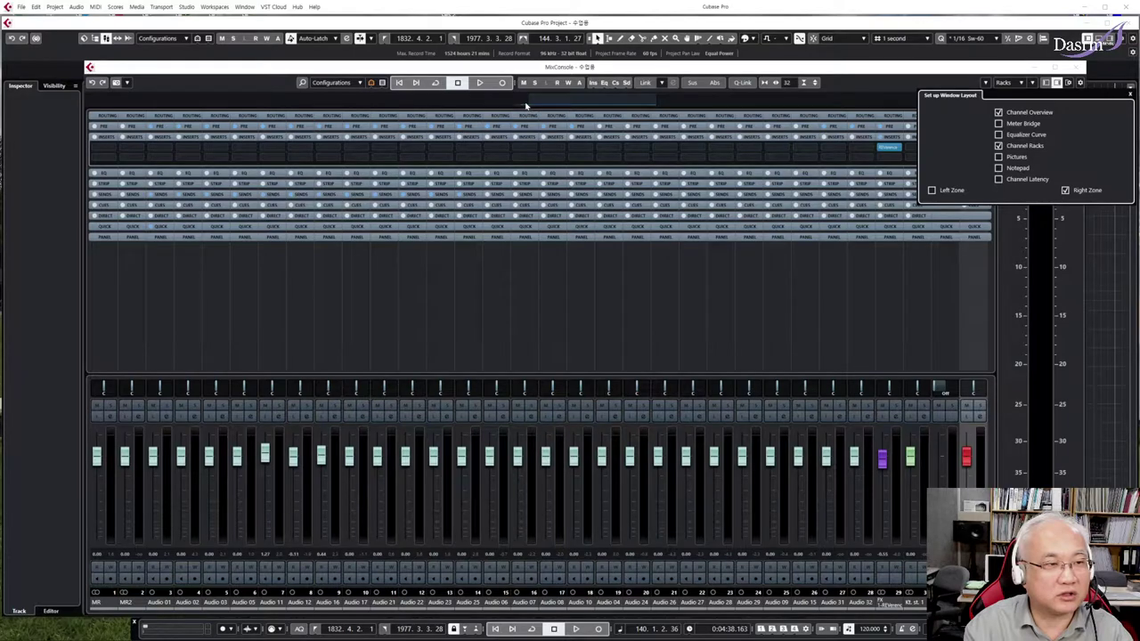
key("space")
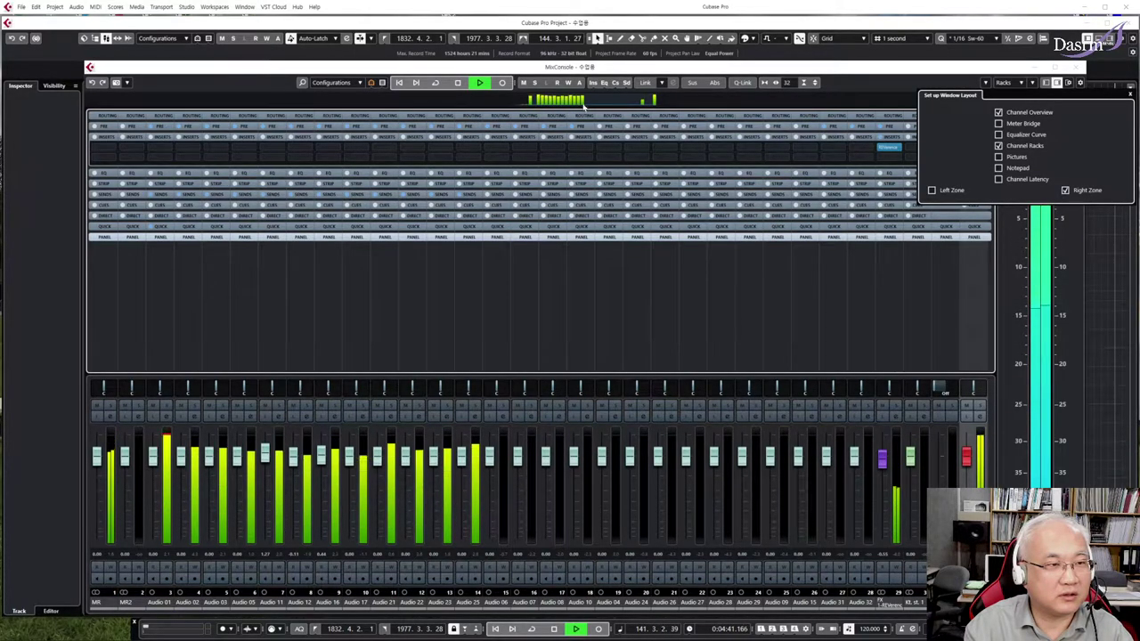
key("space")
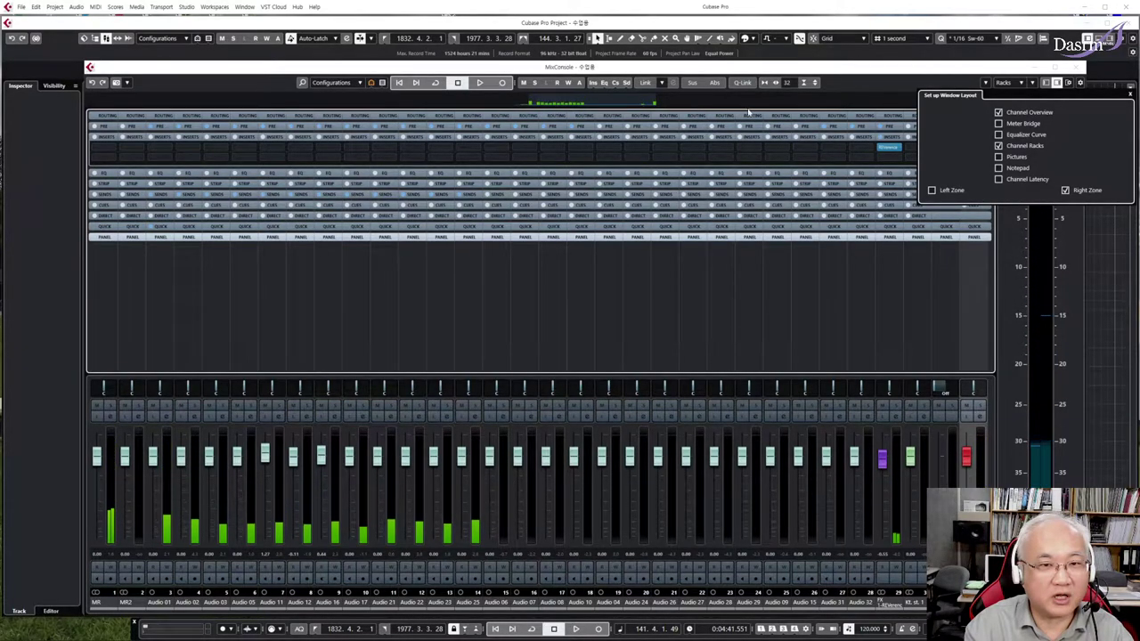
Replace the Channel Overview with the Meter Bridge and play the project briefly to watch the channel meters
left_click(998, 113)
left_click(998, 124)
key("space")
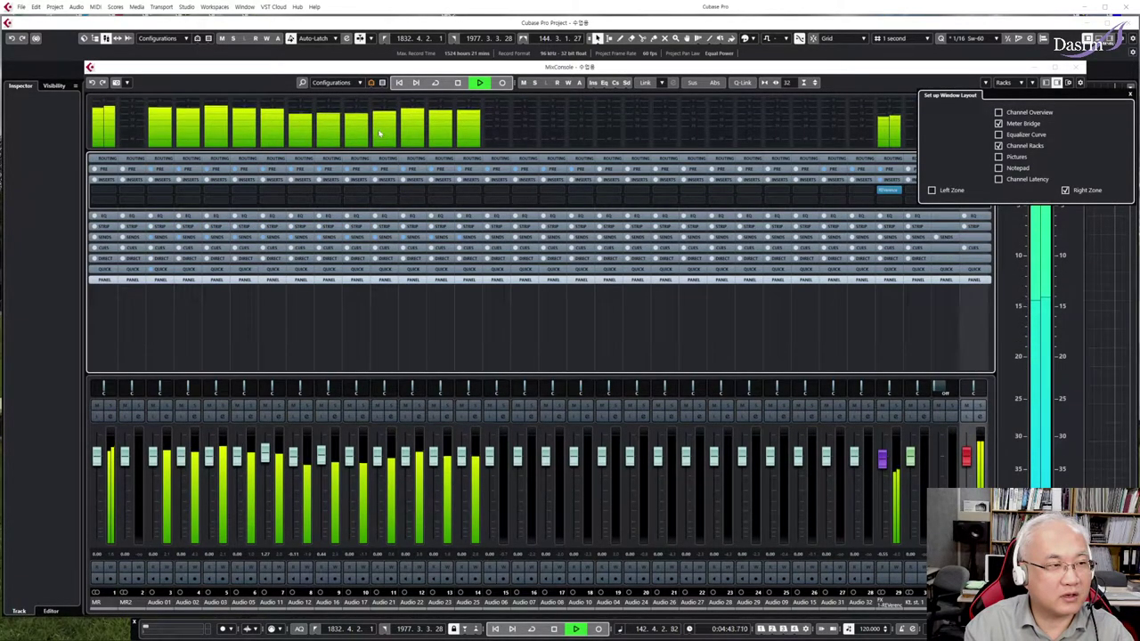
key("space")
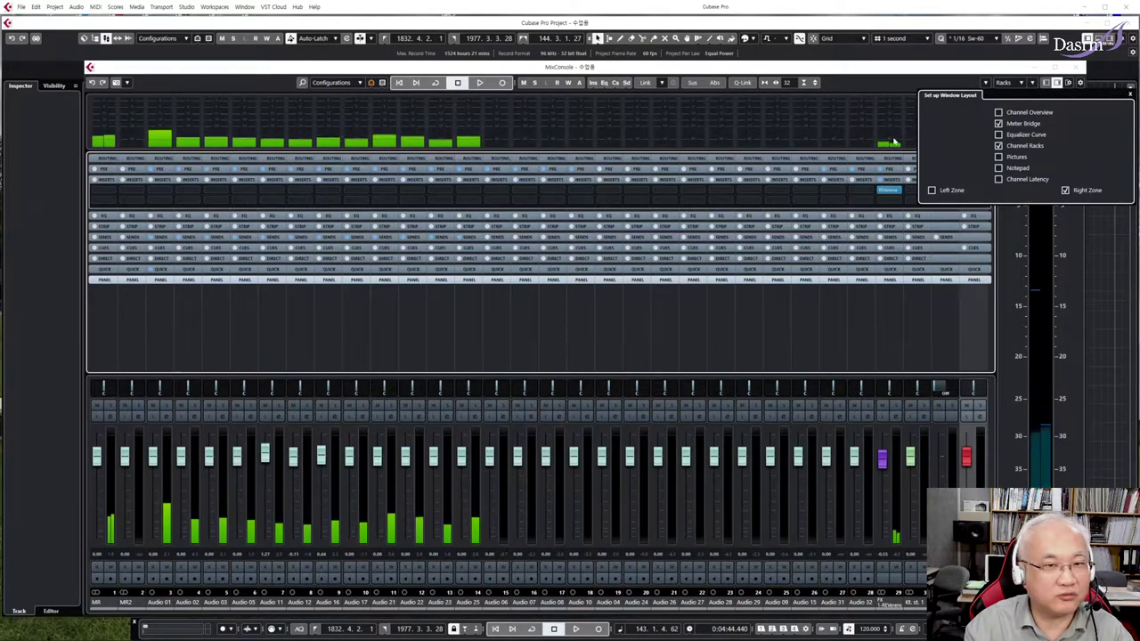
Hide the Meter Bridge and show the Equalizer Curve display briefly before hiding it again
left_click(998, 123)
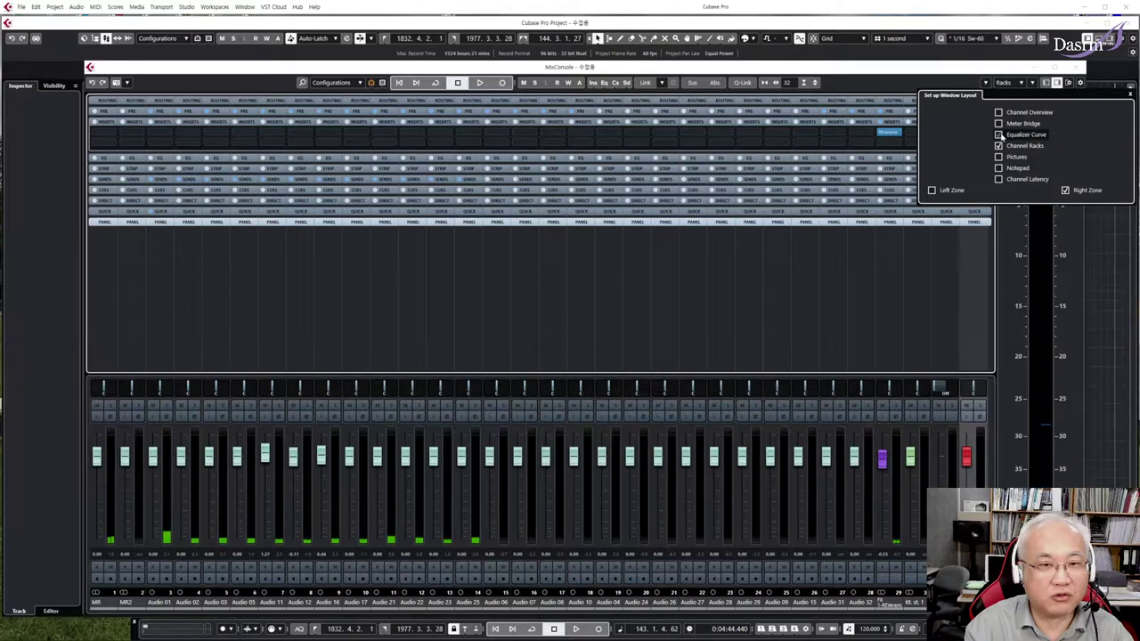
left_click(998, 135)
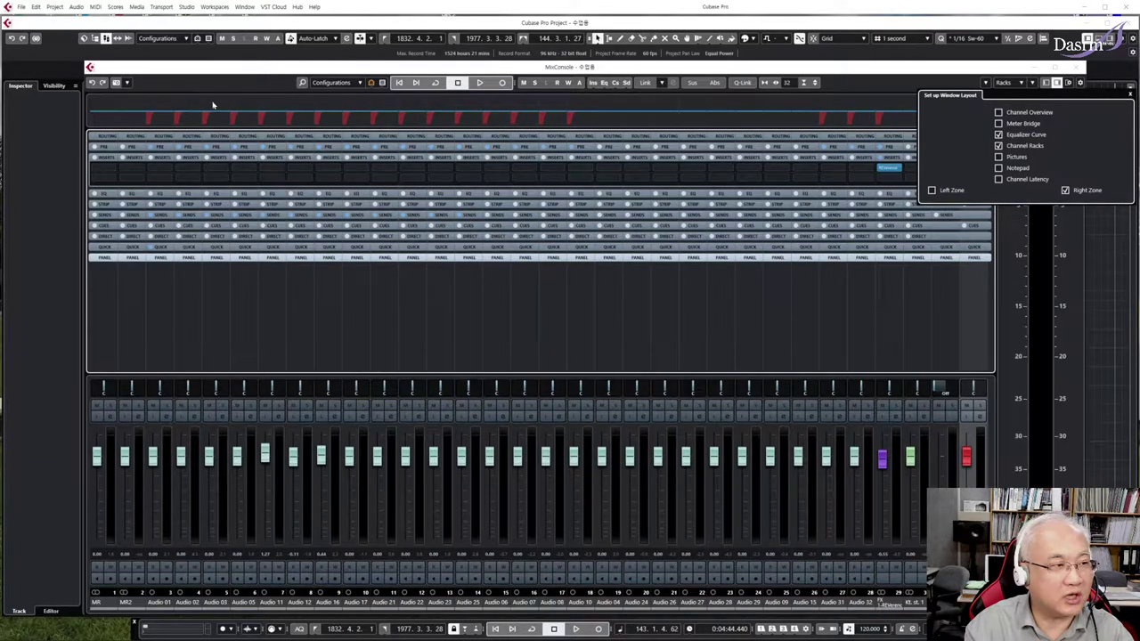
left_click(998, 135)
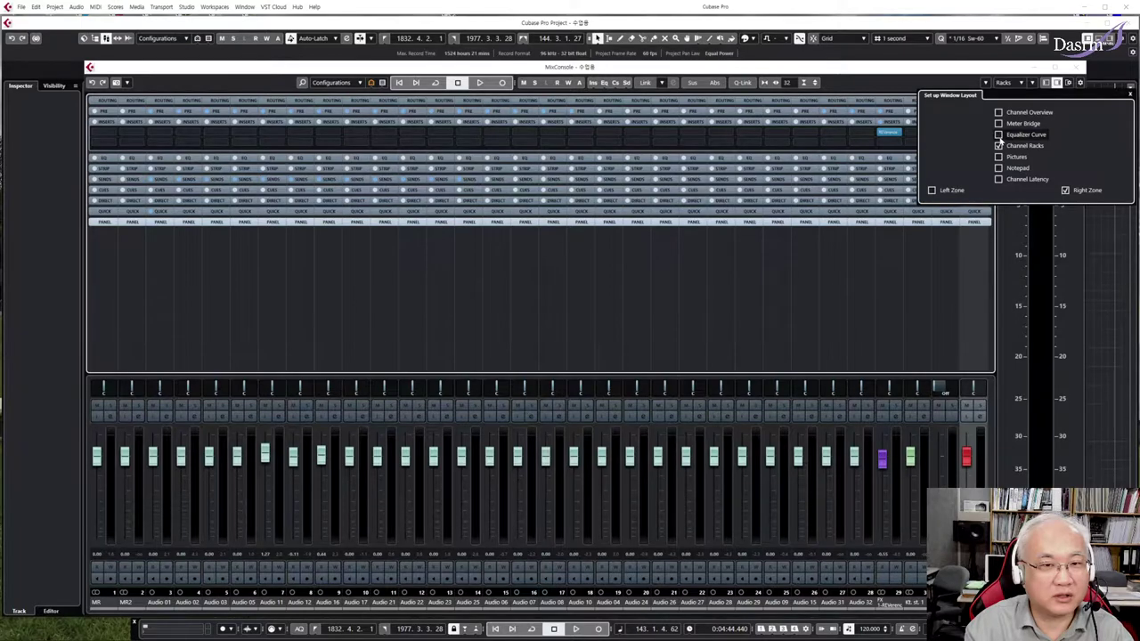
Show the Pictures section and browse the factory track pictures for the Audio 02 channel without assigning one
left_click(998, 157)
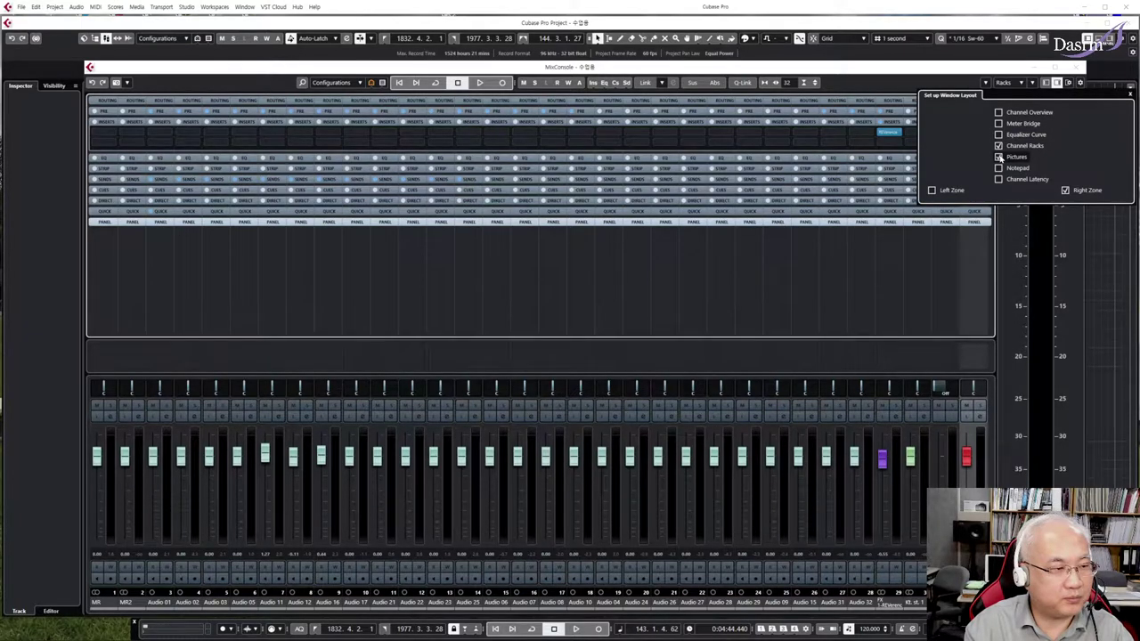
left_click(188, 359)
left_click(189, 359)
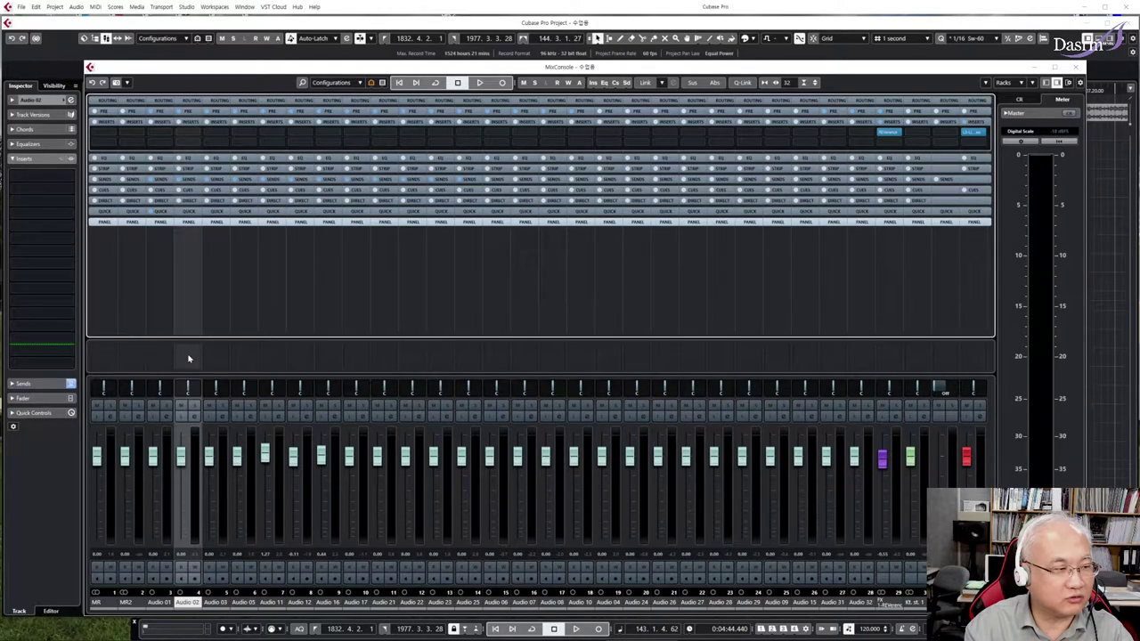
double_click(188, 359)
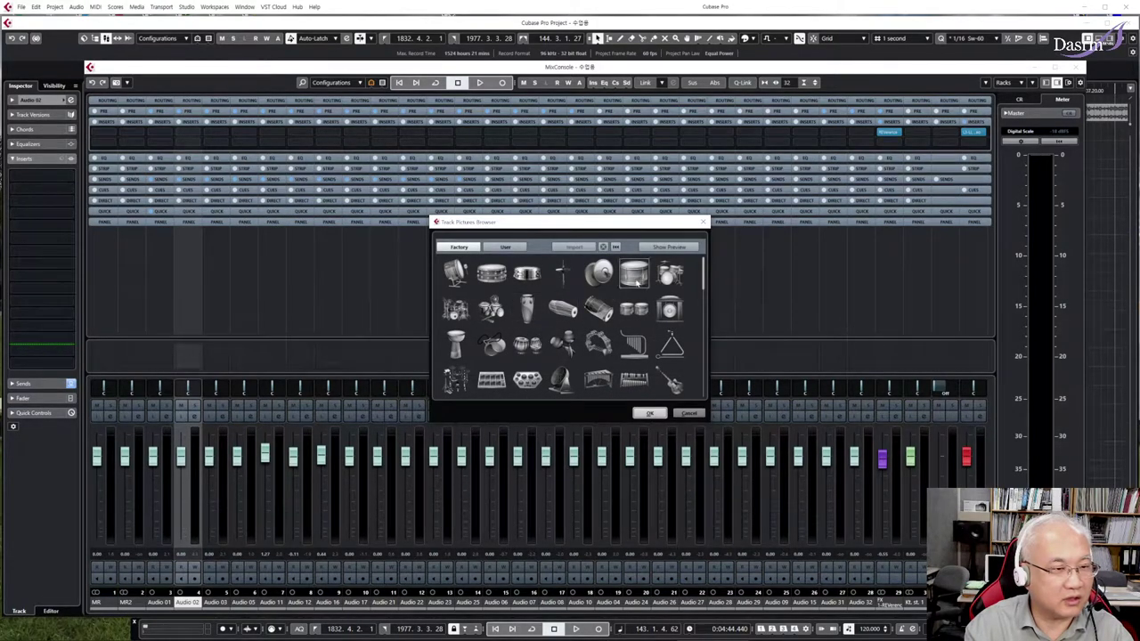
left_click(703, 222)
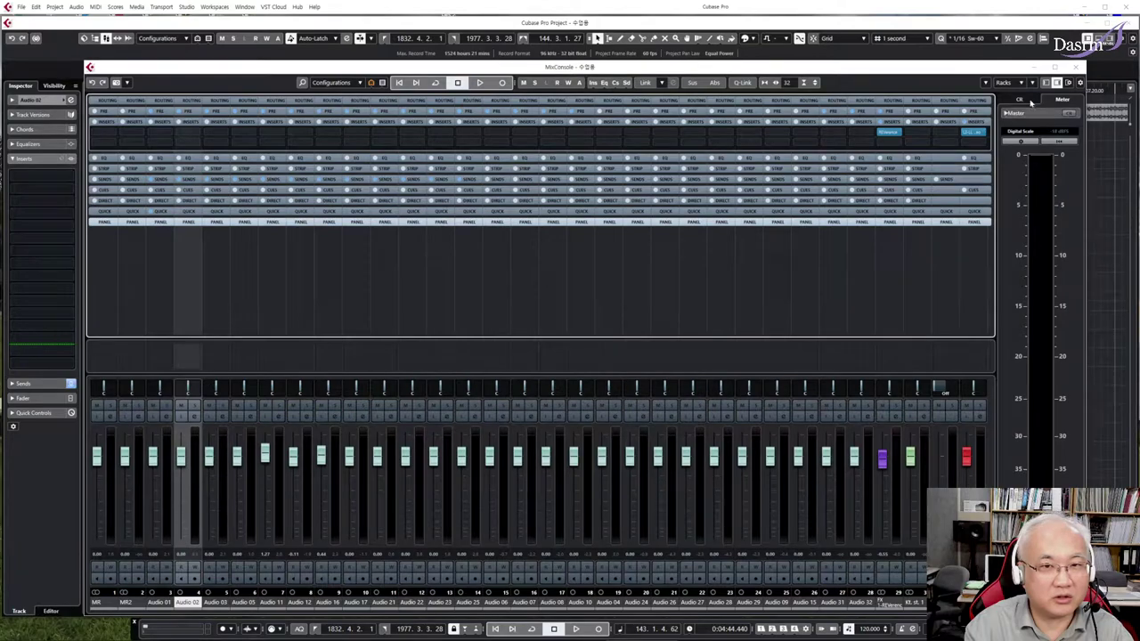
Replace the Pictures section with the Notepad and enter the note "TEST" on the Audio 02 channel
left_click(1067, 83)
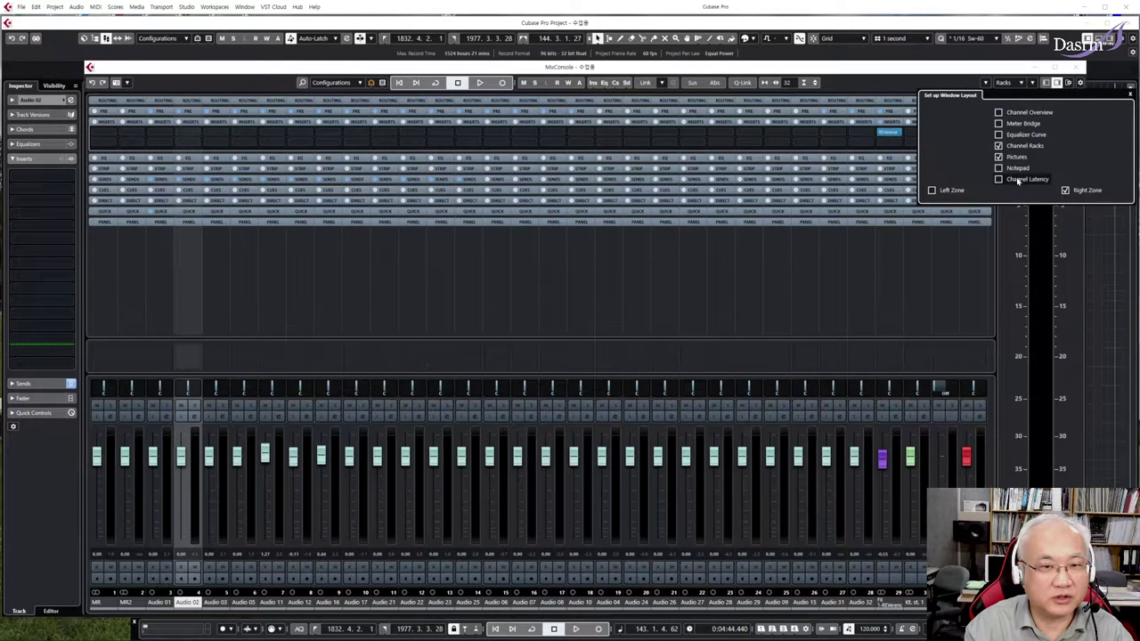
left_click(998, 156)
left_click(998, 167)
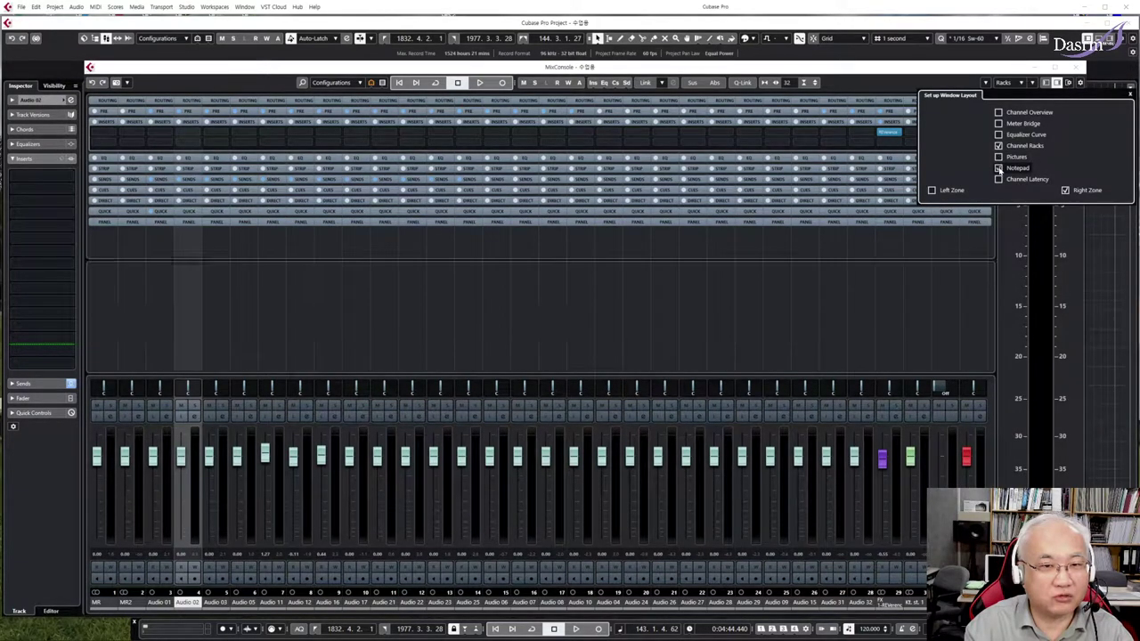
left_click(188, 318)
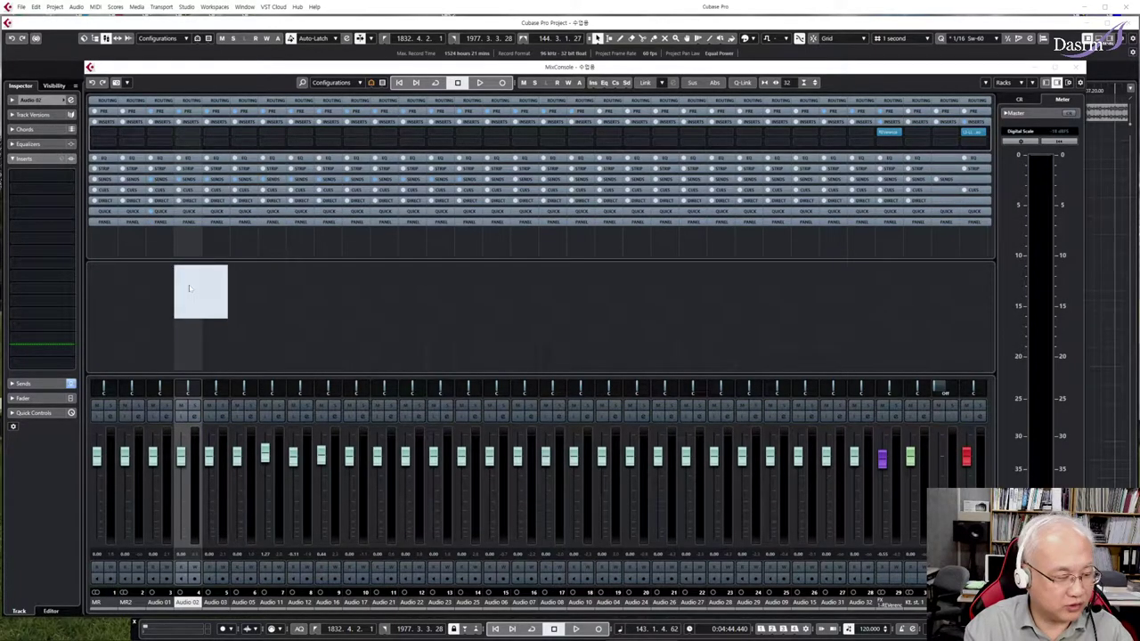
type("test")
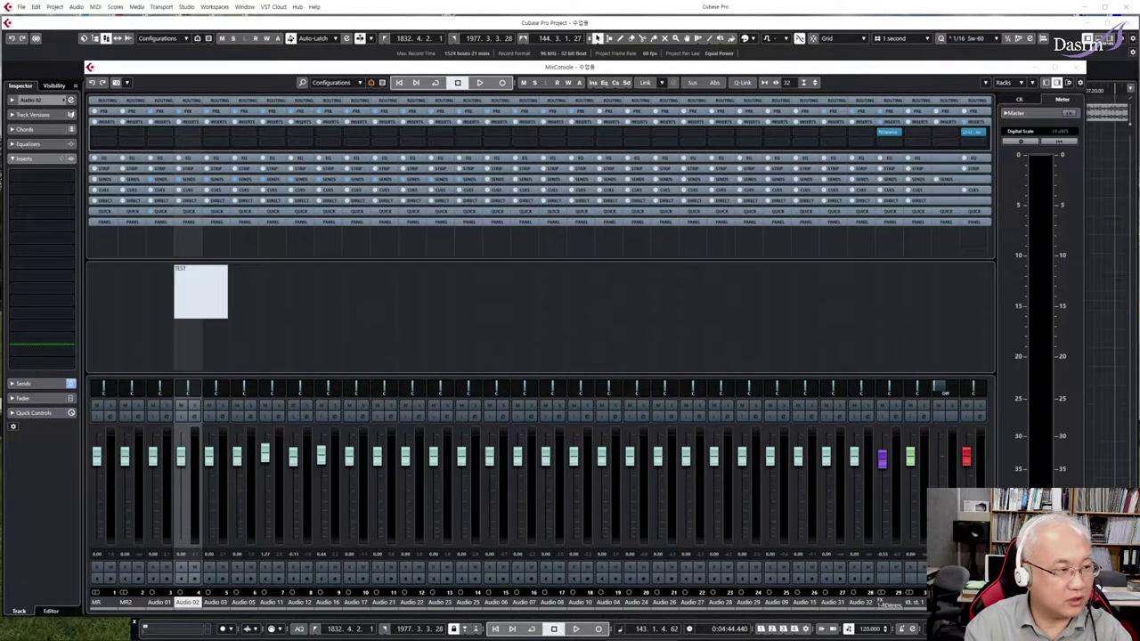
key("Escape")
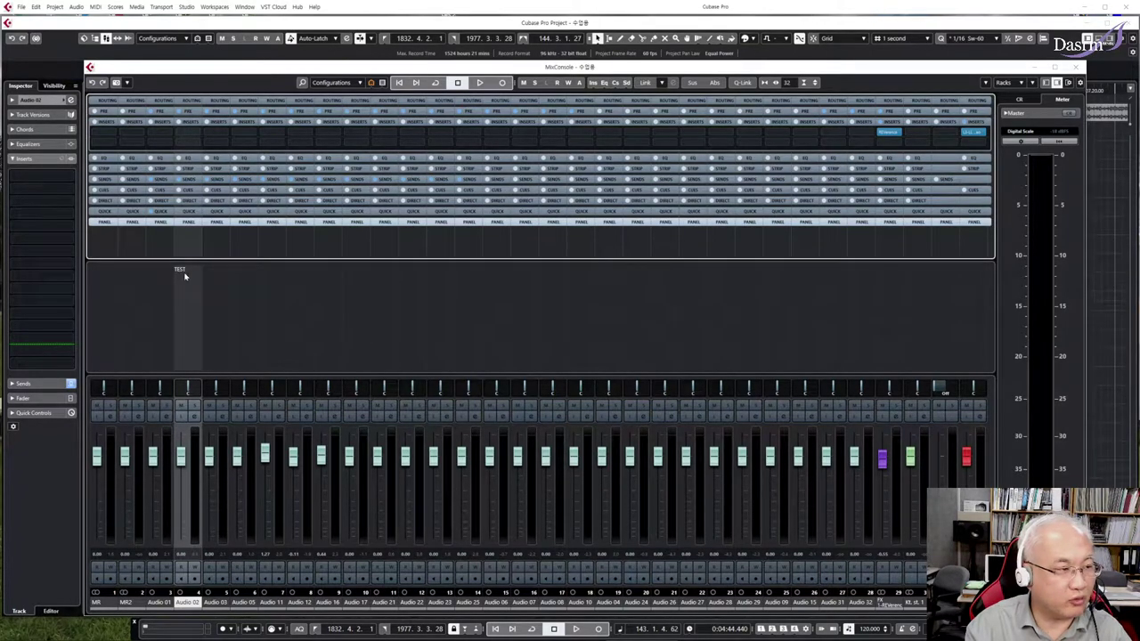
Show the Channel Latency row to inspect the channels' latency, then hide it and close the window layout settings
left_click(1067, 82)
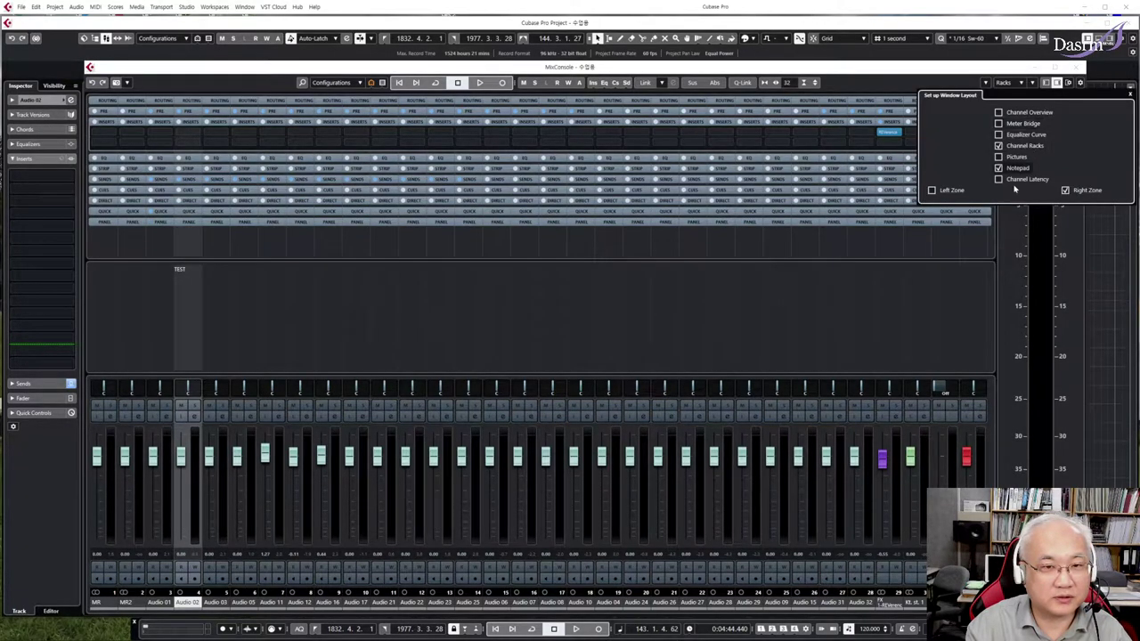
left_click(998, 179)
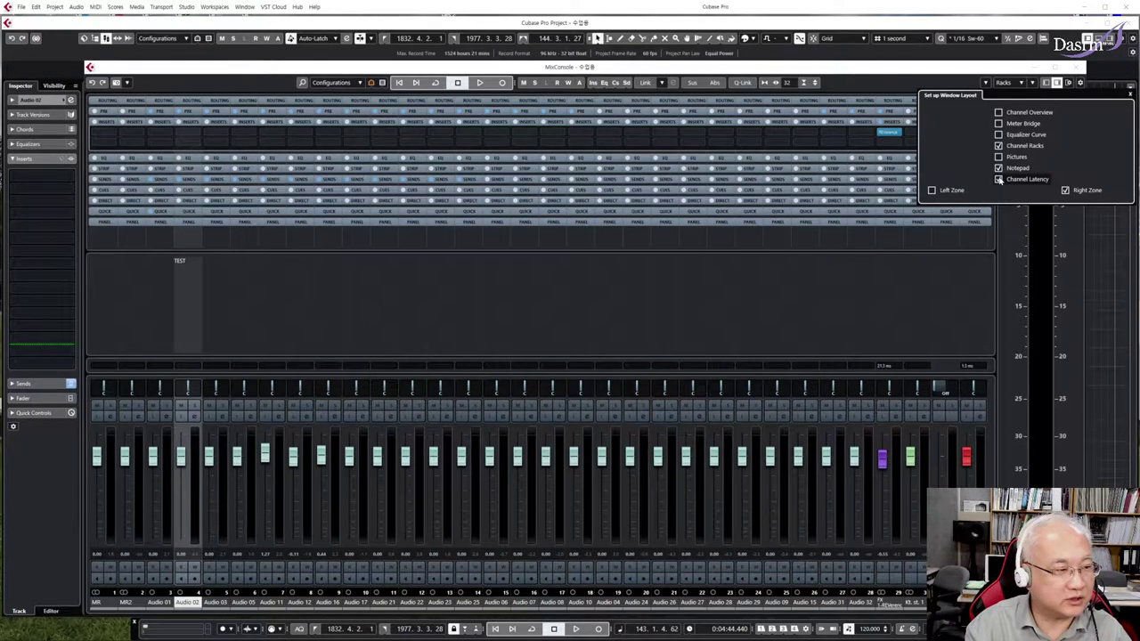
left_click(889, 367)
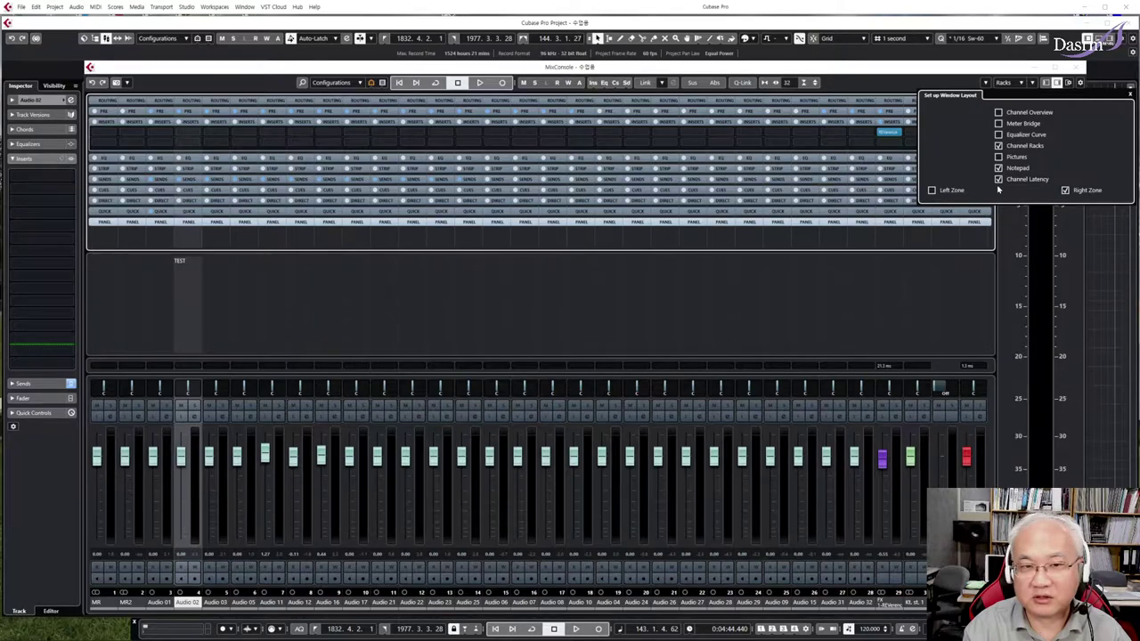
left_click(998, 180)
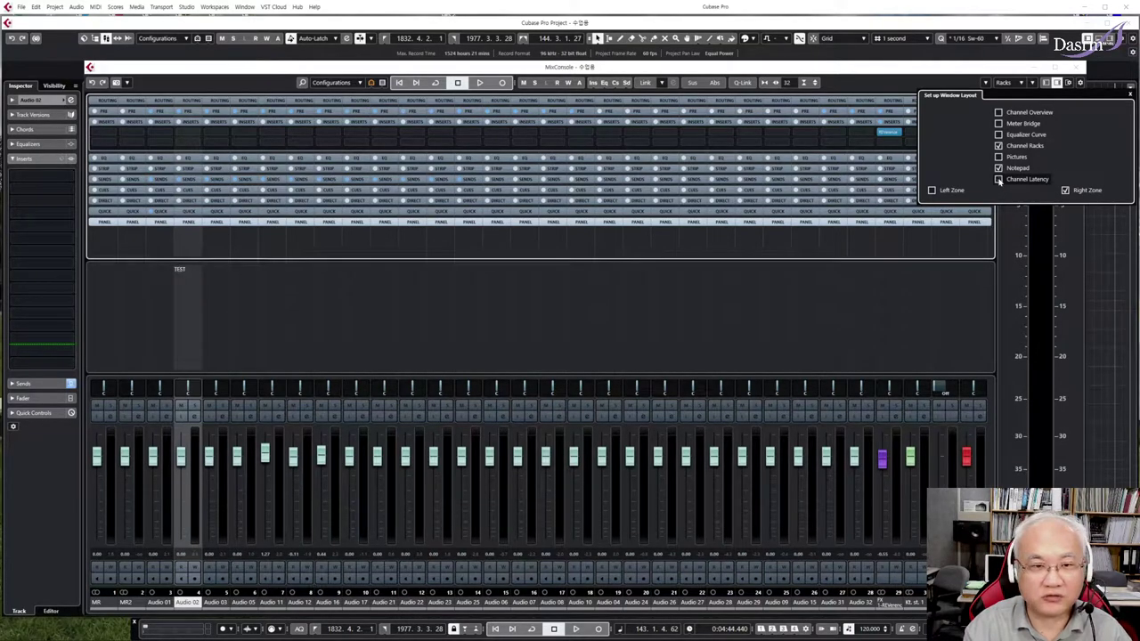
left_click(1068, 83)
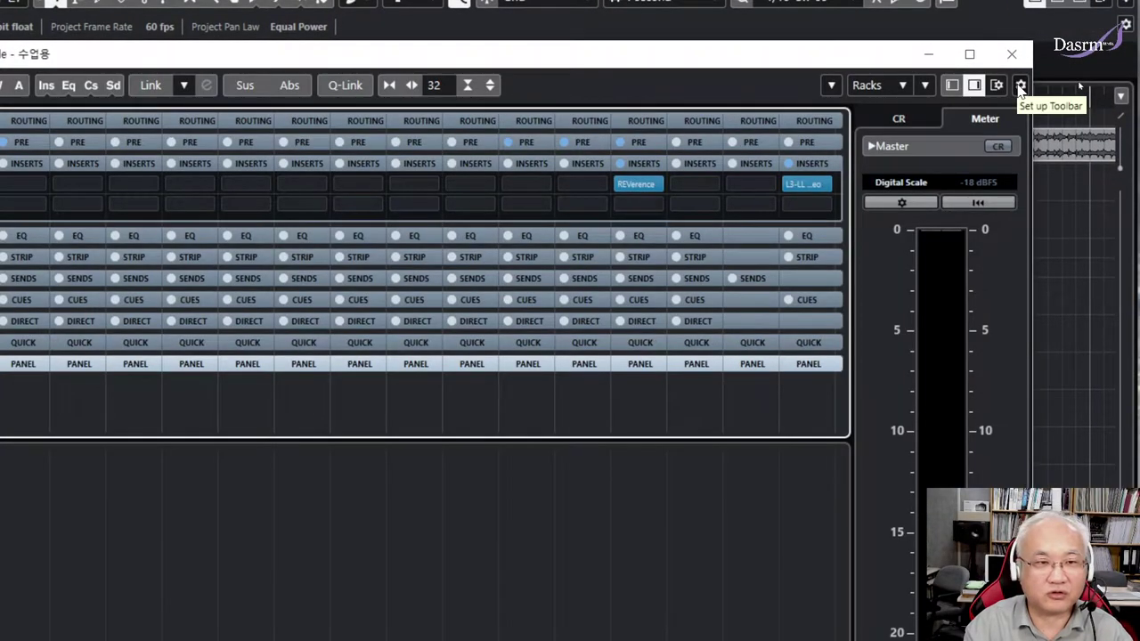
Add the Locators display to the MixConsole toolbar, then remove it again
left_click(1020, 87)
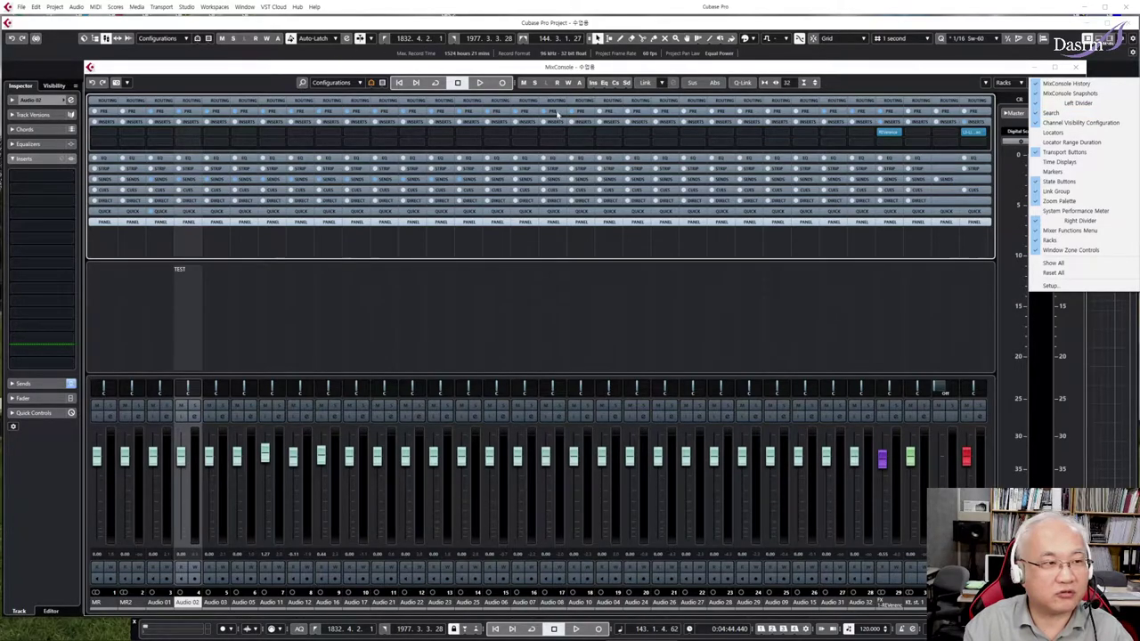
left_click(1052, 132)
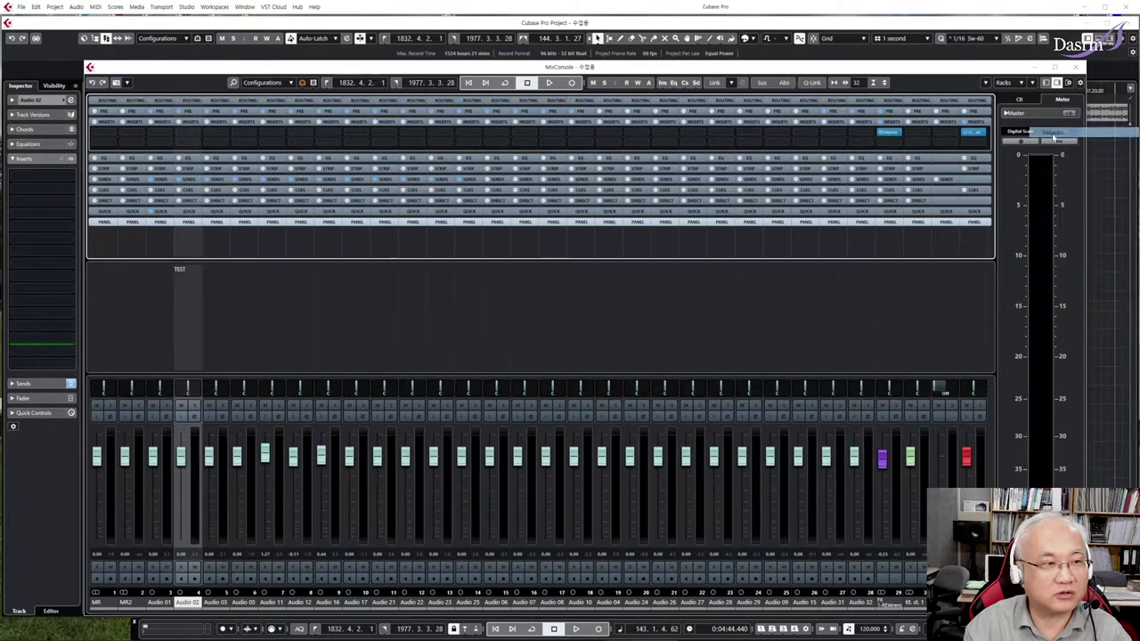
left_click(1080, 83)
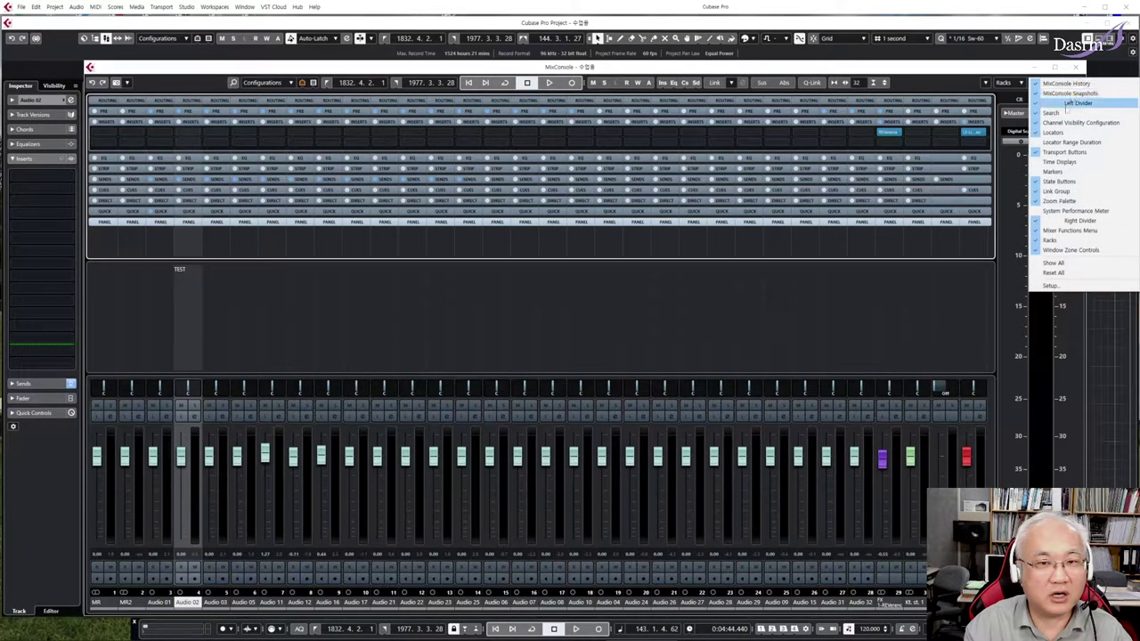
left_click(1052, 132)
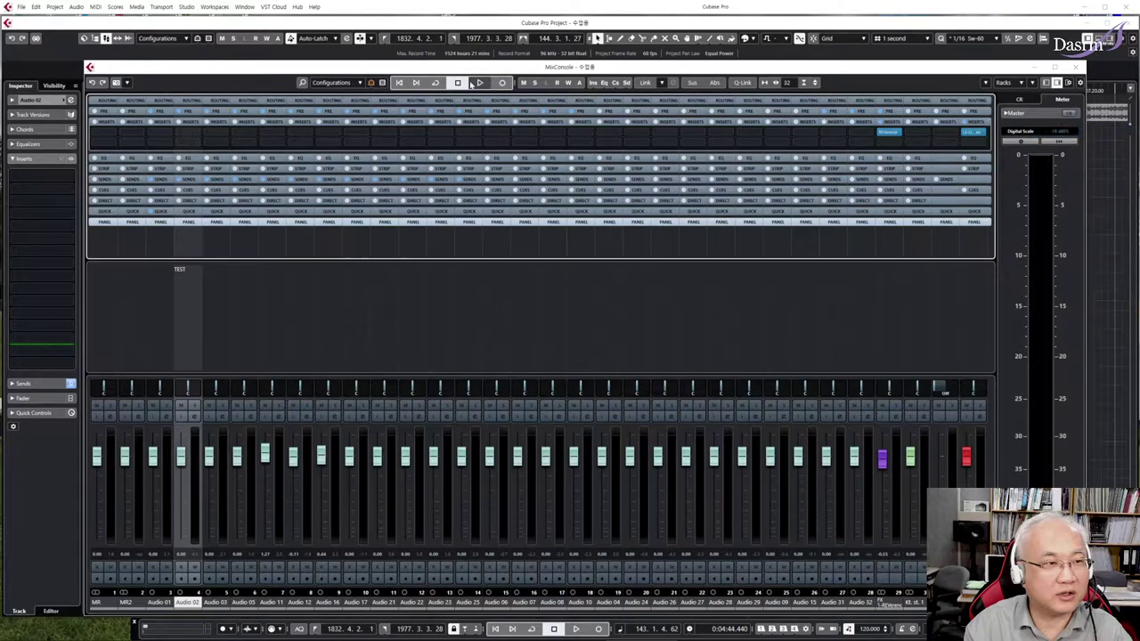
Review the MixConsole's available toolbar elements, close the MixConsole, and review the Project window's toolbar elements
left_click(1080, 82)
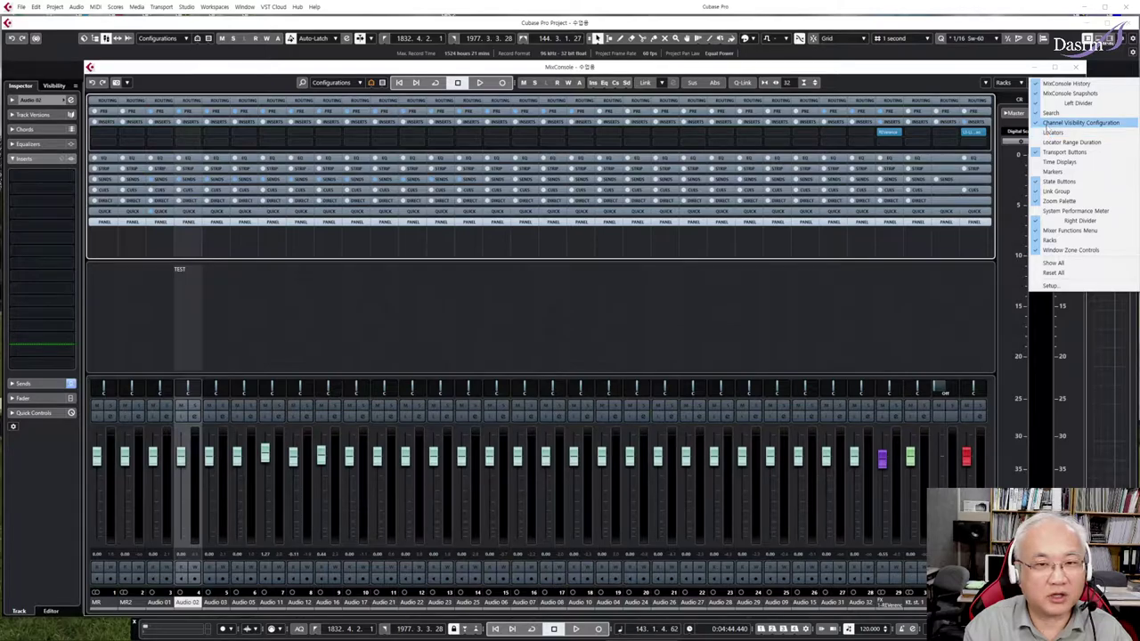
left_click(949, 70)
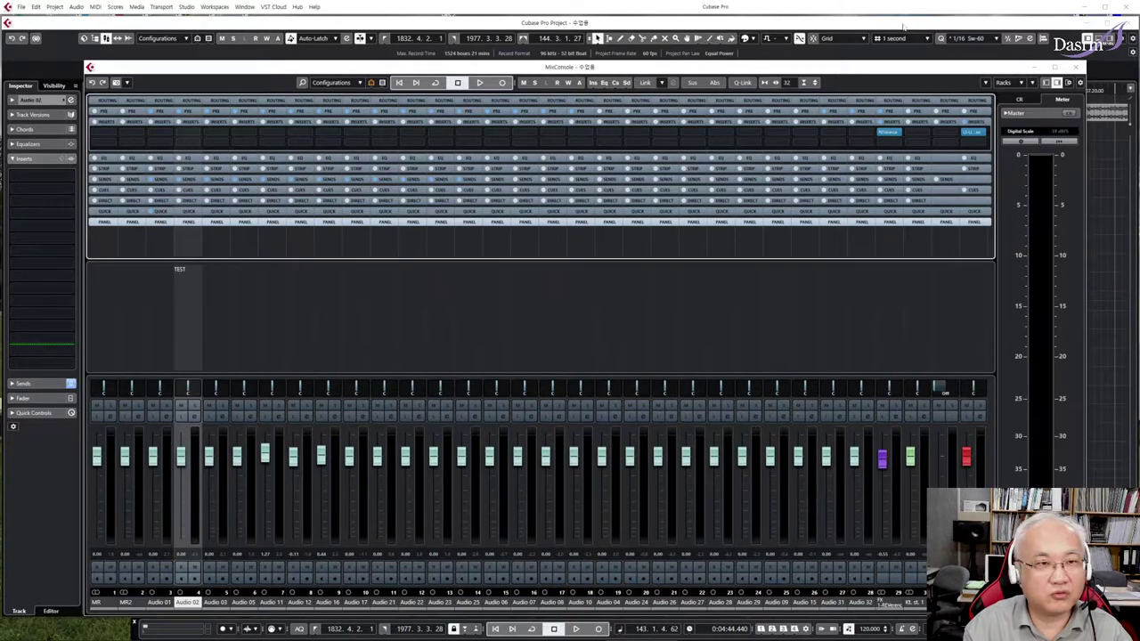
left_click(1075, 68)
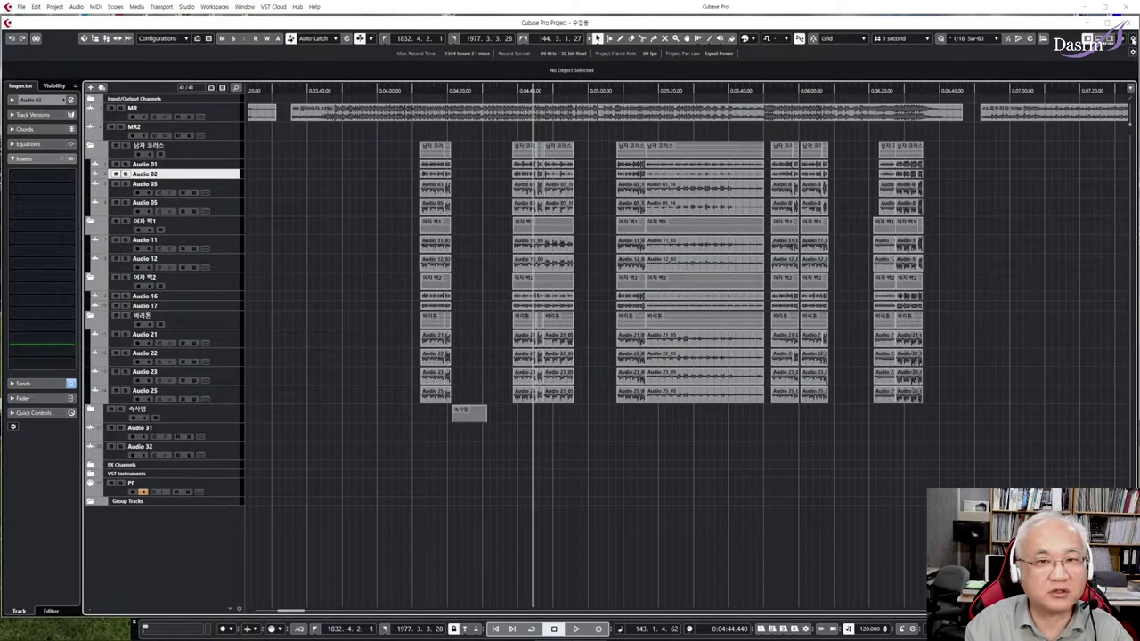
left_click(1132, 40)
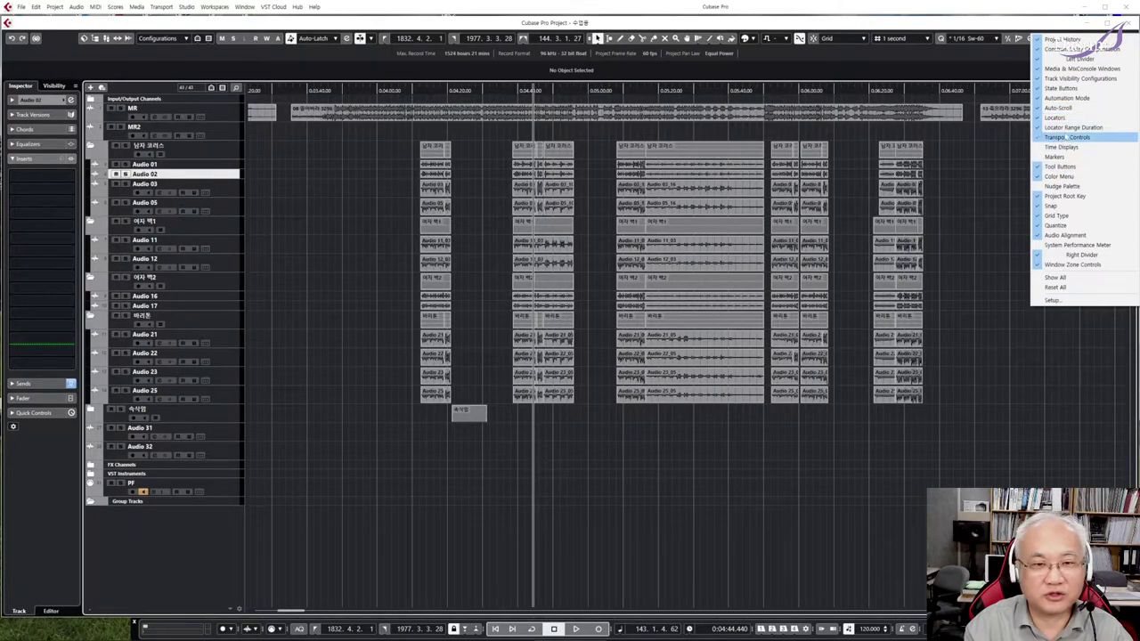
left_click(989, 25)
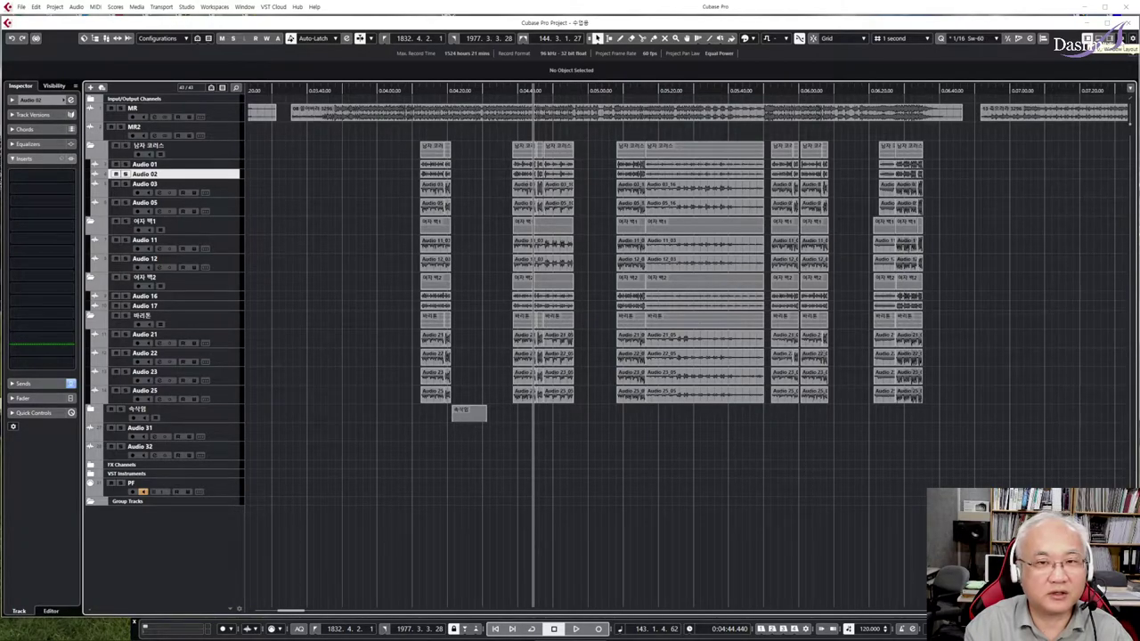
Open the MixConsole, select the Audio 01 channel, and close the MixConsole again
key("F3")
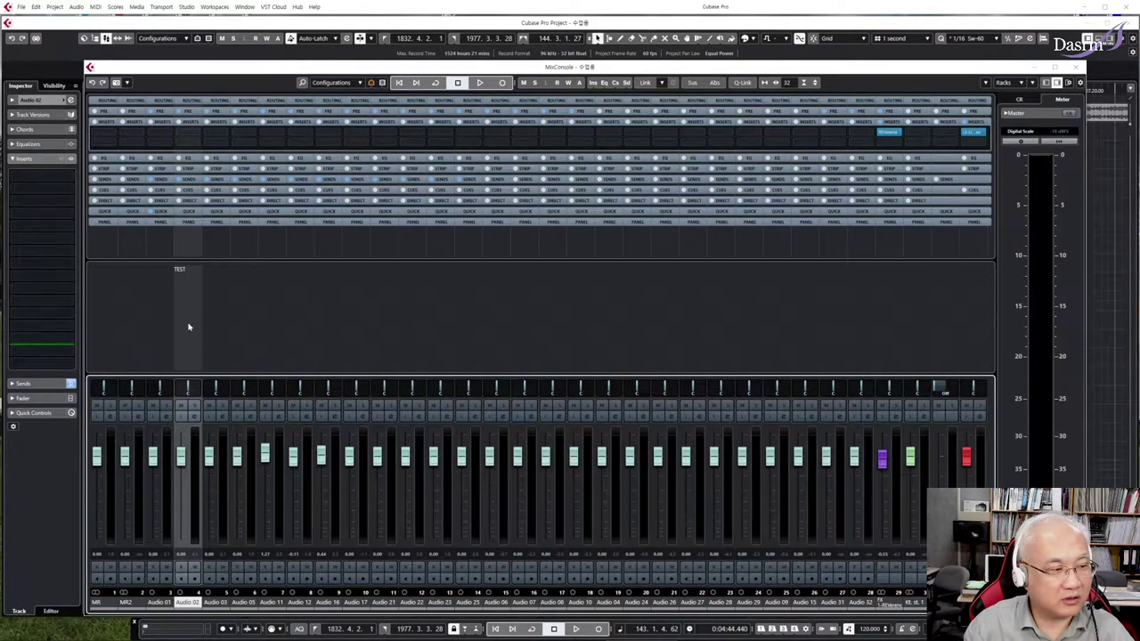
left_click(162, 319)
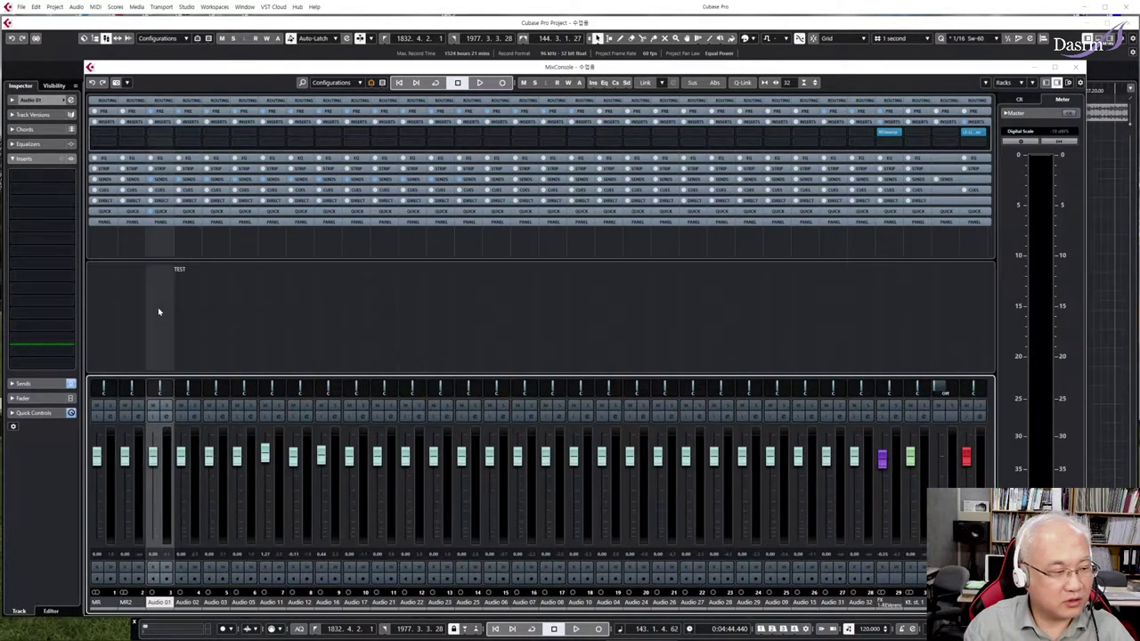
left_click(1077, 68)
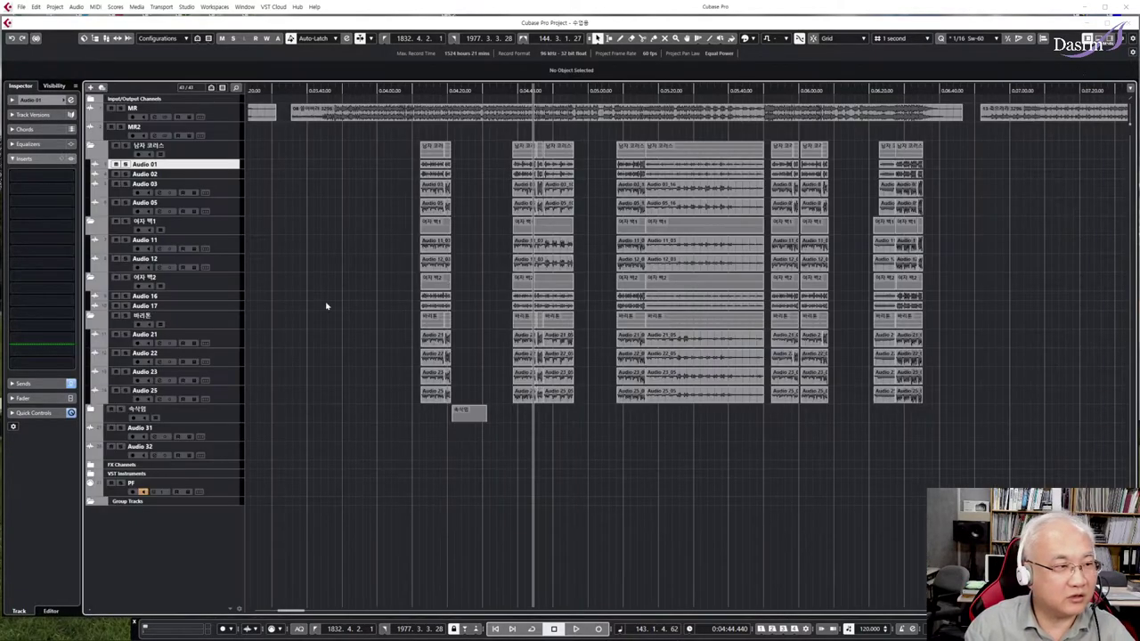
Place the playhead at about 0:04:12 and zoom in horizontally on the first block of chorus events
left_click(418, 88)
key("h")
key("h")
key("h")
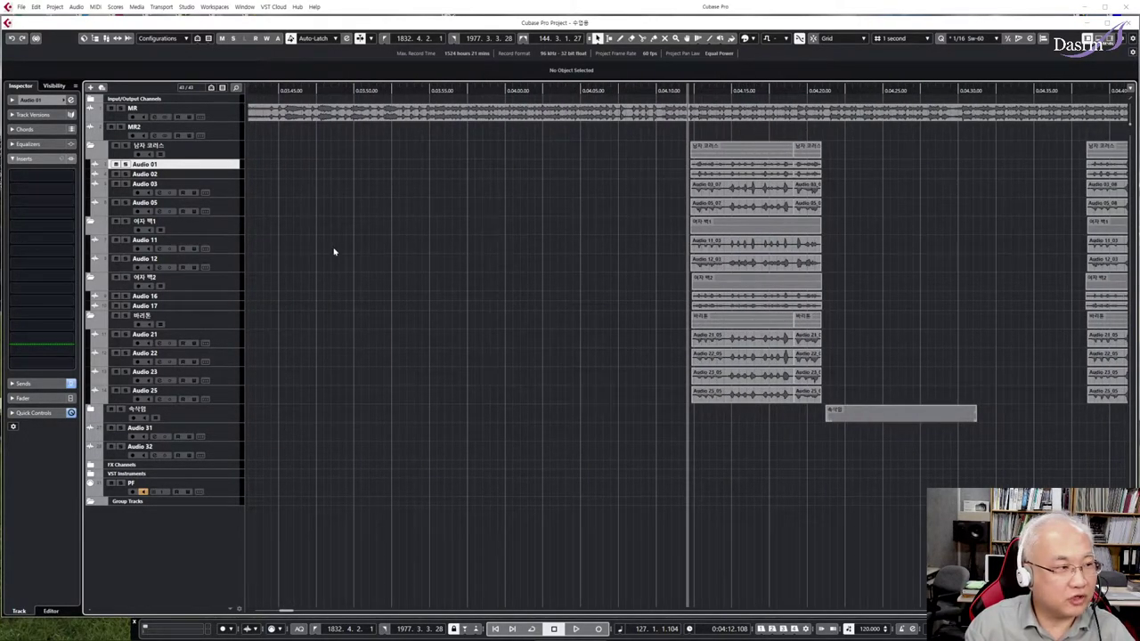
Shrink and enlarge the heights of all tracks several times, ending with tall tracks that show detailed waveforms
key("shift+g")
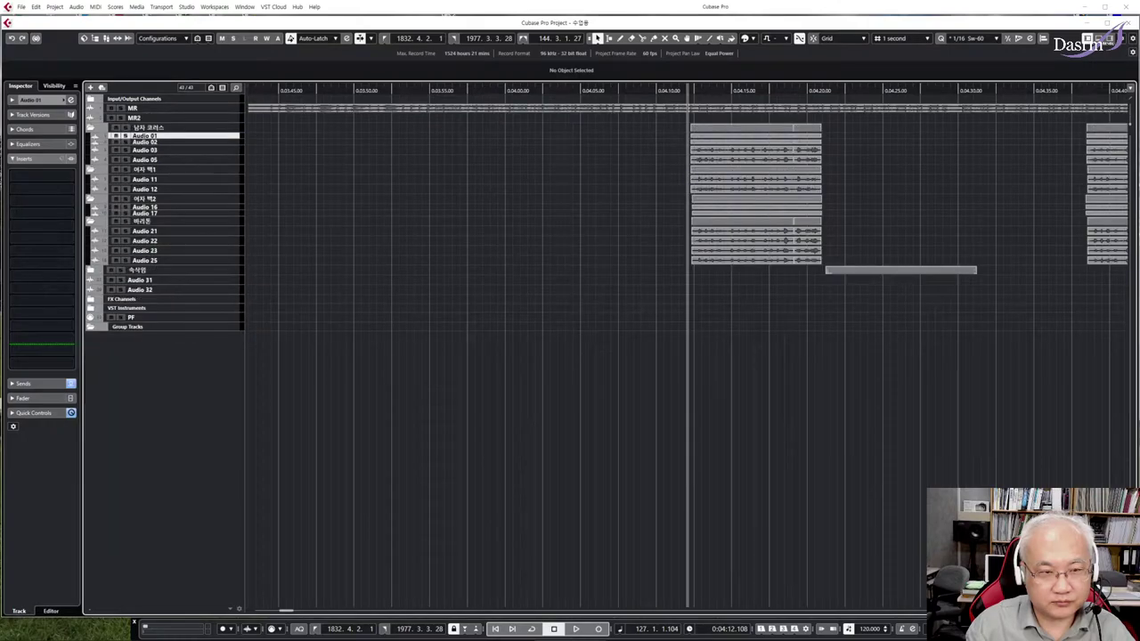
key("shift+h")
key("shift+h")
key("shift+h")
key("shift+h")
key("shift+g")
key("shift+g")
key("shift+g")
key("shift+g")
key("shift+h")
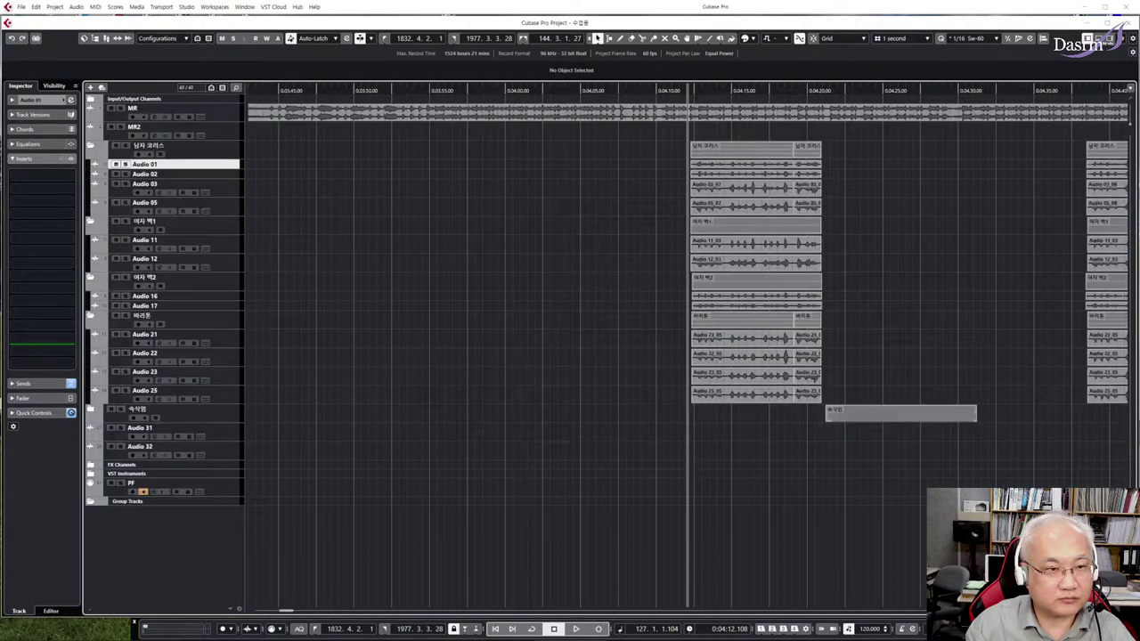
key("shift+g")
key("shift+h")
key("shift+h")
key("shift+h")
key("shift+h")
key("shift+g")
key("shift+g")
key("shift+g")
key("shift+g")
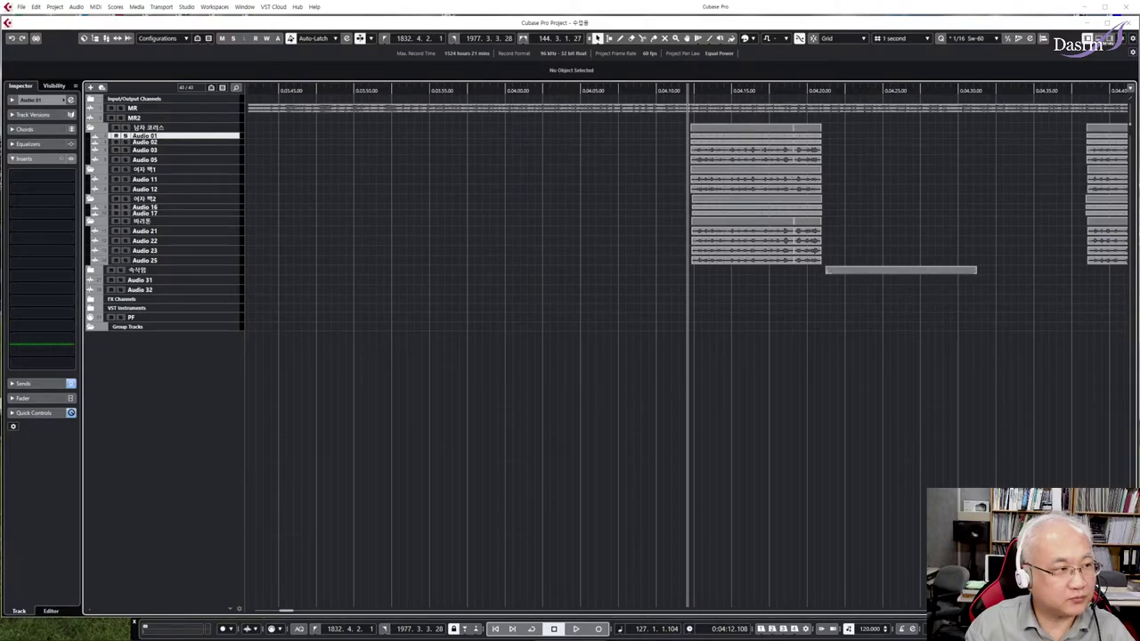
key("shift+h")
key("shift+h")
key("shift+h")
key("shift+h")
key("shift+g")
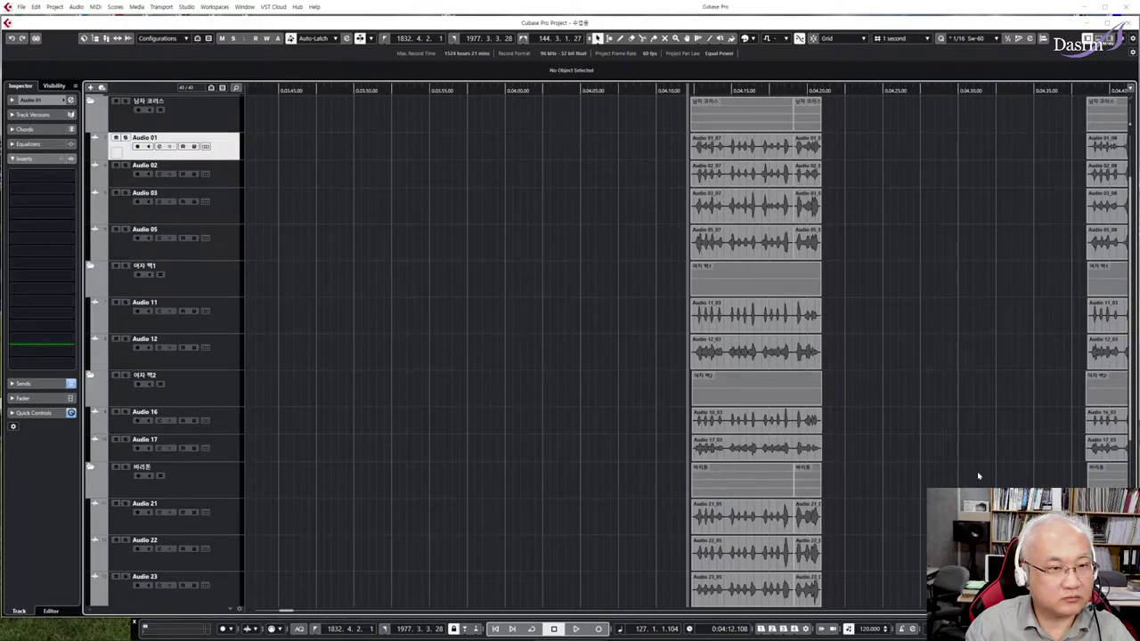
Highlight the chorus event groups one after another: Audio 01 to 05, Audio 11 to 17, and Audio 21 to 25
scroll(654, 306, "up", 3)
left_click_drag(660, 233, 862, 332)
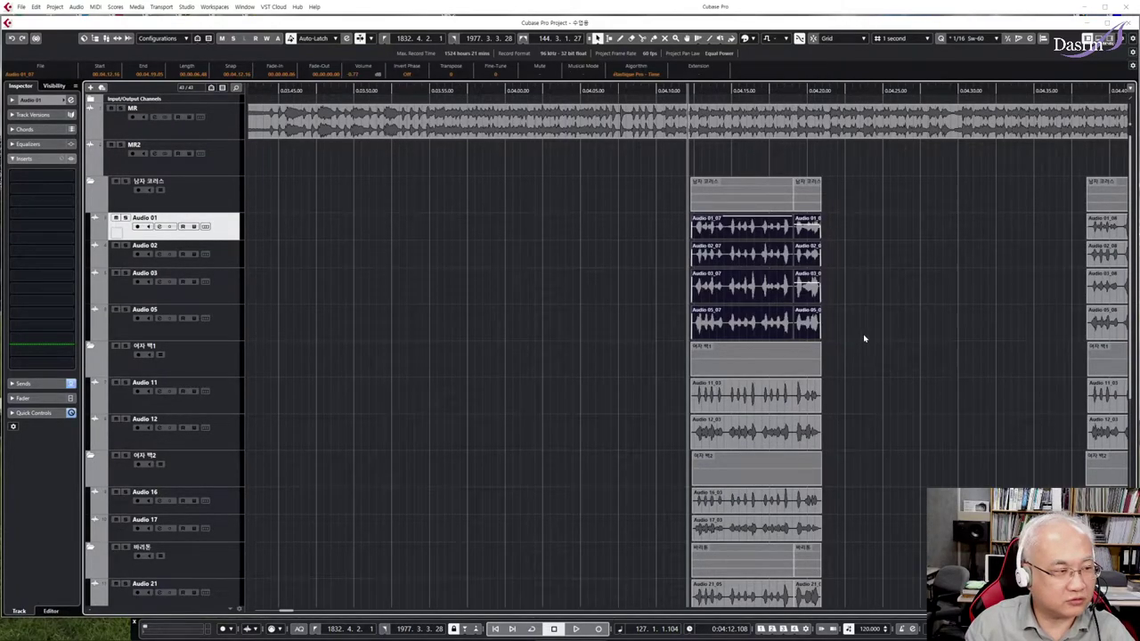
scroll(863, 337, "down", 2)
left_click_drag(843, 430, 675, 305)
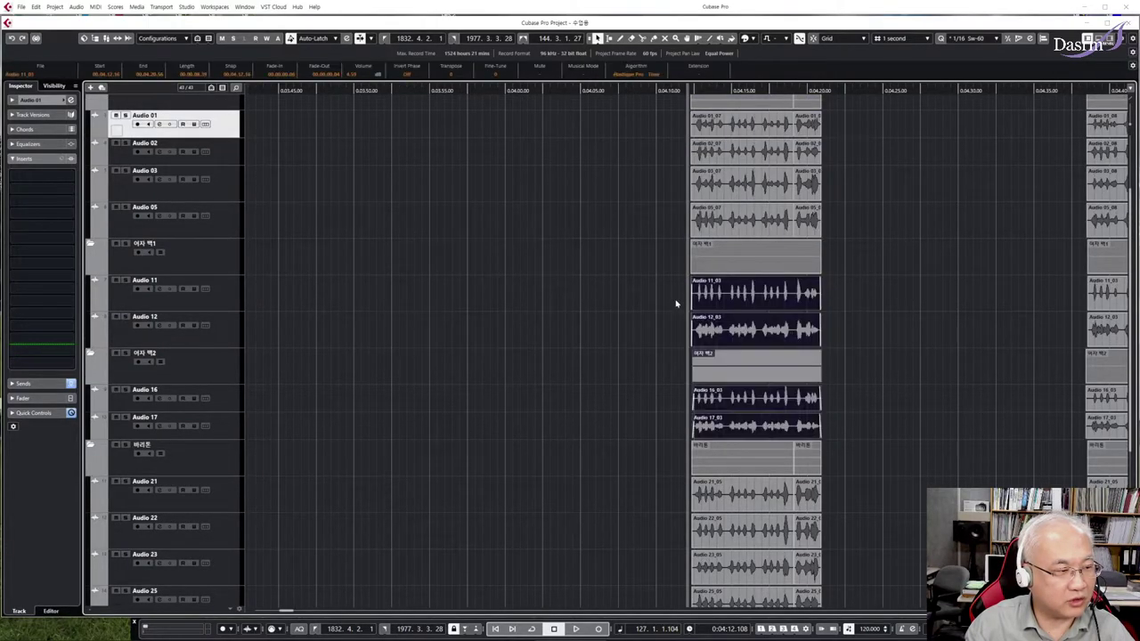
left_click(651, 314)
scroll(656, 355, "down", 3)
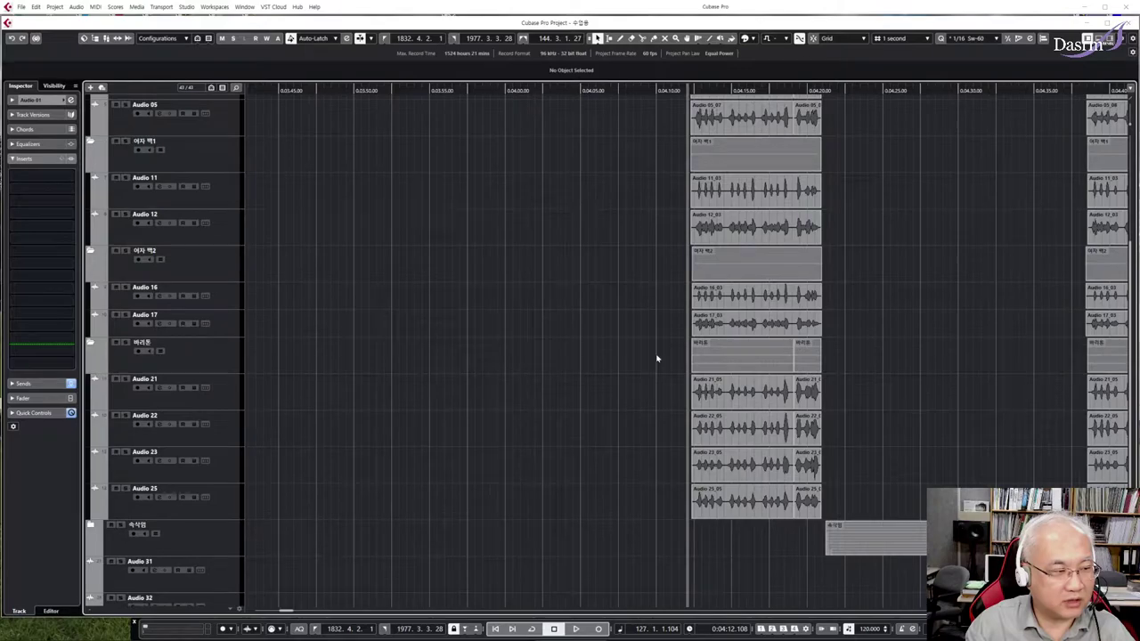
left_click_drag(676, 384, 842, 501)
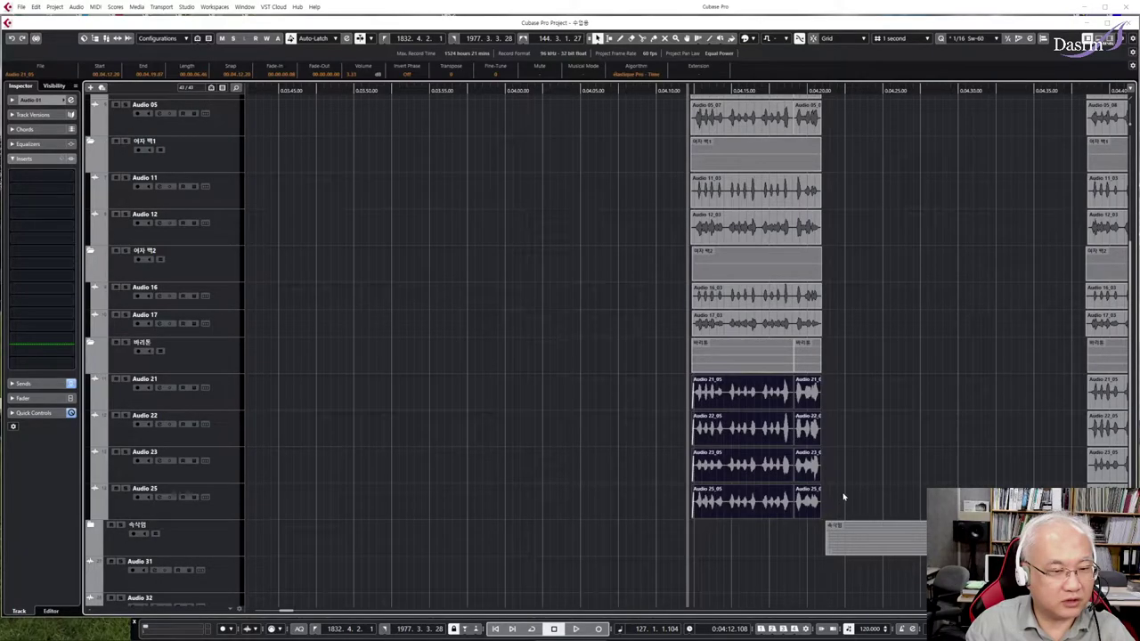
left_click(848, 376)
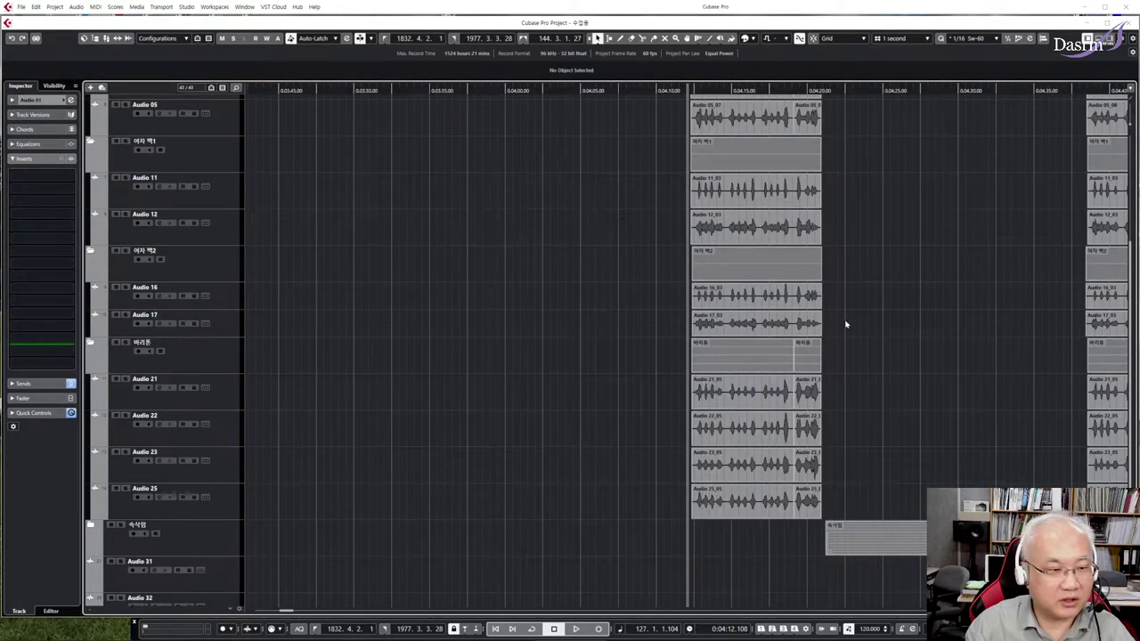
scroll(847, 324, "up", 6)
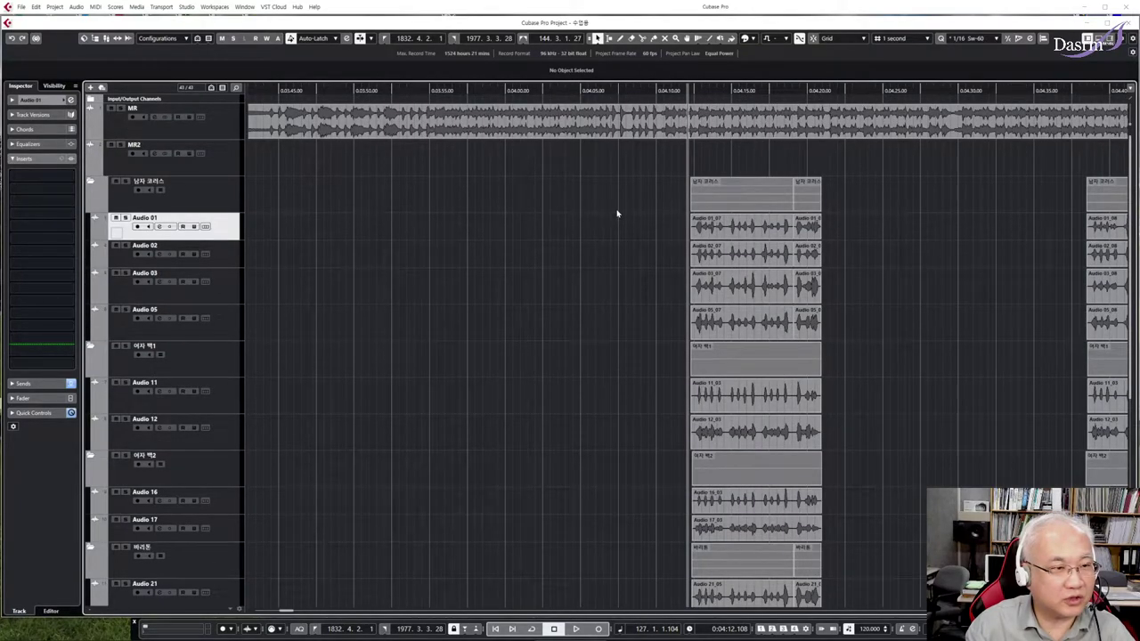
Place the playhead at the start of the chorus events, and briefly show the Audio Connections and MixConsole windows
left_click(690, 93)
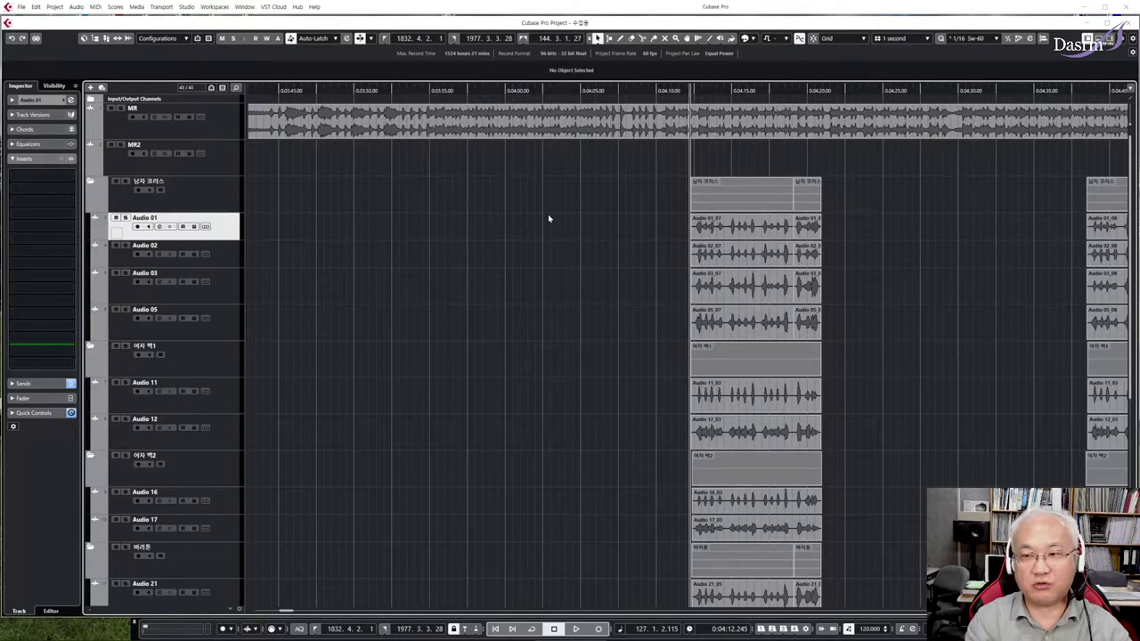
key("F4")
key("F4")
key("F3")
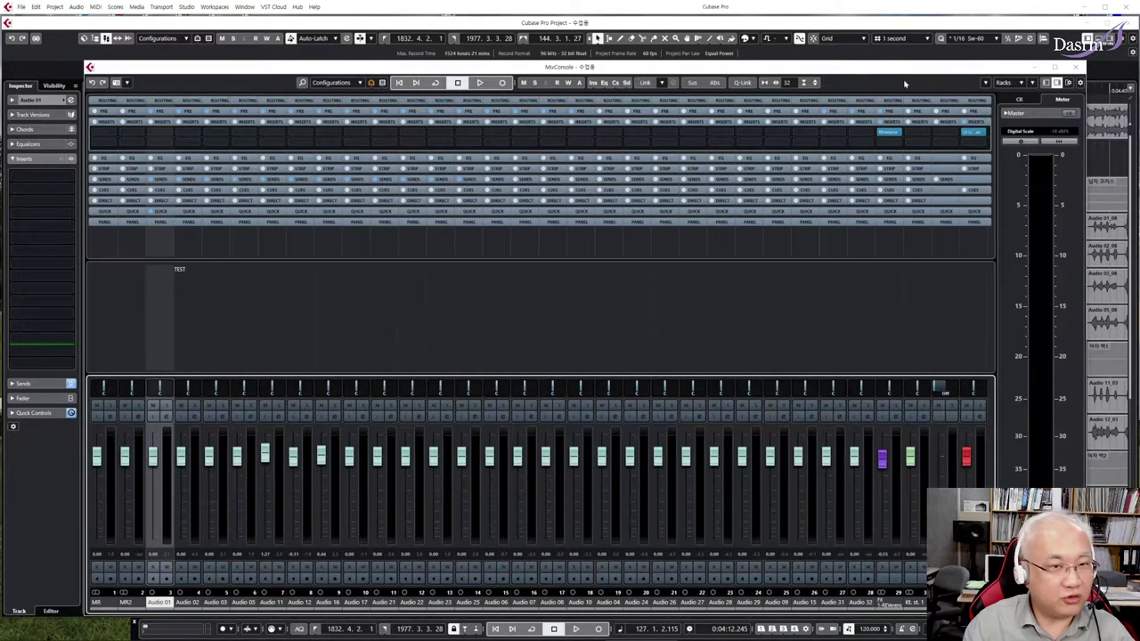
left_click(1076, 67)
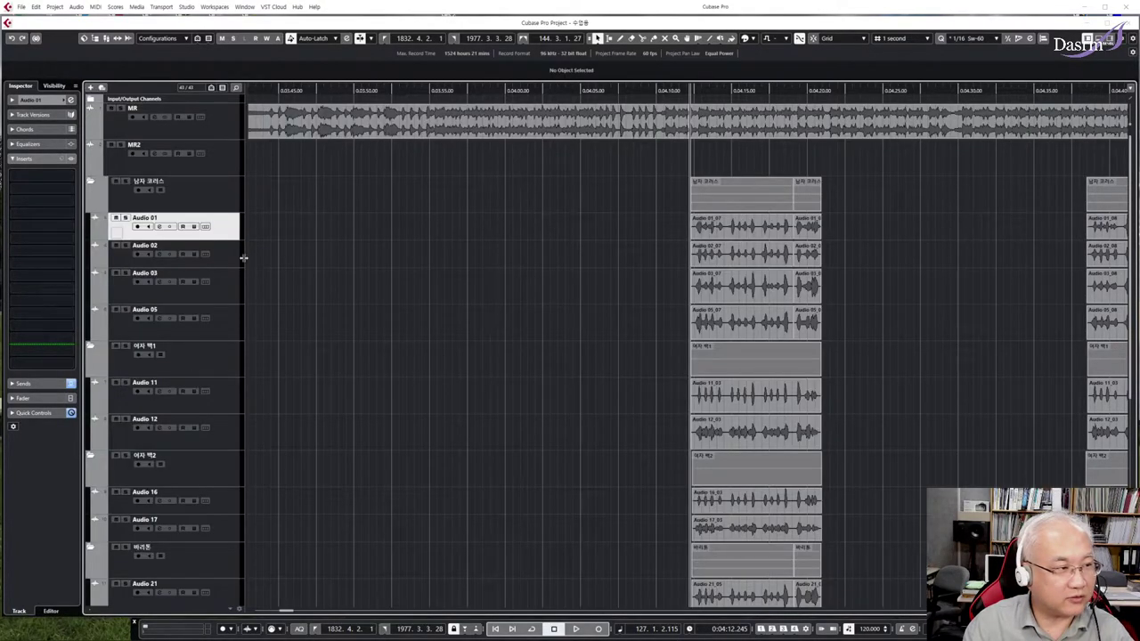
Select the Audio 01, 02, 03 and 05 events and tracks, and examine the Group Channel to Selected Channels option without applying it
left_click_drag(650, 234, 861, 325)
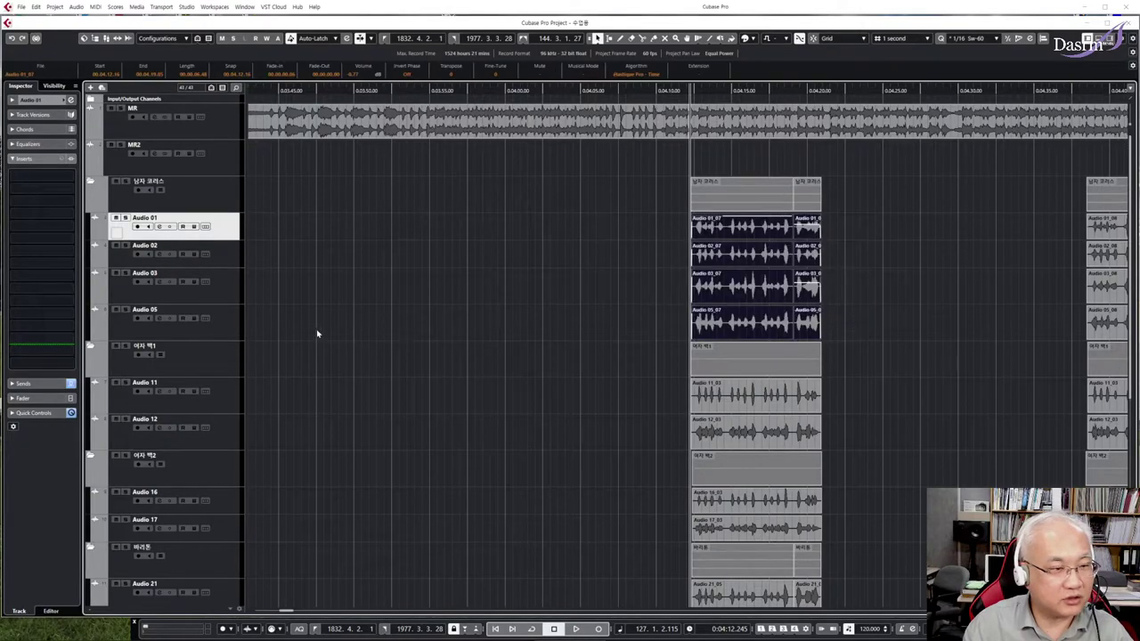
left_click(220, 330, "shift")
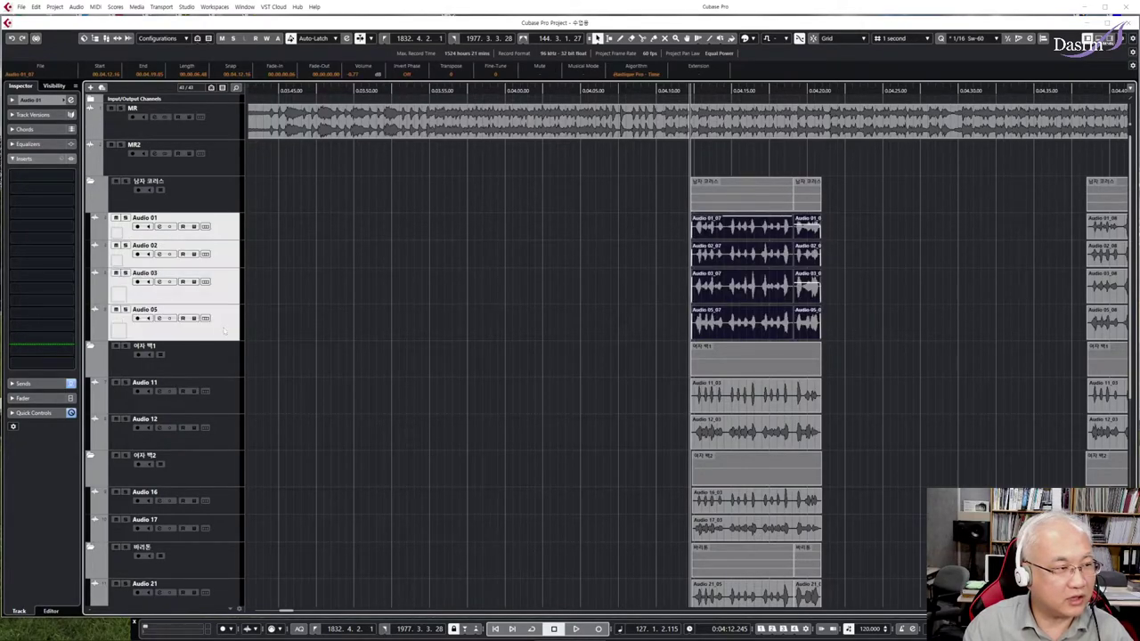
right_click(229, 229)
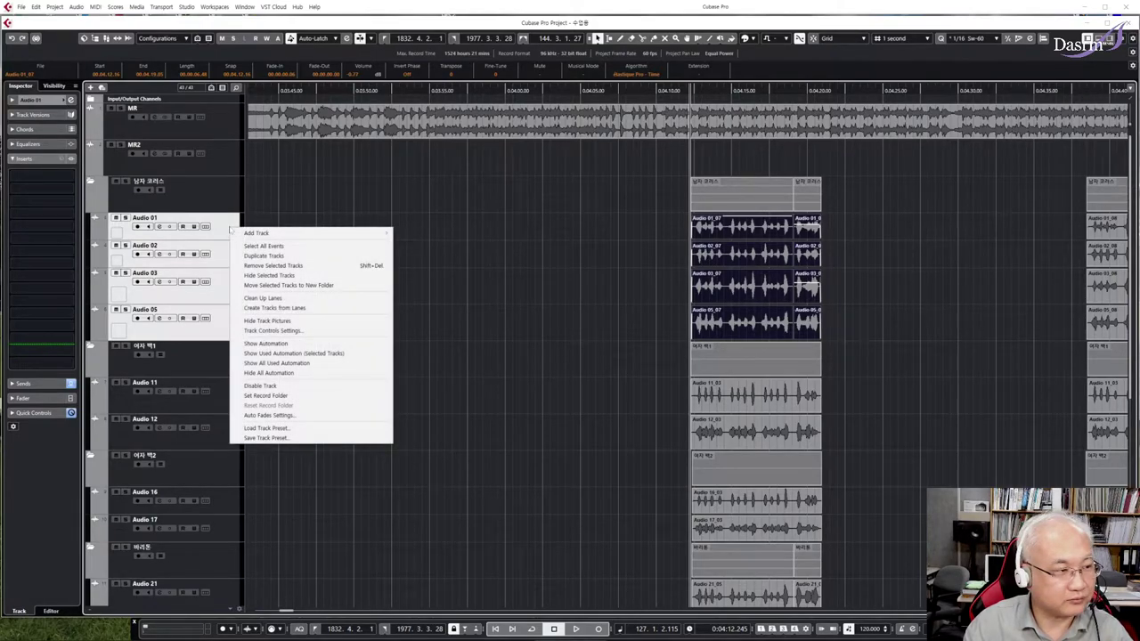
mouse_move(251, 235)
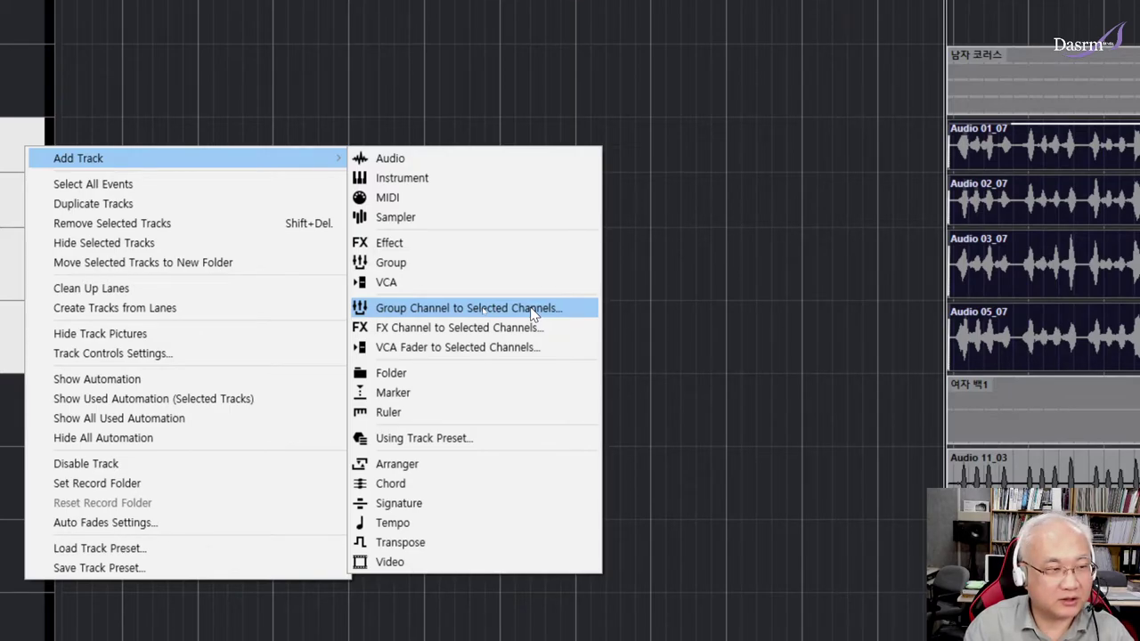
left_click(458, 112)
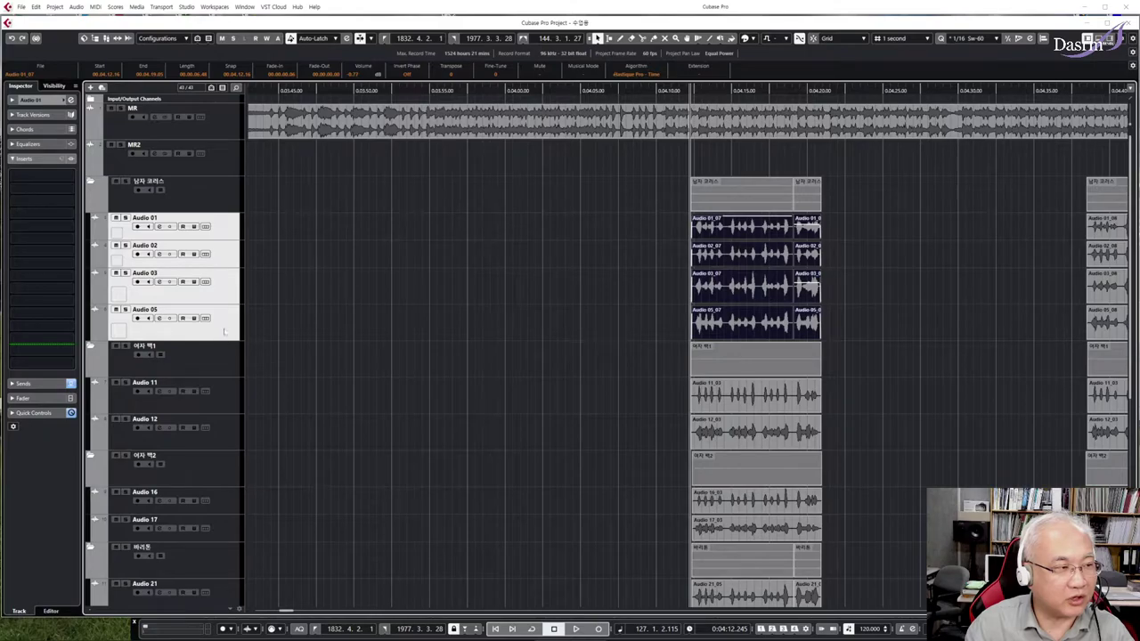
Add one stereo group track named 남자코러스, output to Stereo Out with Create Inside Folder, and locate it under Group Tracks
right_click(218, 188)
mouse_move(266, 194)
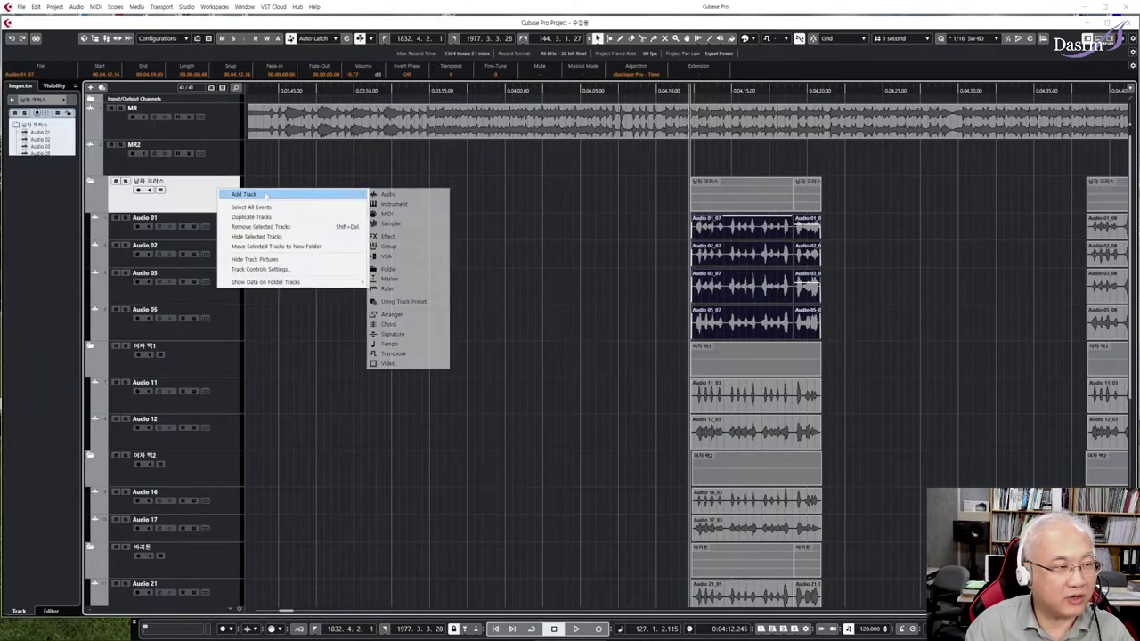
left_click(390, 246)
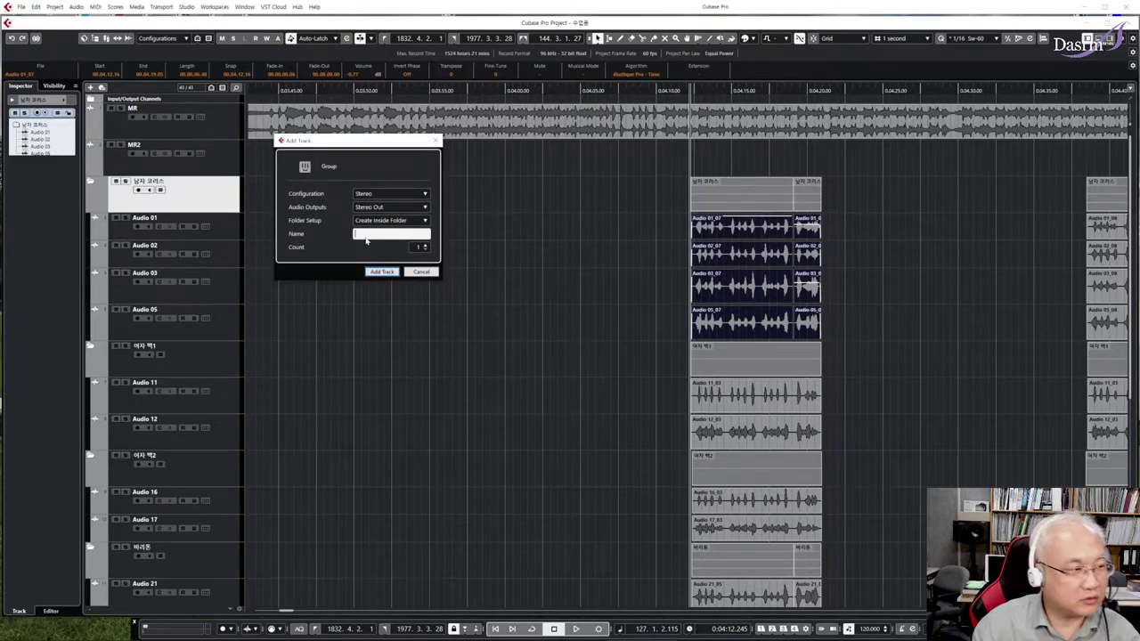
key("BackSpace")
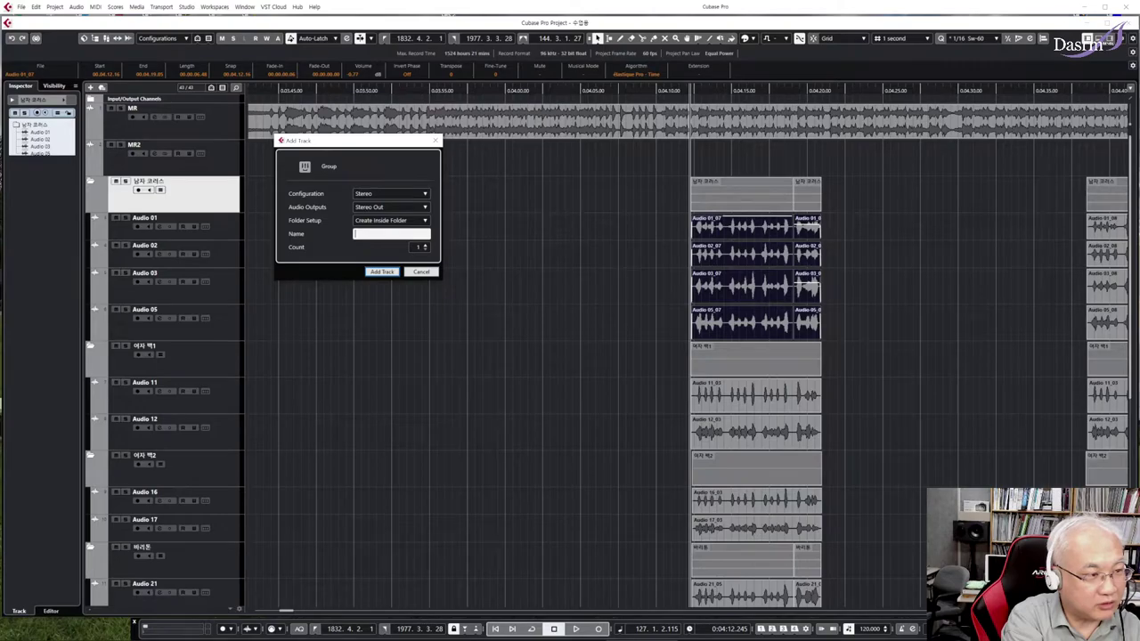
type("ㄴ")
type("자")
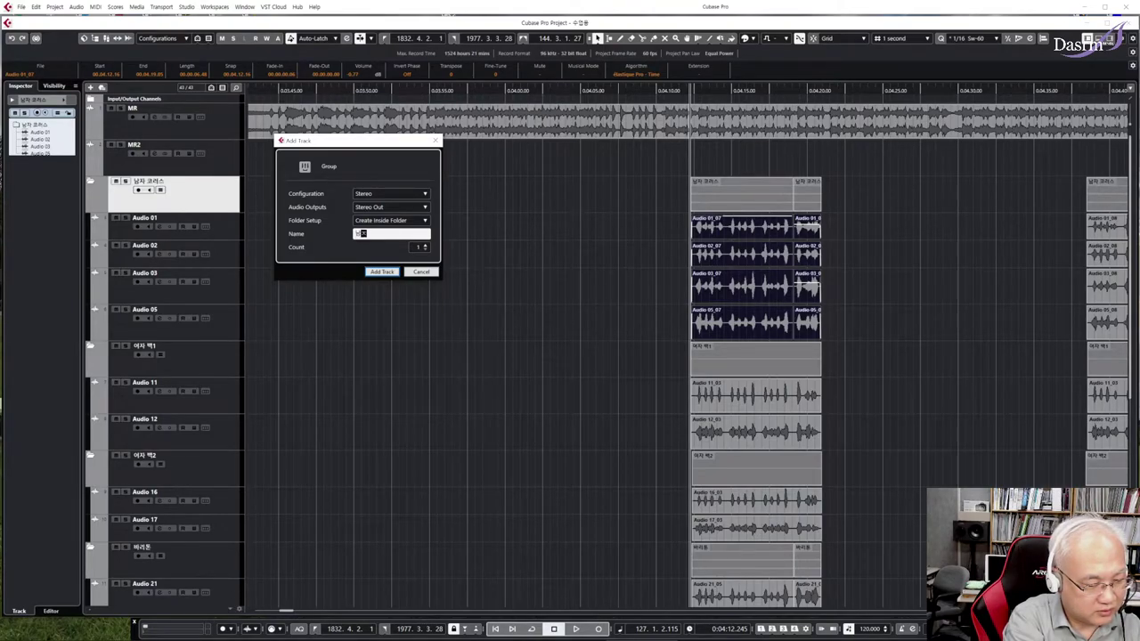
type("코러스")
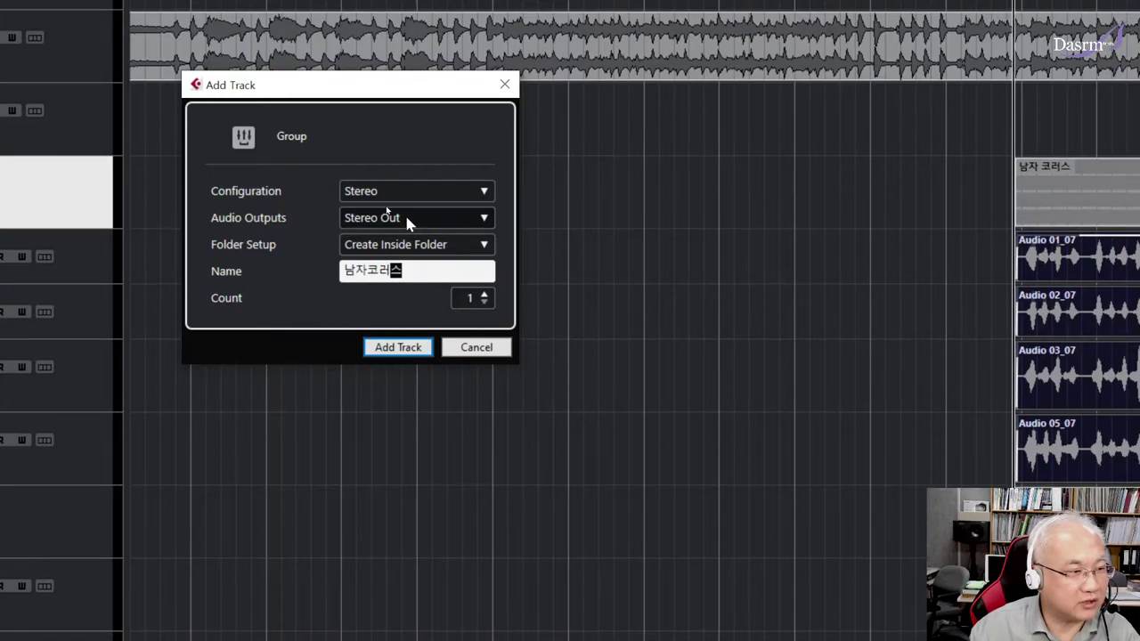
left_click(409, 349)
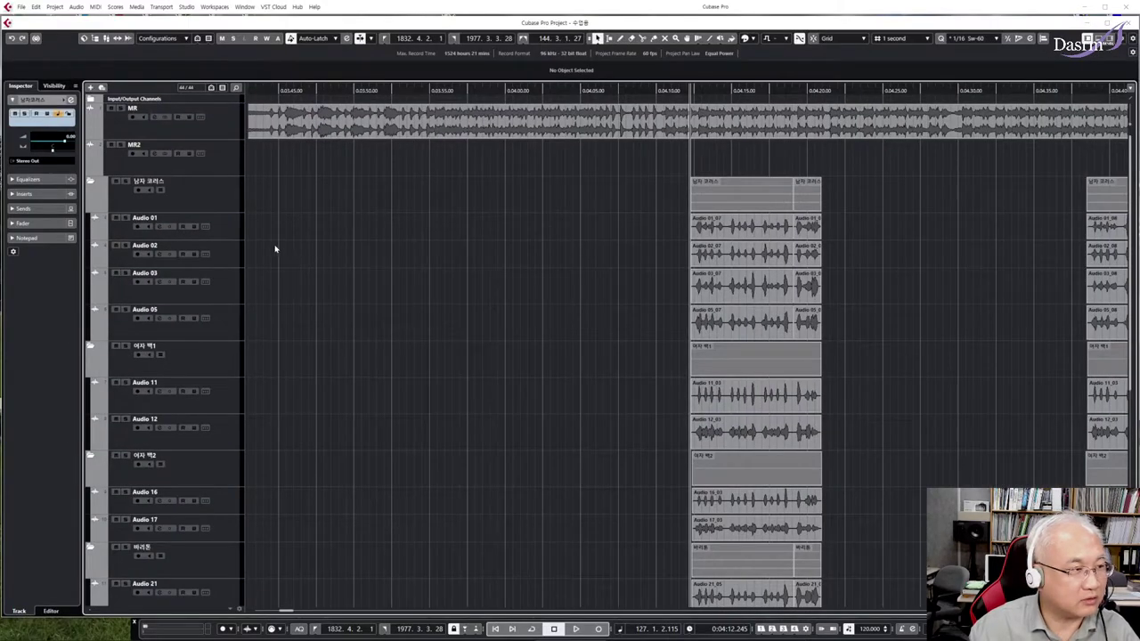
scroll(278, 303, "down", 5)
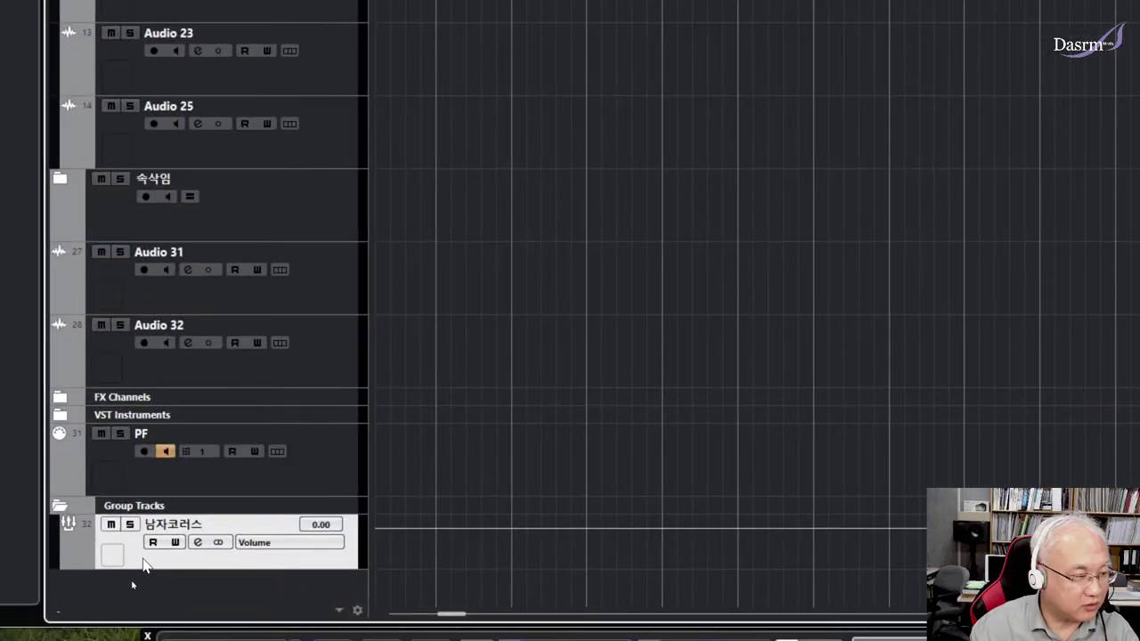
left_click_drag(140, 547, 147, 572)
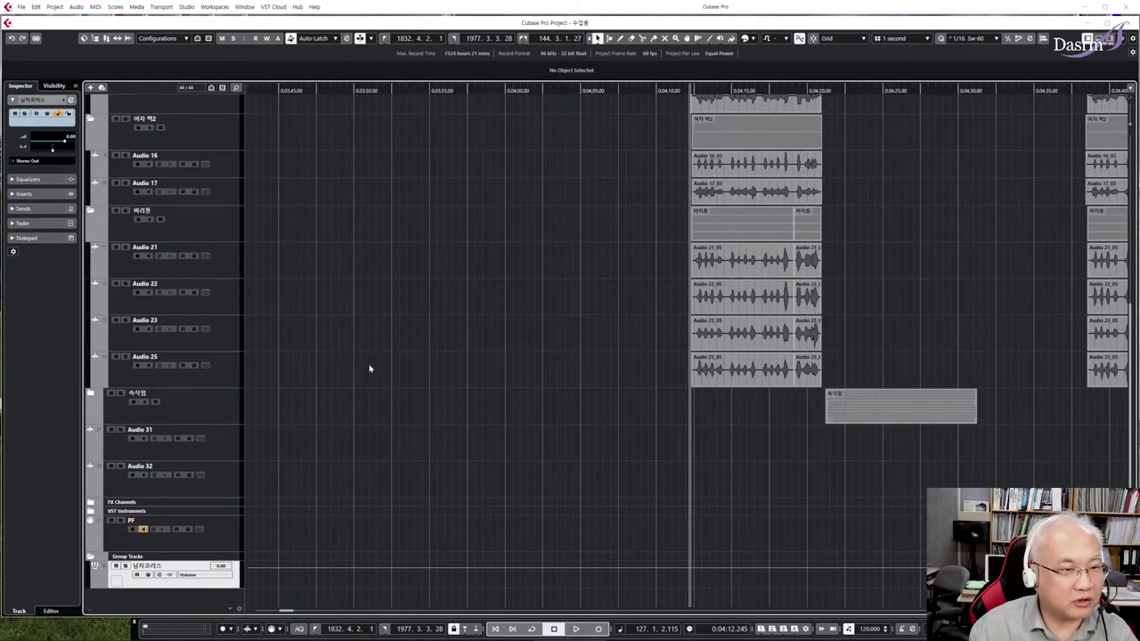
Route the output of the Audio 01 track to the 남자코러스 group
scroll(370, 369, "up", 6)
scroll(369, 369, "up", 1)
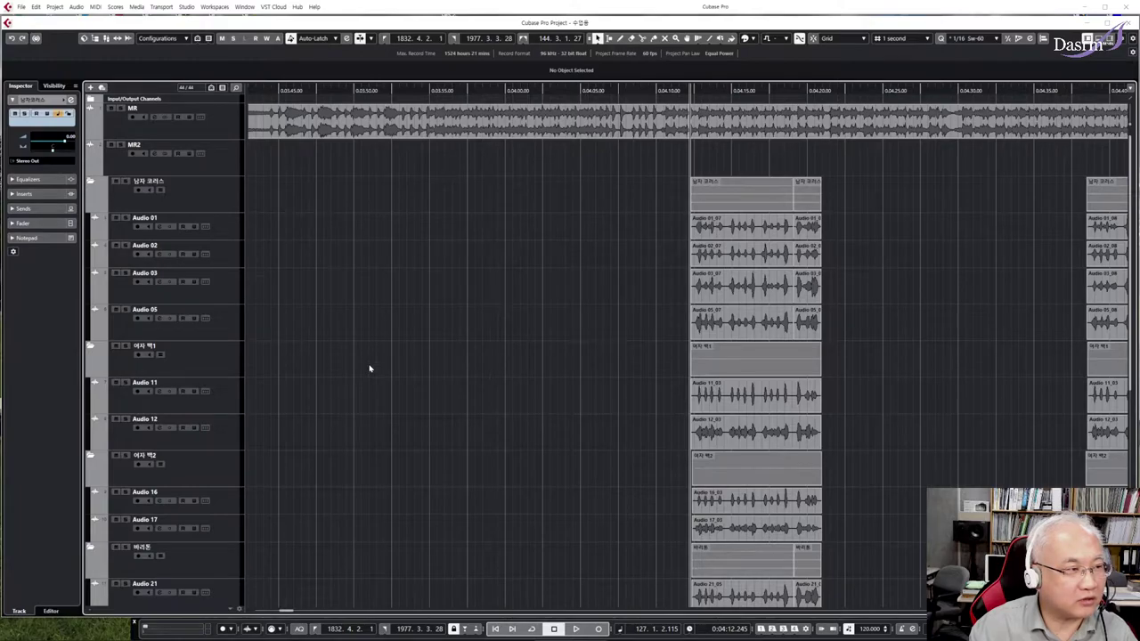
left_click(227, 232)
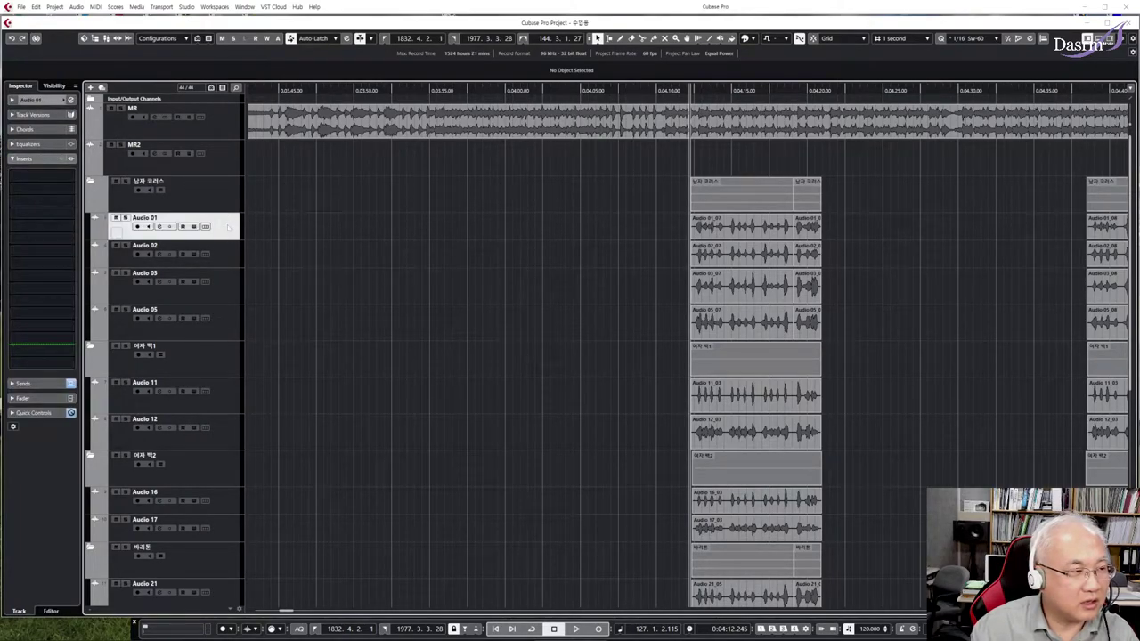
left_click(38, 103)
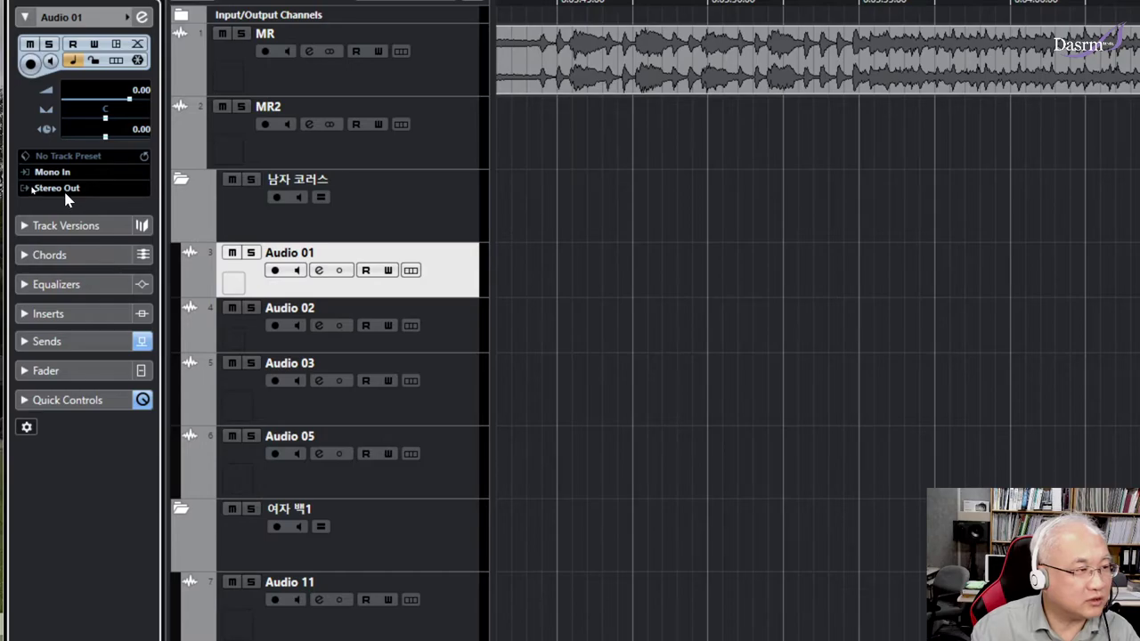
left_click(55, 188)
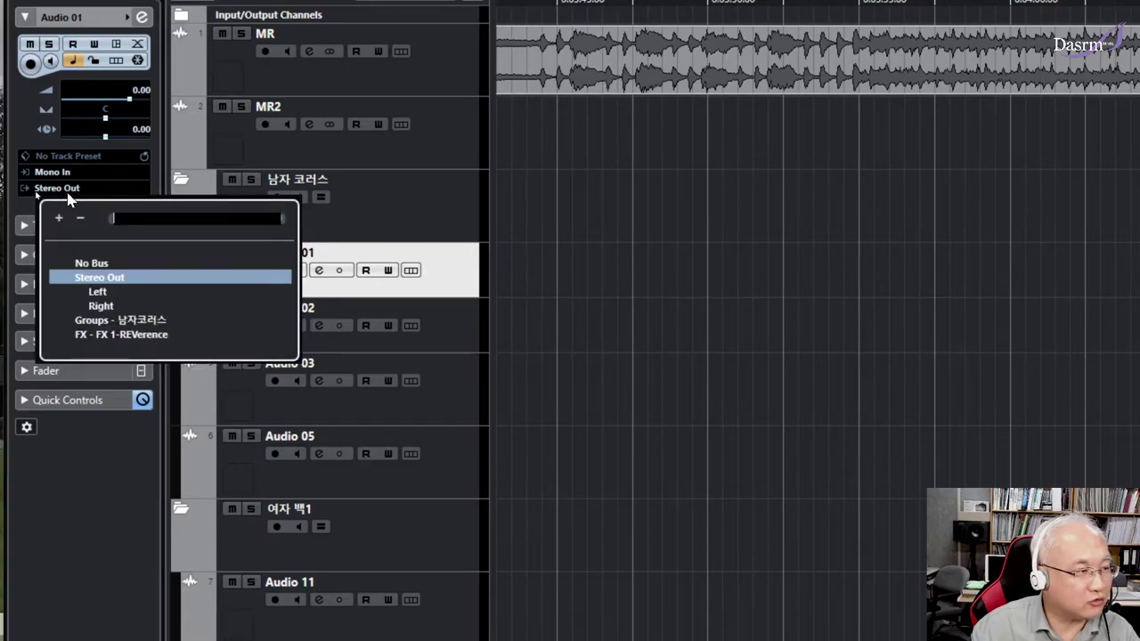
left_click(142, 321)
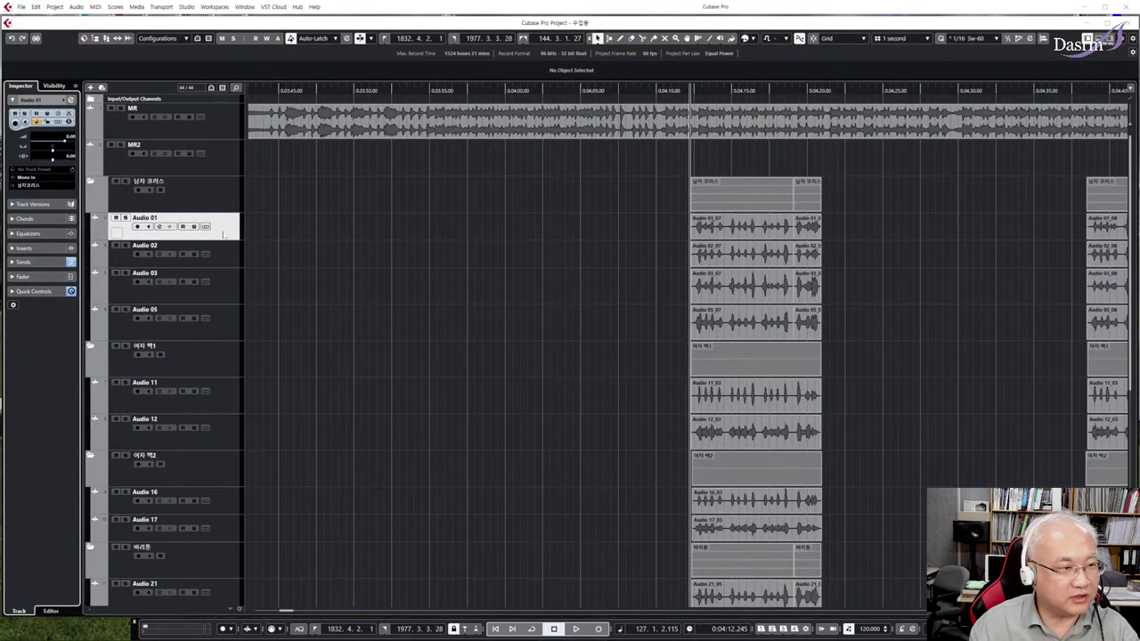
Open the MixConsole and expand the Routing rack to show every channel's input and output assignments
key("F3")
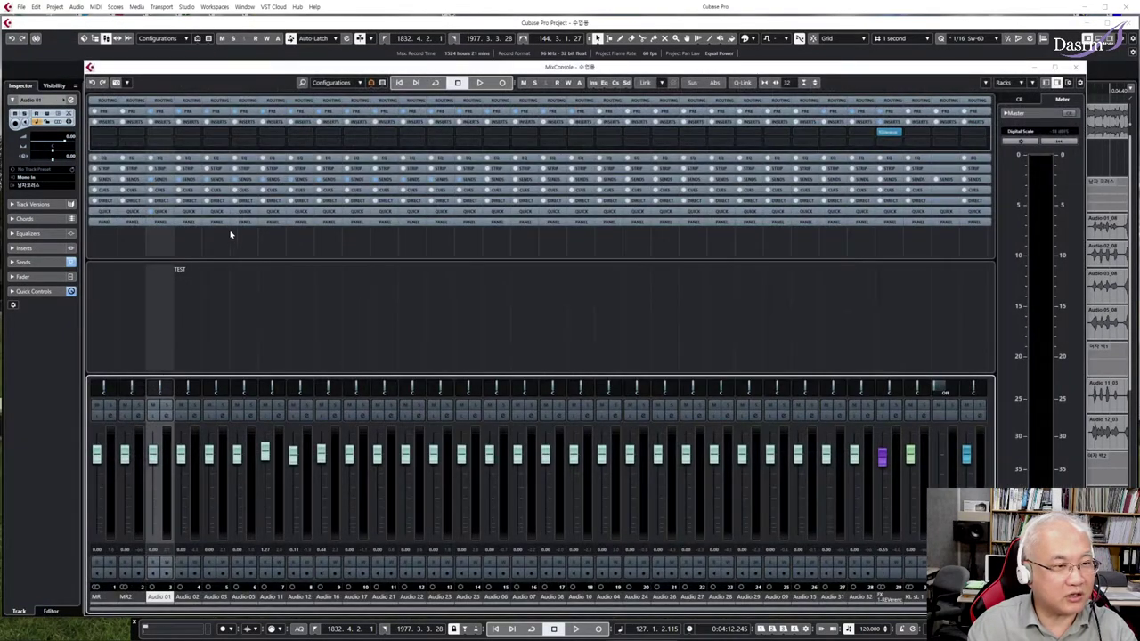
left_click(165, 246)
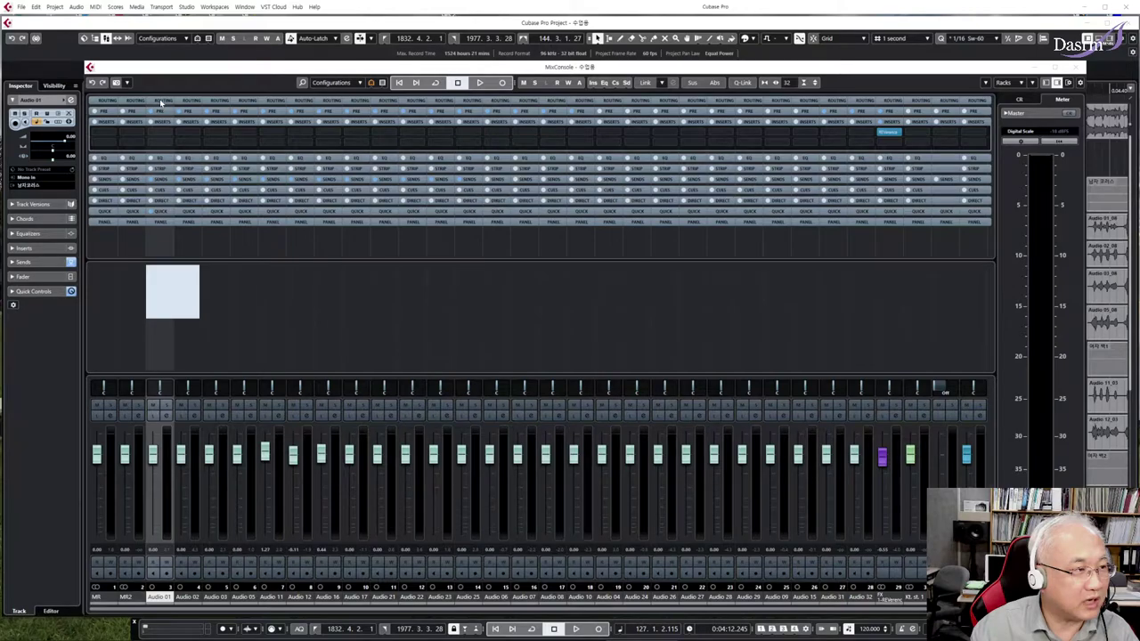
left_click(158, 247)
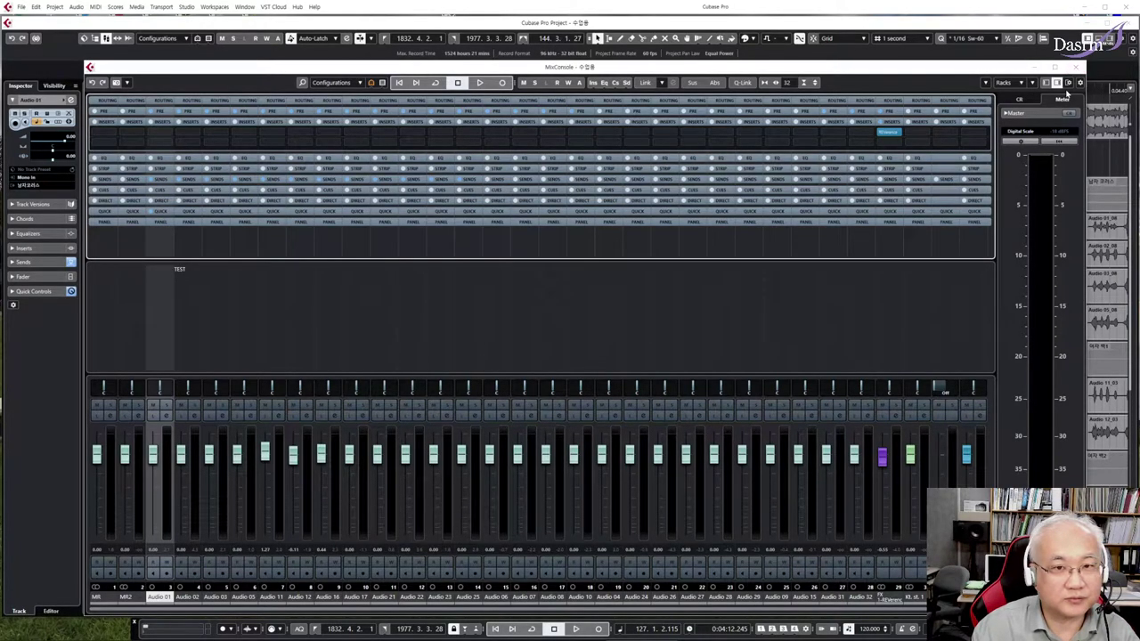
left_click(138, 103)
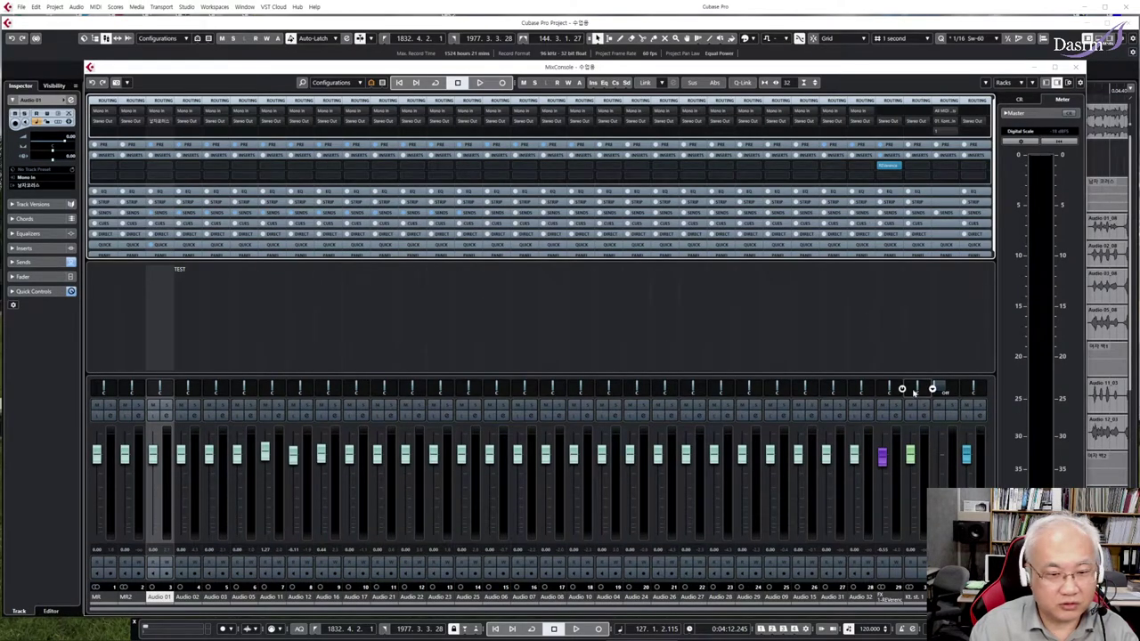
Narrow the MixConsole channels until Stereo Out fits in view, and select the 남자코러스 group channel
left_click(586, 327)
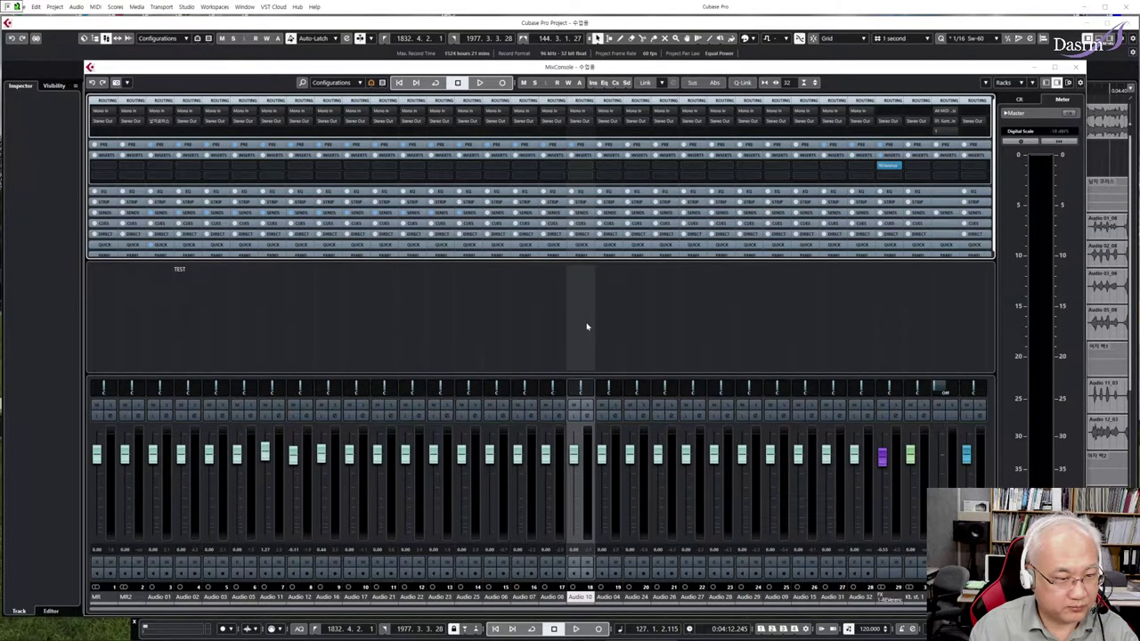
key("g")
key("g")
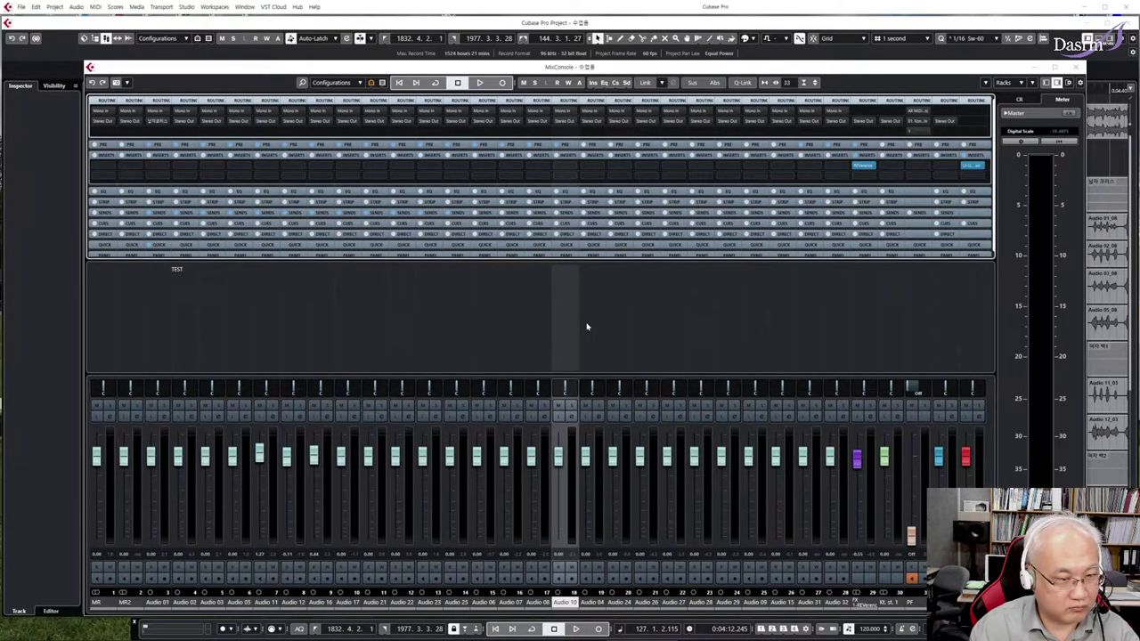
key("h")
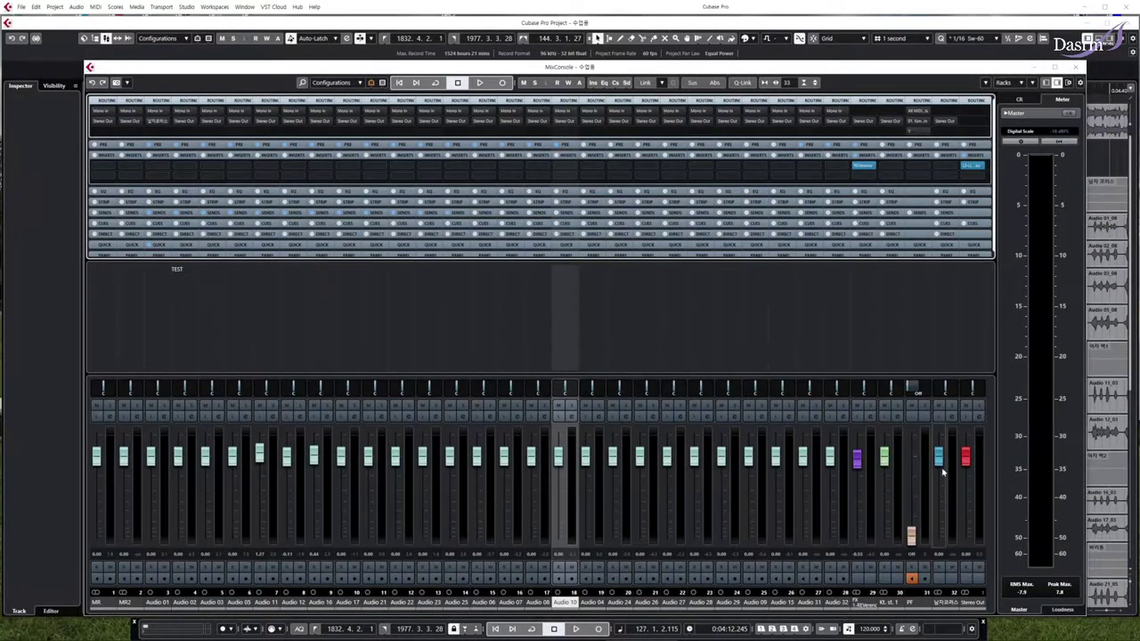
left_click(943, 471)
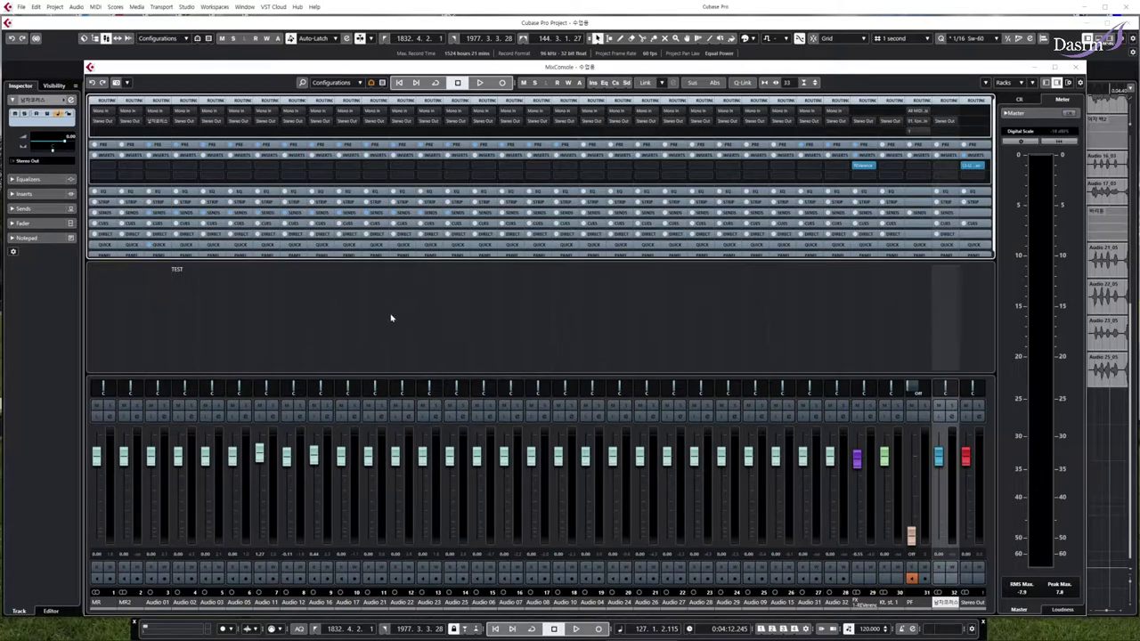
Play the chorus and briefly solo the Audio 01 channel to check its signal in the 남자코러스 group, then stop playback
key("space")
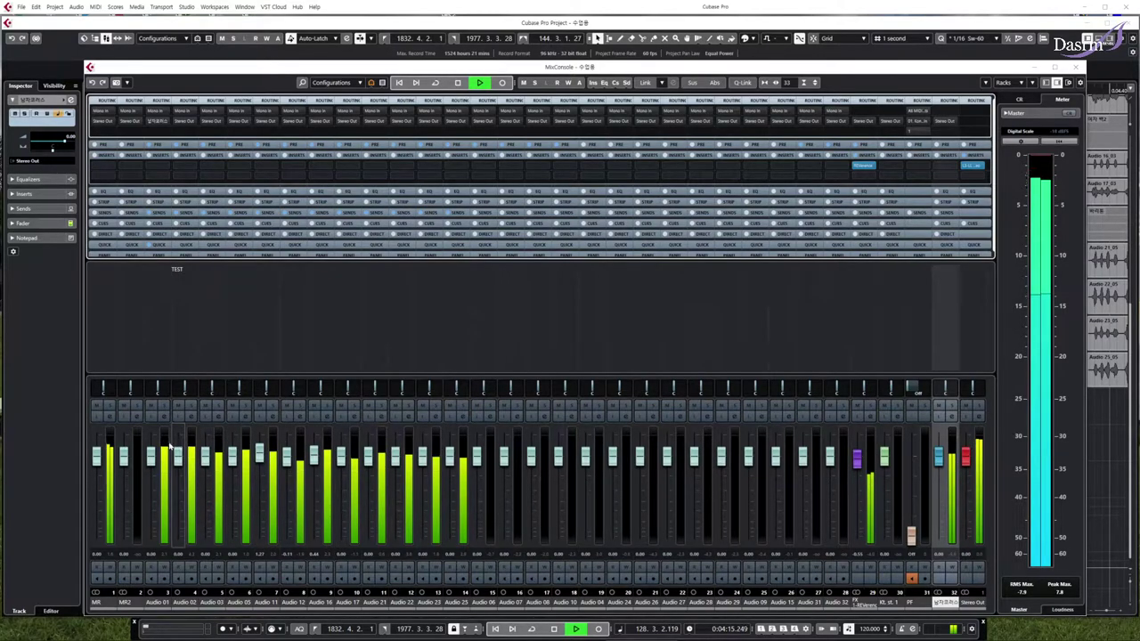
left_click(163, 408)
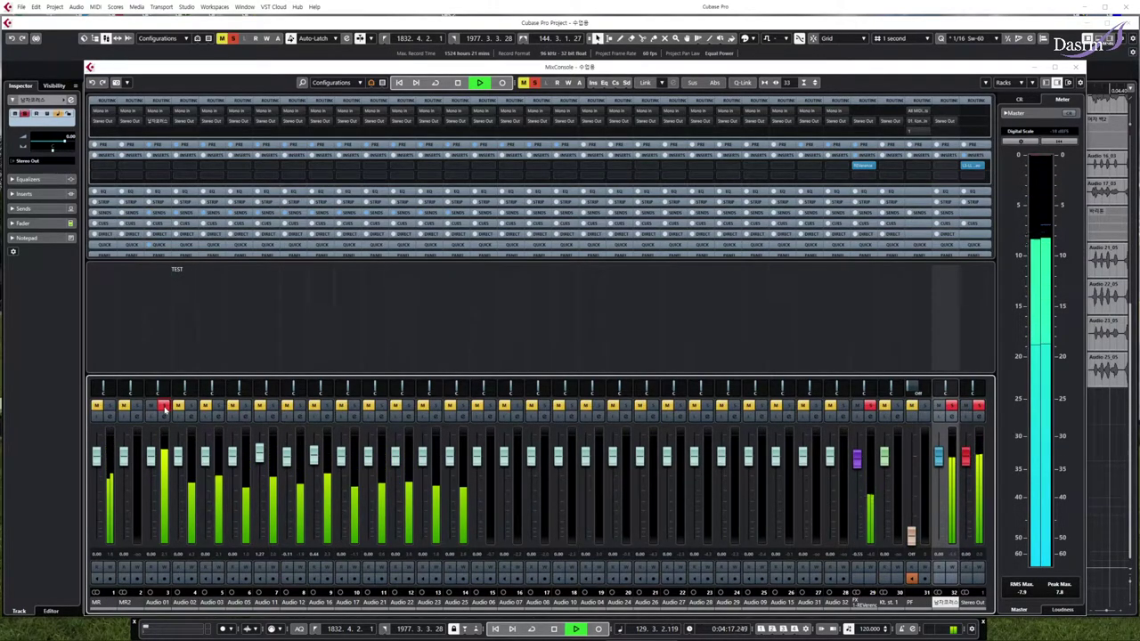
left_click(164, 408)
key("space")
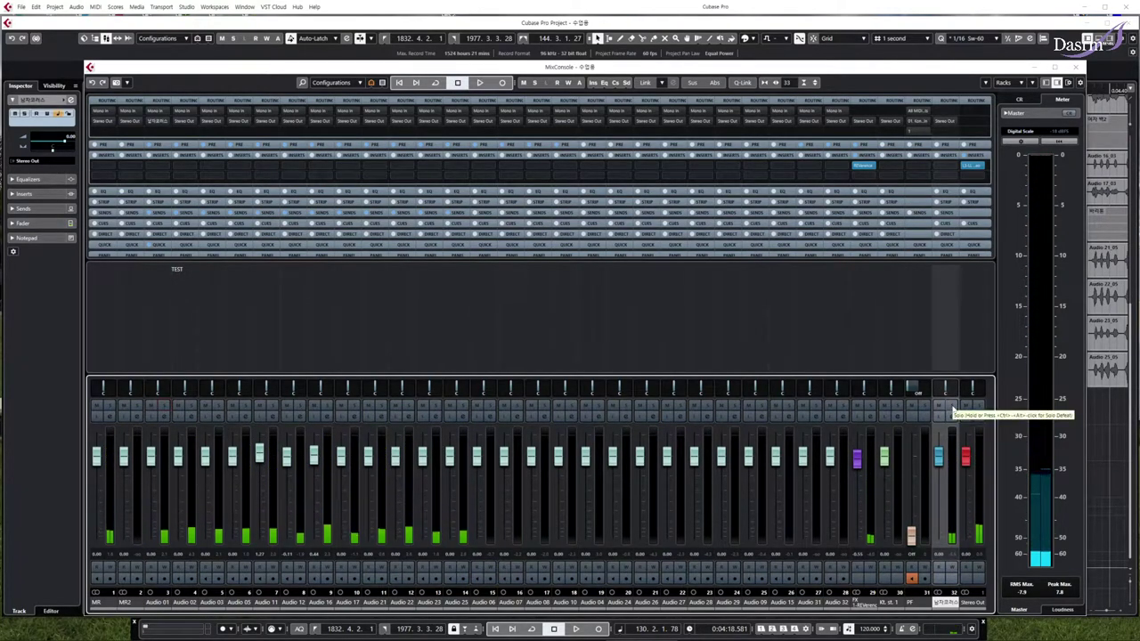
Resume playback, briefly solo the 남자코러스 group channel to hear what feeds it, and stop
key("space")
left_click(951, 408)
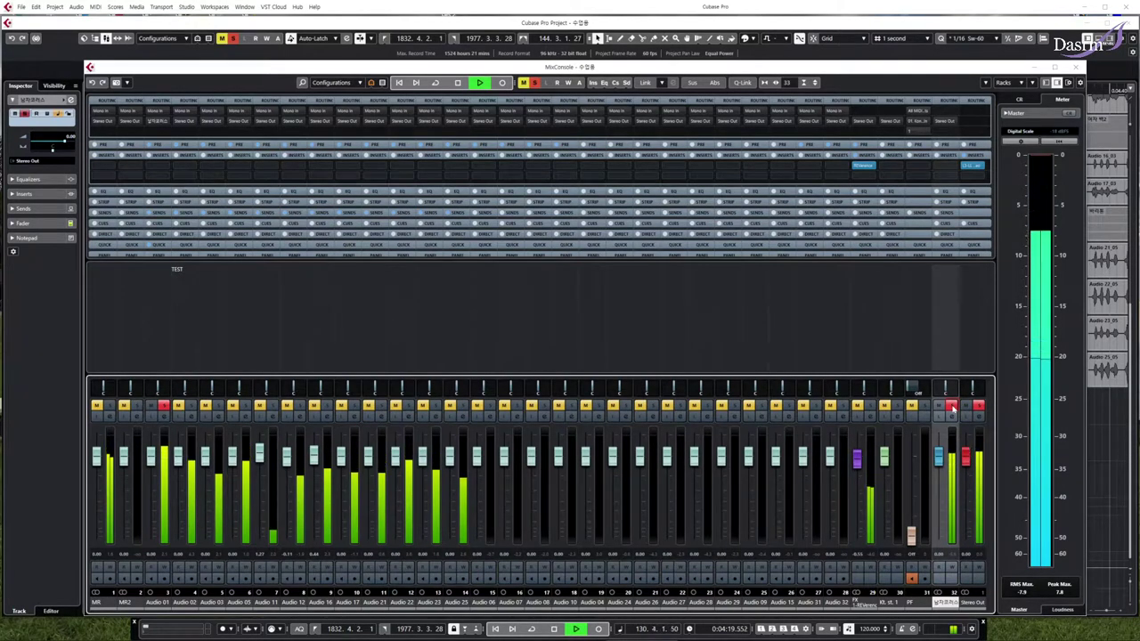
left_click(950, 409)
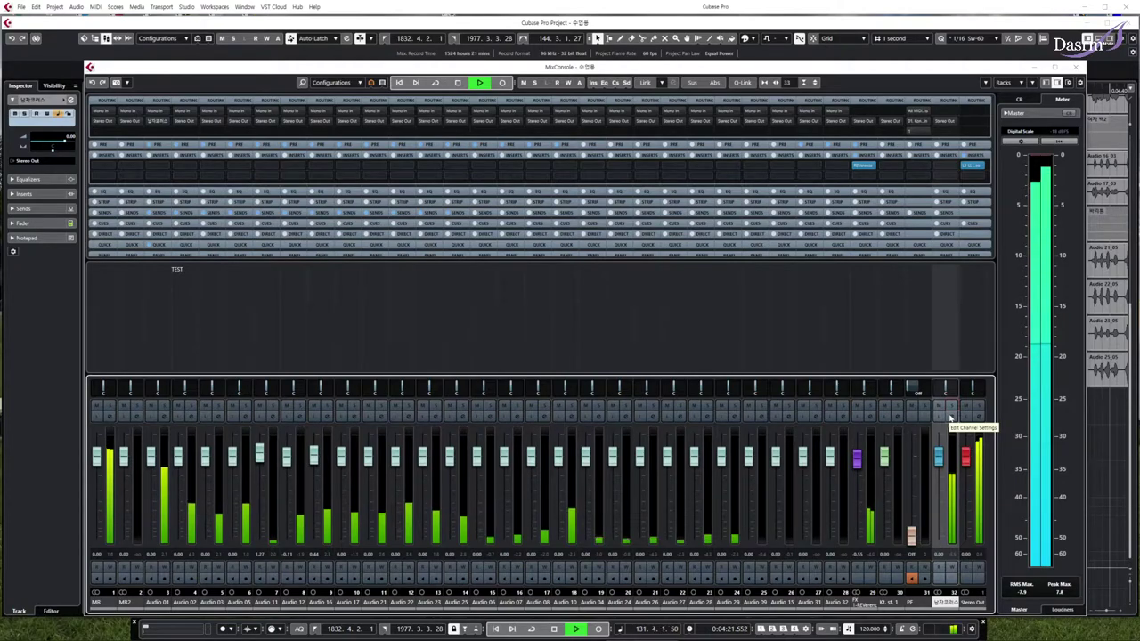
key("space")
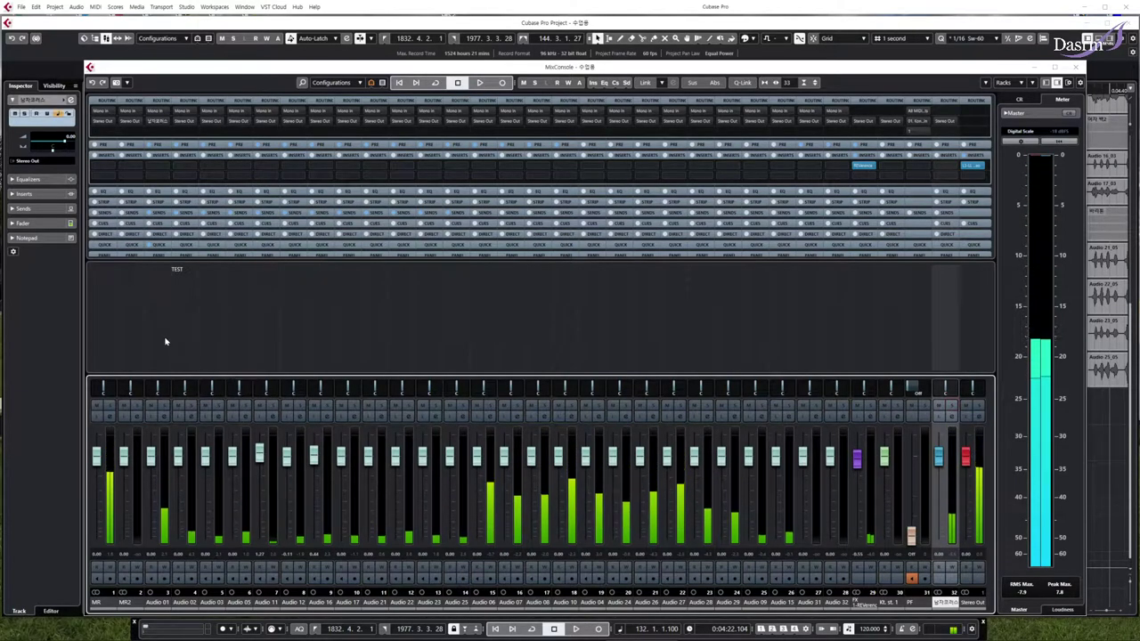
Route the outputs of the Audio 02, Audio 03 and Audio 05 channels to the 남자코러스 group in the MixConsole
left_click(161, 331)
left_click(182, 328)
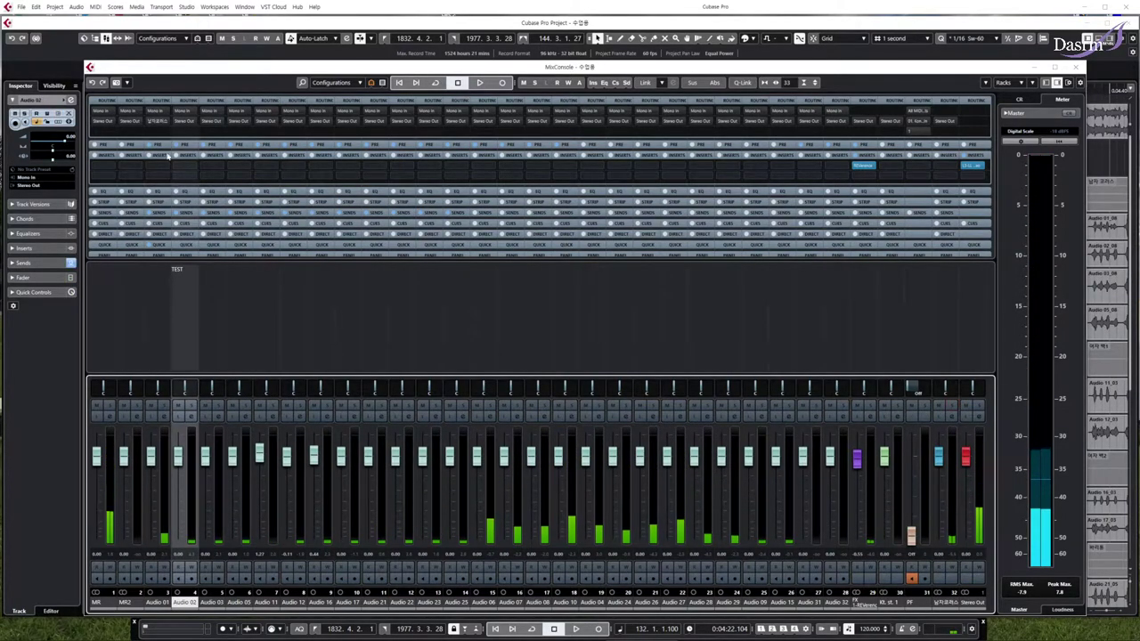
left_click(191, 124)
left_click(213, 176)
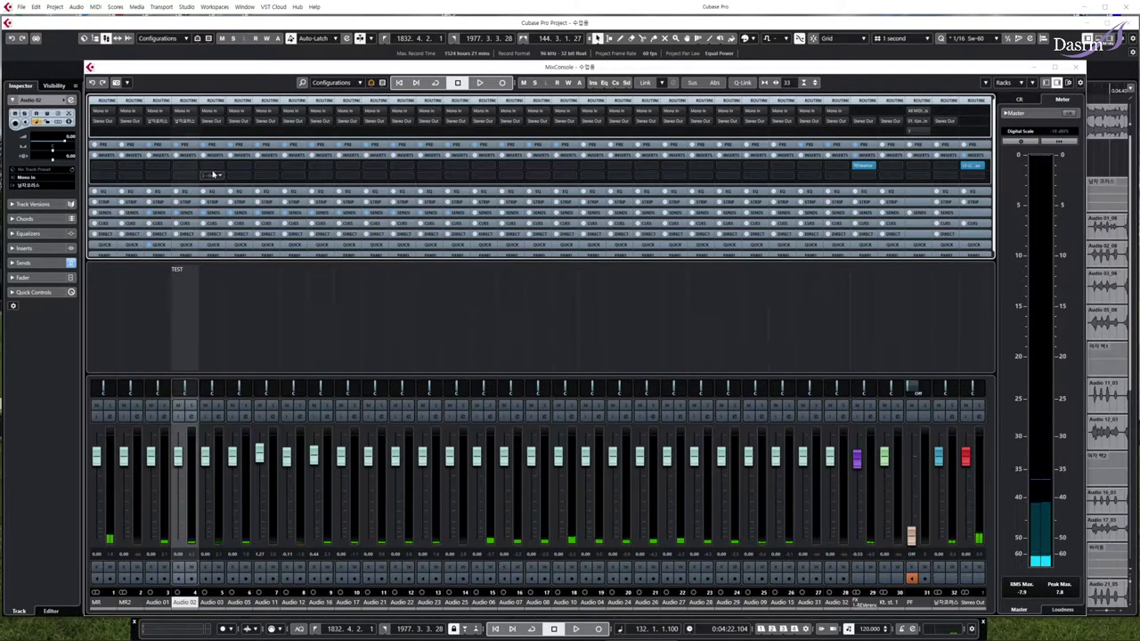
left_click(218, 121)
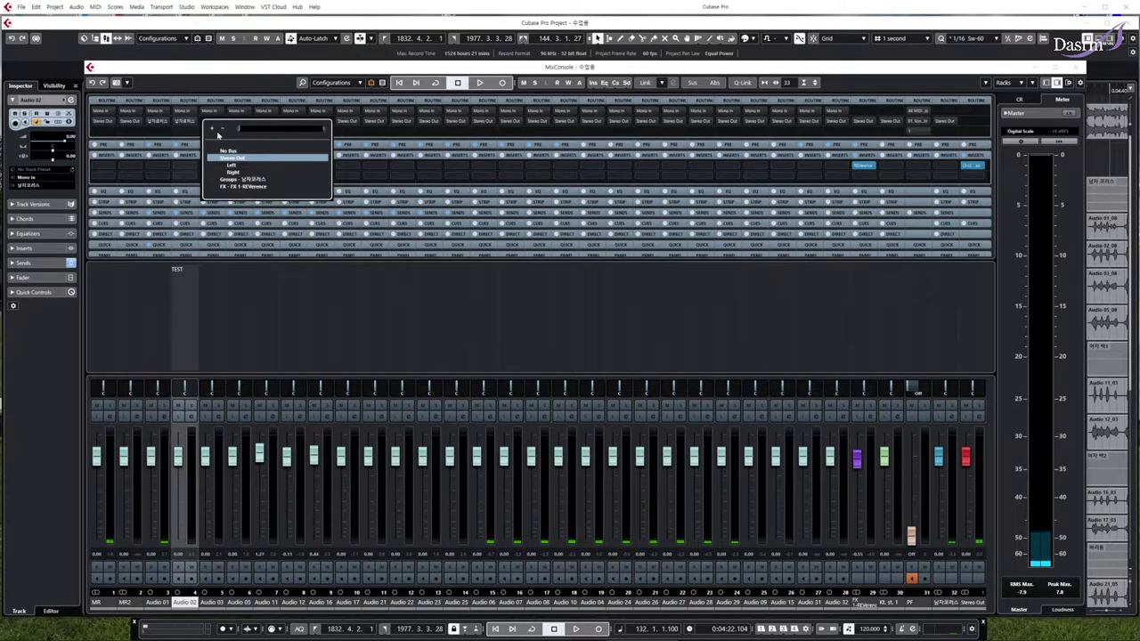
left_click(234, 180)
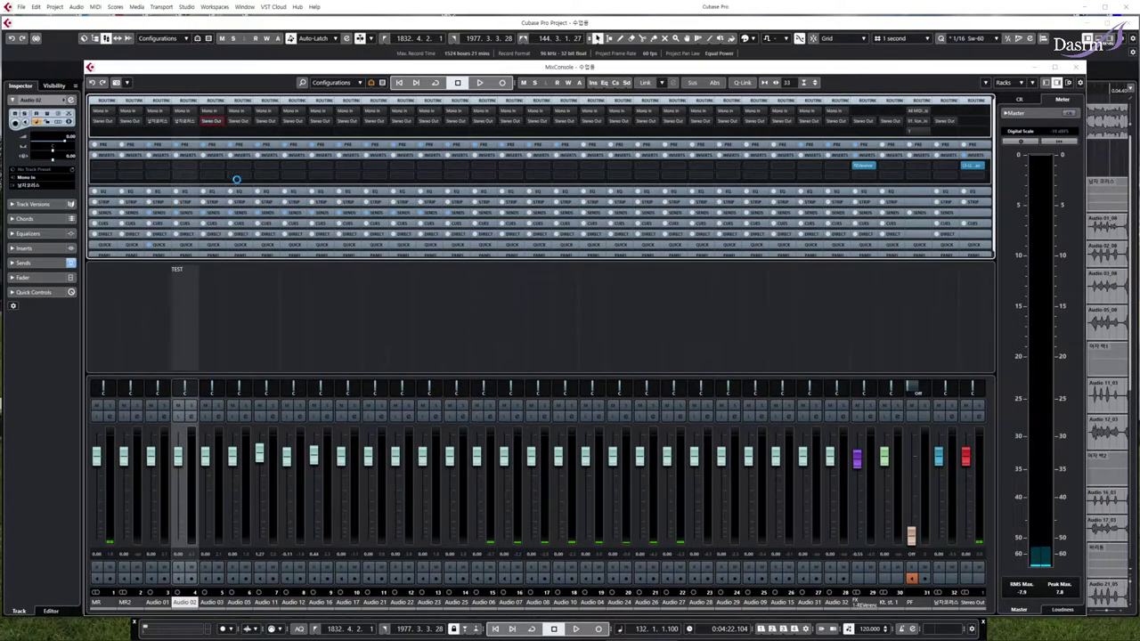
left_click(246, 123)
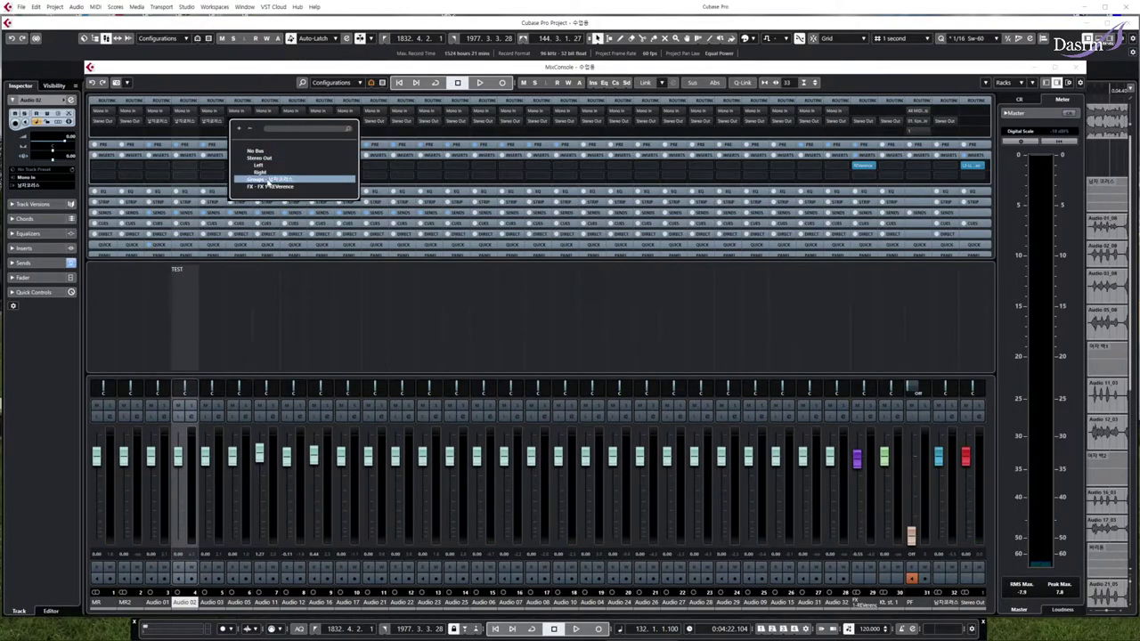
left_click(240, 181)
Select the Audio 01, 02, 03 and 05 channels together and play a short passage to check their levels
left_click(155, 334)
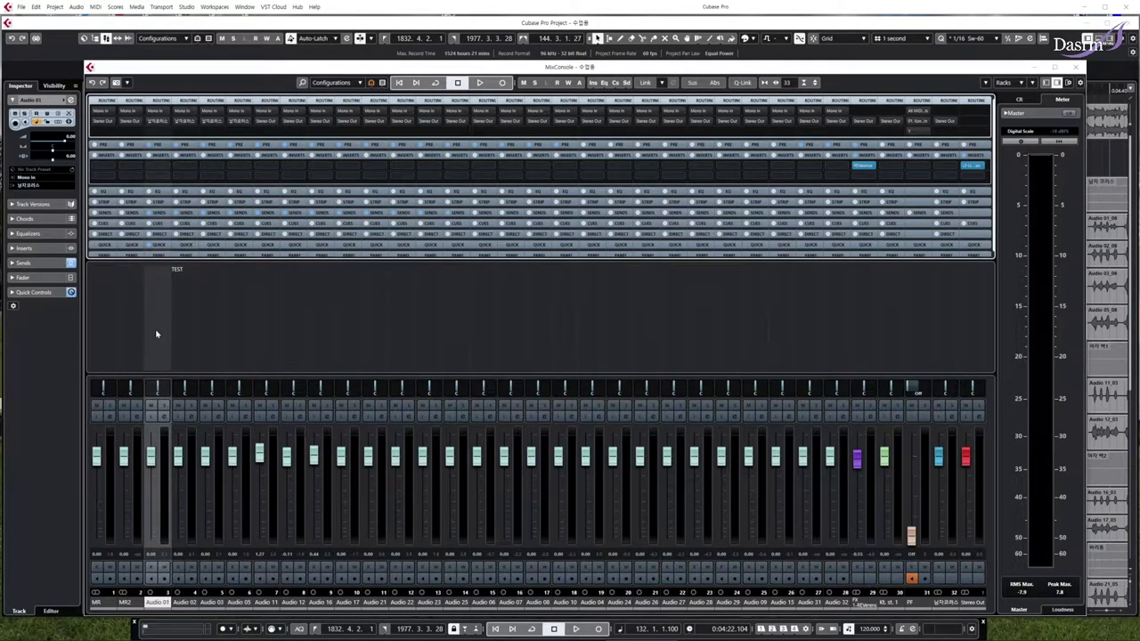
left_click(236, 334, "shift")
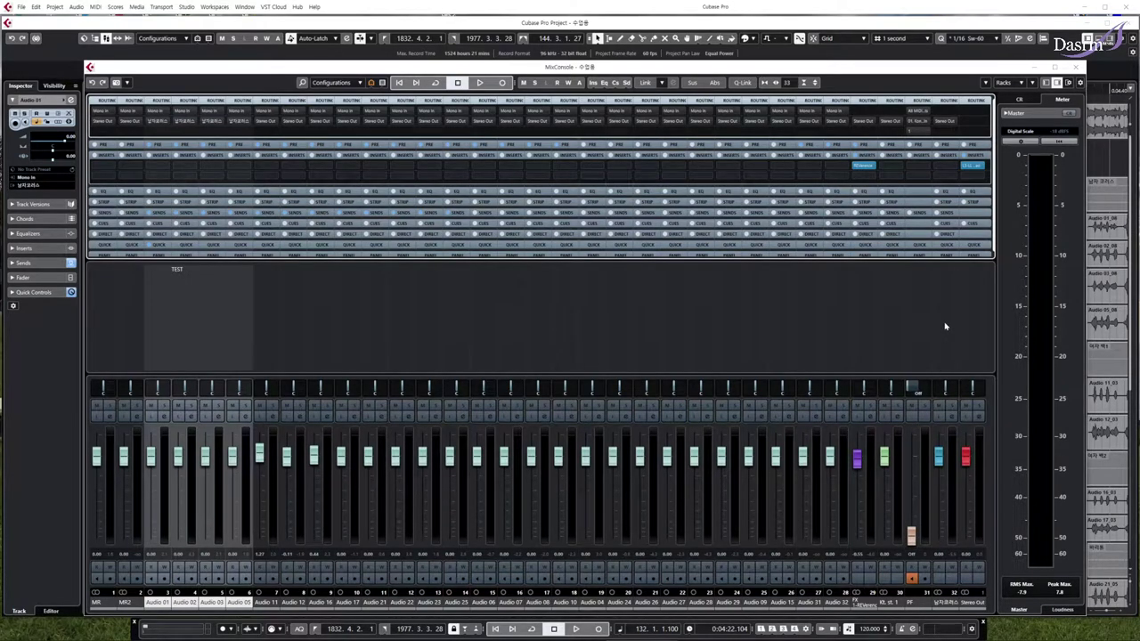
key("space")
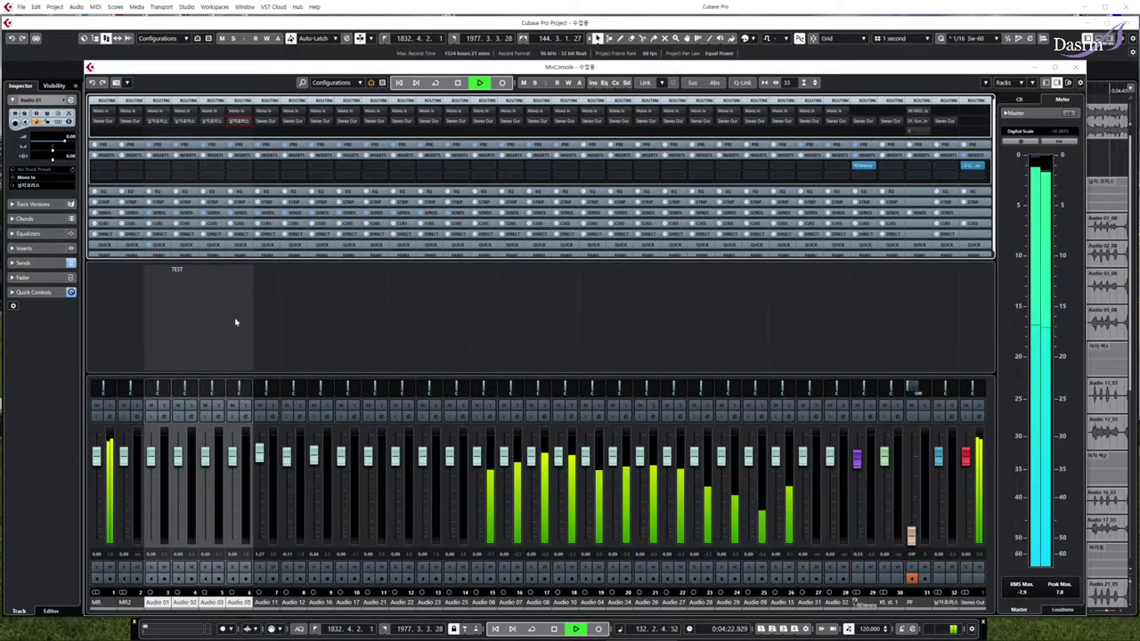
key("space")
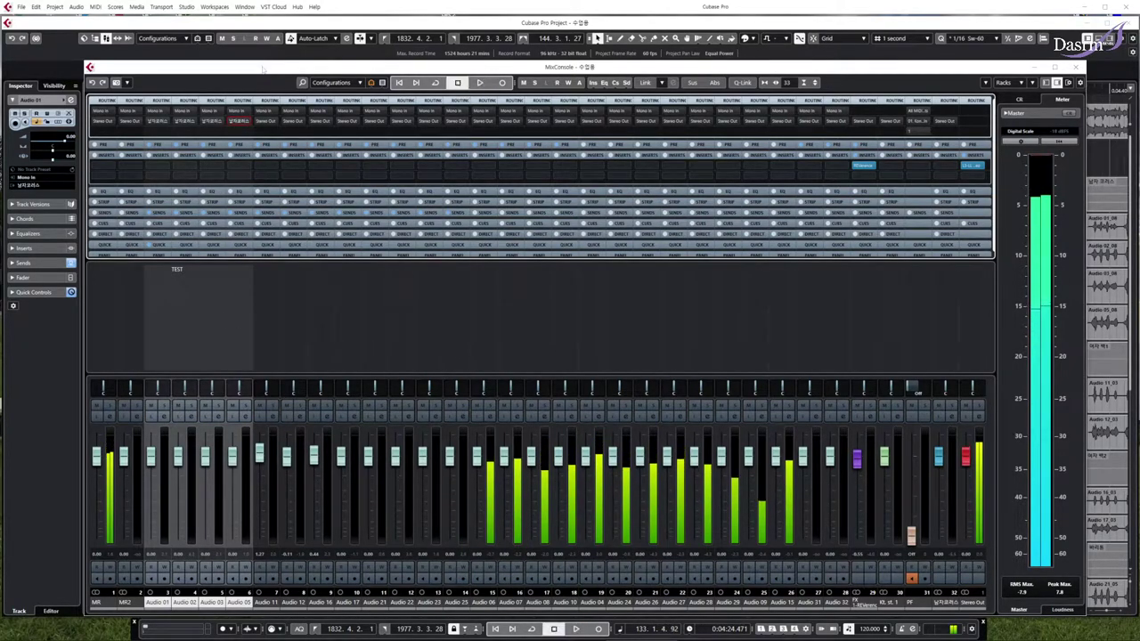
Play from the start of the first chorus section, briefly soloing the 남자코러스 group to hear all four male tracks, and stop
left_click_drag(263, 70, 286, 233)
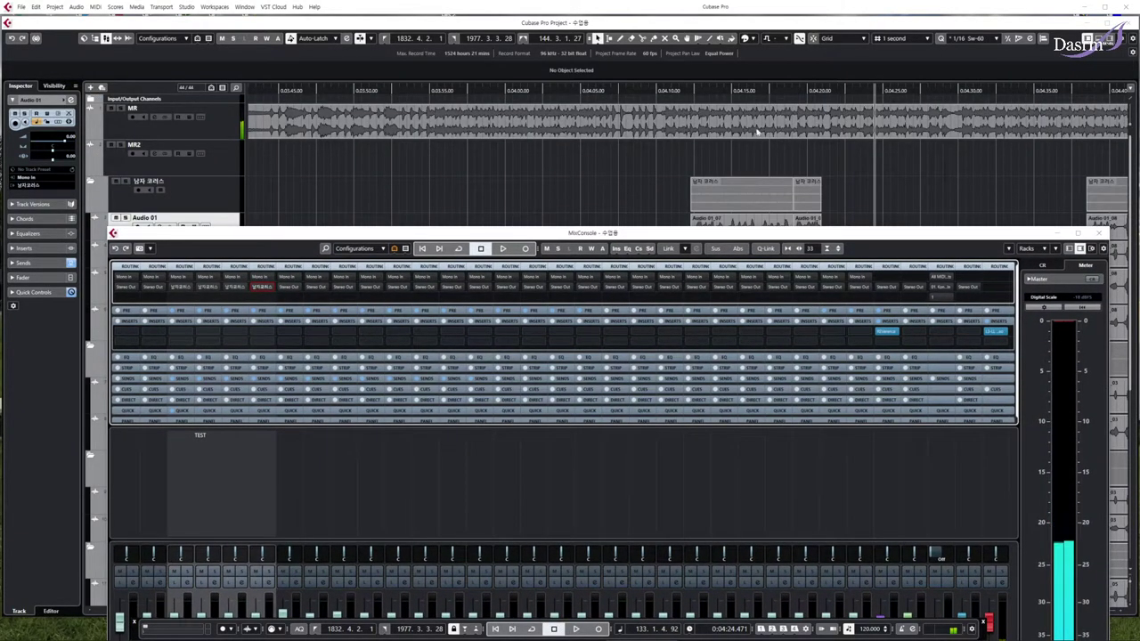
left_click(691, 91)
key("space")
key("F3")
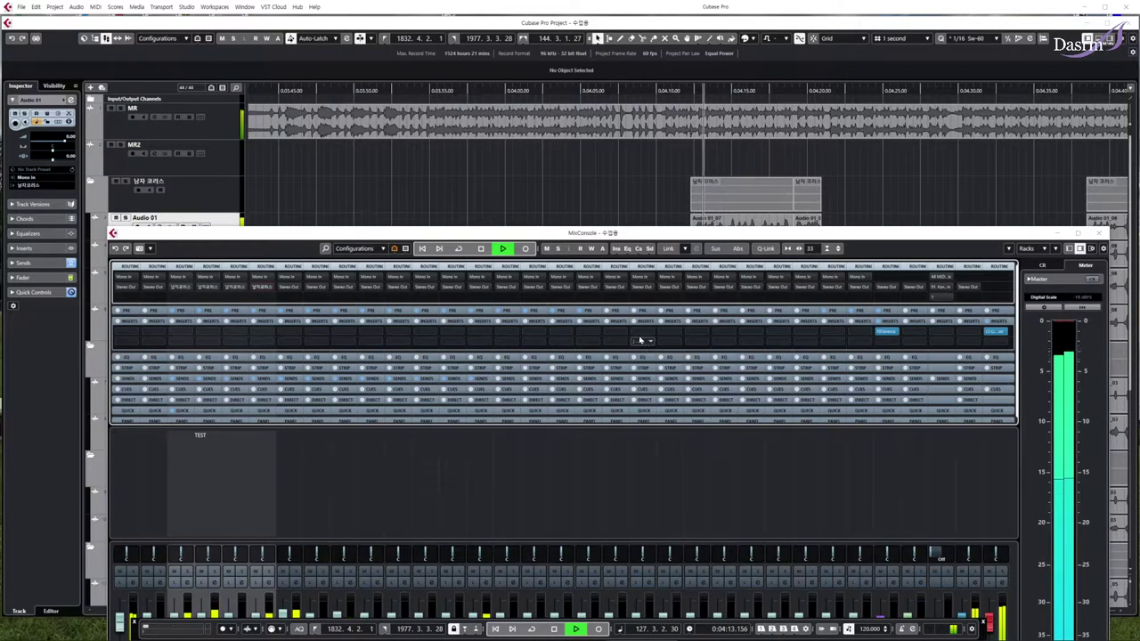
left_click_drag(595, 230, 584, 77)
left_click(965, 416)
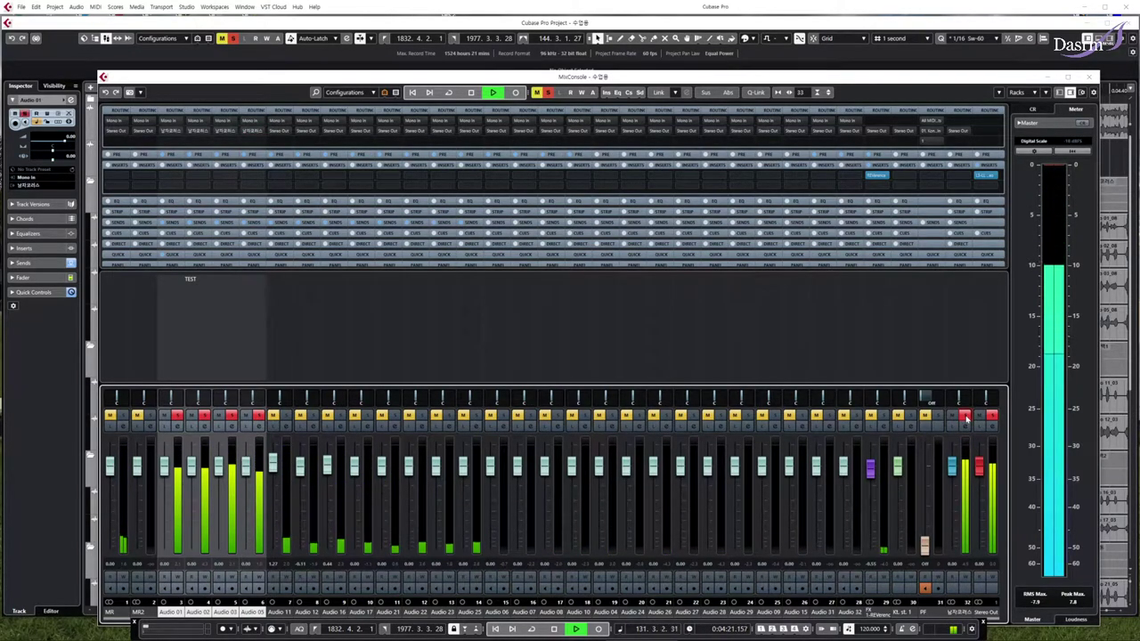
left_click(965, 416)
key("space")
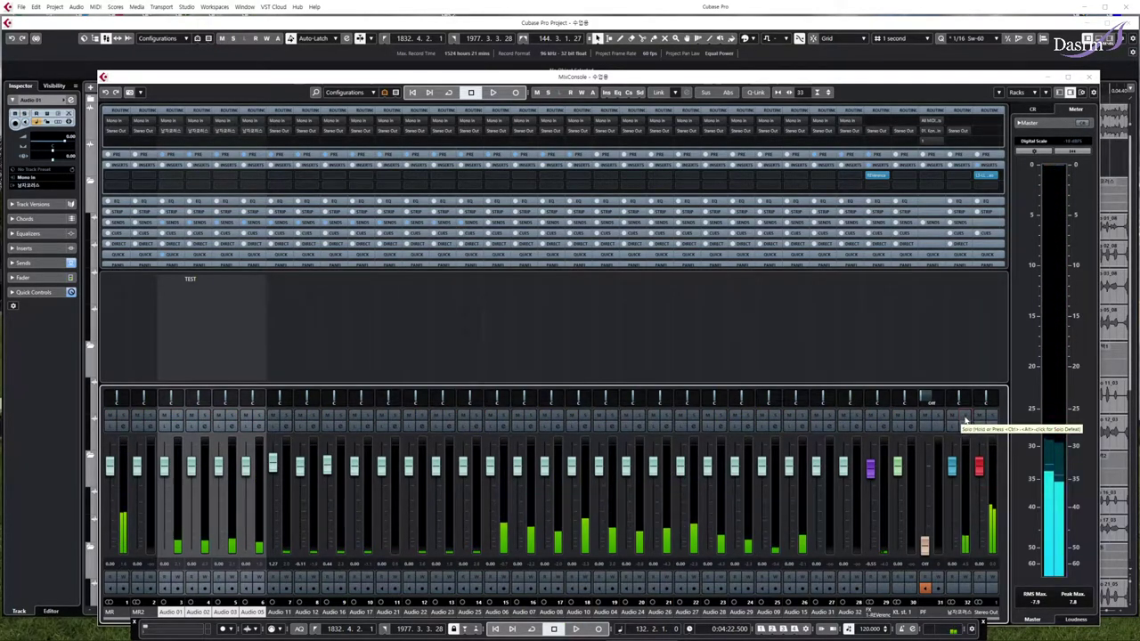
Set a cycle range from 140.2.1.10 to 148.4.4.83 over the second chorus section, and loop playback with the MixConsole open
left_click(1091, 77)
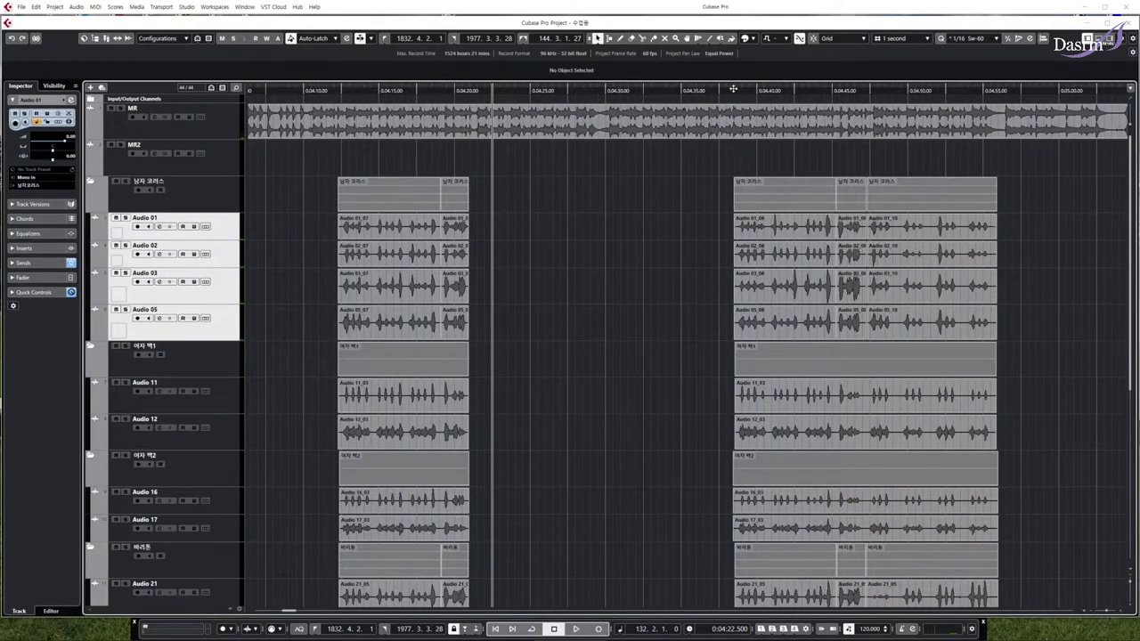
left_click_drag(734, 89, 991, 89)
left_click(737, 90)
left_click(532, 629)
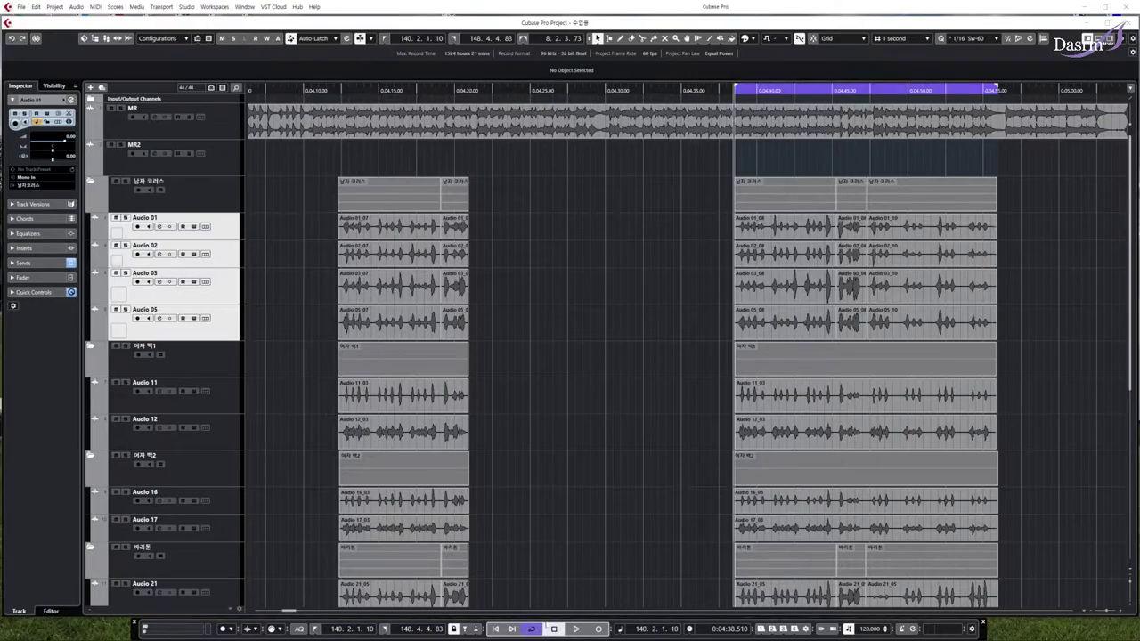
key("F3")
key("space")
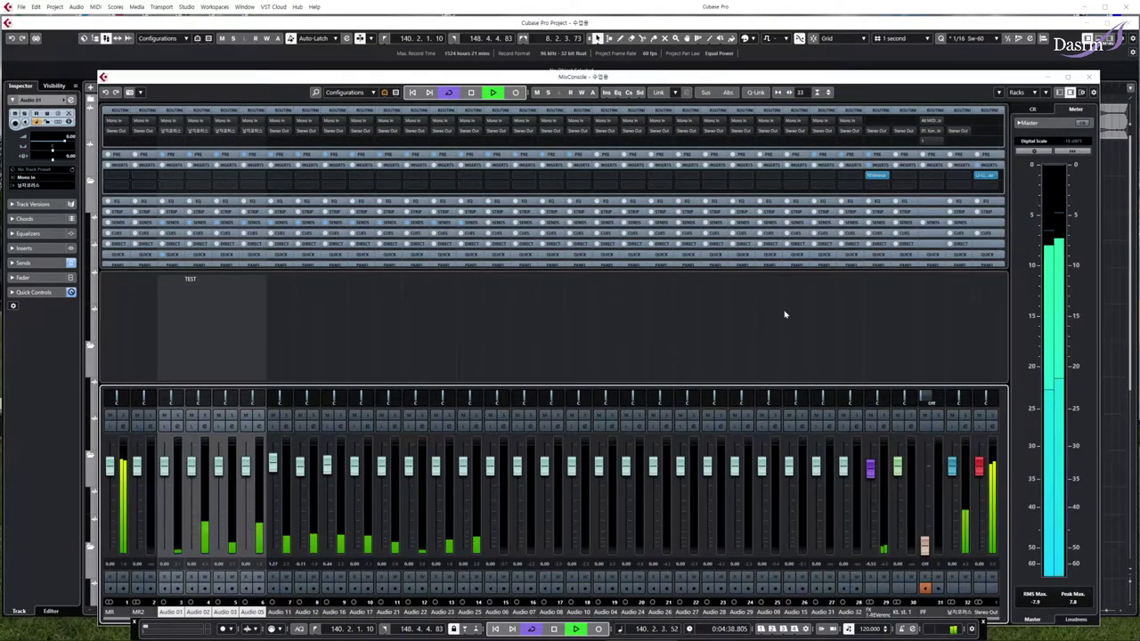
Solo the 남자코러스 group briefly during loop playback, clear the solo to compare with the full mix, and stop
left_click(965, 416)
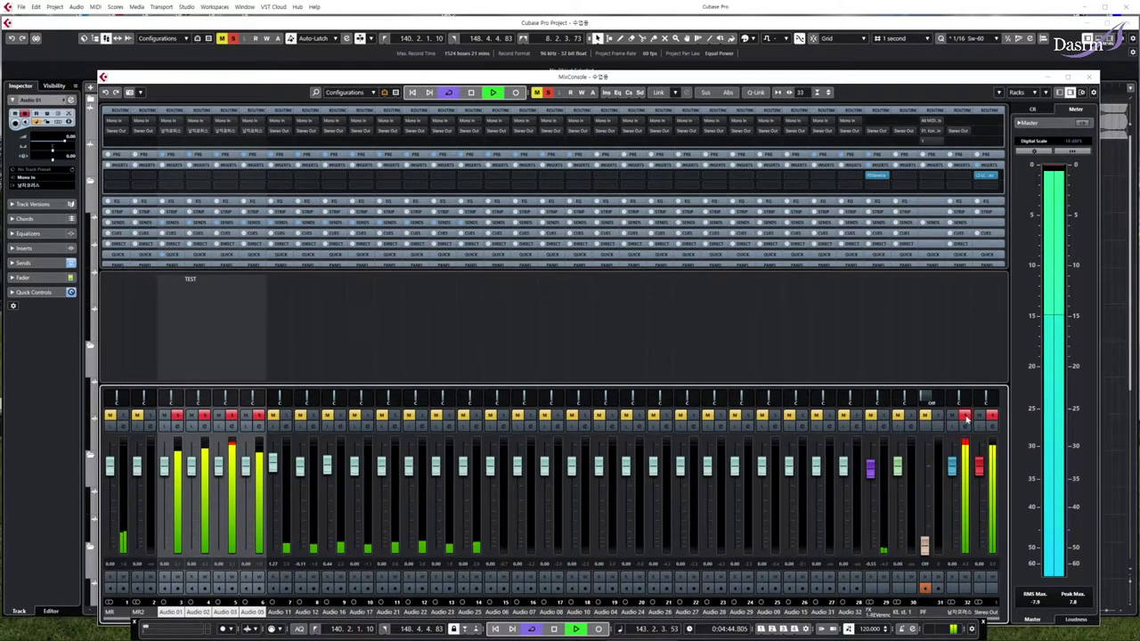
left_click(965, 416)
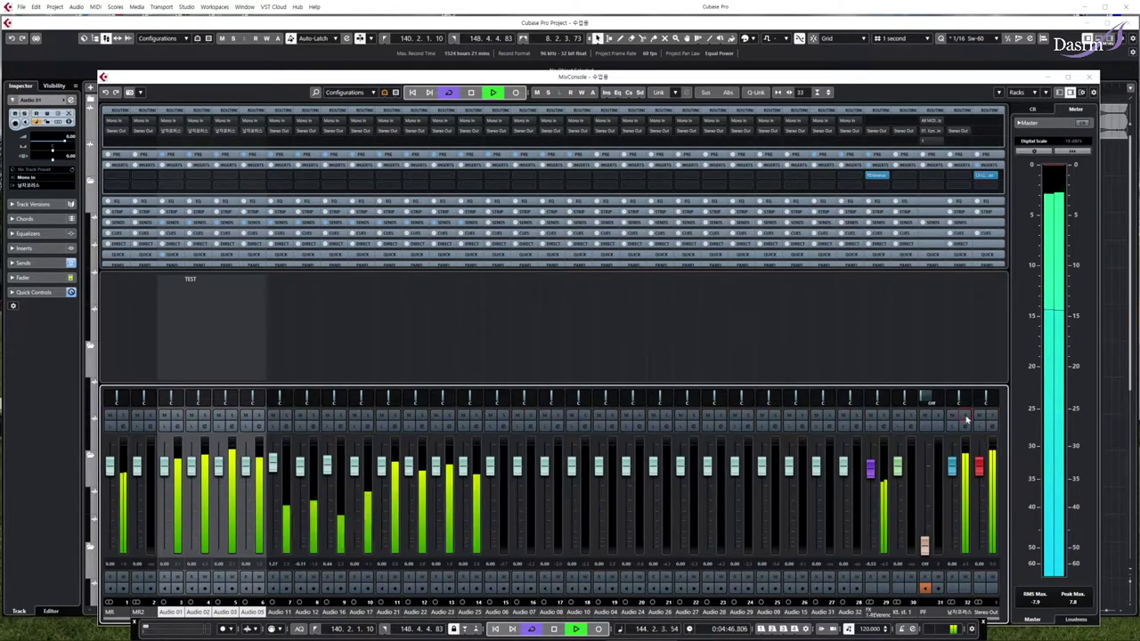
key("space")
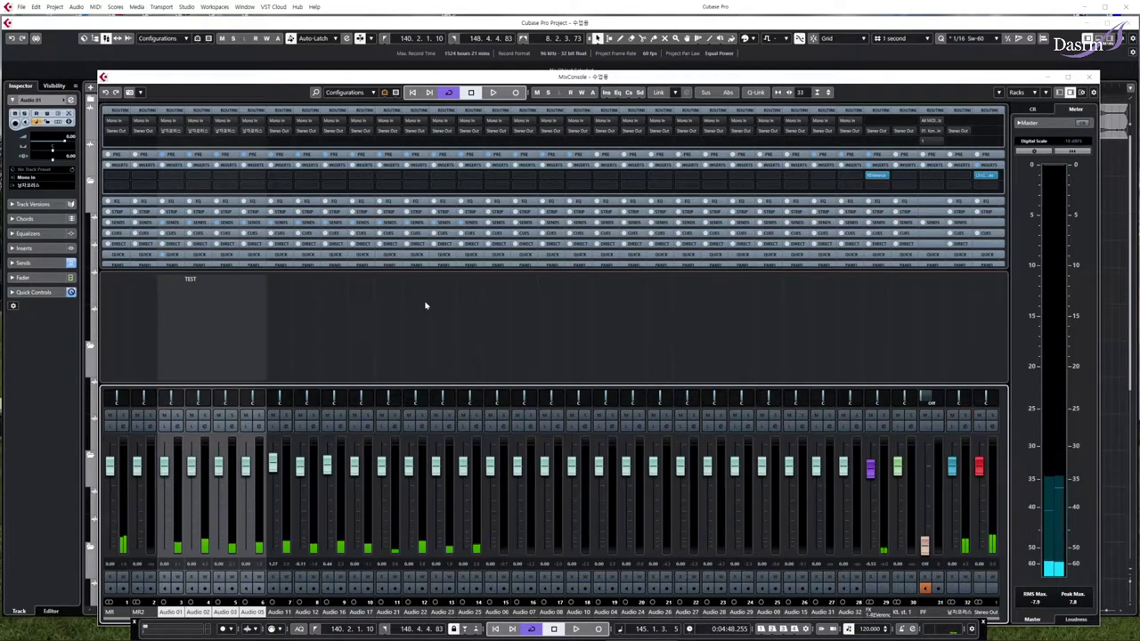
Add a stereo group channel named 여자코러스, routed to Stereo Out, for the Audio 11, 12, 16 and 17 tracks
left_click(281, 322)
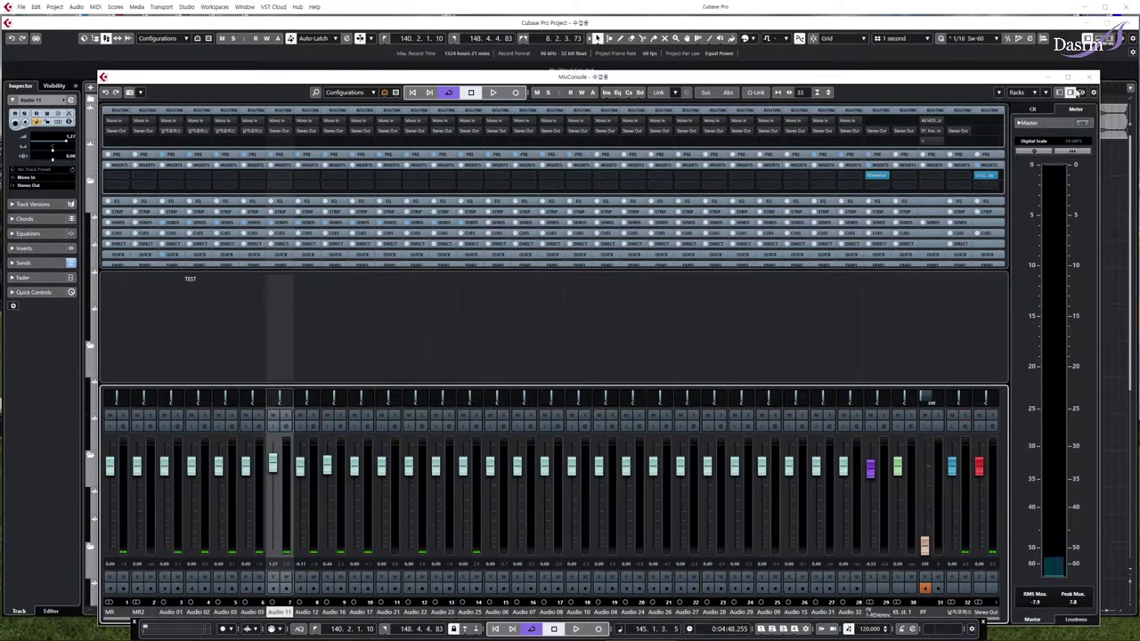
left_click(1092, 78)
scroll(299, 414, "down", 5)
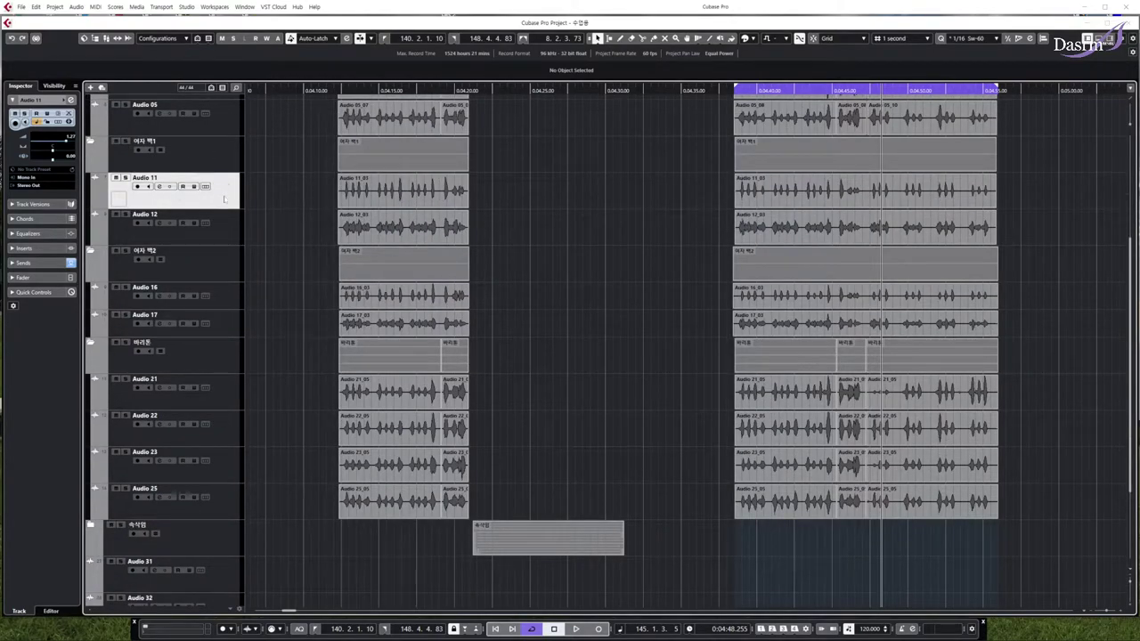
left_click(224, 227, "shift")
left_click(224, 303, "ctrl")
left_click(228, 327, "ctrl")
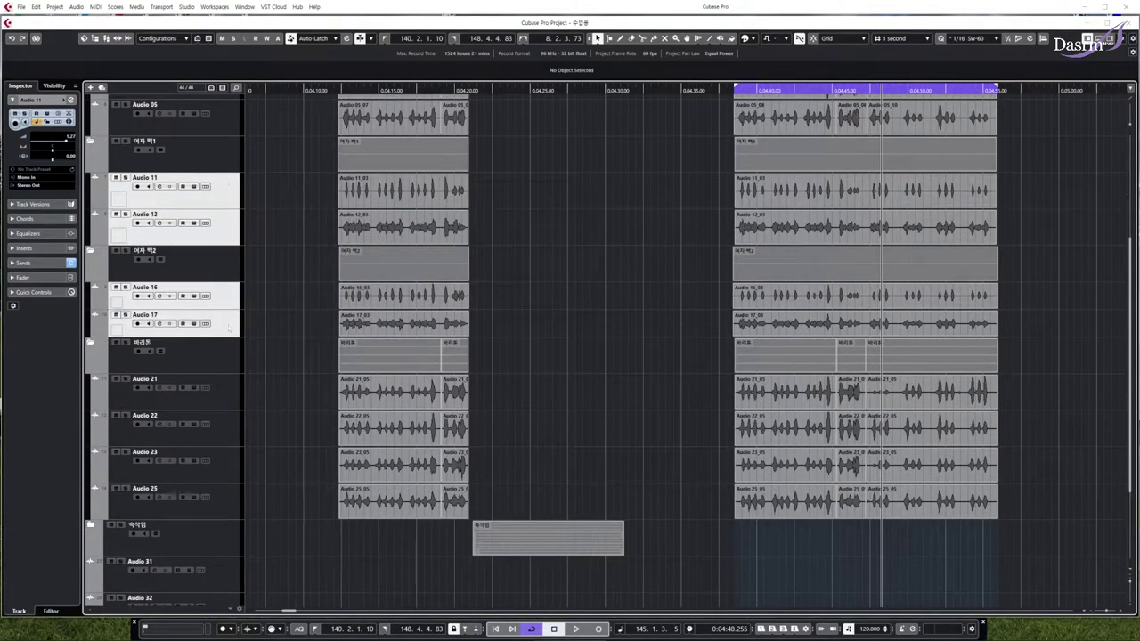
right_click(223, 187)
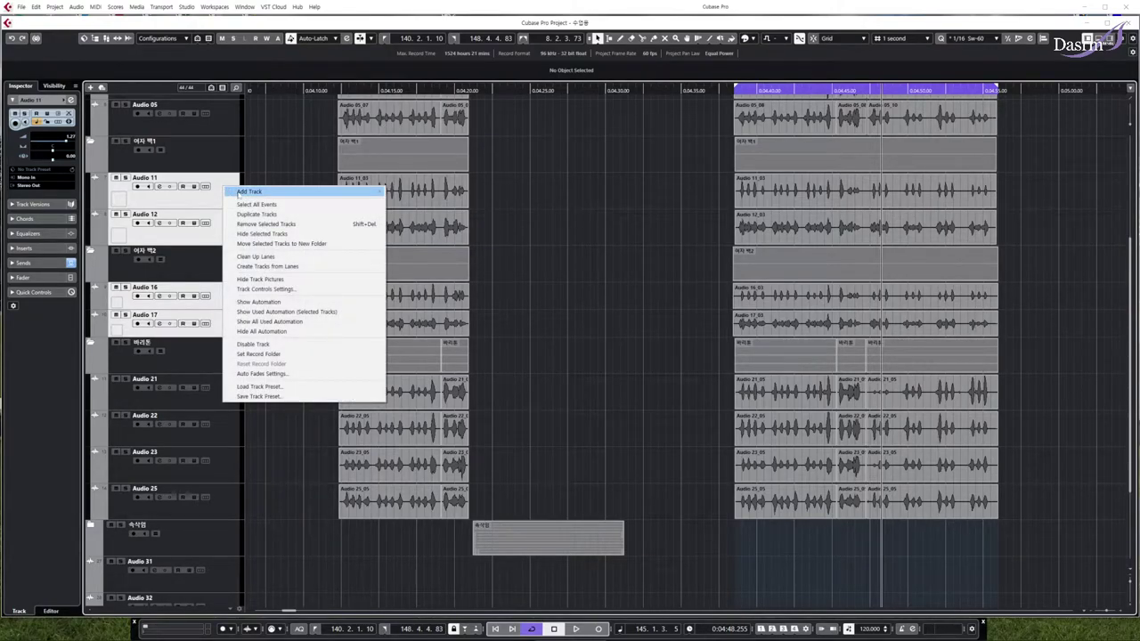
mouse_move(238, 194)
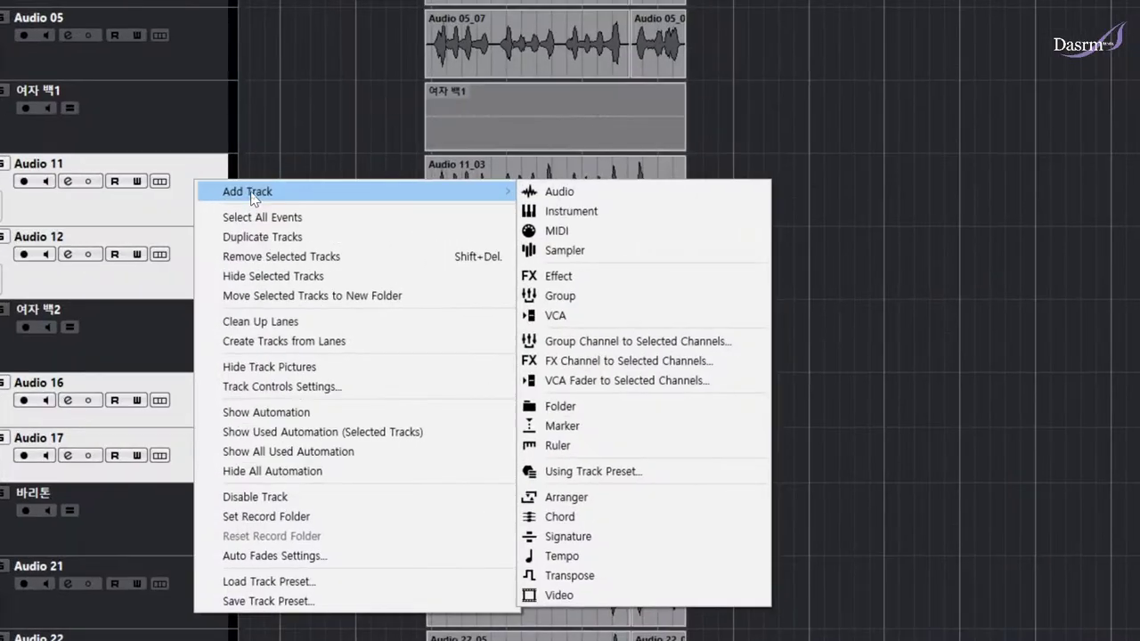
left_click(621, 344)
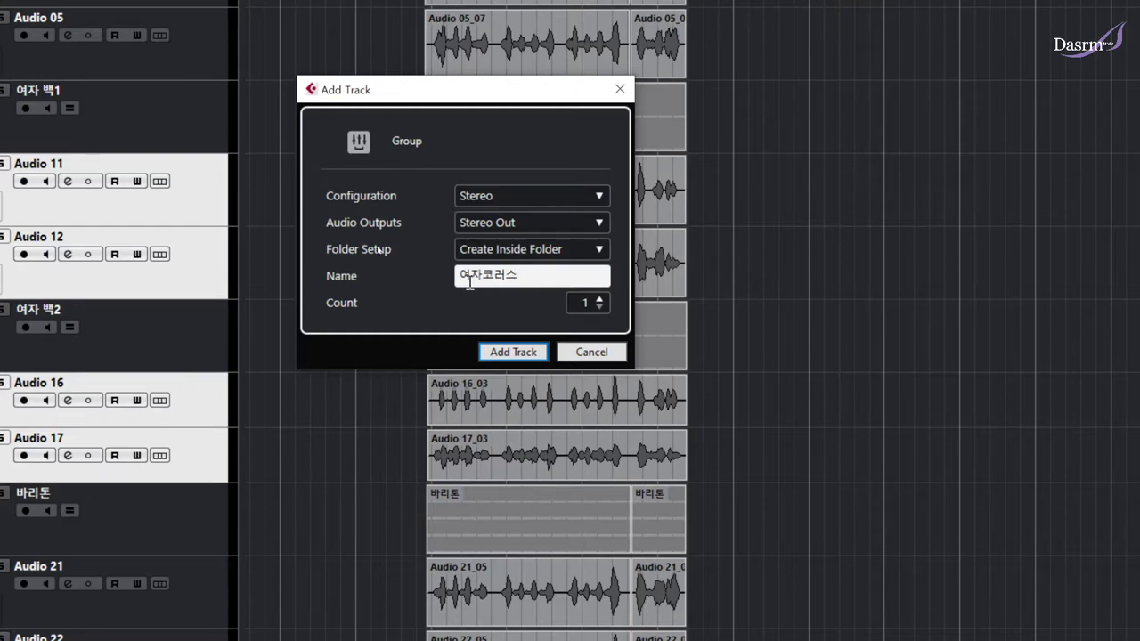
left_click(532, 352)
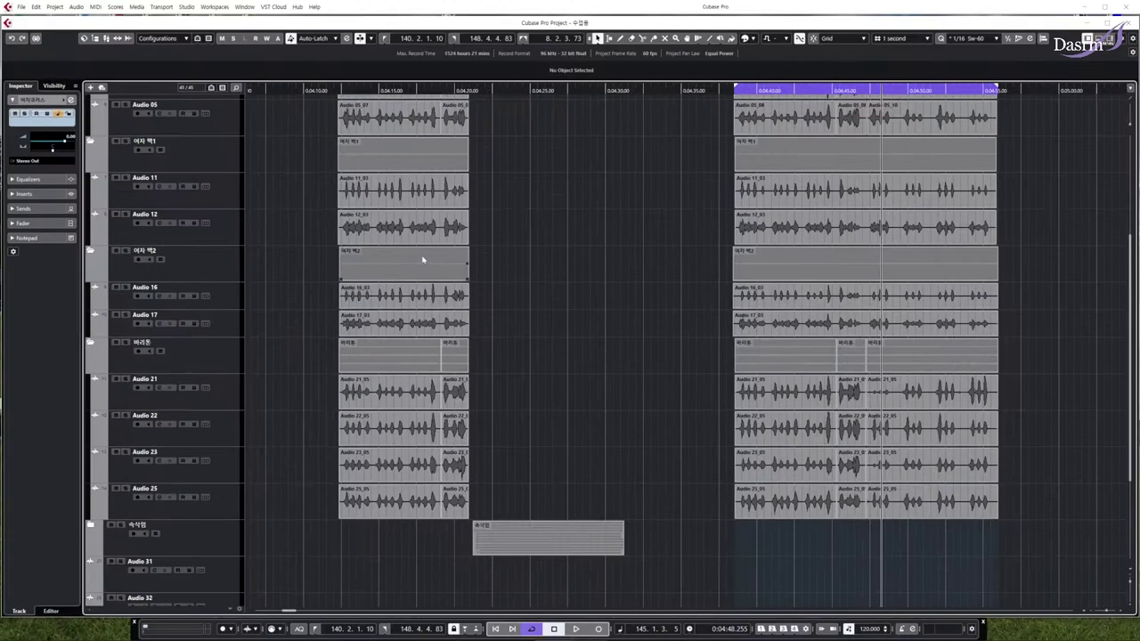
Play the loop with the MixConsole open, soloing the 여자코러스 group briefly to hear its four tracks
key("F3")
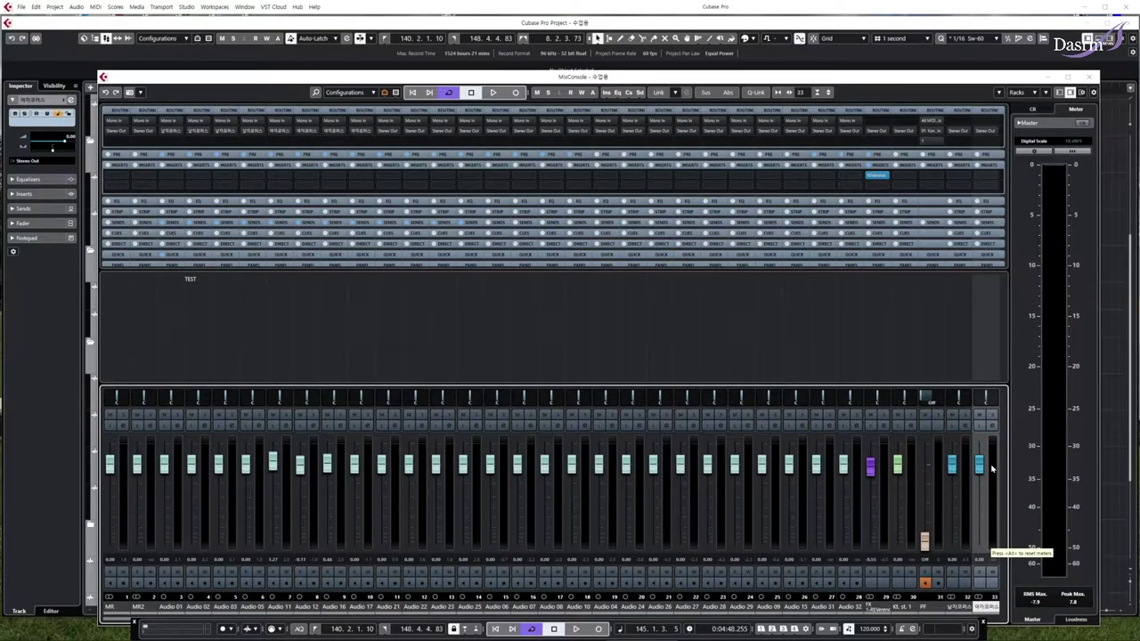
key("space")
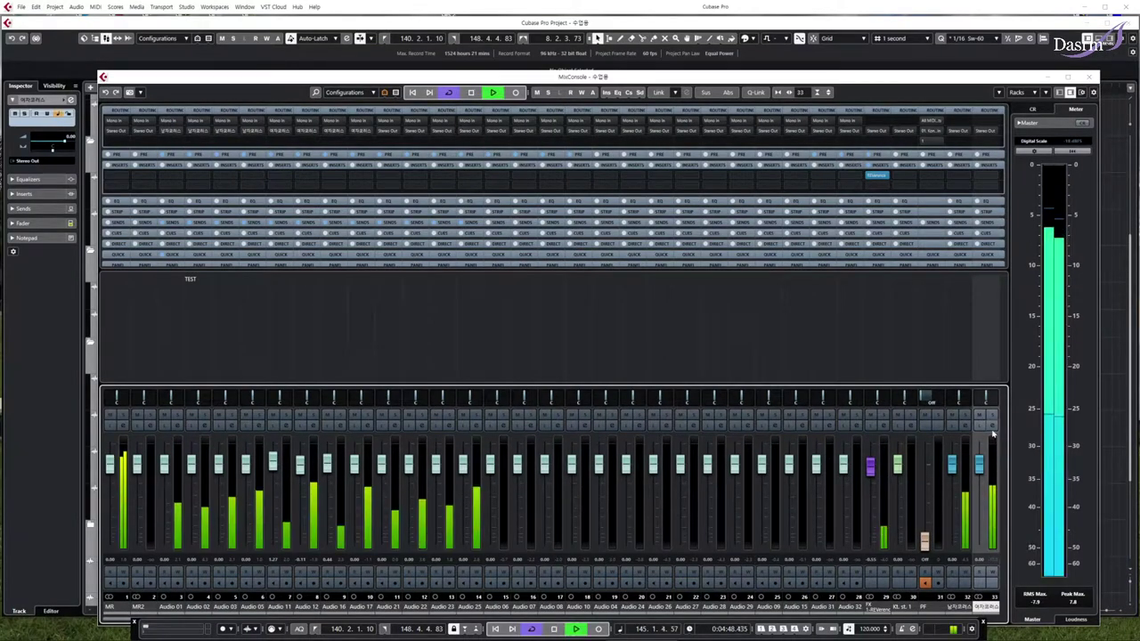
left_click(993, 416)
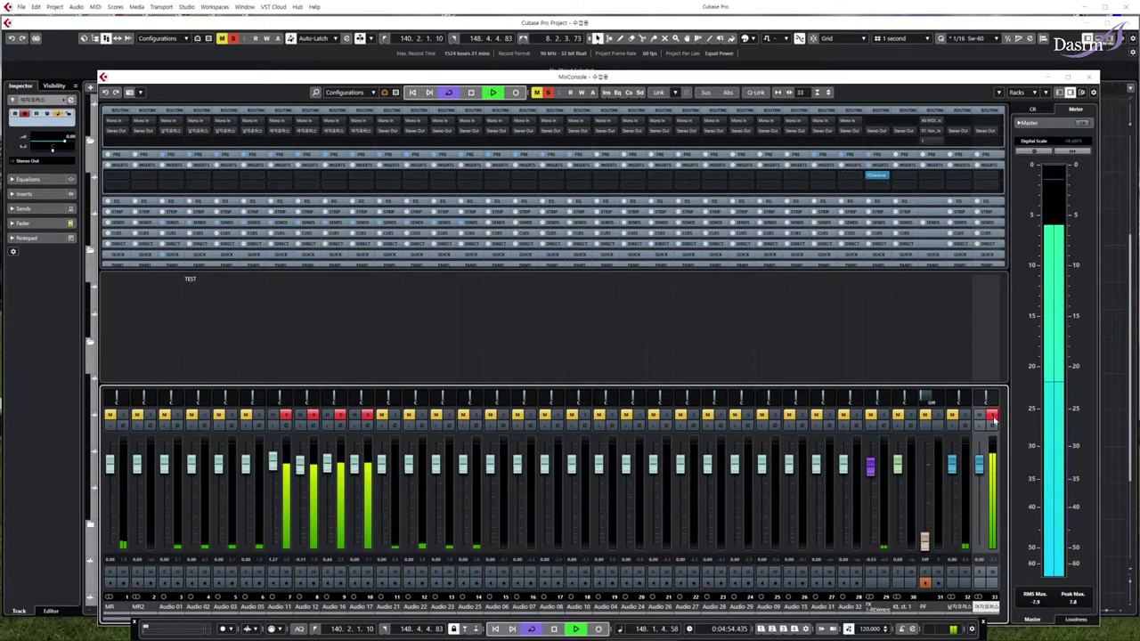
left_click(993, 417)
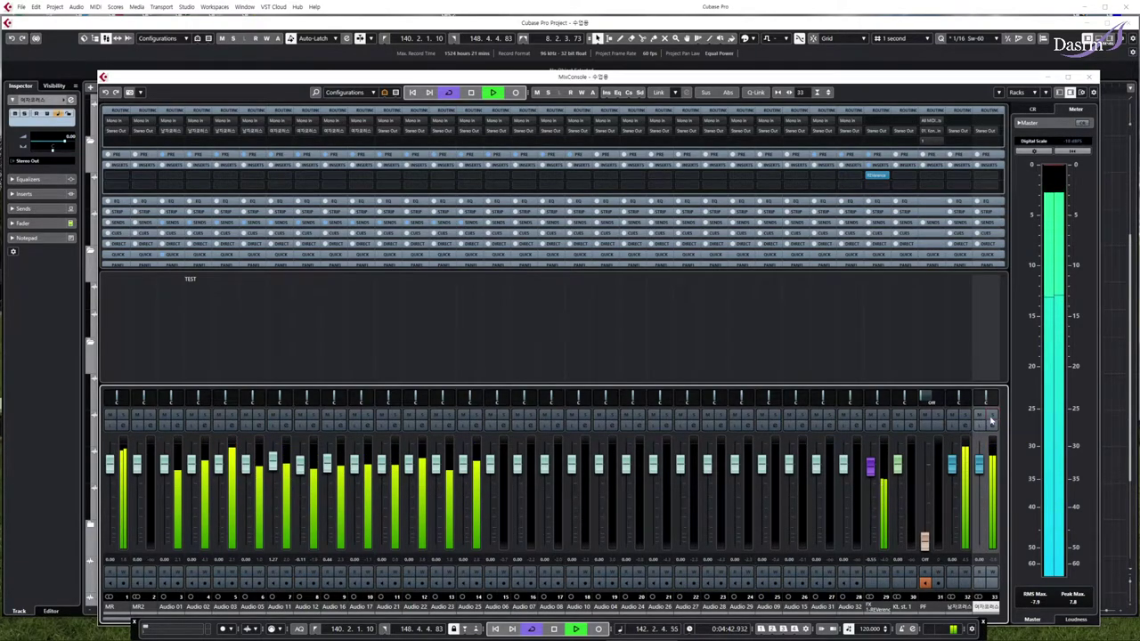
Solo the 여자코러스 and 남자코러스 groups together, listen to both, stop playback and clear both solos
left_click(993, 415)
left_click(965, 415)
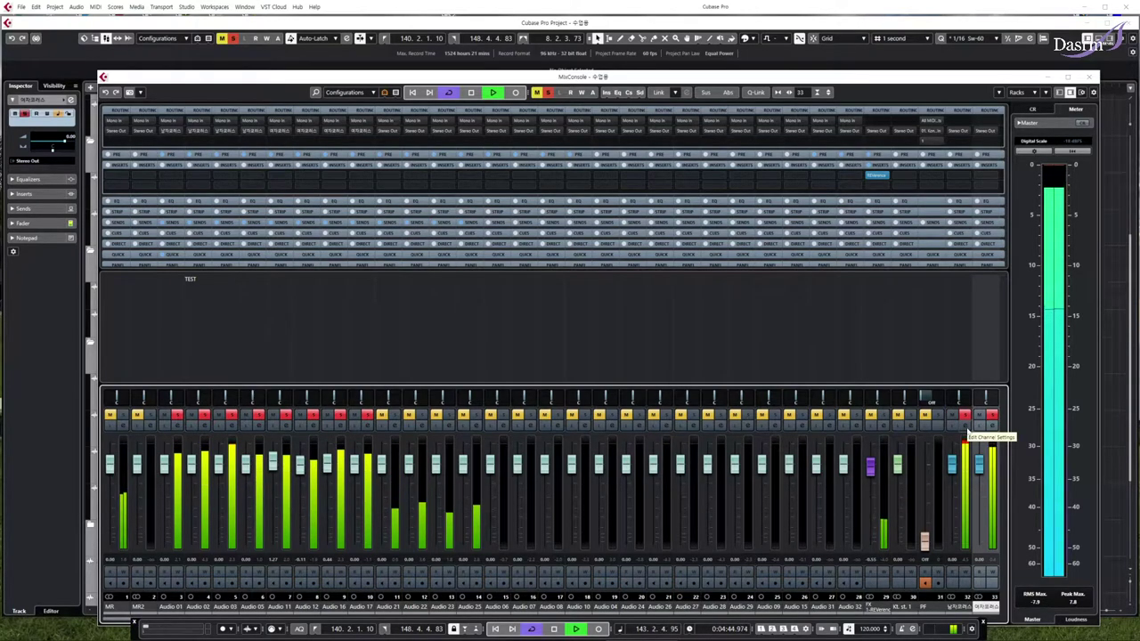
key("space")
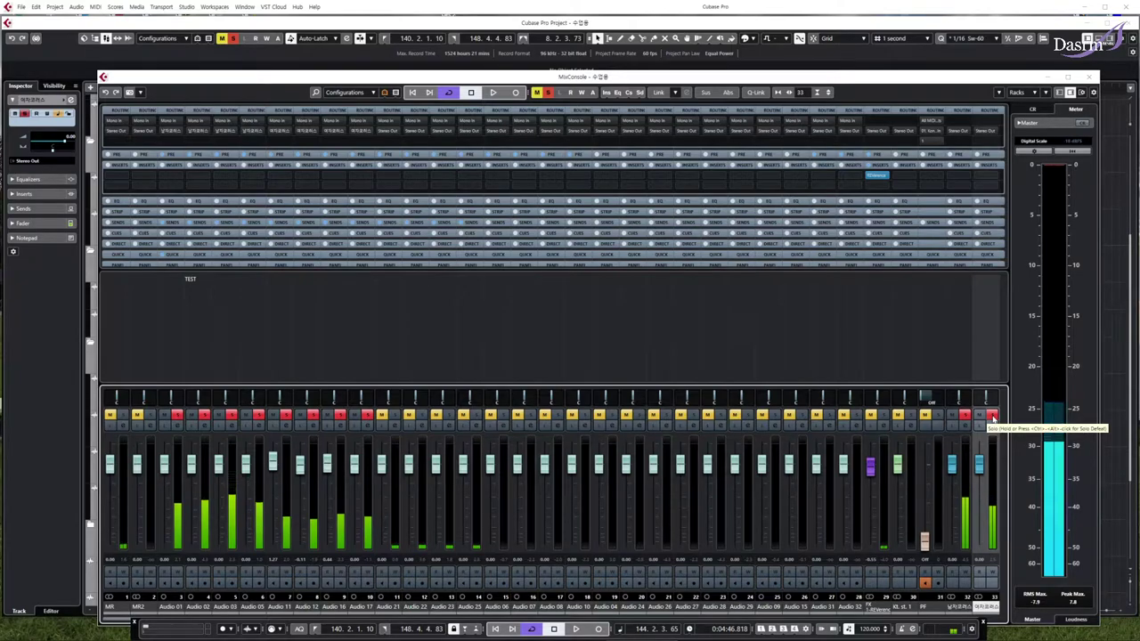
left_click(993, 416)
left_click(965, 415)
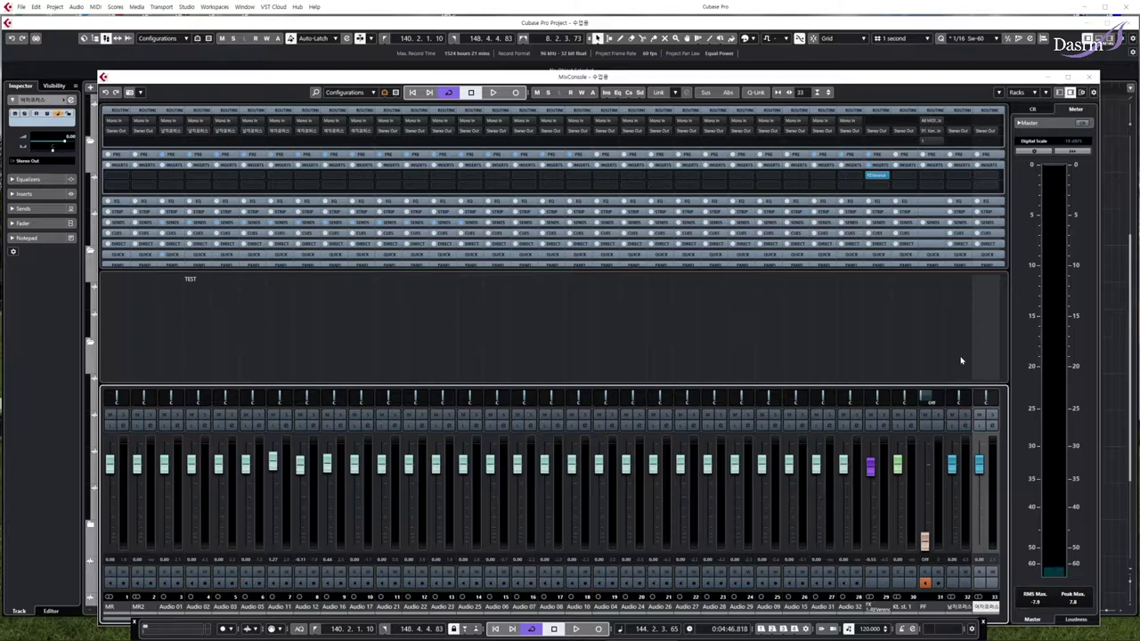
Play a short passage with only the 남자코러스 group soloed, and stop
key("space")
left_click(965, 416)
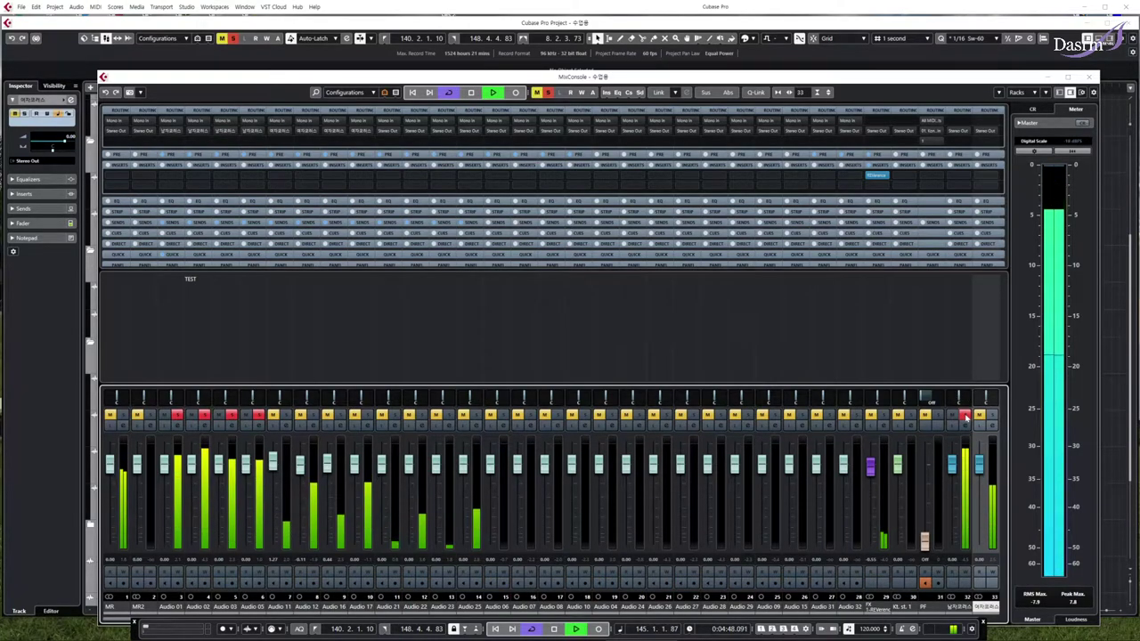
key("space")
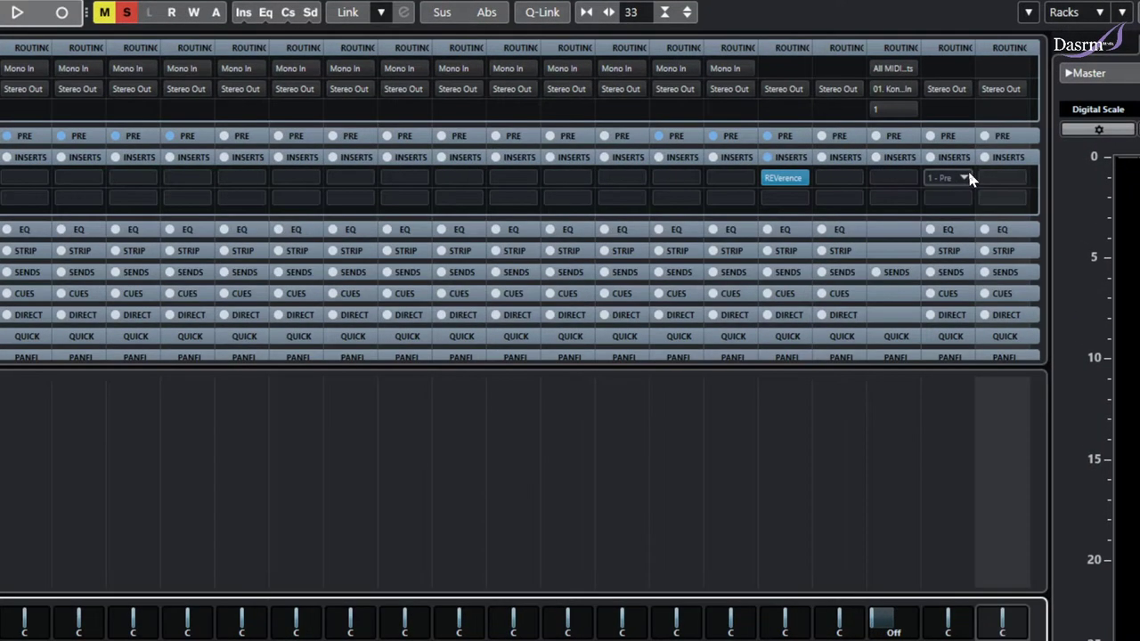
Examine the insert effect list, EQ section and send destinations available on the 남자코러스 group channel, leaving them unassigned
left_click(968, 178)
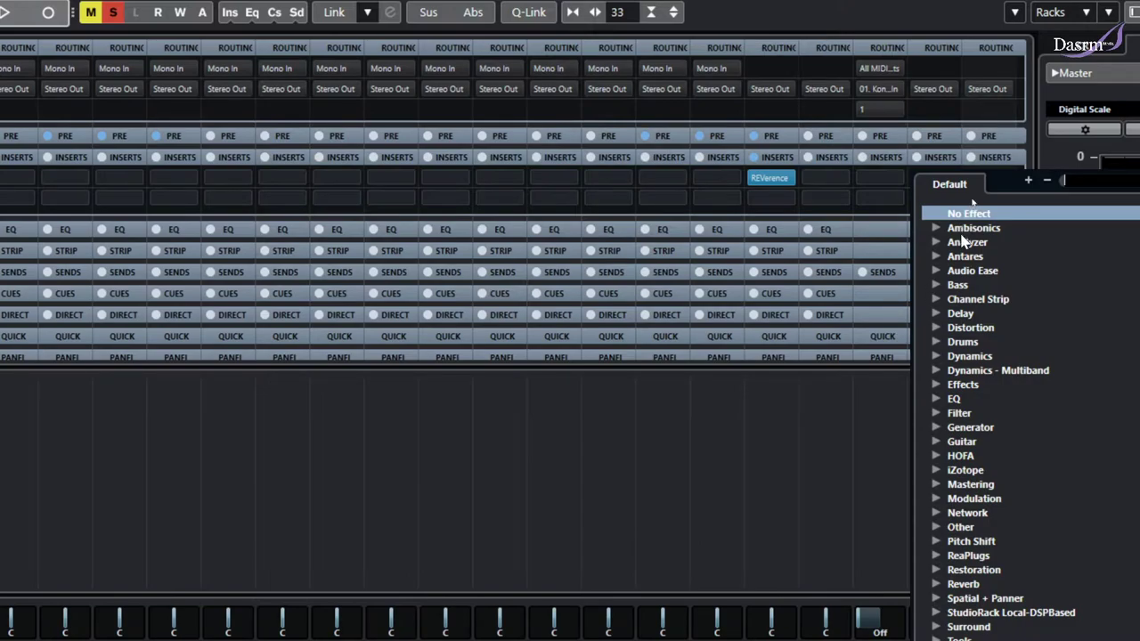
left_click(951, 162)
left_click(939, 230)
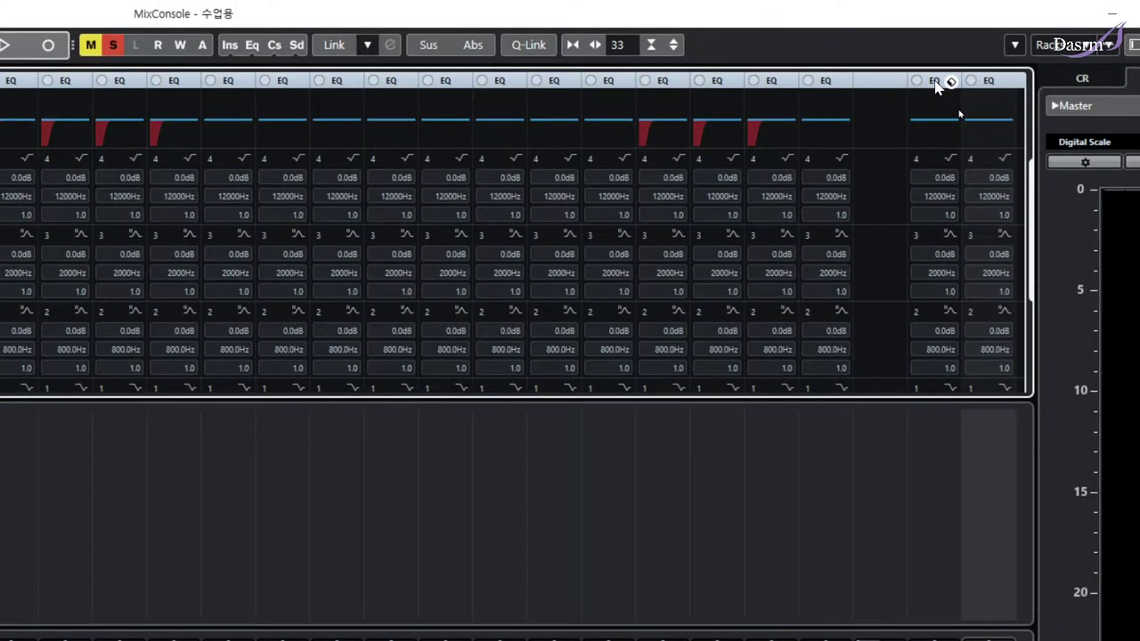
left_click(934, 81)
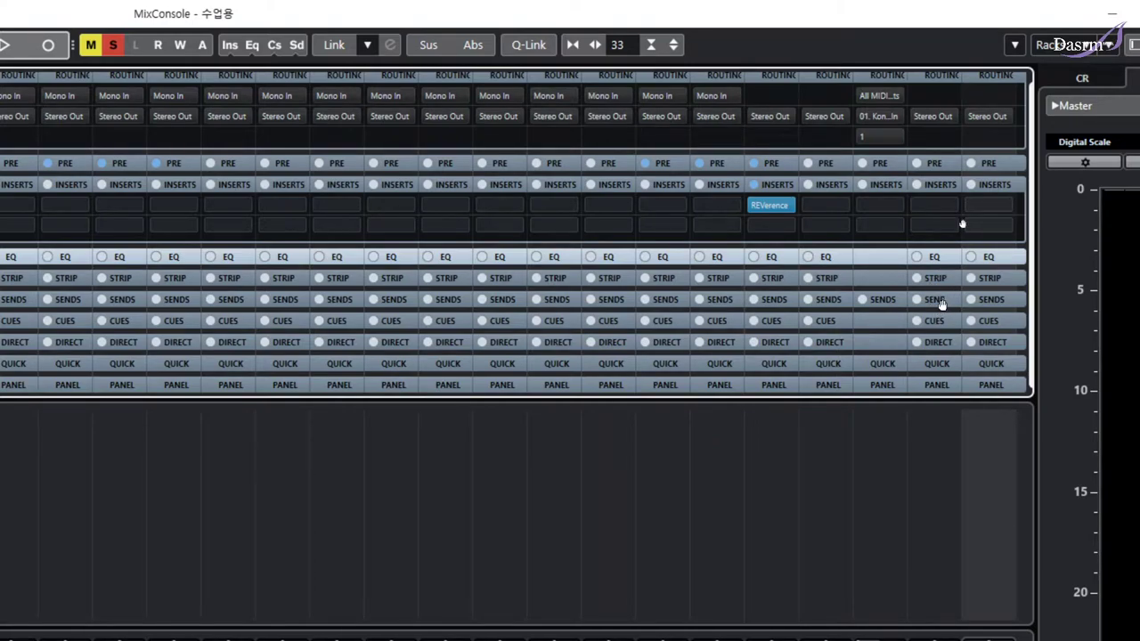
left_click(941, 303)
left_click(946, 322)
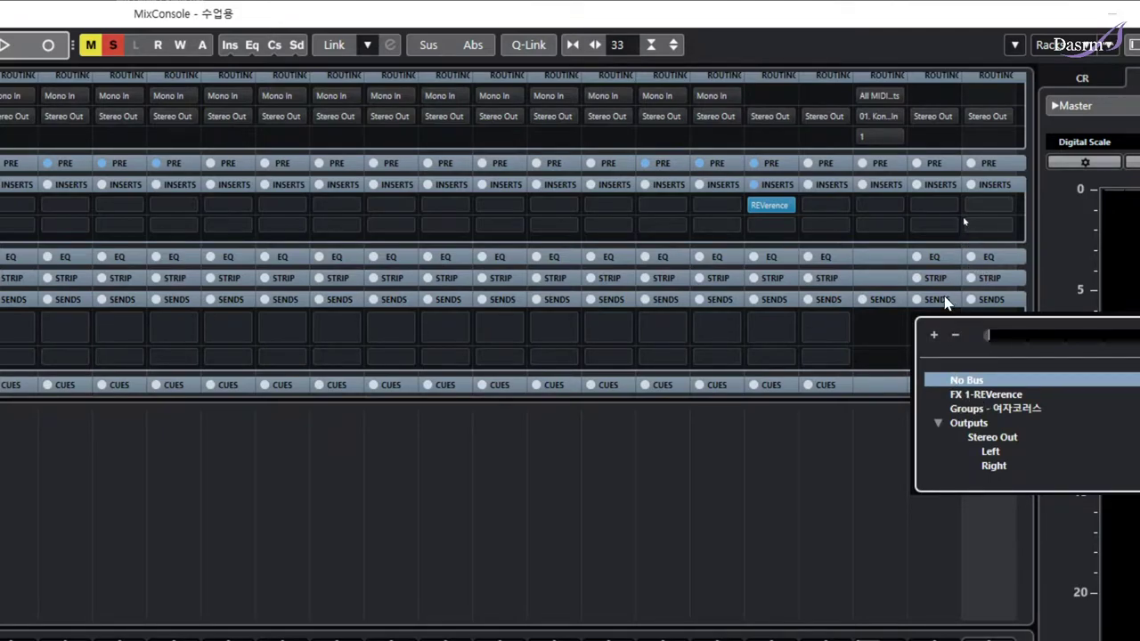
left_click(945, 302)
left_click(939, 303)
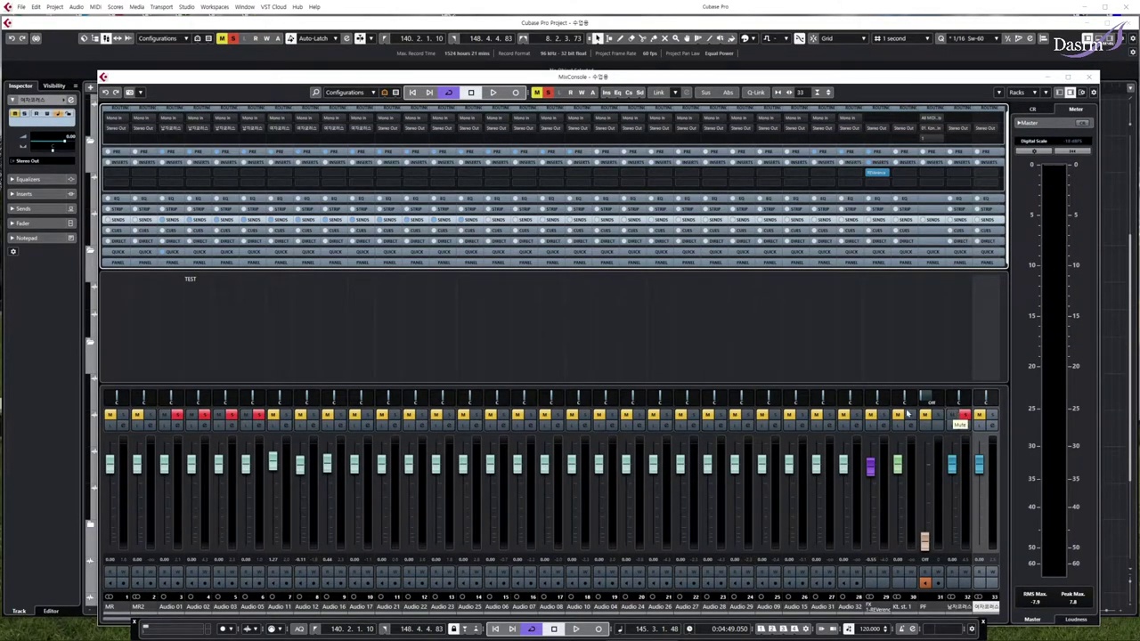
Clear the 남자코러스 solo and examine the output routing choices of the 여자코러스 group
left_click(966, 416)
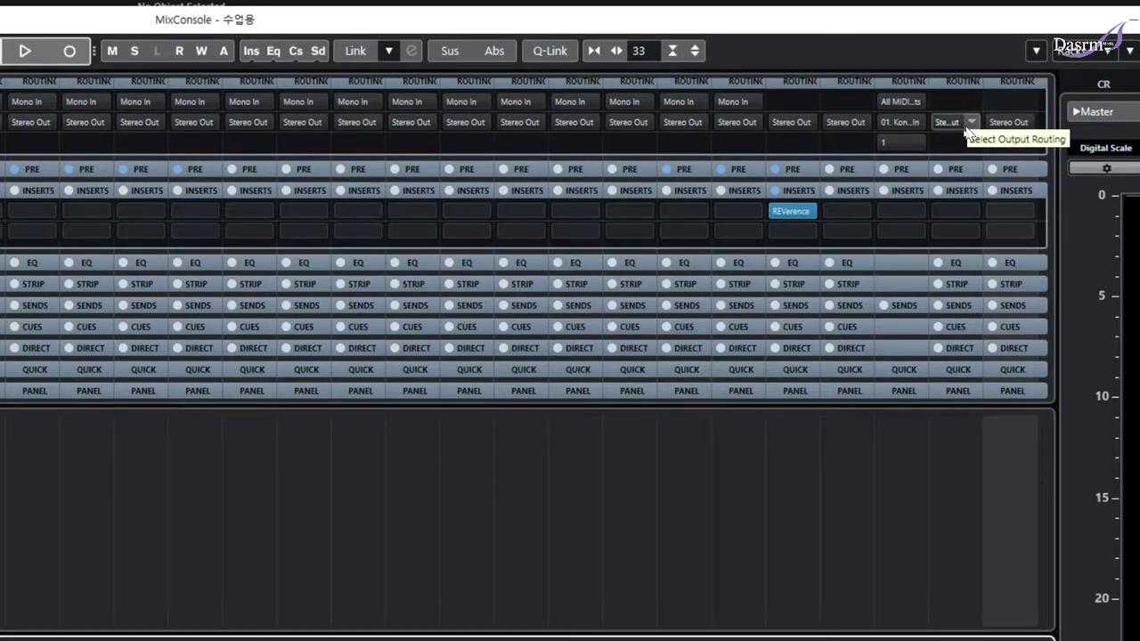
left_click(1014, 122)
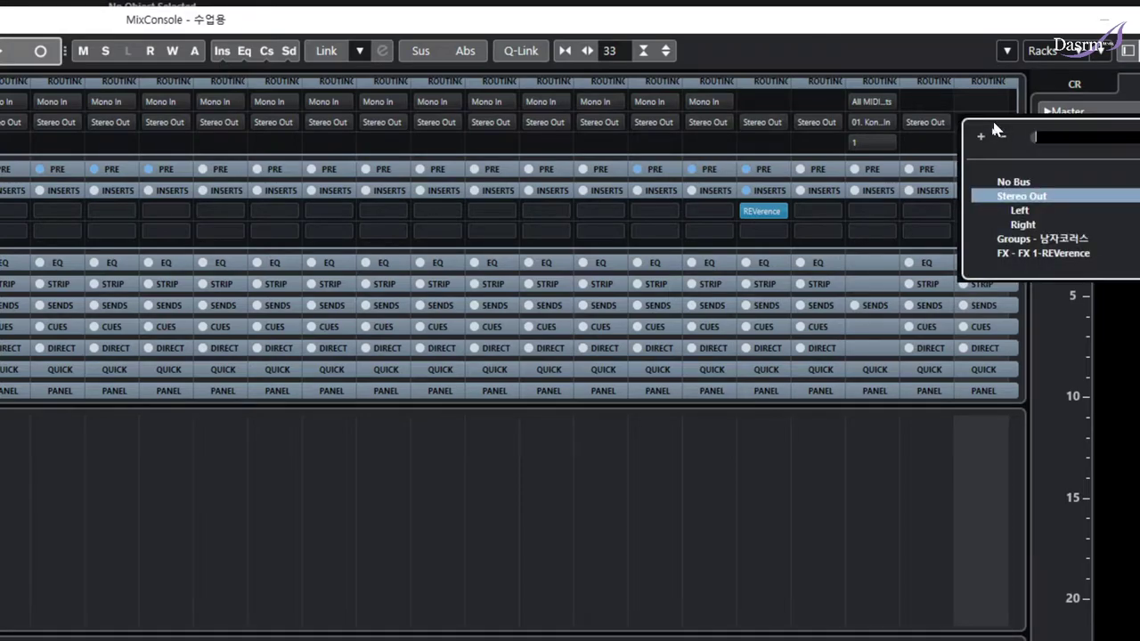
left_click(987, 101)
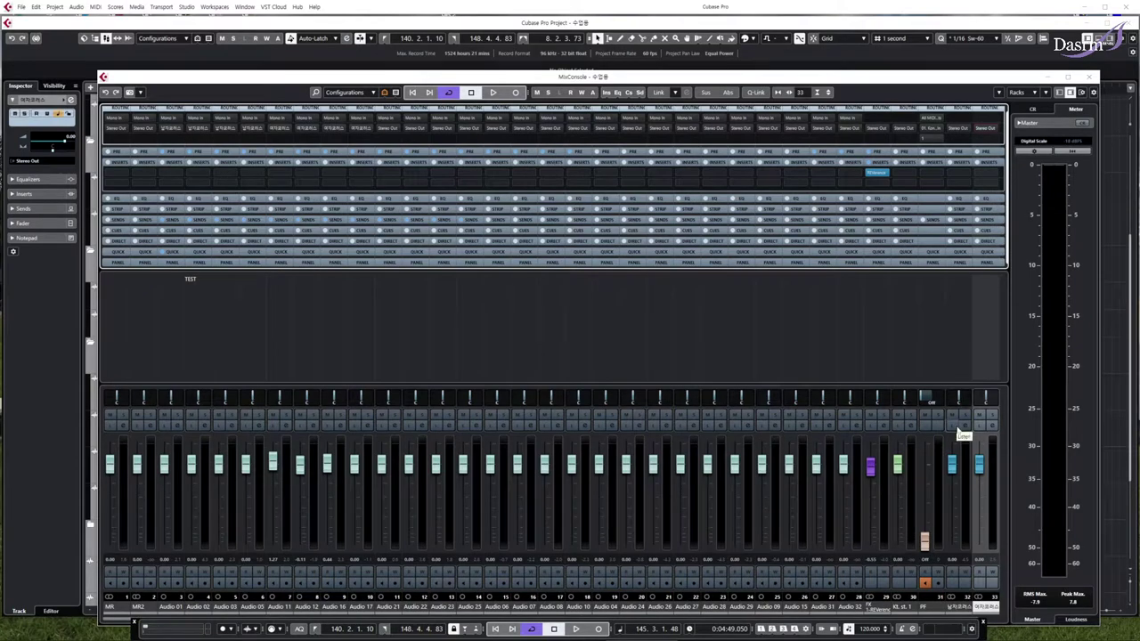
Select the PF channel, close the MixConsole, and turn off monitoring and record enable on the PF track
left_click(933, 369)
key("g")
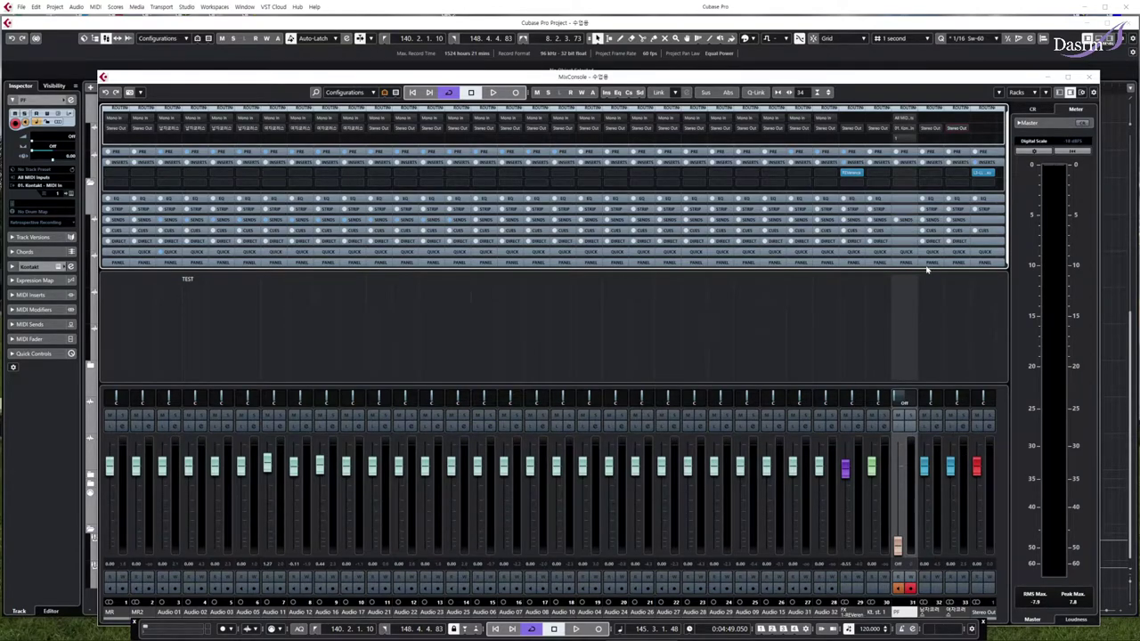
left_click(1093, 76)
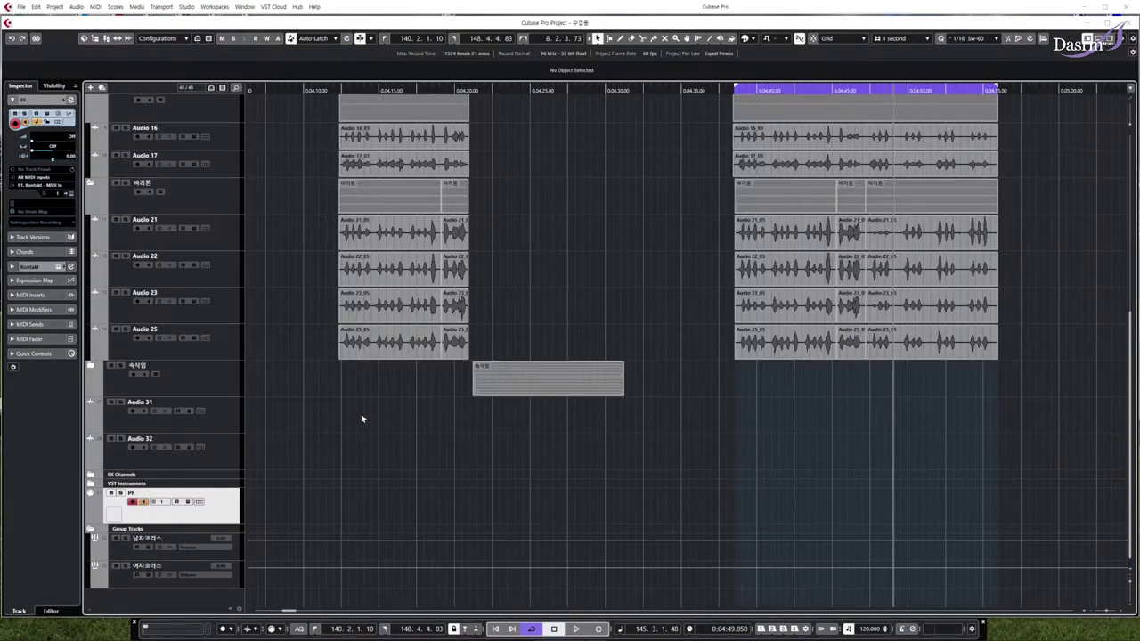
left_click(143, 502)
left_click(132, 502)
Add a stereo group channel named 바리톤, routed to Stereo Out, for the Audio 21, 22, 23 and 25 tracks
scroll(296, 420, "up", 3)
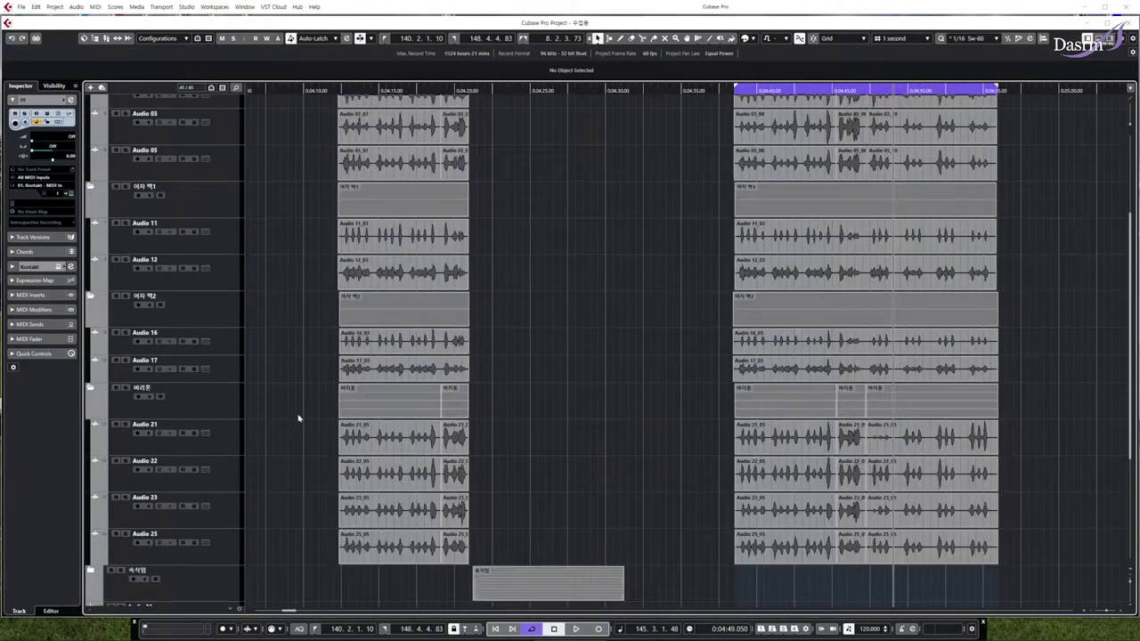
left_click(223, 342)
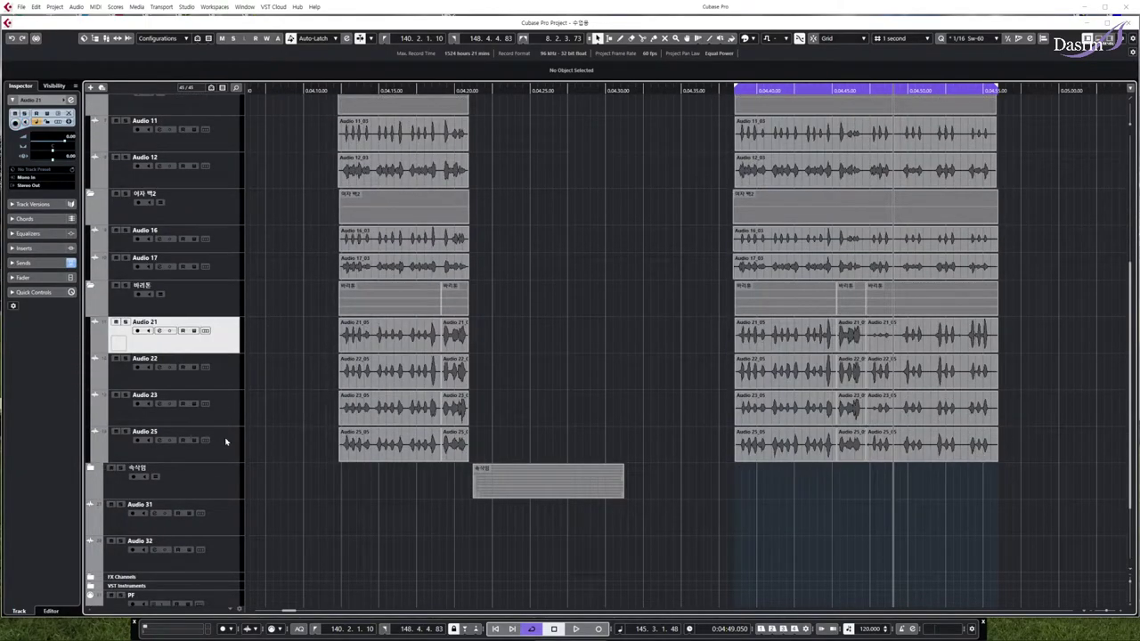
left_click(226, 441, "shift")
right_click(220, 337)
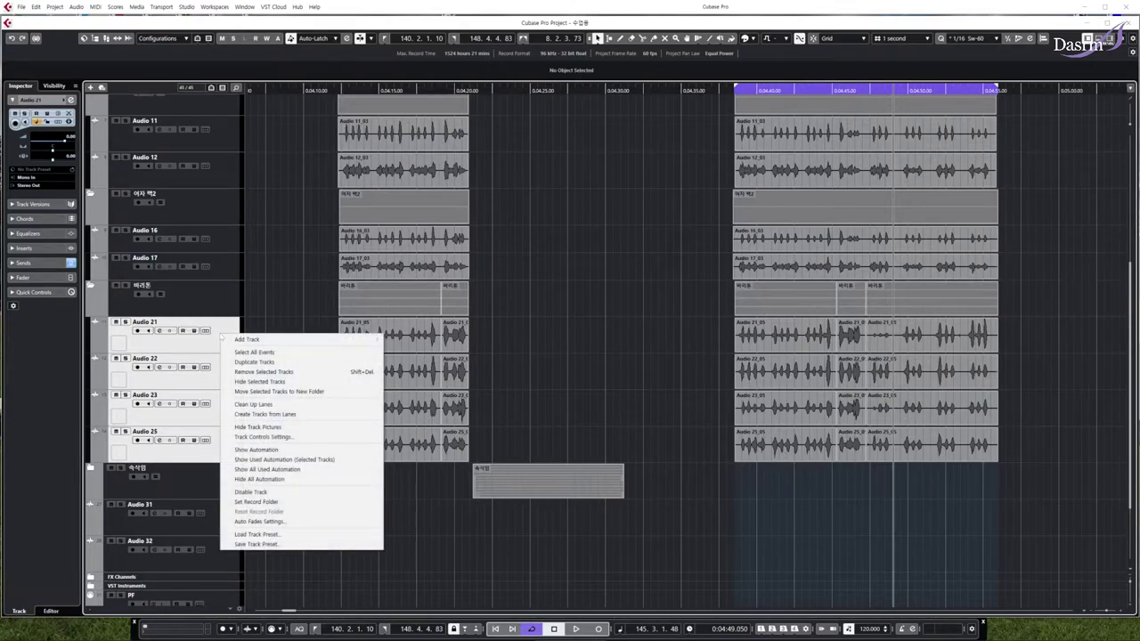
mouse_move(245, 339)
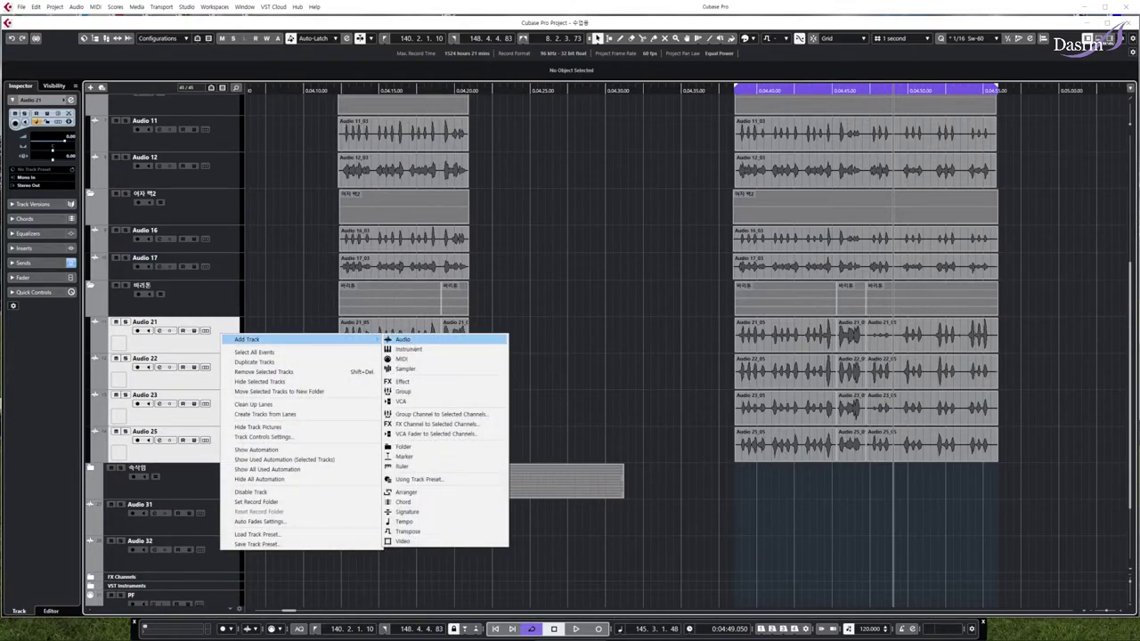
left_click(438, 414)
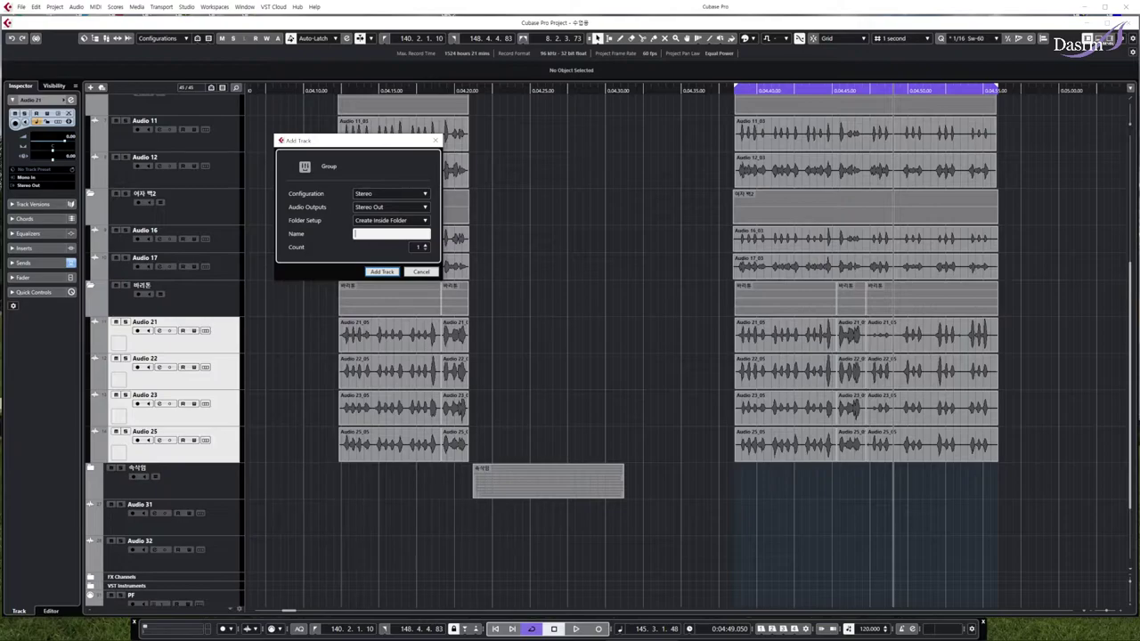
type("바리톤")
left_click(383, 271)
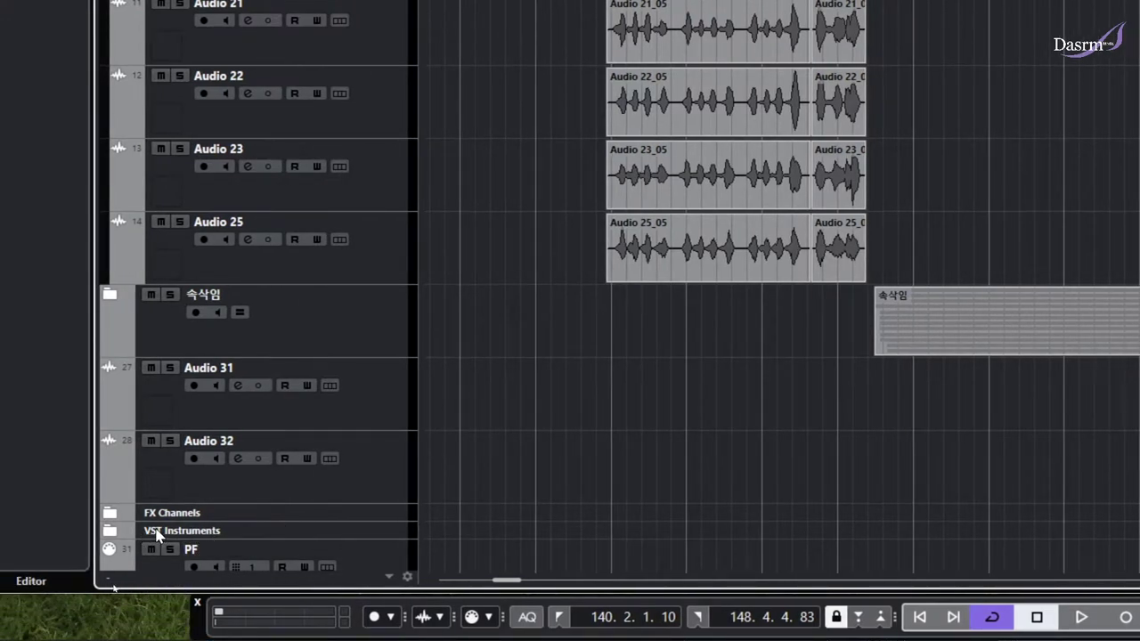
Look through the 남자코러스, 여자코러스 and 바리톤 tracks in the Group Tracks folder, ending with 남자코러스 selected
scroll(156, 534, "down", 3)
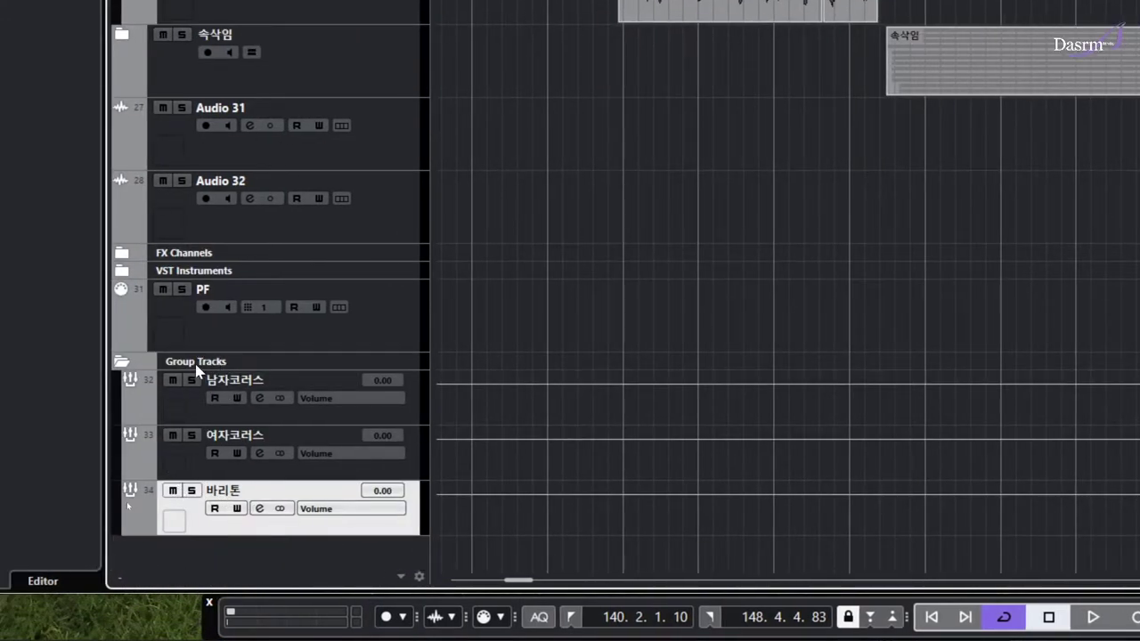
left_click(190, 410)
left_click(201, 473)
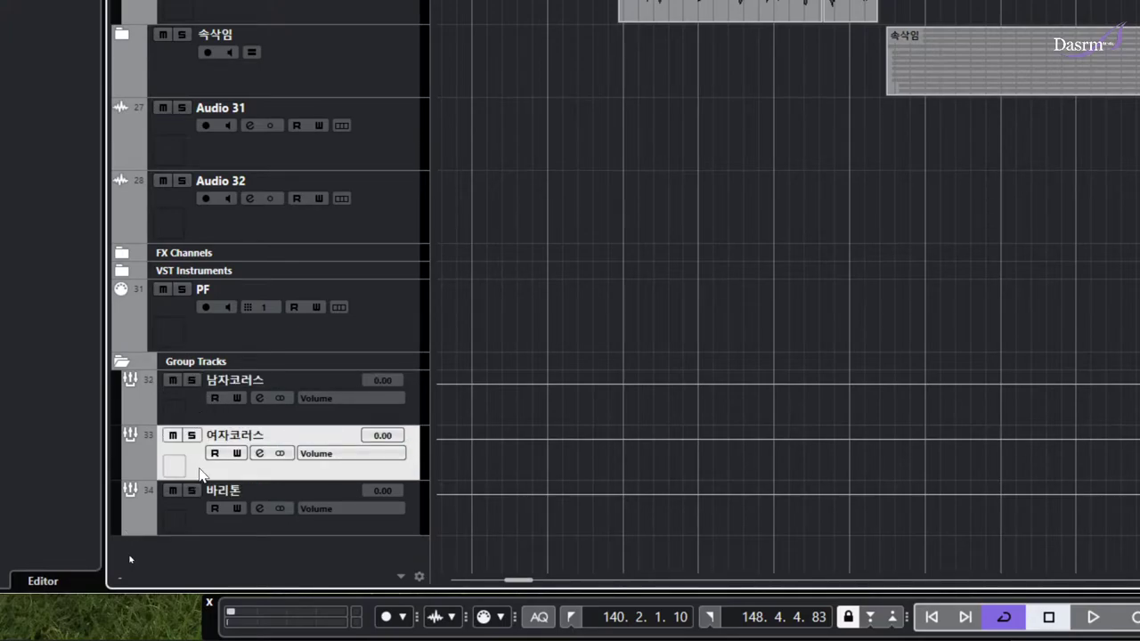
left_click(200, 523)
left_click(215, 405)
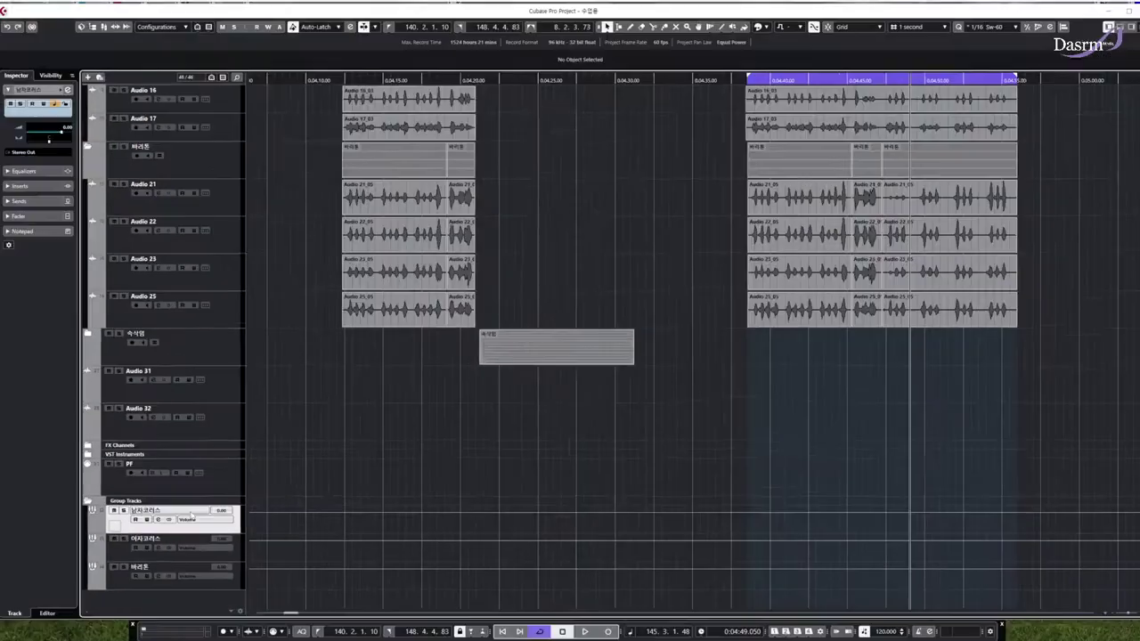
Open the MixConsole, select the Audio 32 channel, and narrow the channel strips to fit every channel through Stereo Out
key("F3")
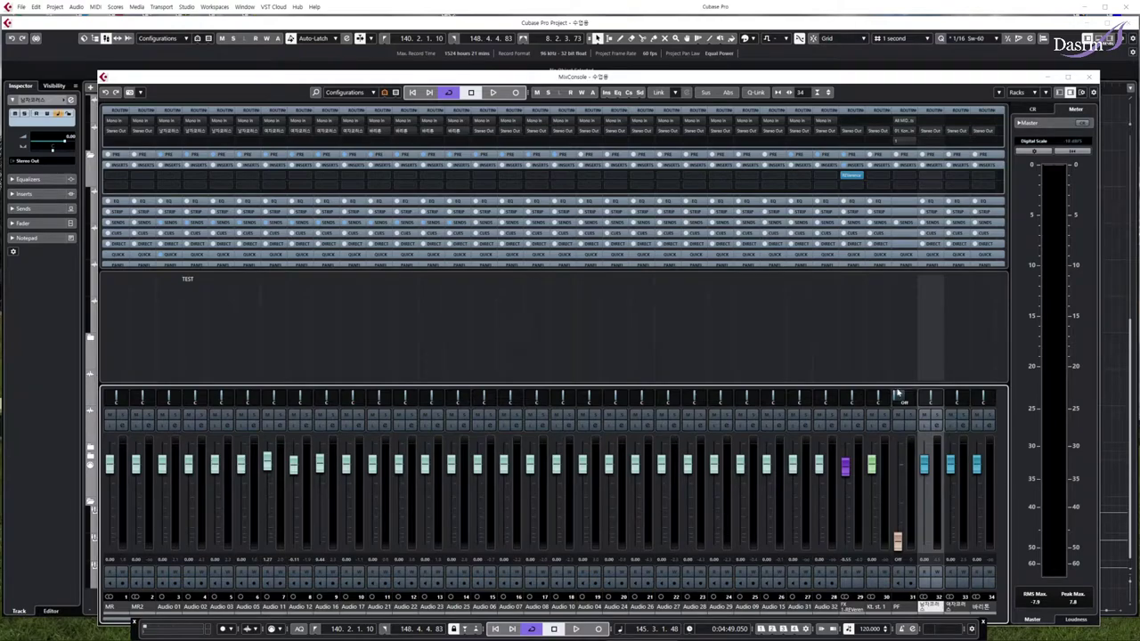
left_click(823, 347)
key("g")
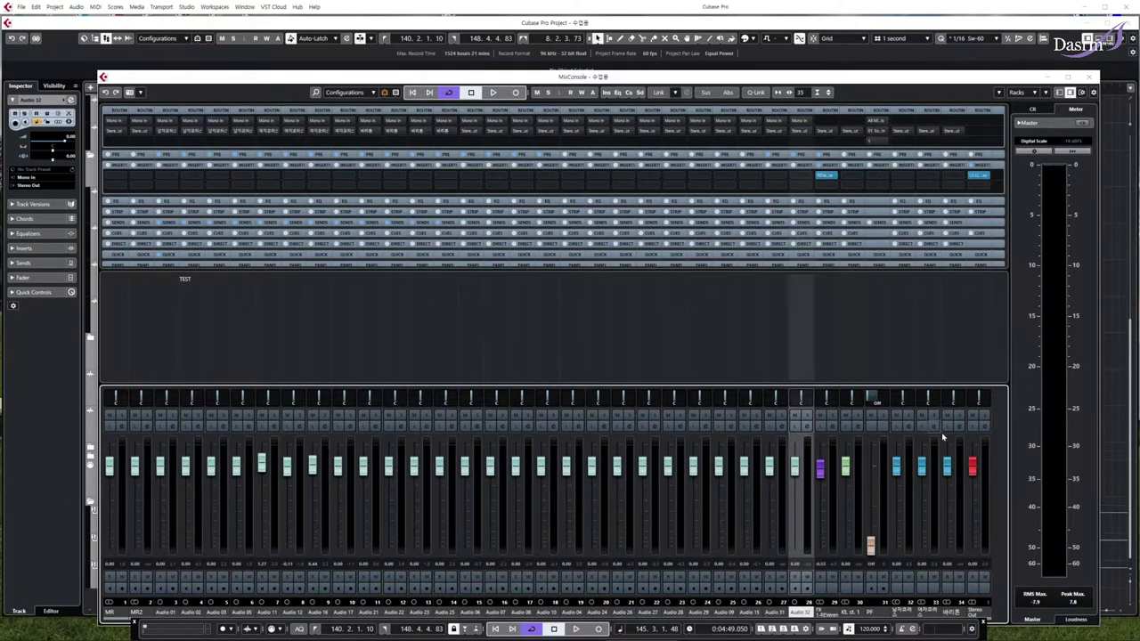
left_click_drag(1001, 628, 998, 620)
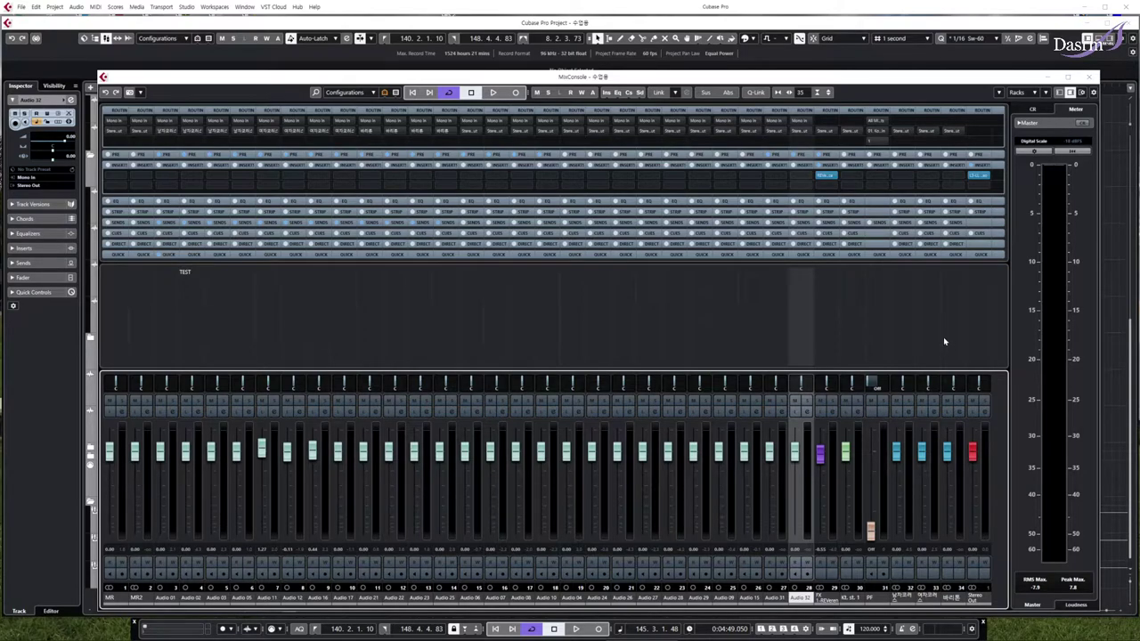
Select the Audio 01, 02, 03 and 05 channels and lower their faders to -0.65, -0.37, -0.65 and -0.46
left_click(176, 337)
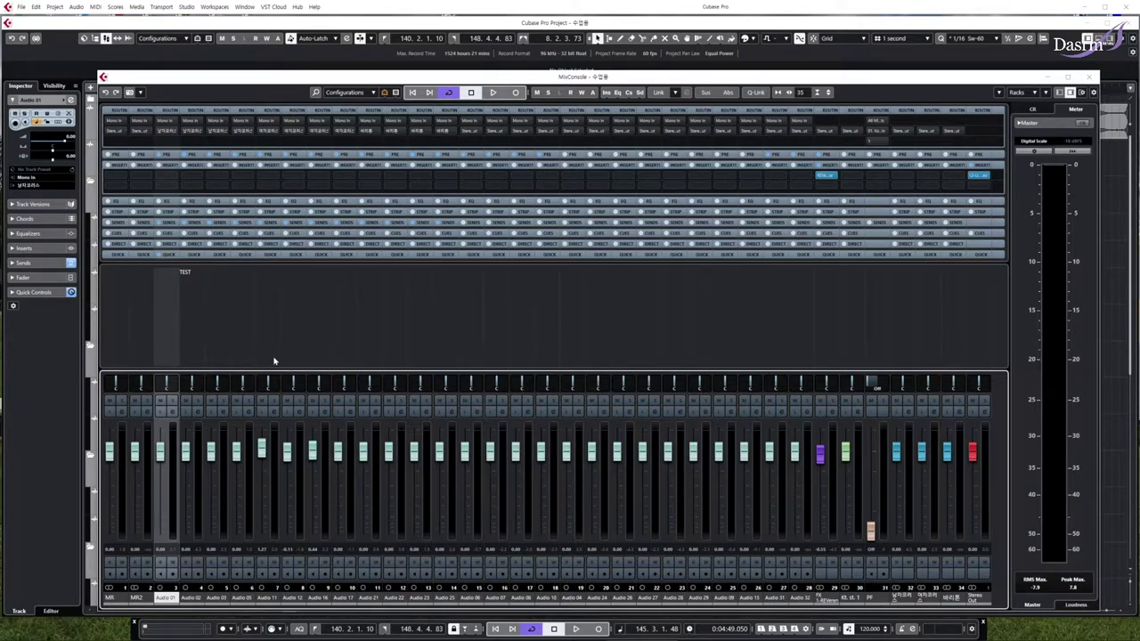
left_click(242, 330, "shift")
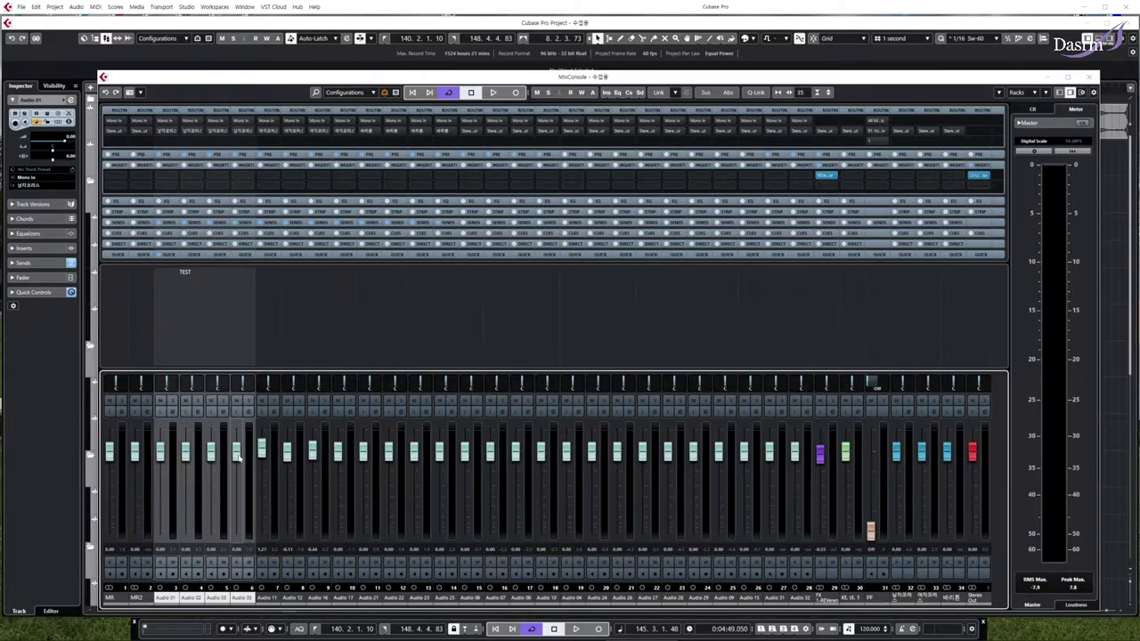
left_click_drag(237, 456, 237, 461)
mouse_move(211, 456)
left_mouse_down()
mouse_move(211, 478)
mouse_move(211, 458)
left_mouse_up()
left_click_drag(186, 452, 237, 454)
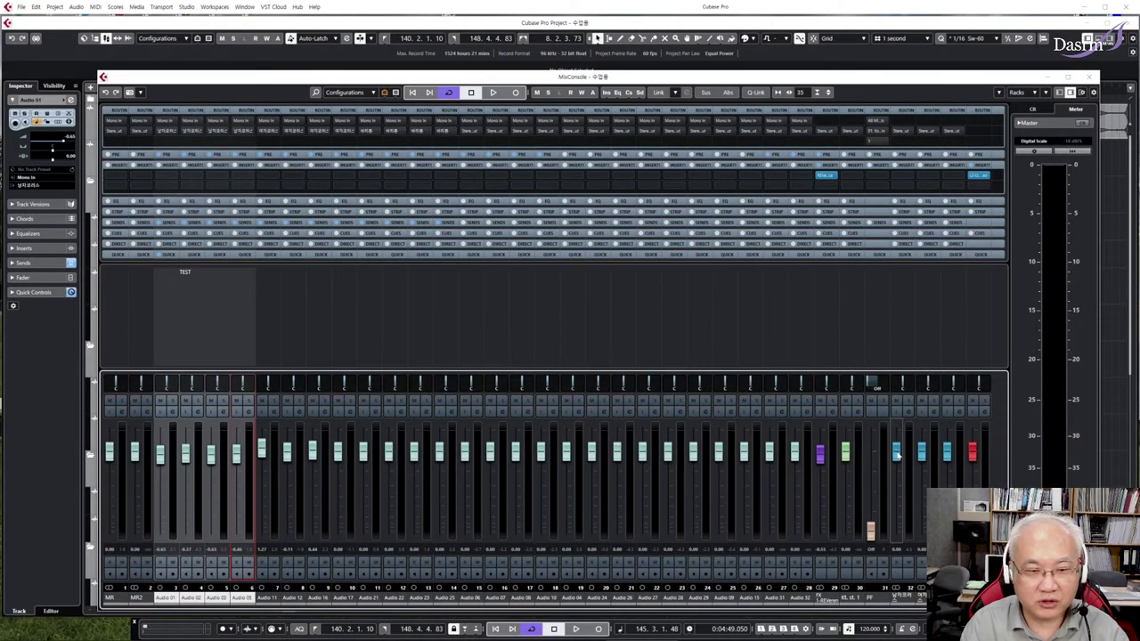
Audition the 남자코러스, 여자코러스 and 바리톤 group faders during playback, stop, and return all three to 0.00
key("space")
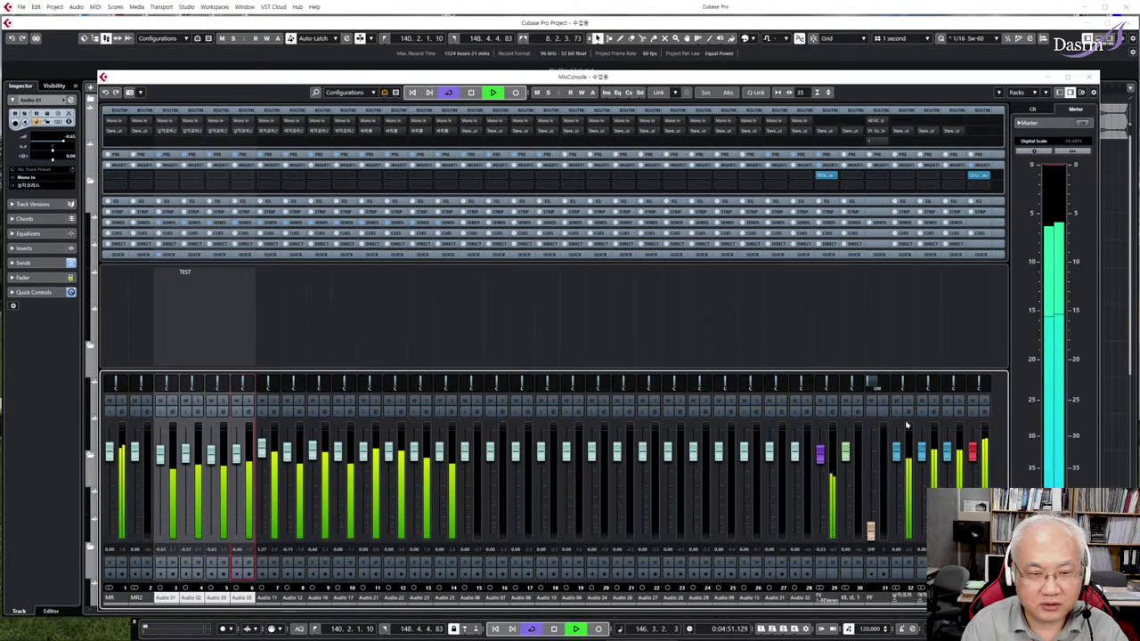
left_click_drag(898, 454, 922, 533)
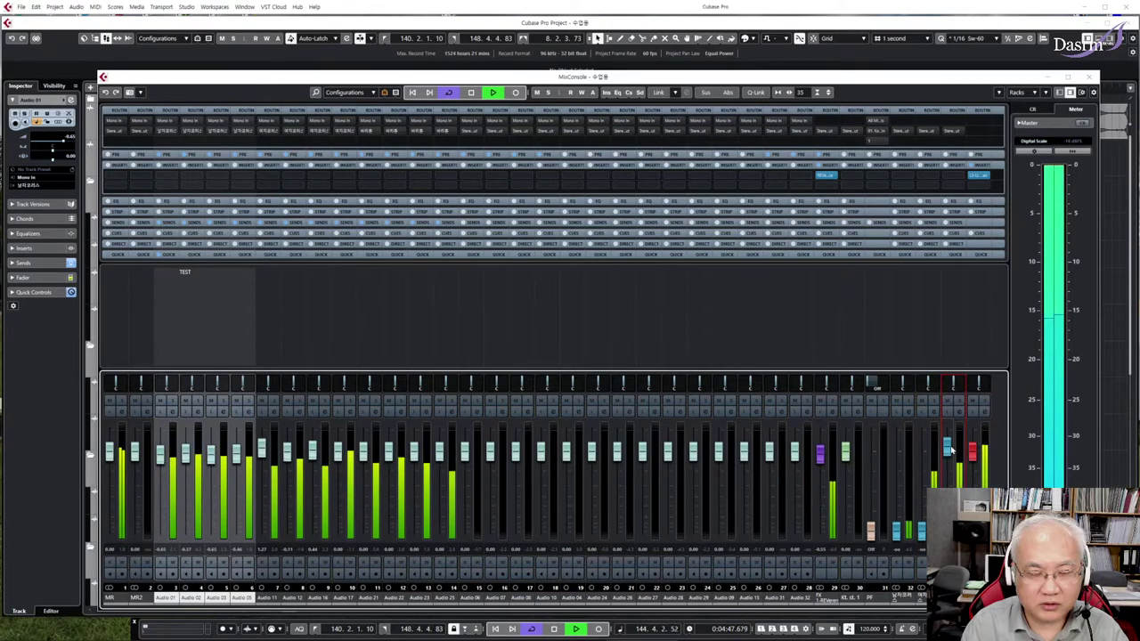
left_click_drag(951, 460, 950, 451)
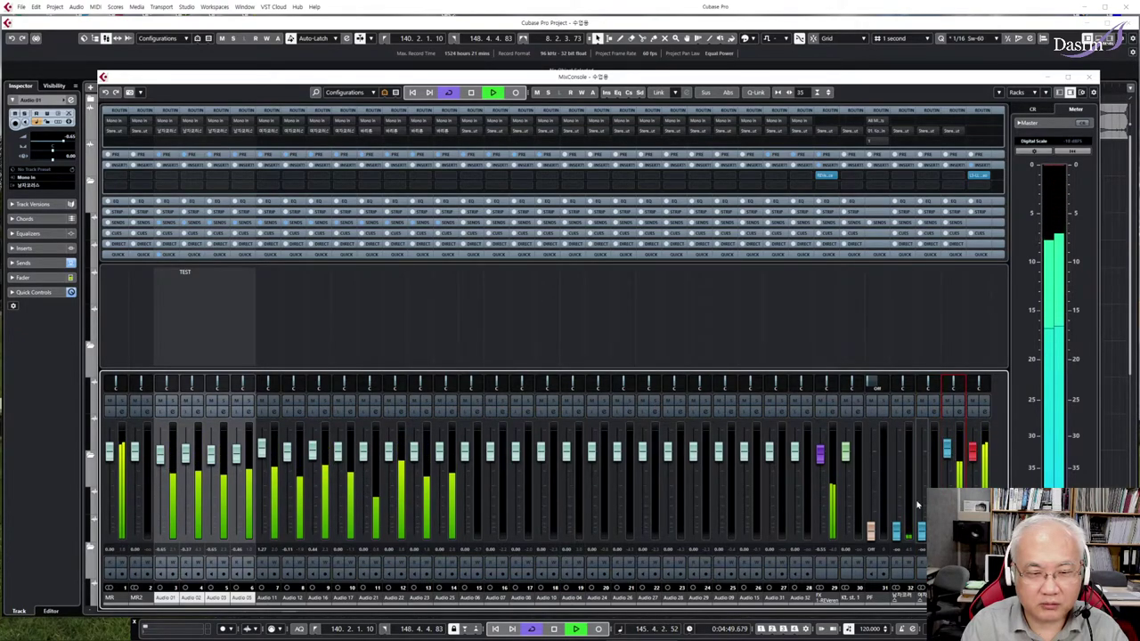
left_click_drag(922, 531, 923, 450)
left_click_drag(895, 532, 949, 457)
key("space")
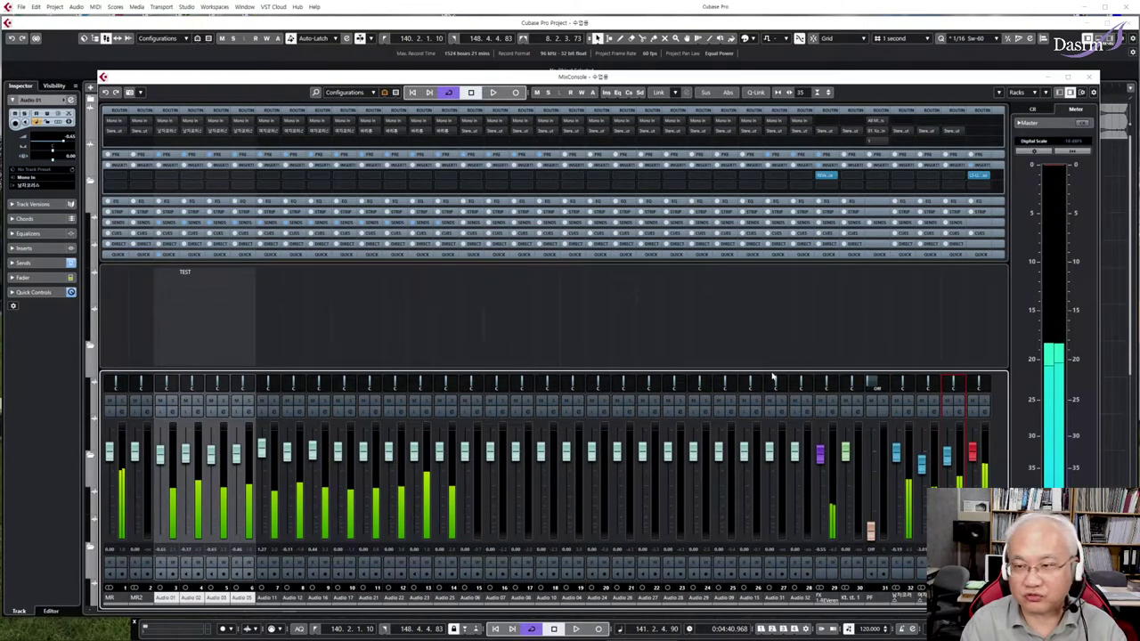
left_click_drag(923, 467, 896, 456)
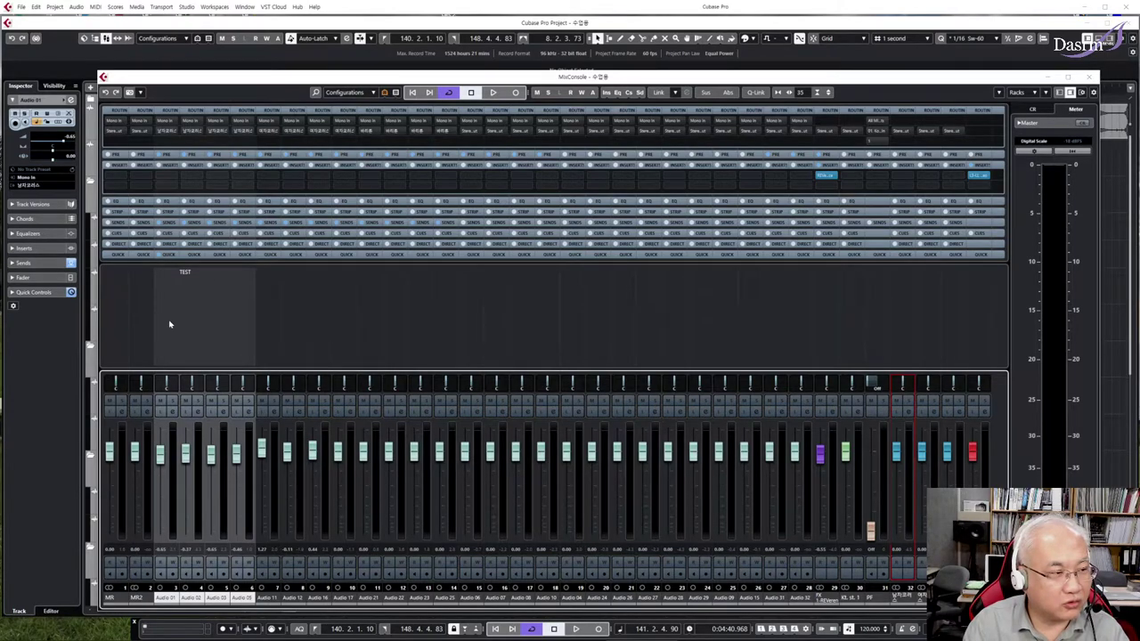
Add a VCA fader to the selected Audio 01, 02, 03 and 05 channels and lower it to -0.58
right_click(241, 314)
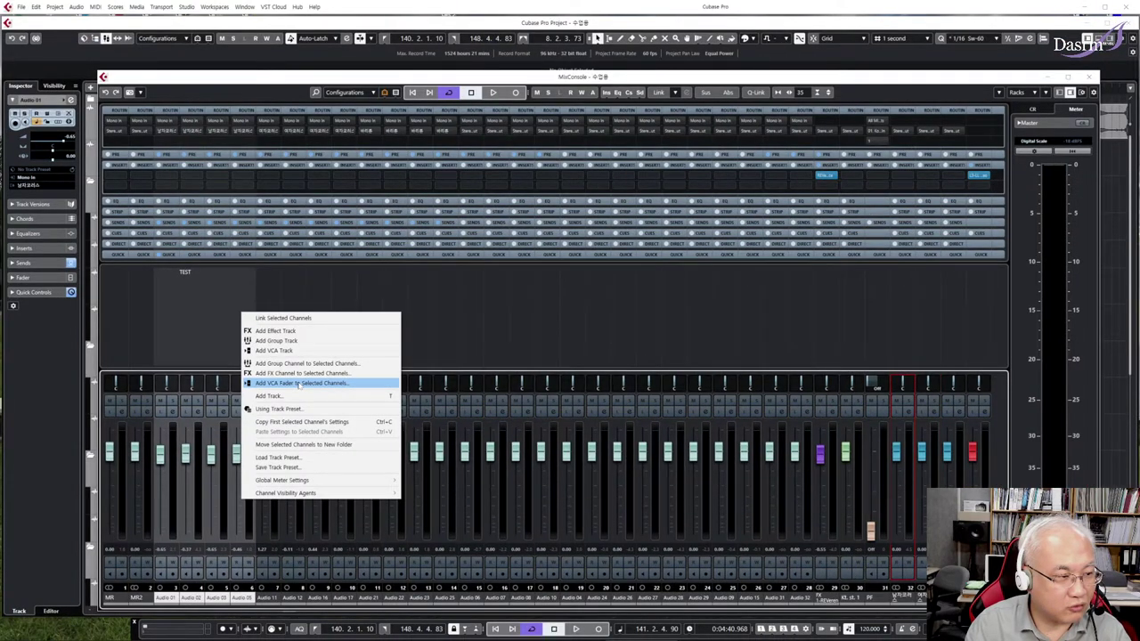
left_click(294, 384)
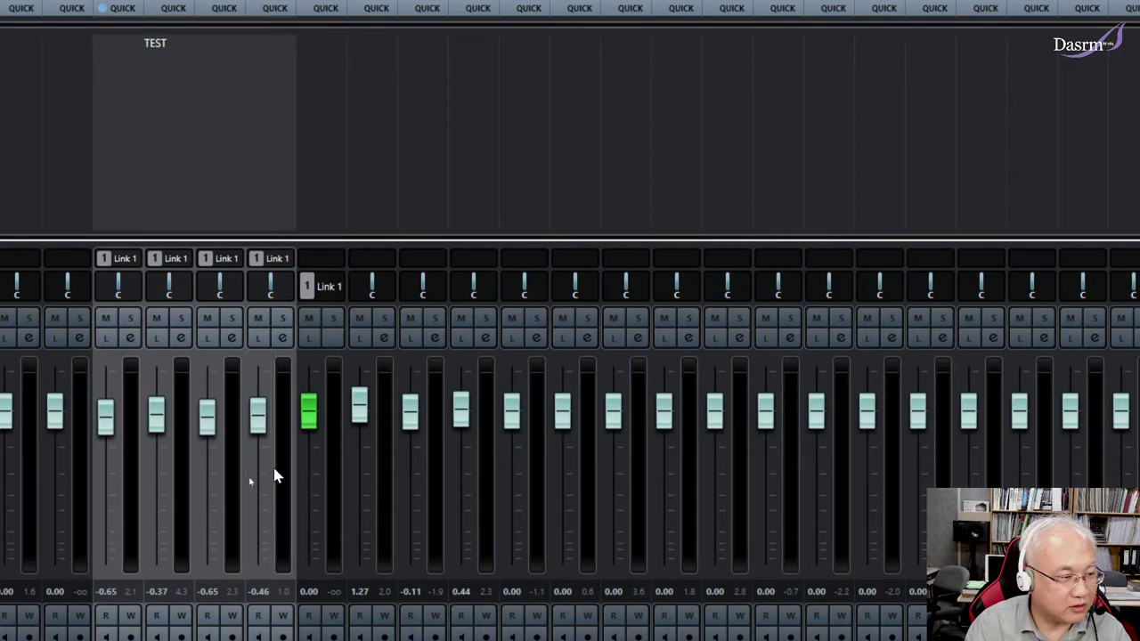
left_click(323, 189)
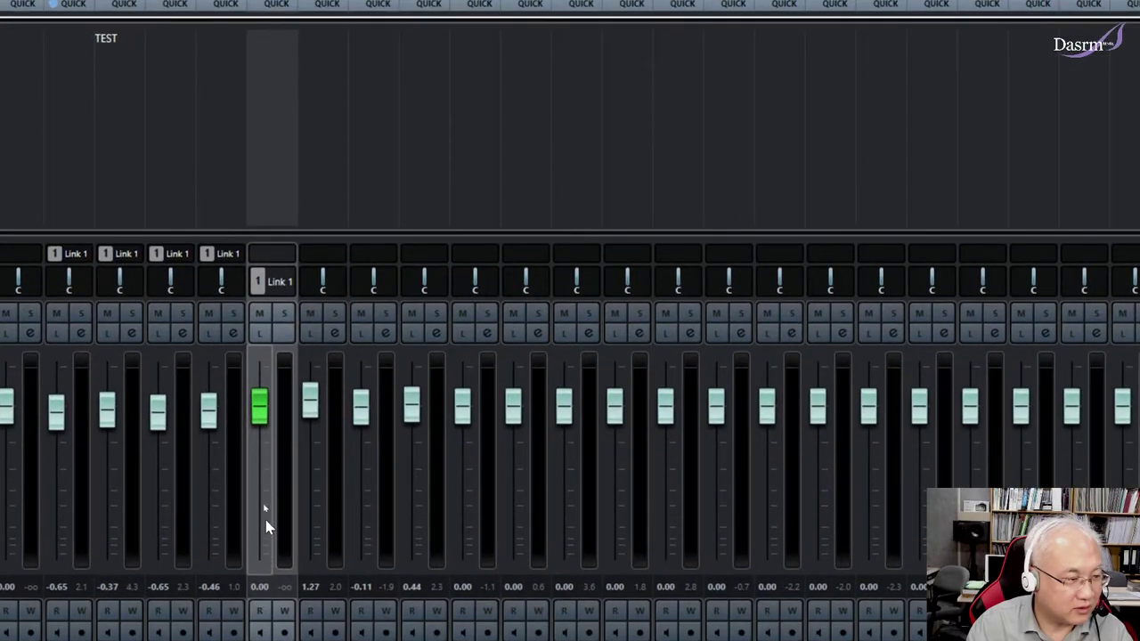
mouse_move(260, 405)
left_mouse_down()
mouse_move(260, 430)
mouse_move(261, 411)
left_mouse_up()
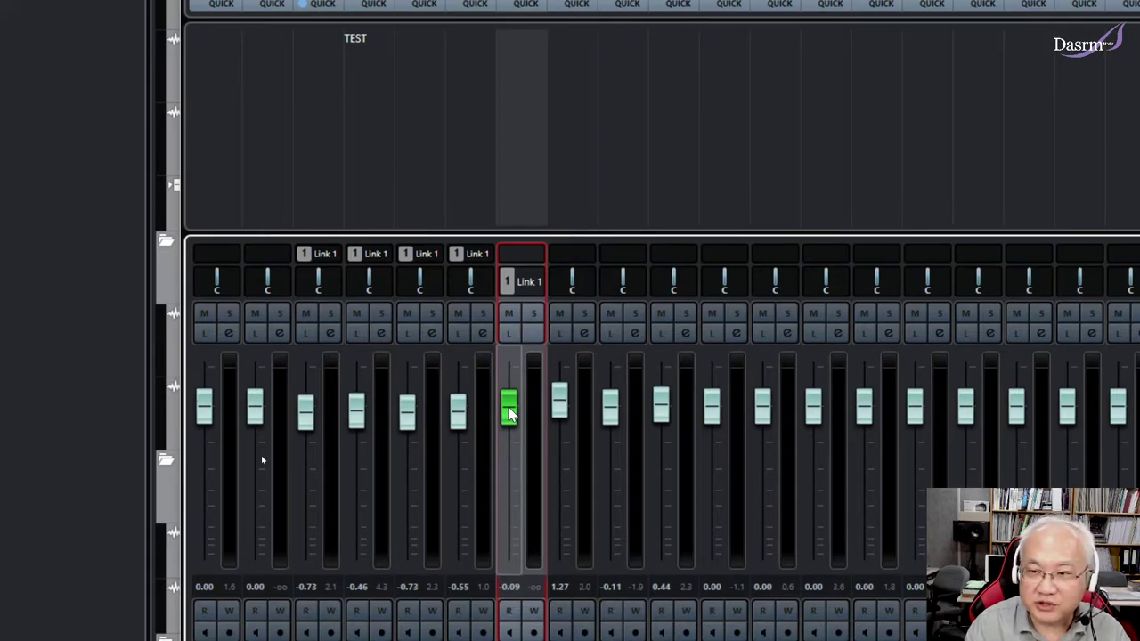
mouse_move(510, 411)
left_mouse_down()
mouse_move(509, 509)
mouse_move(509, 415)
mouse_move(517, 478)
mouse_move(521, 418)
mouse_move(514, 425)
left_mouse_up()
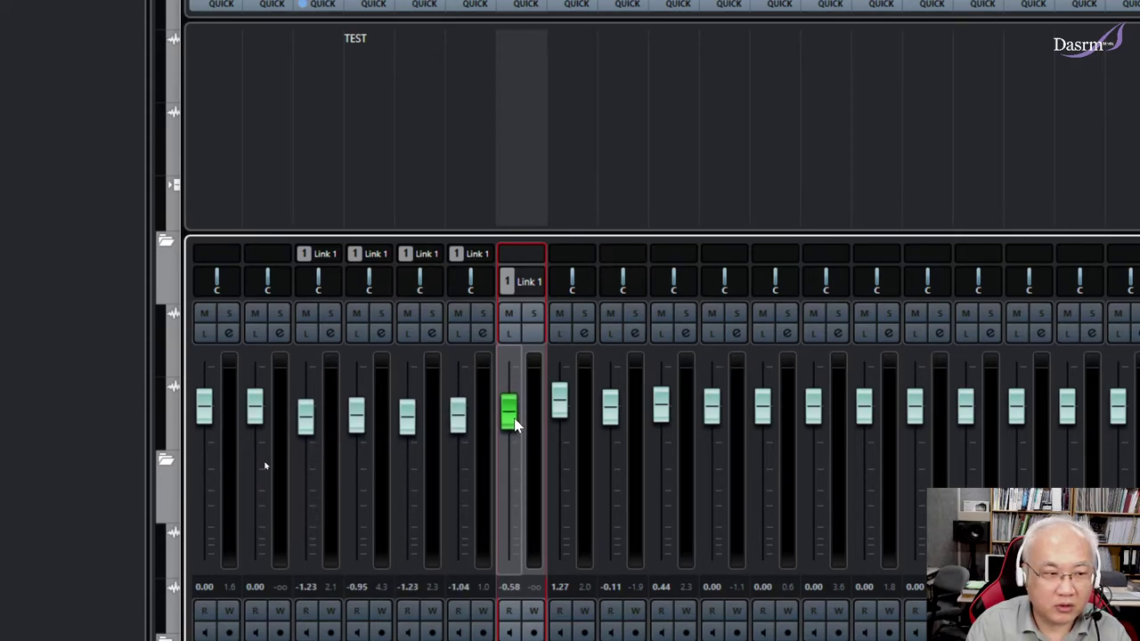
Try the VCA channel's solo and mute on its linked channels during playback, leaving both off
left_click(532, 314)
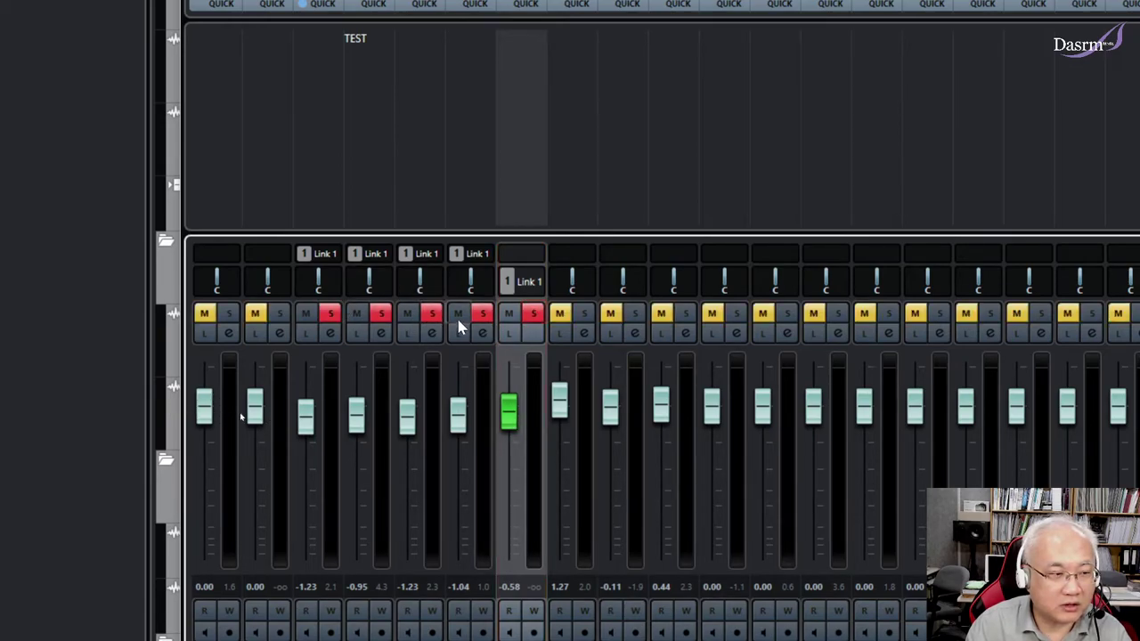
key("space")
left_click(535, 312)
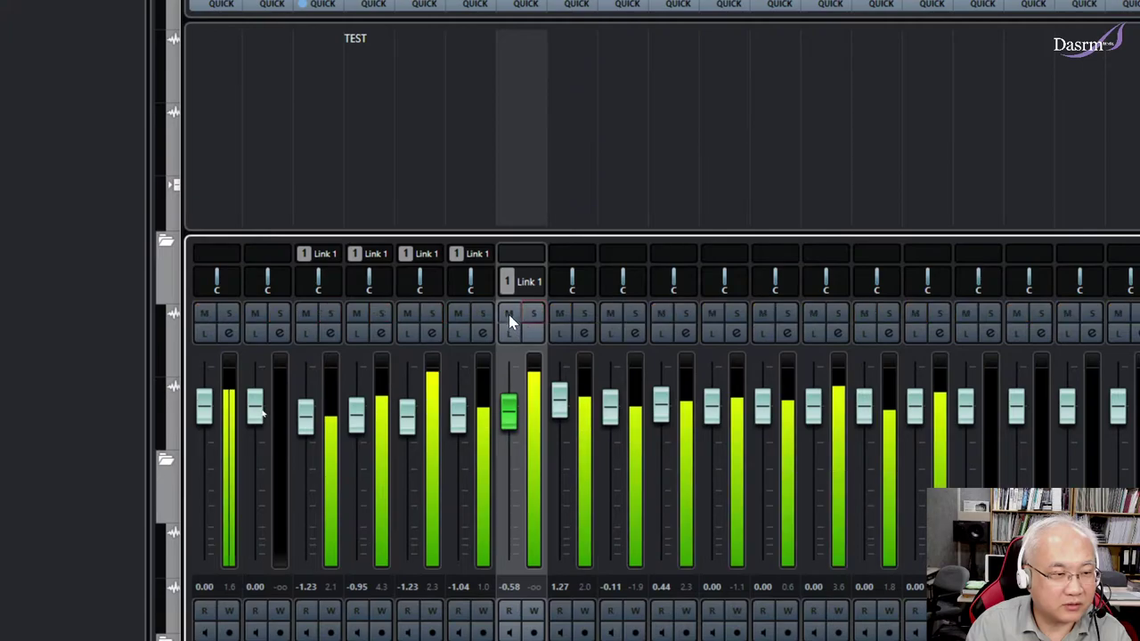
left_click(509, 314)
left_click(509, 314)
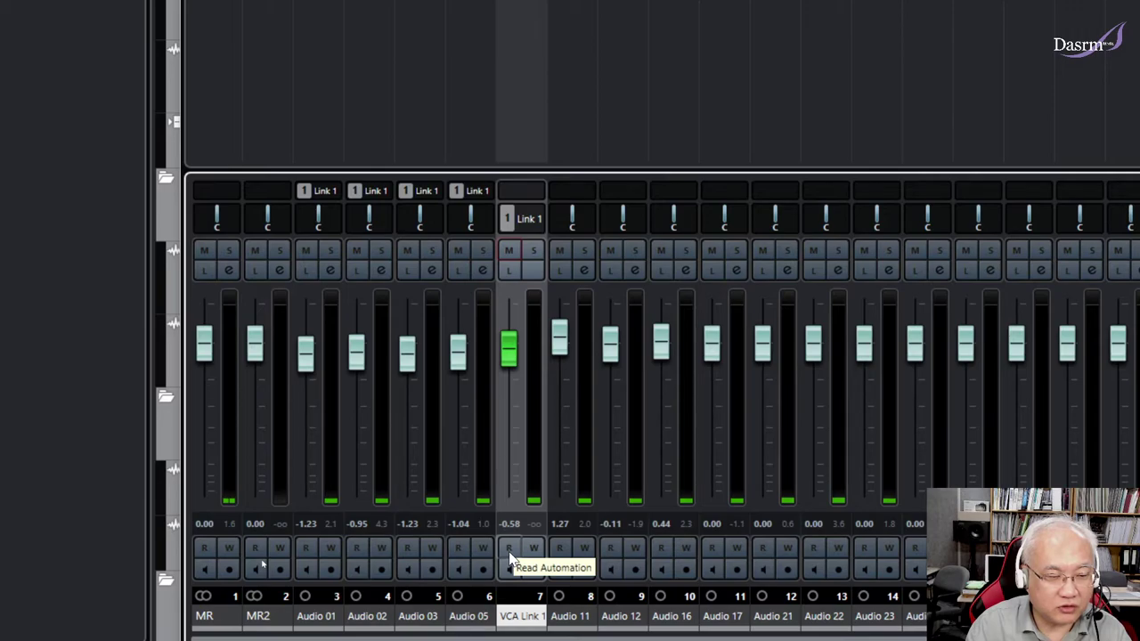
Write volume automation on the VCA channel by riding its fader during playback, and disable automation writing
left_click(532, 547)
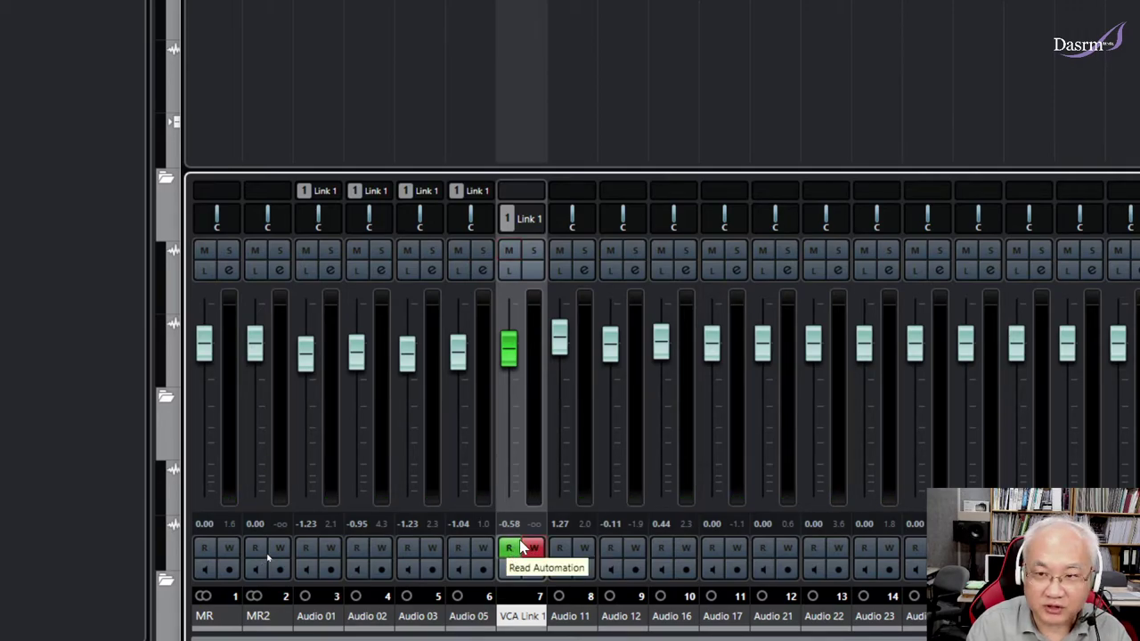
key("space")
mouse_move(510, 356)
left_mouse_down()
mouse_move(510, 474)
mouse_move(508, 306)
mouse_move(504, 419)
mouse_move(514, 351)
left_mouse_up()
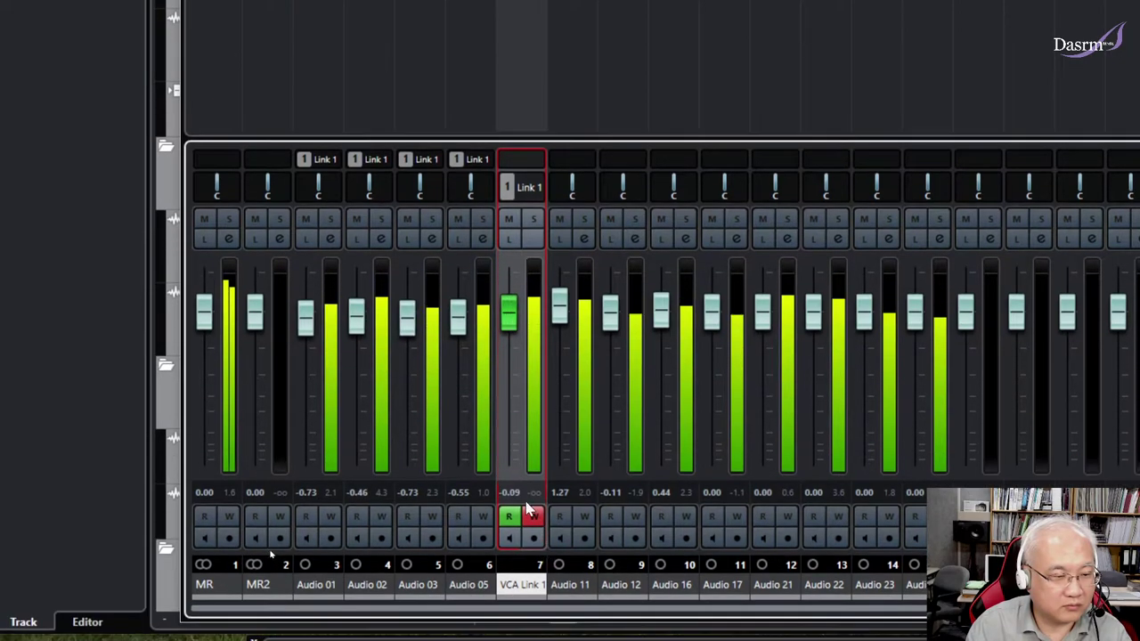
left_click(532, 543)
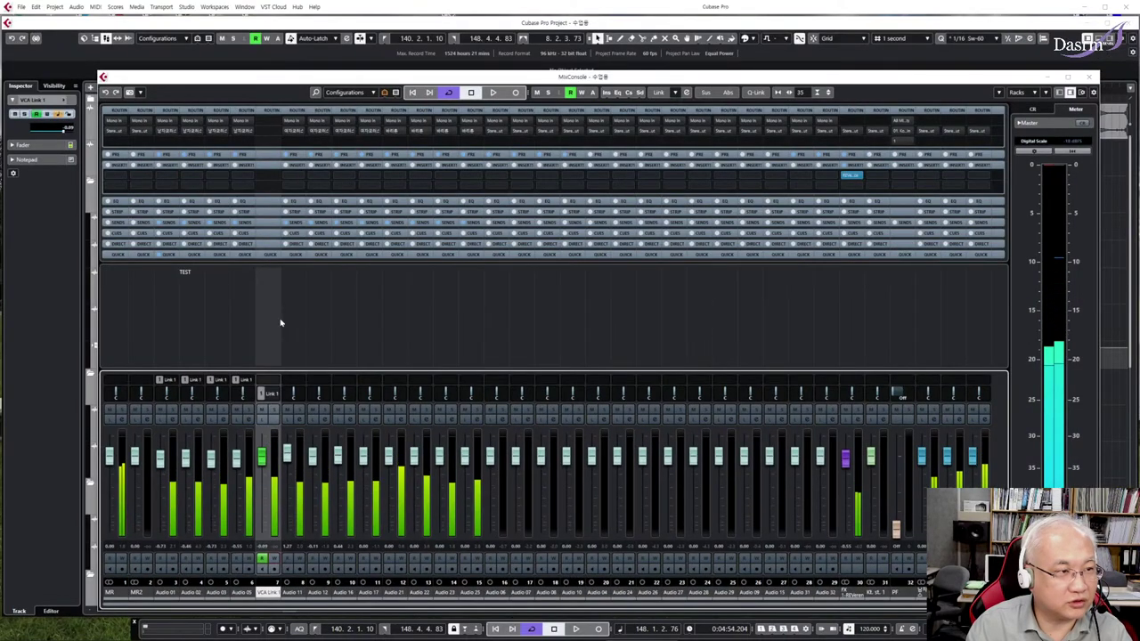
Examine the VCA automation curve in the project window and play it back while watching the linked faders in the MixConsole
left_click(356, 27)
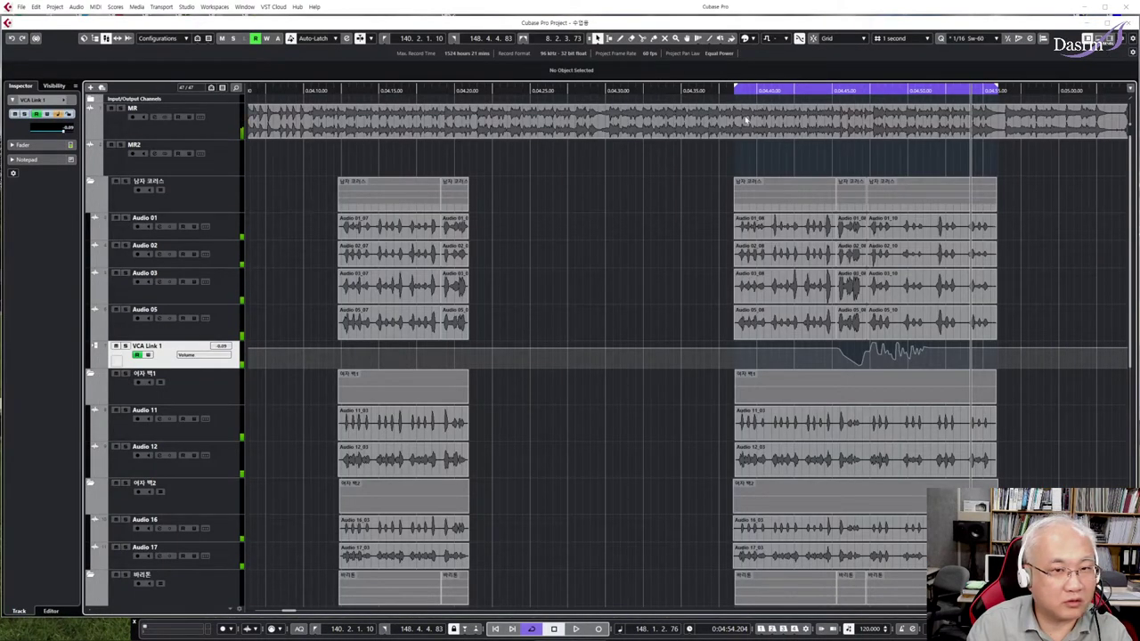
left_click(823, 90)
key("space")
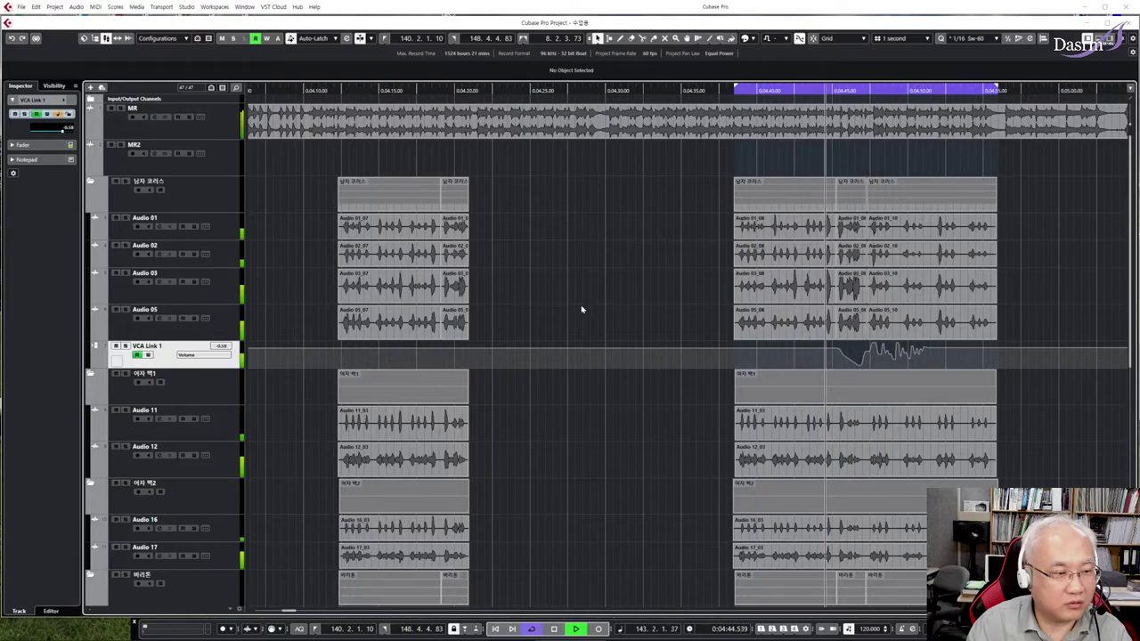
key("F3")
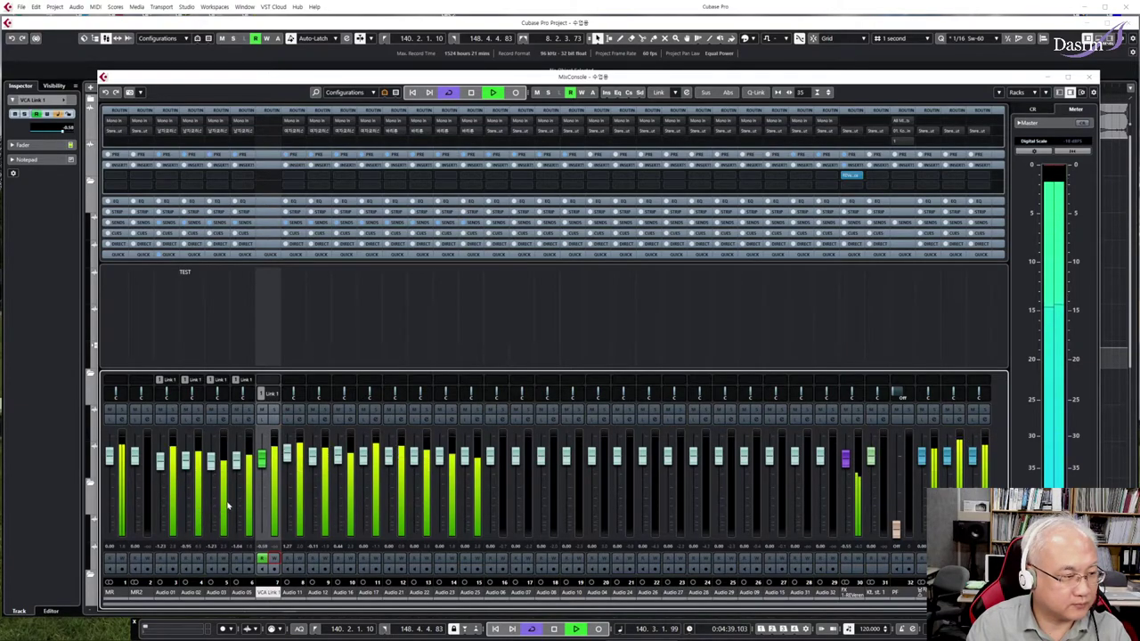
key("space")
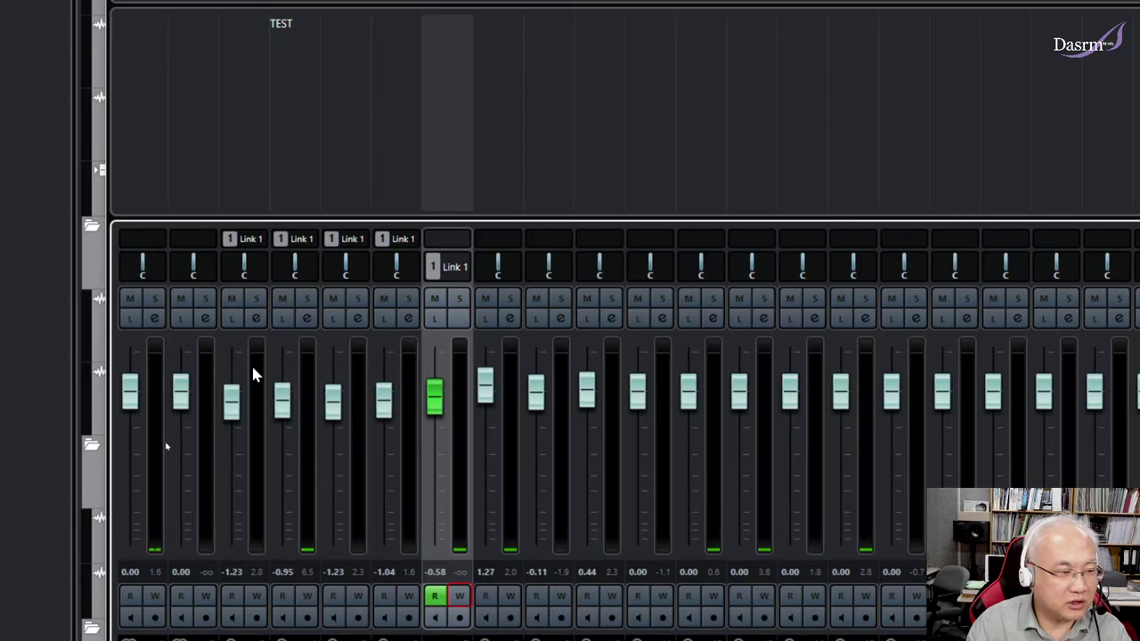
Set Audio 02, 03 and 05 to -7.57, -11.9 and -4.03 individually, and try moving them together with the VCA fader
left_click_drag(279, 410, 279, 433)
left_click_drag(333, 403, 289, 451)
left_click_drag(384, 400, 384, 420)
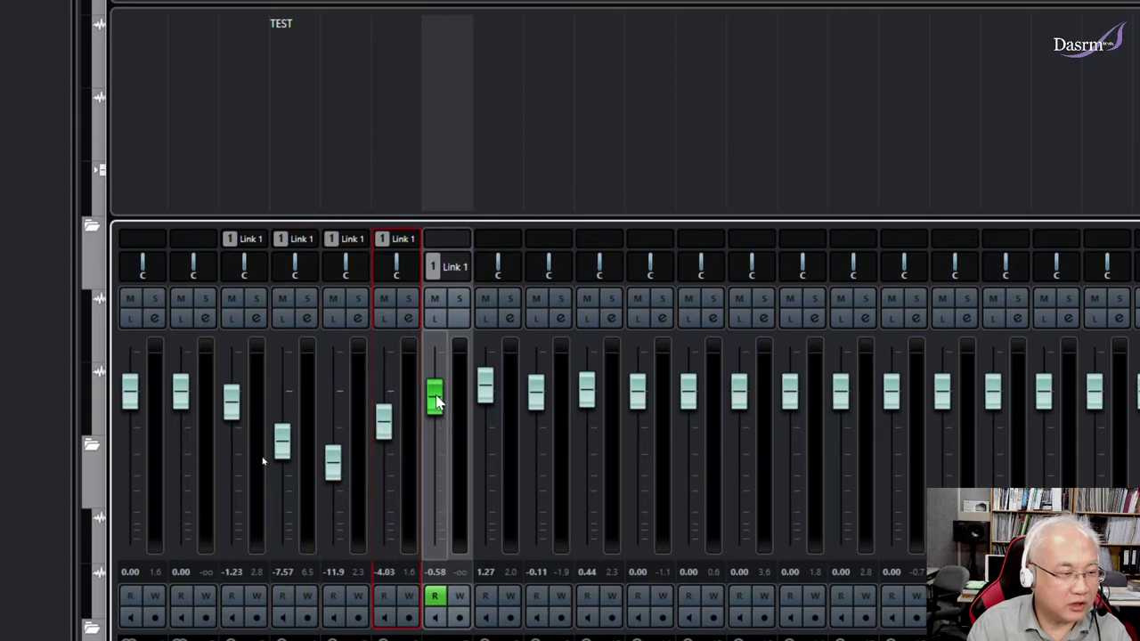
mouse_move(437, 400)
left_mouse_down()
mouse_move(436, 525)
mouse_move(446, 393)
mouse_move(436, 406)
left_mouse_up()
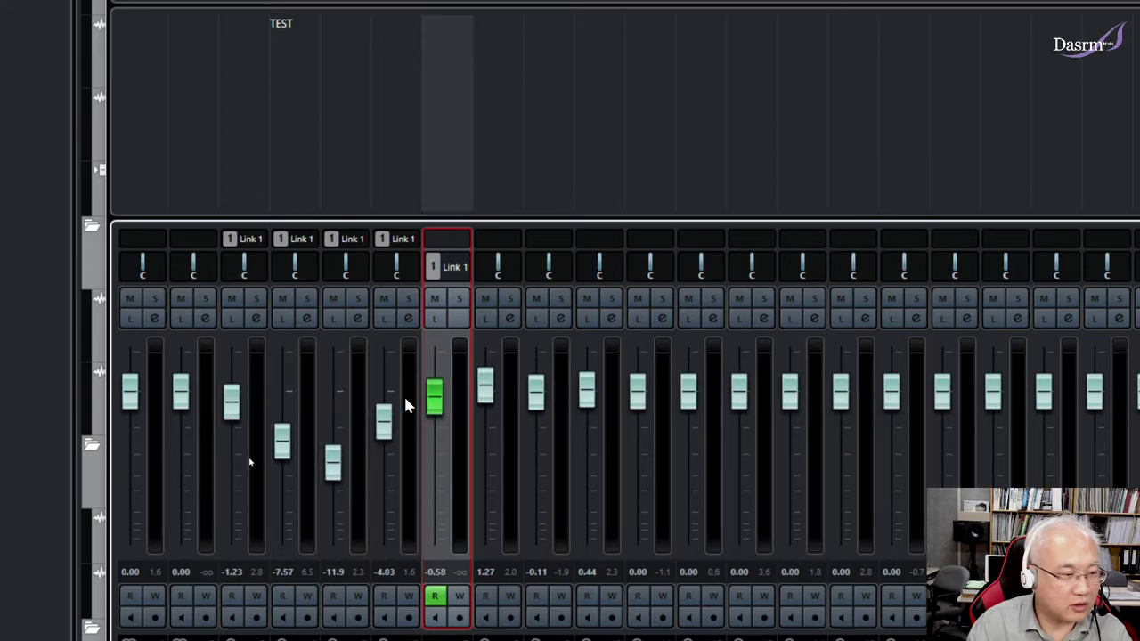
mouse_move(437, 397)
left_mouse_down()
mouse_move(433, 547)
mouse_move(436, 346)
mouse_move(434, 537)
mouse_move(435, 397)
left_mouse_up()
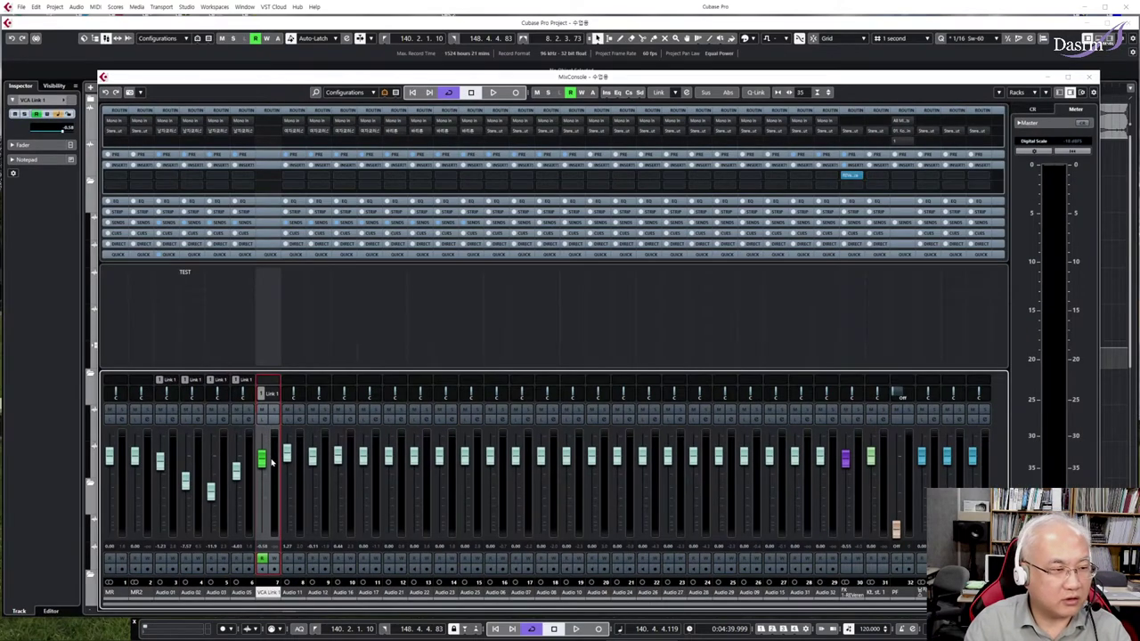
Add a VCA fader to Audio 11, 12, 16 and 17, and lower the new VCA channel to about -2.13
left_click(293, 352)
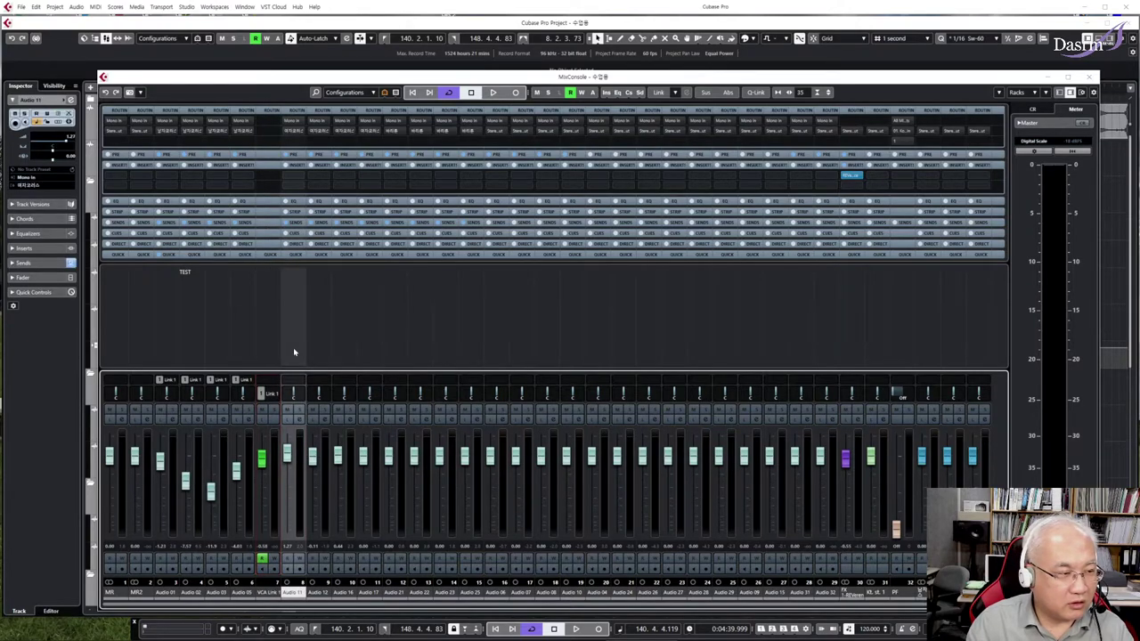
left_click(370, 344, "shift")
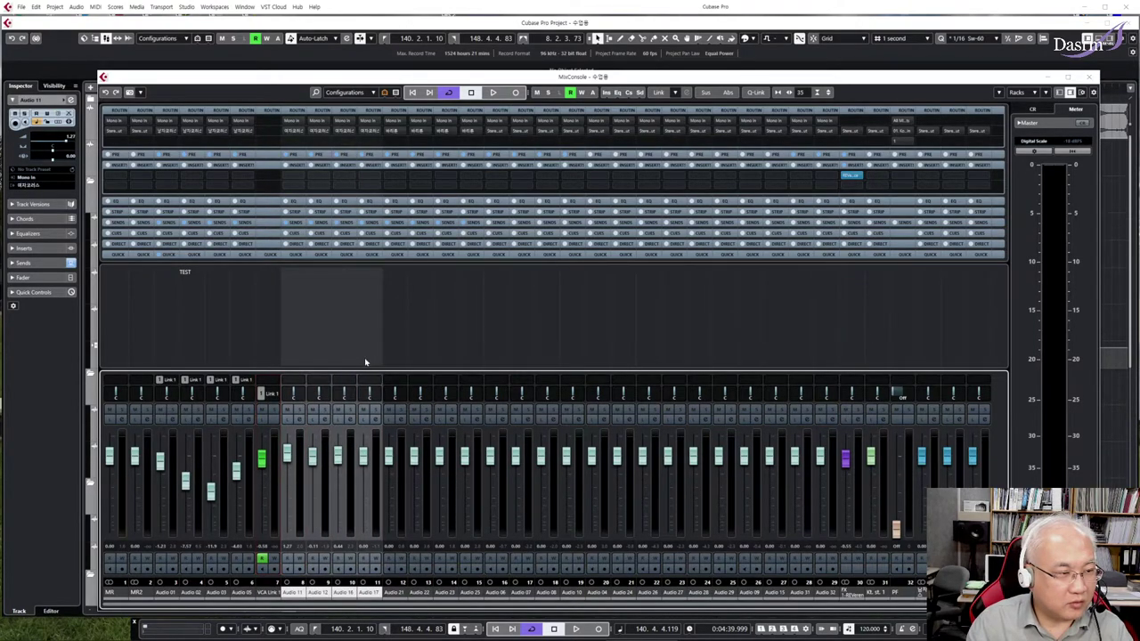
right_click(365, 346)
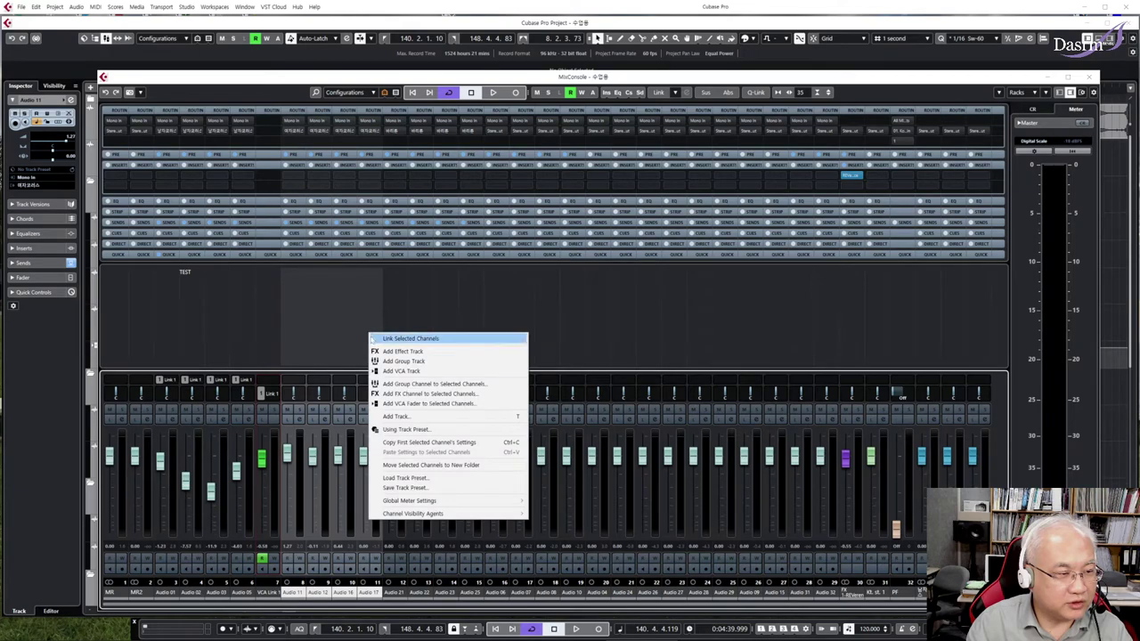
left_click(430, 405)
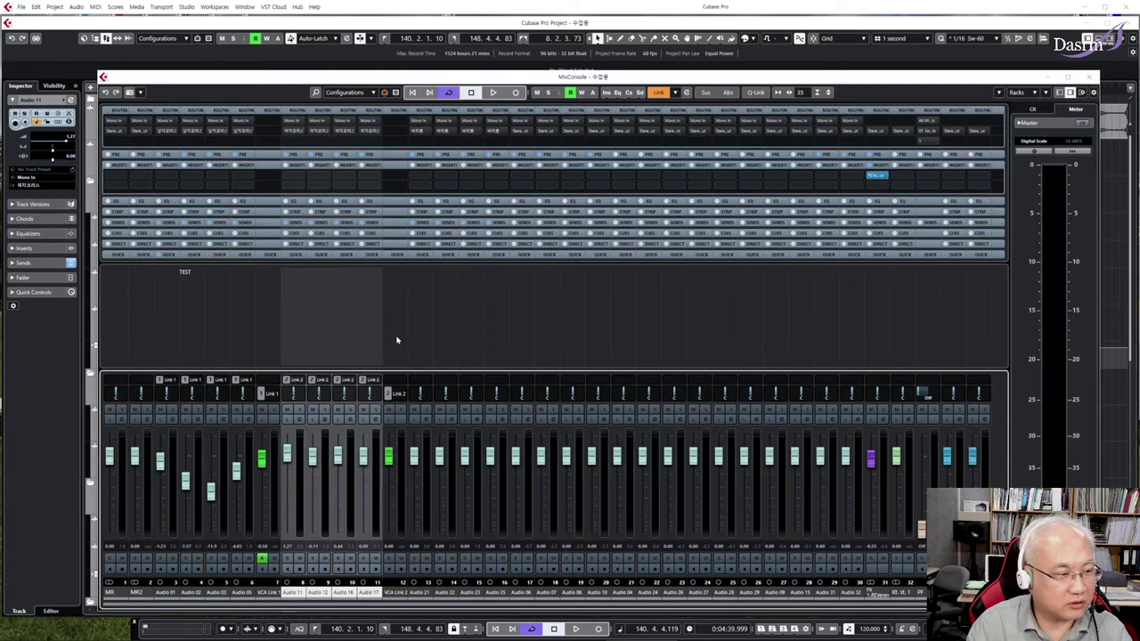
left_click(398, 351)
left_click_drag(388, 456, 389, 464)
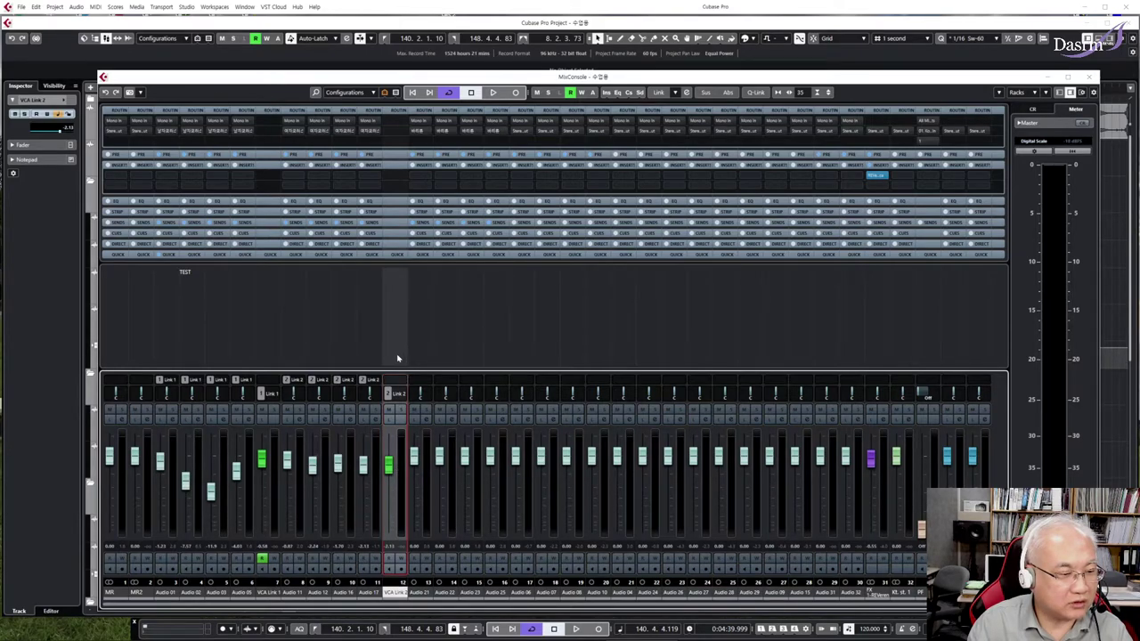
Select the VCA Link 1 channel, close the MixConsole and place the project cursor just before the cycle range
left_click(265, 393)
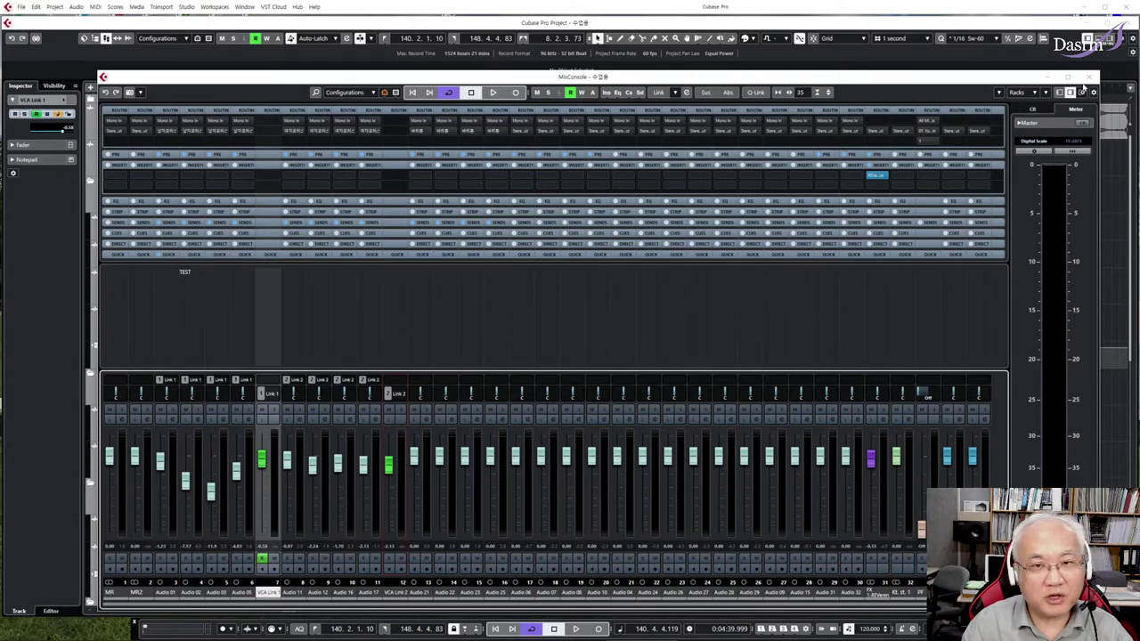
left_click(1089, 78)
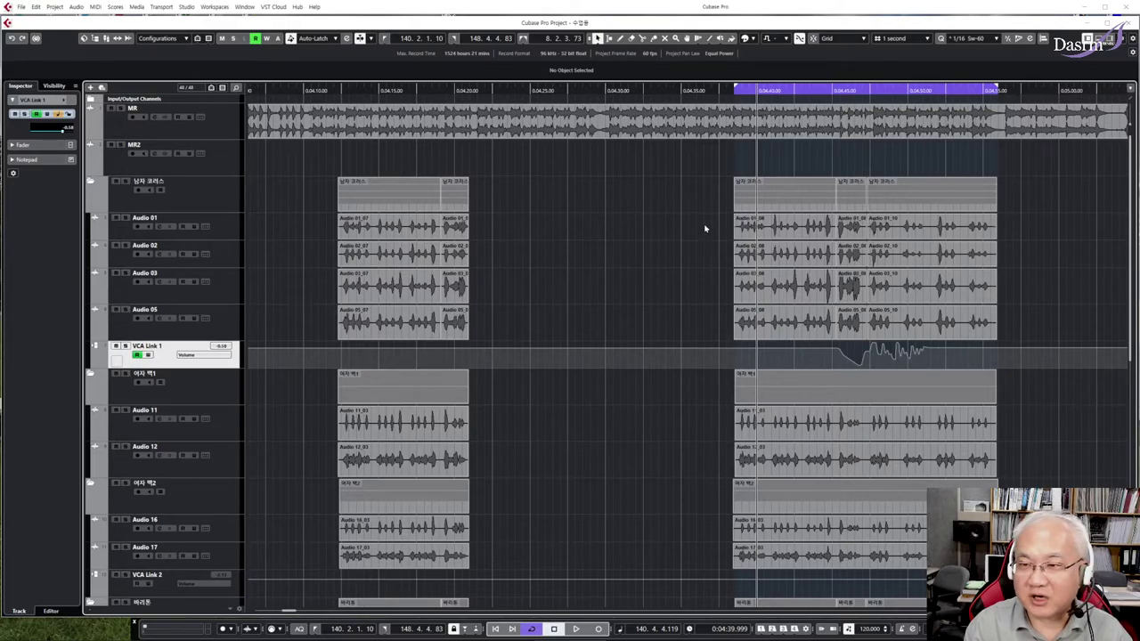
left_click(729, 90)
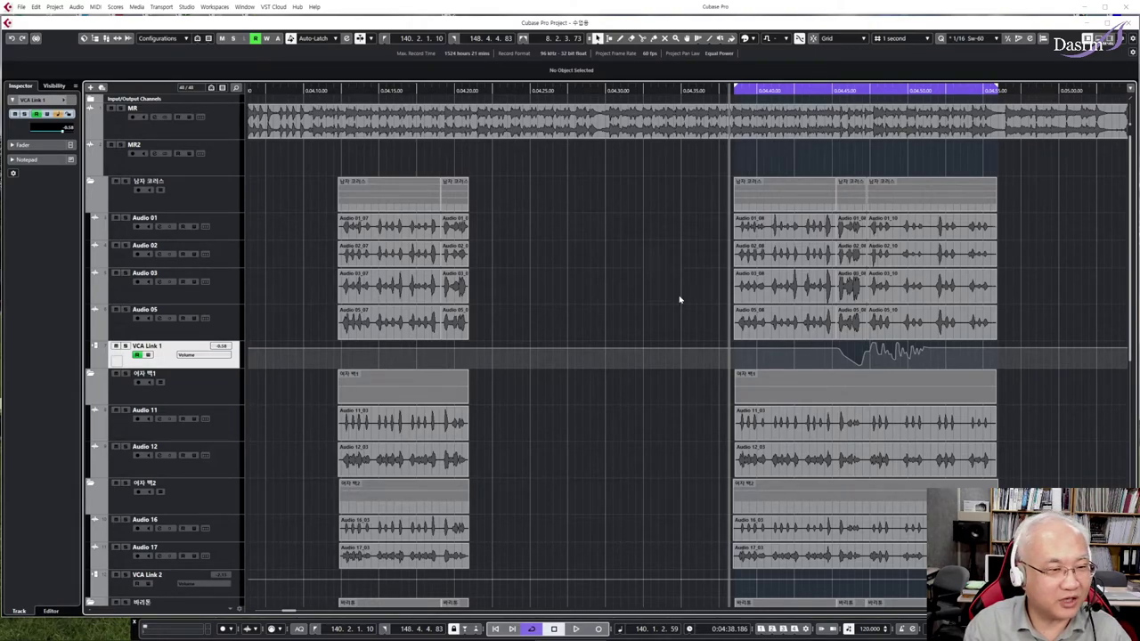
Show which tracks belong to the 남자 코러스 folder by selecting Audio 01 to 05, then collapsing and reopening the folder
left_click(228, 230)
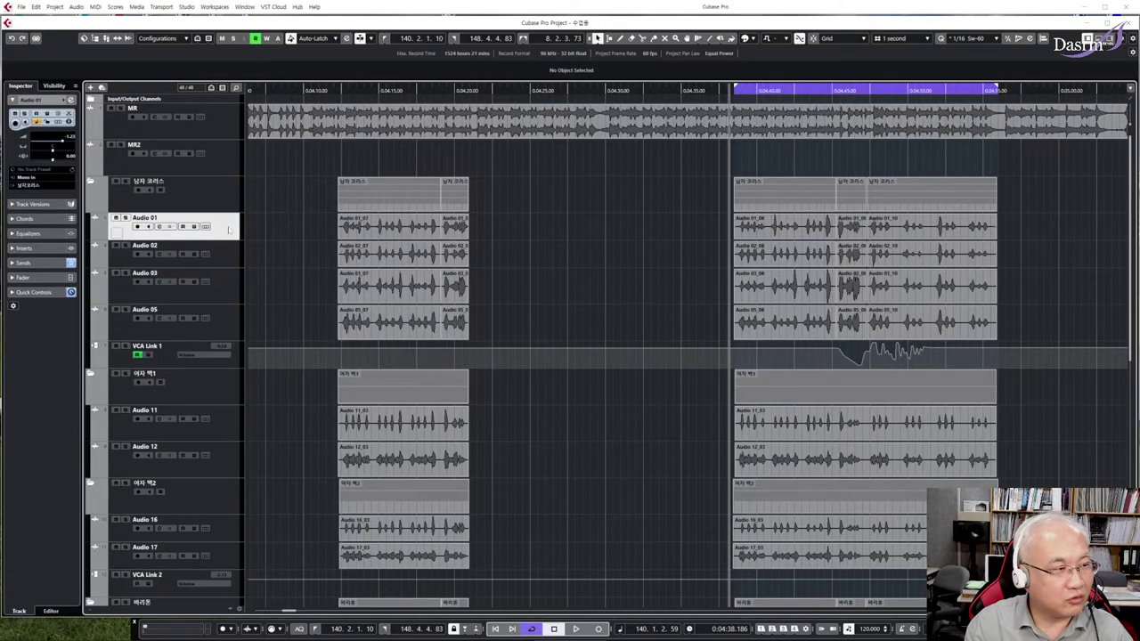
left_click(226, 322, "shift")
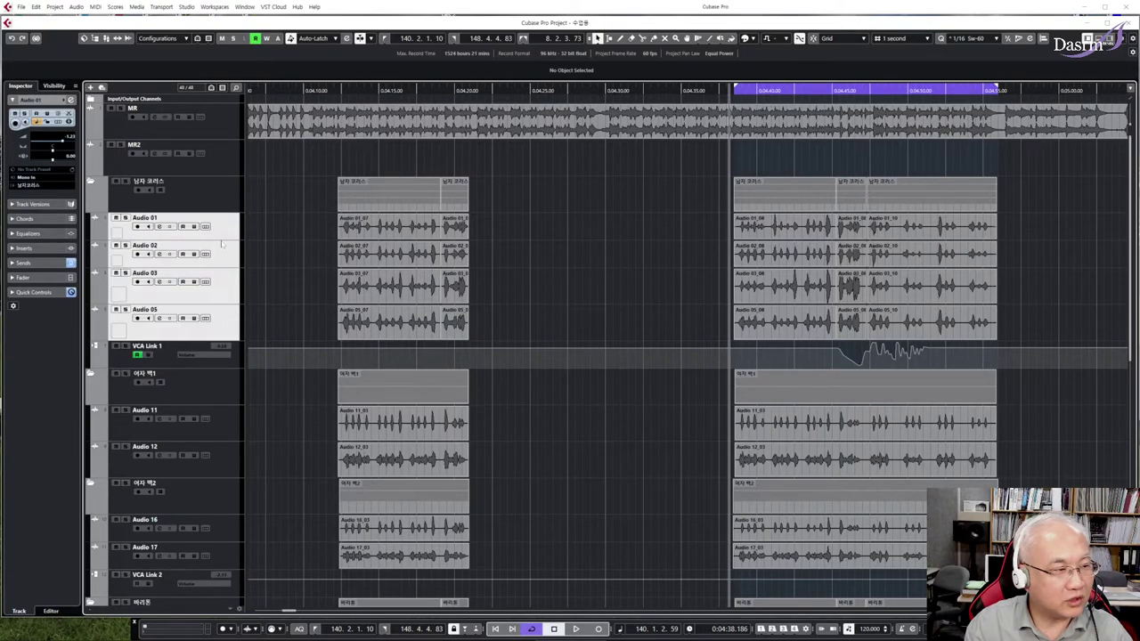
left_click(219, 202)
left_click(223, 230)
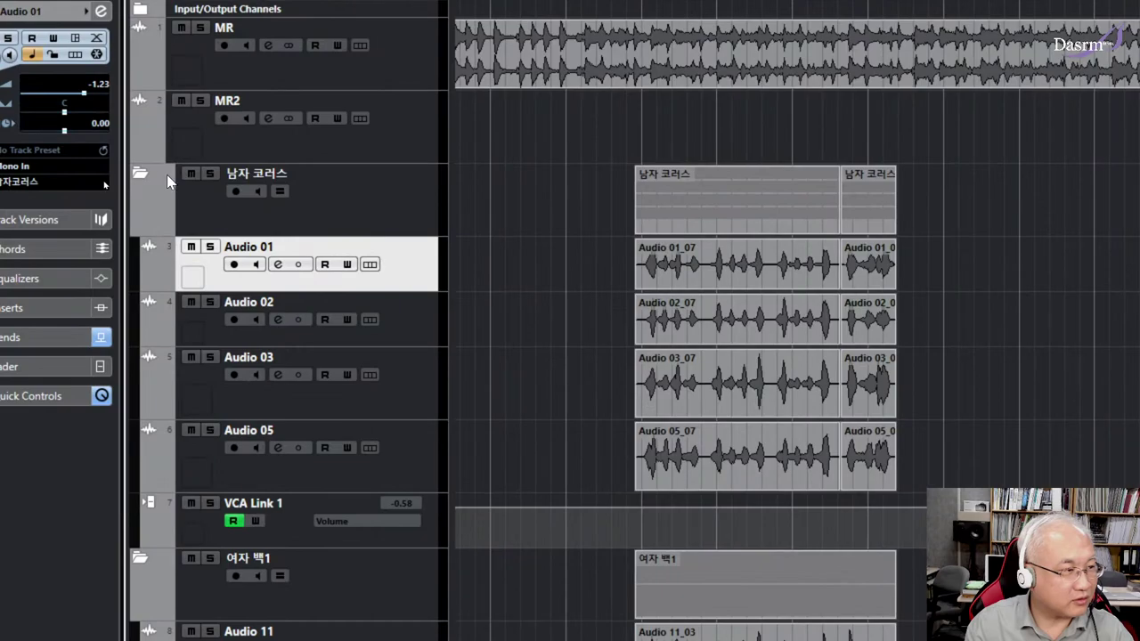
left_click(143, 173)
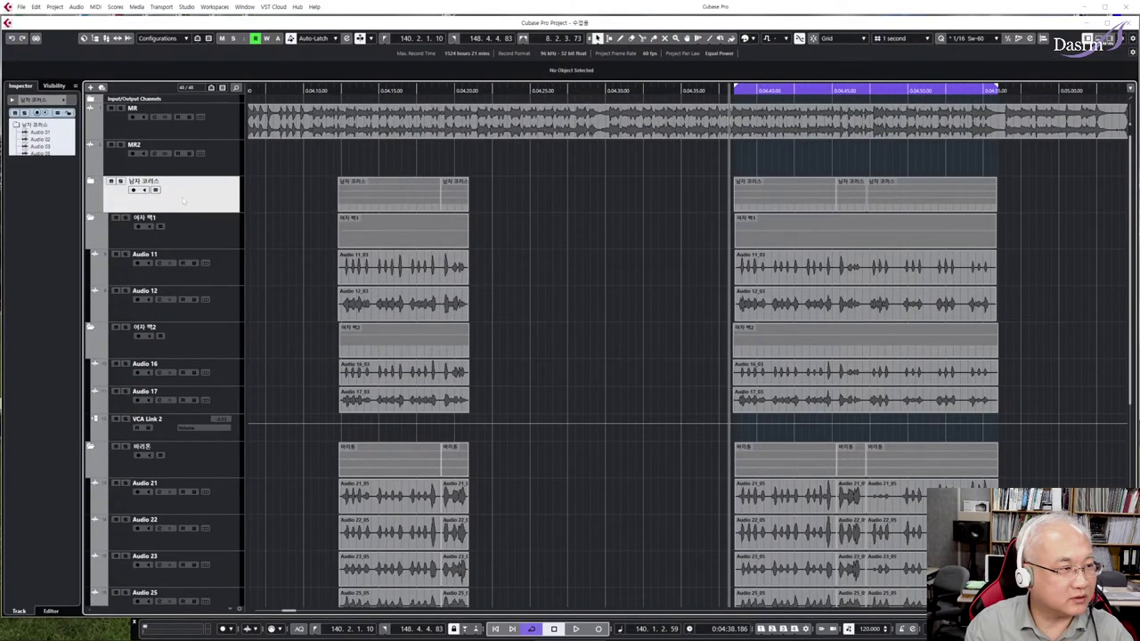
left_click(90, 182)
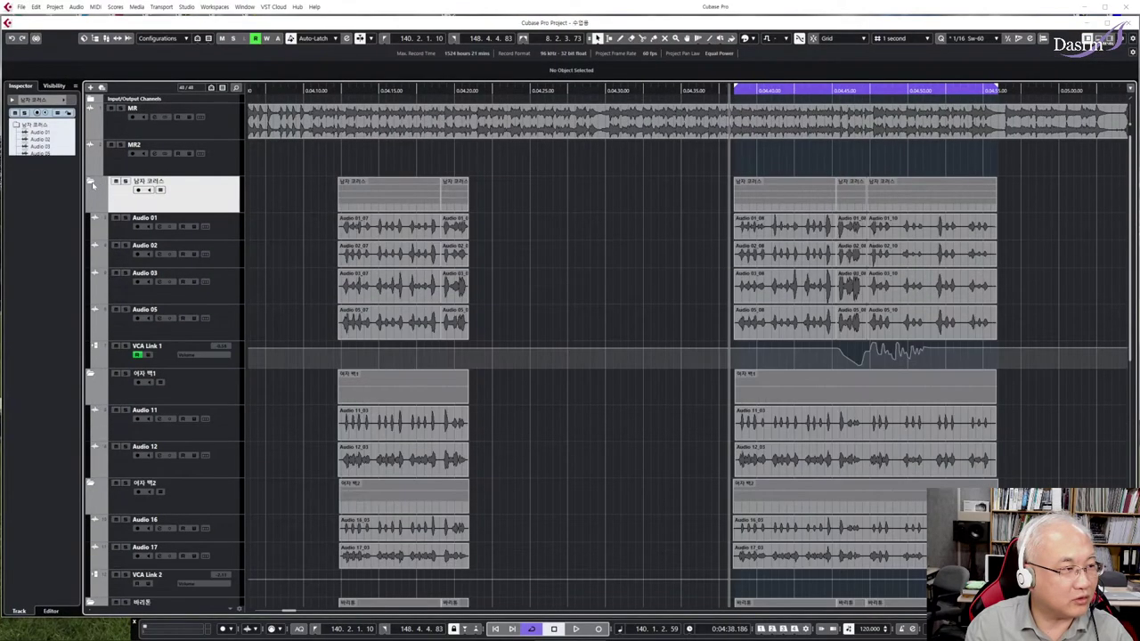
Move Audio 01, 02, 03 and 05 out of the 남자 코러스 folder, placing them directly above it
left_click(218, 230)
left_click(222, 322, "shift")
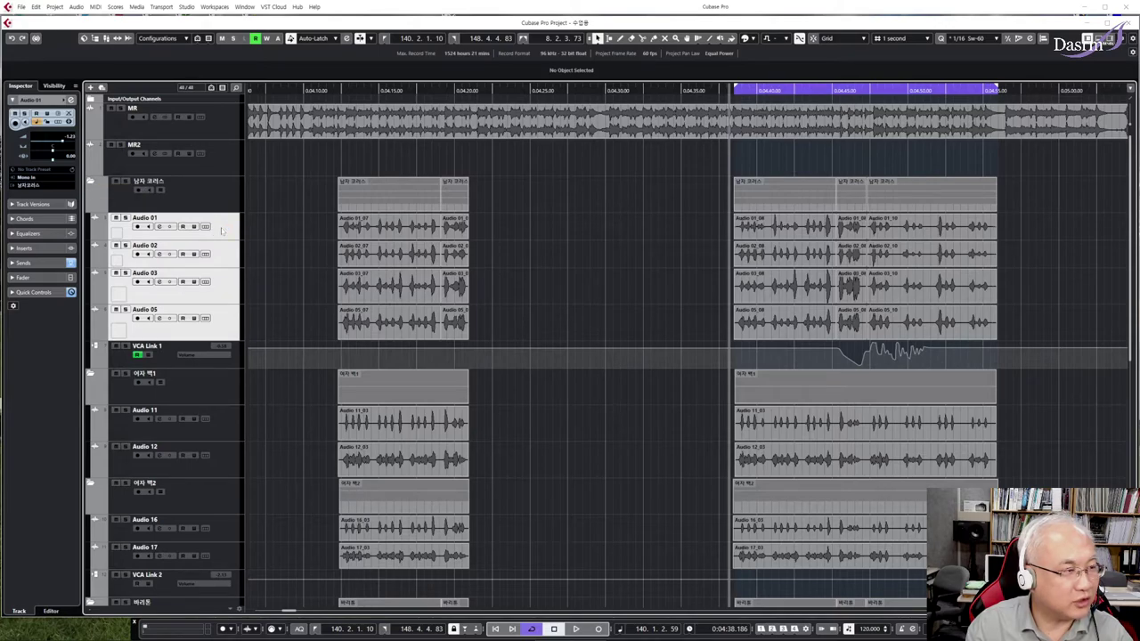
left_click_drag(224, 231, 221, 186)
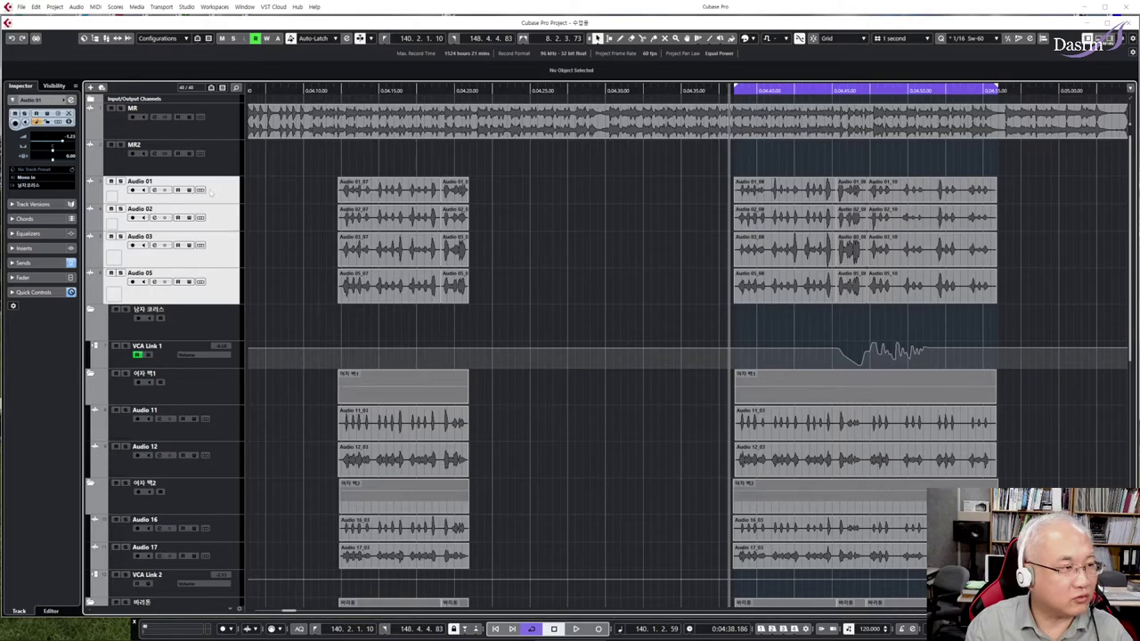
Move Audio 01, 02, 03 and 05 back into the 남자 코러스 folder and place VCA Link 1 below Audio 05
left_click(219, 192)
left_click(229, 288, "shift")
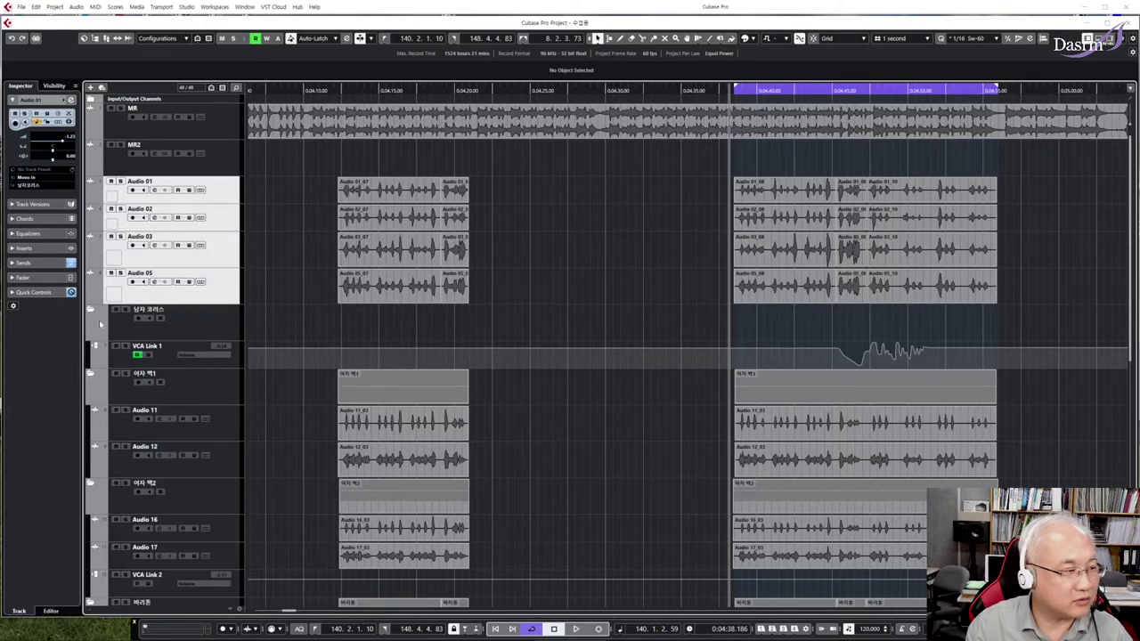
left_click_drag(224, 294, 222, 317)
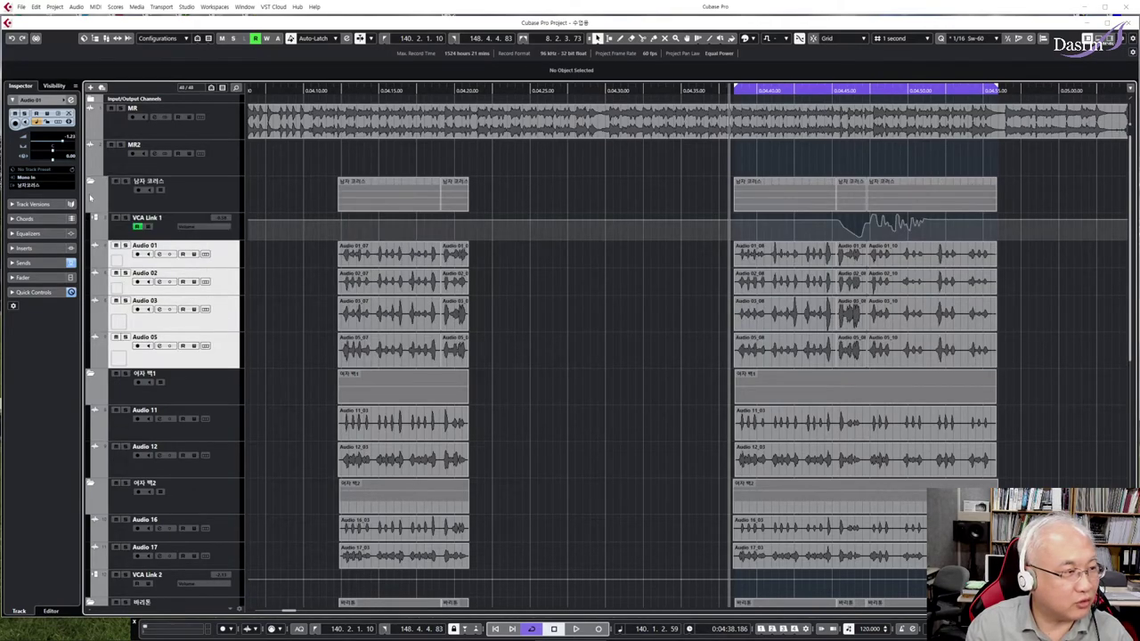
left_click(201, 194)
left_click_drag(231, 237, 214, 335)
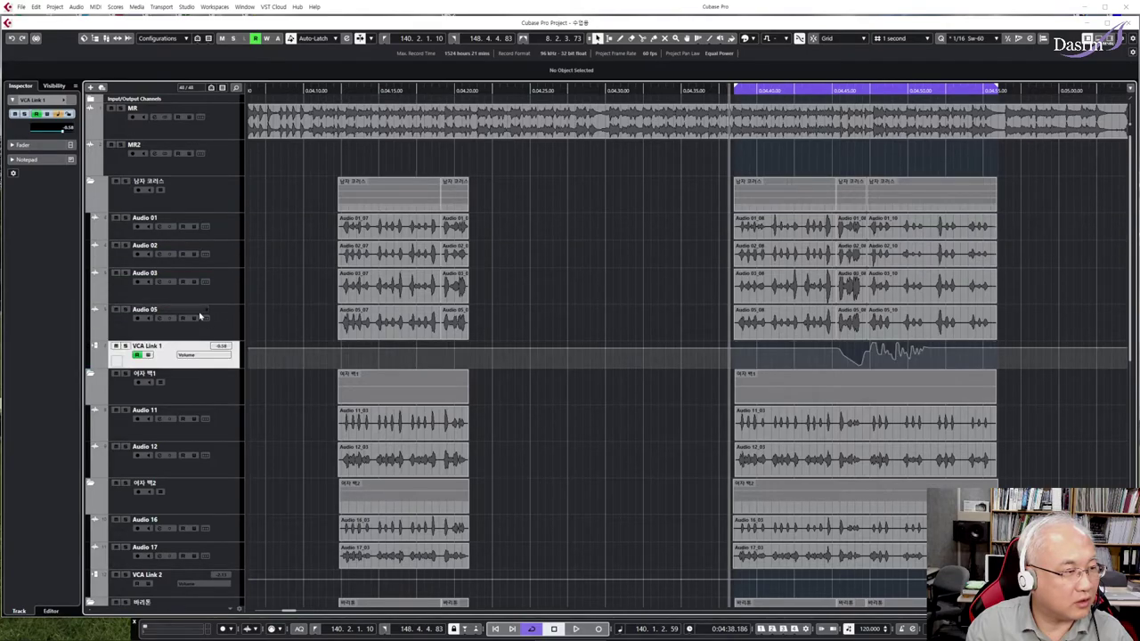
Collapse the 남자 코러스 folder track so that only its combined parts are shown
left_click_drag(235, 232, 220, 203)
left_click(203, 203)
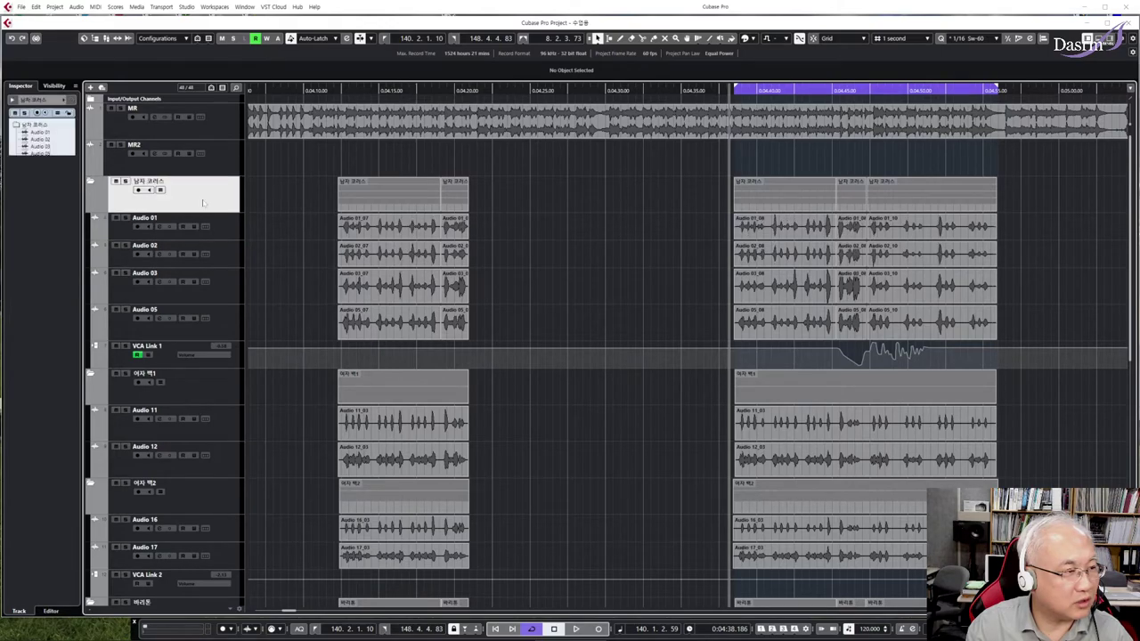
left_click(90, 182)
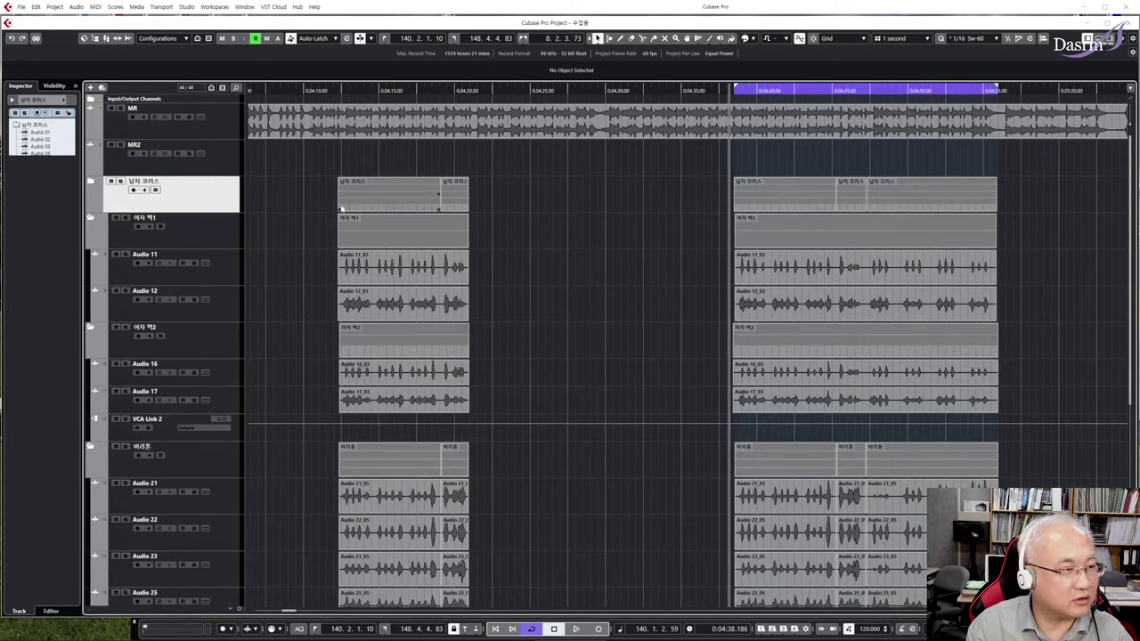
left_click_drag(326, 171, 484, 207)
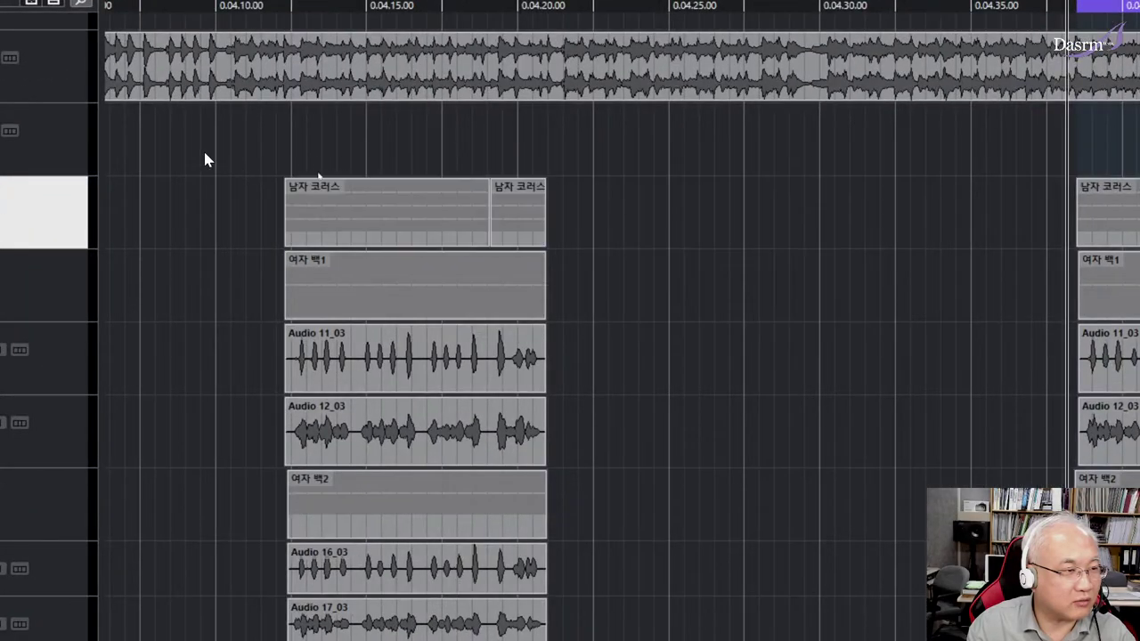
left_click_drag(298, 165, 480, 205)
left_click(569, 236)
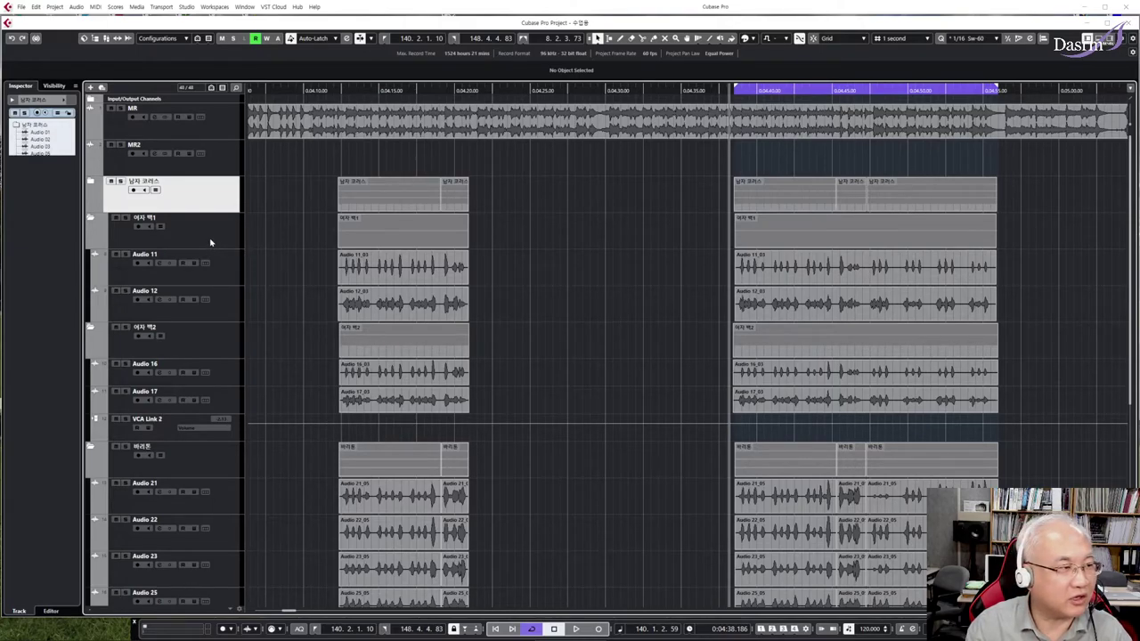
Collapse the 여자 백1 and 여자 백2 folder tracks
left_click(178, 238)
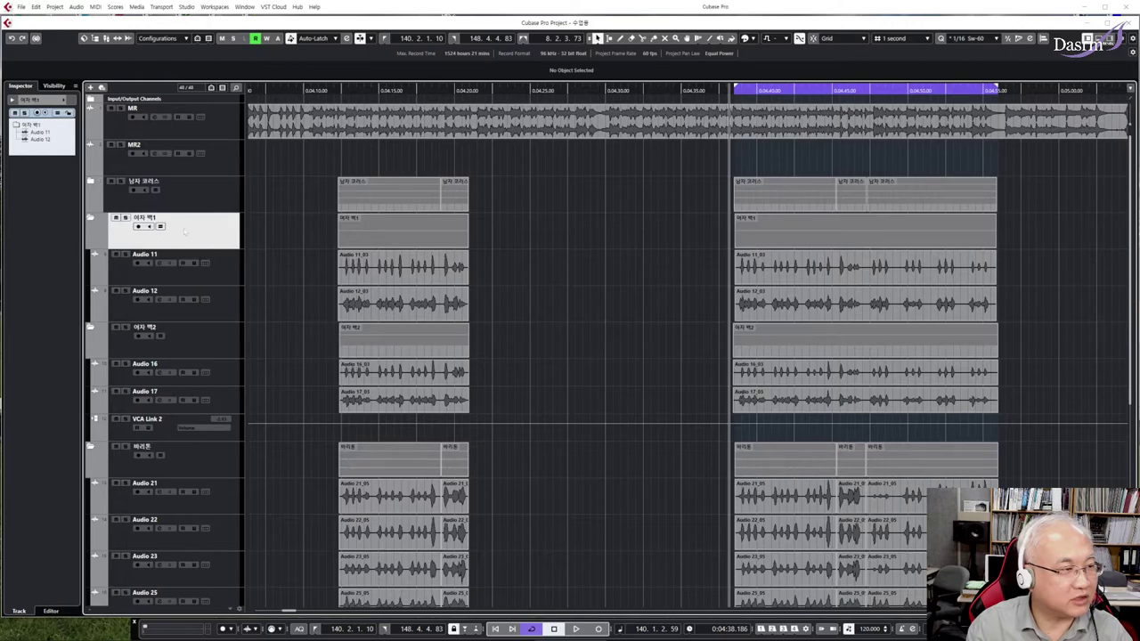
left_click(219, 265)
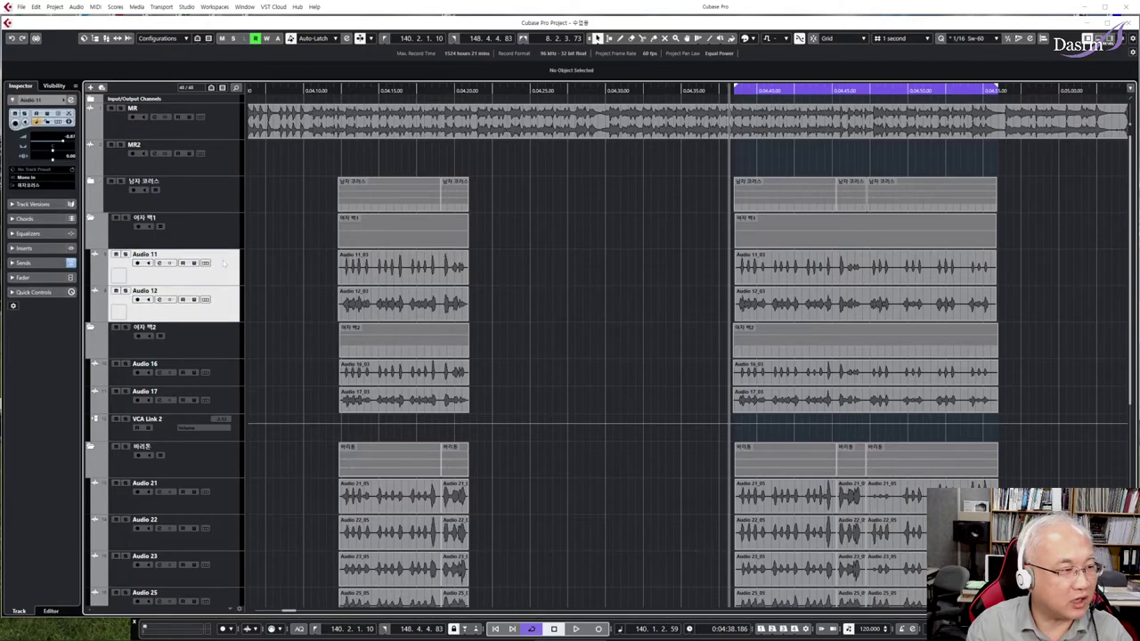
left_click(217, 237)
left_click(90, 219)
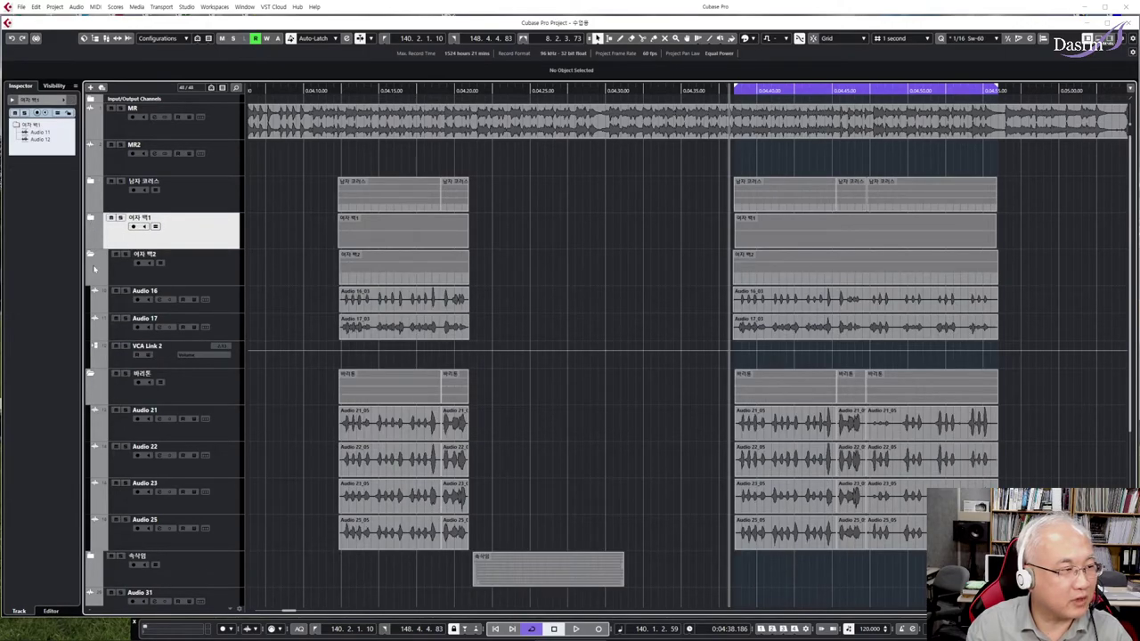
left_click(89, 254)
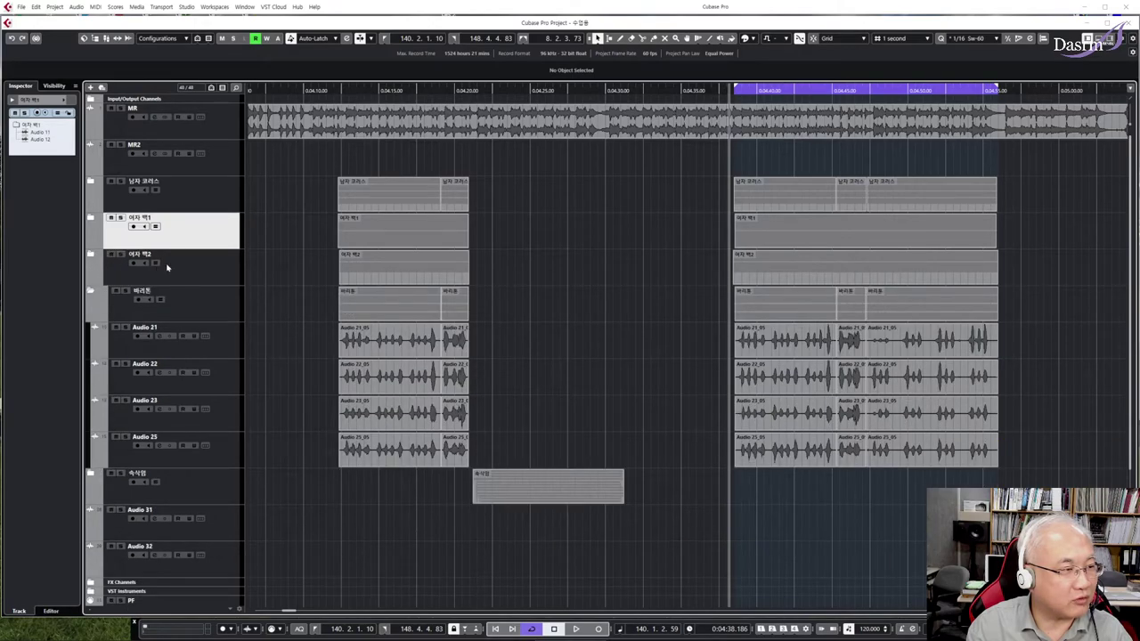
Collapse the 바리톤 folder track containing Audio 21, 22, 23 and 25
left_click(223, 344)
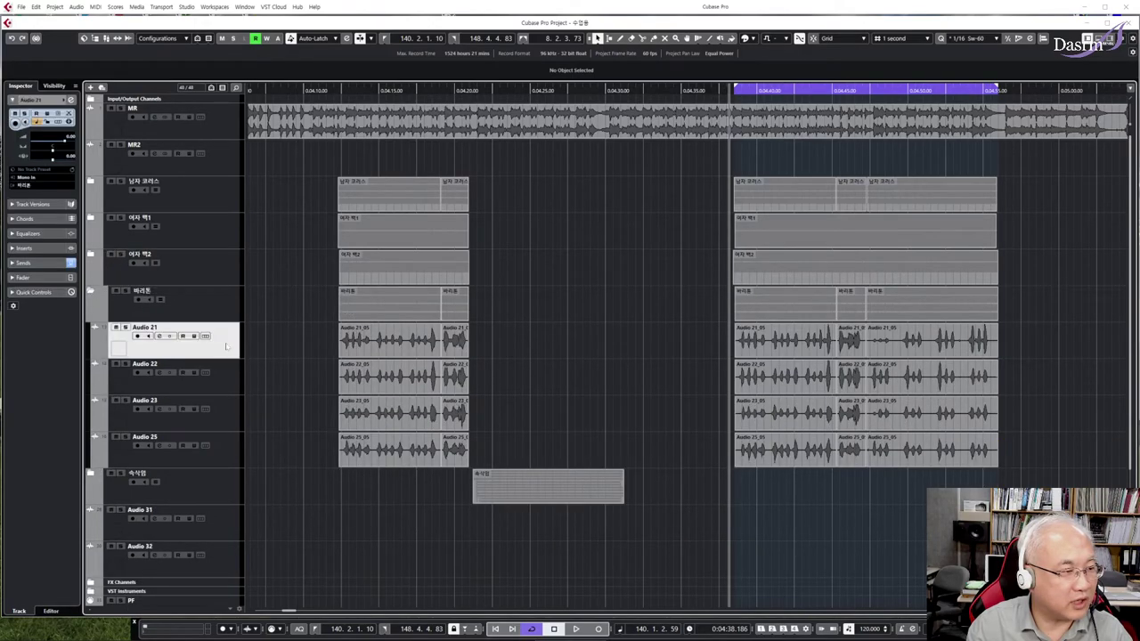
left_click(221, 440, "shift")
left_click(102, 291)
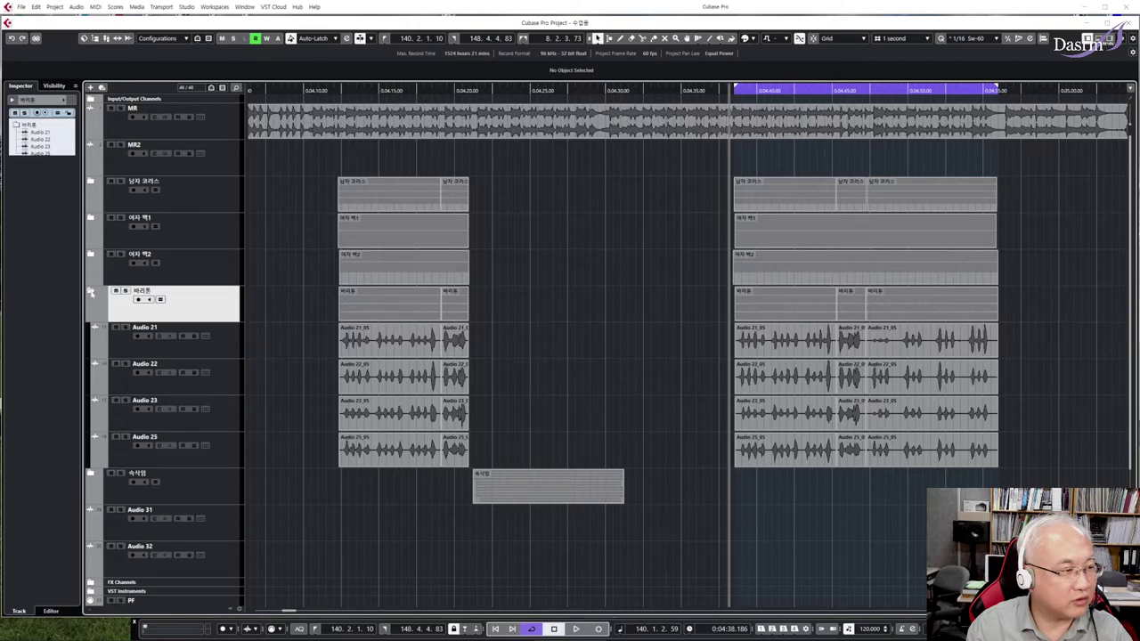
left_click(89, 291)
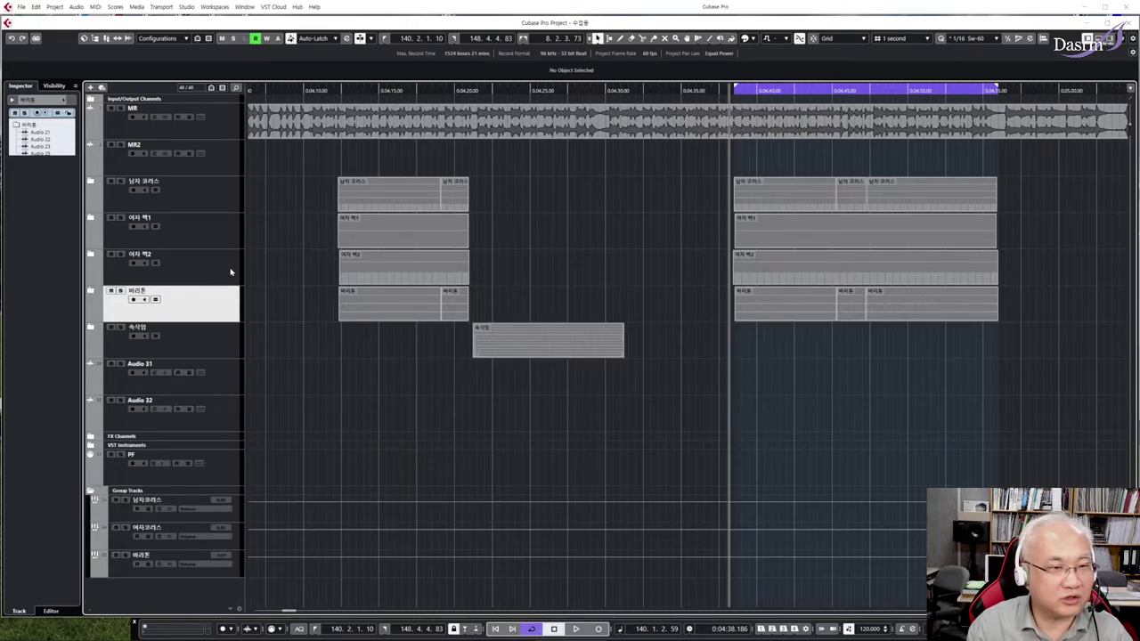
left_click_drag(1030, 371, 710, 158)
left_click(659, 180)
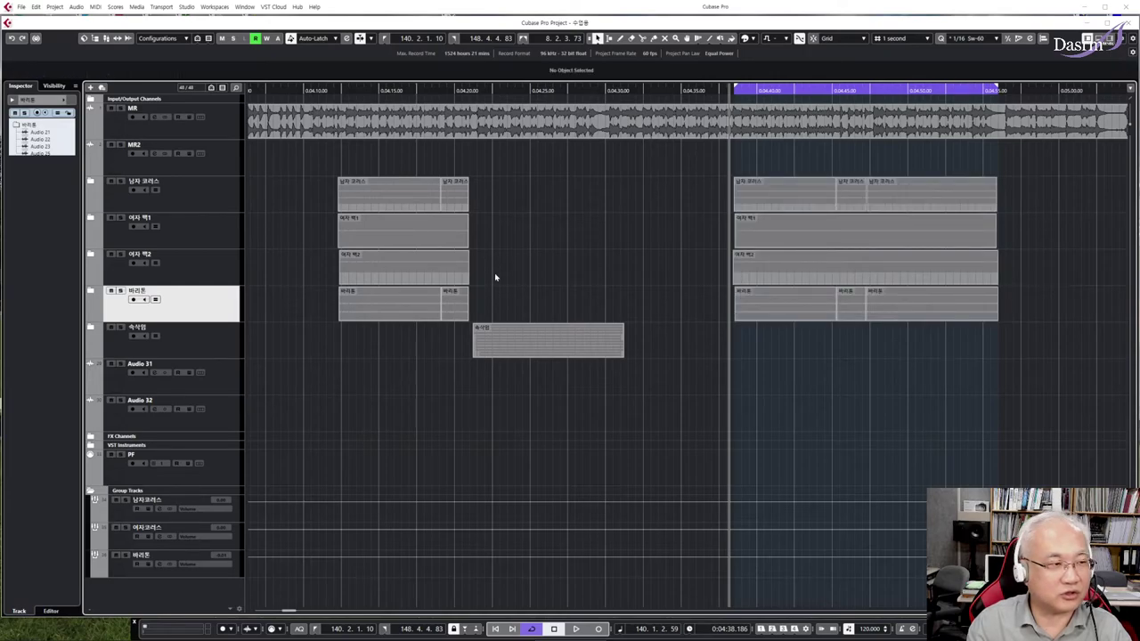
Add one folder track named 전체 directly below the 남자 코러스 folder
left_click(209, 197)
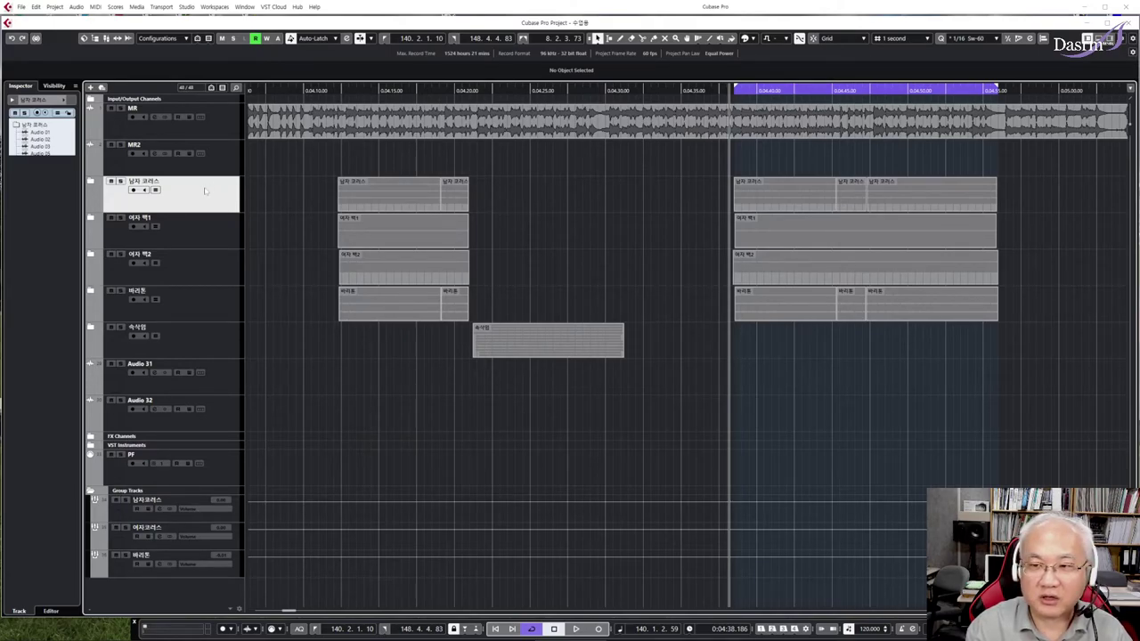
right_click(204, 189)
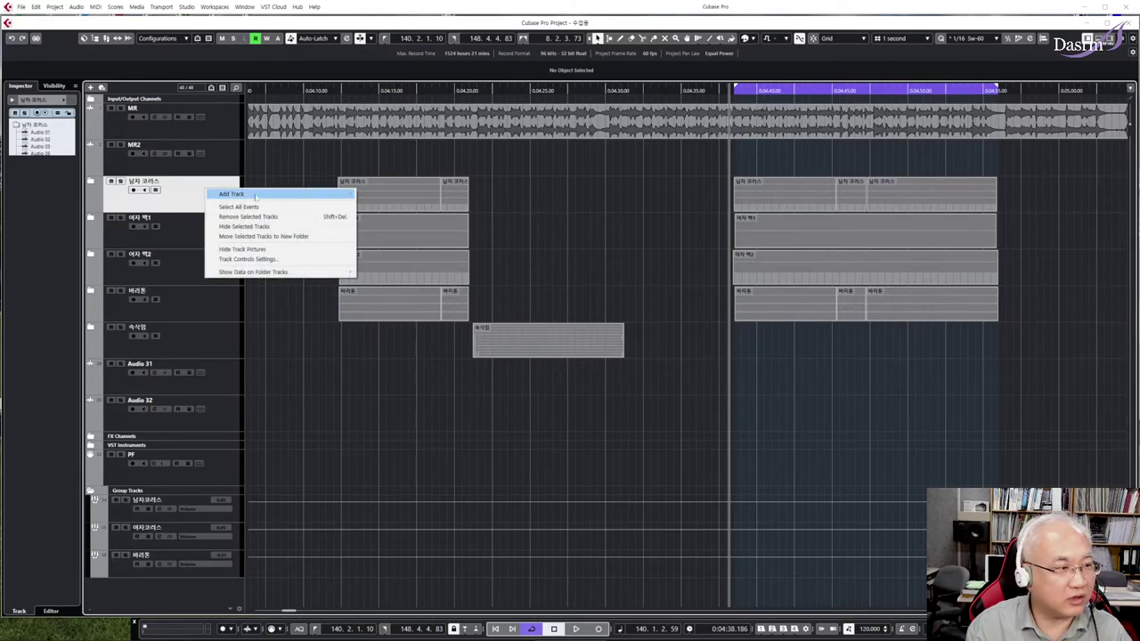
mouse_move(250, 194)
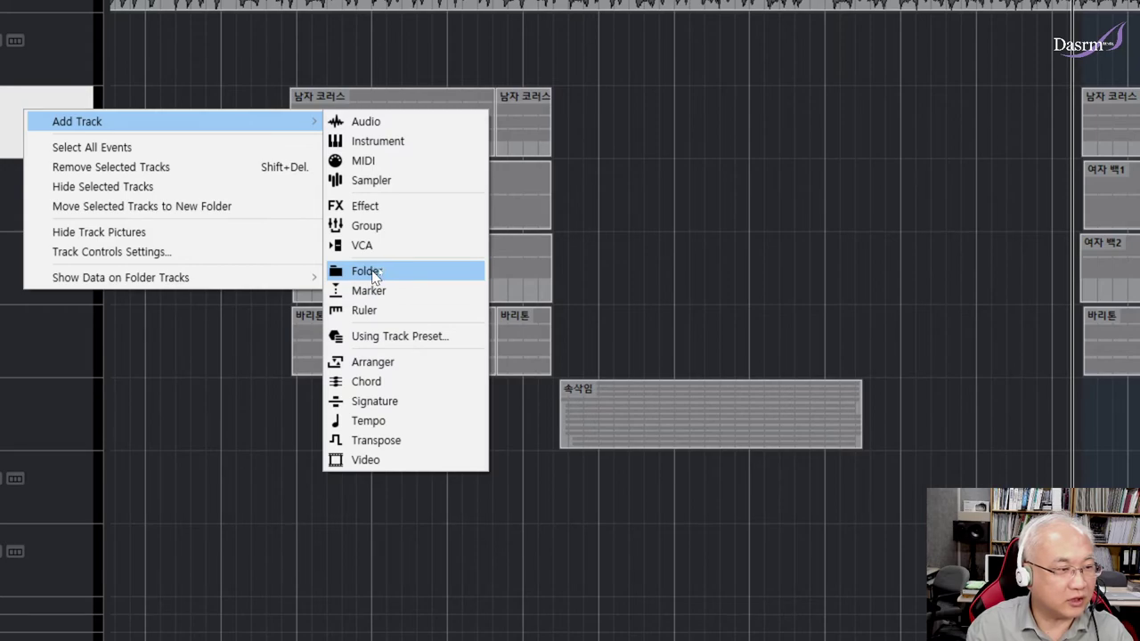
left_click(372, 272)
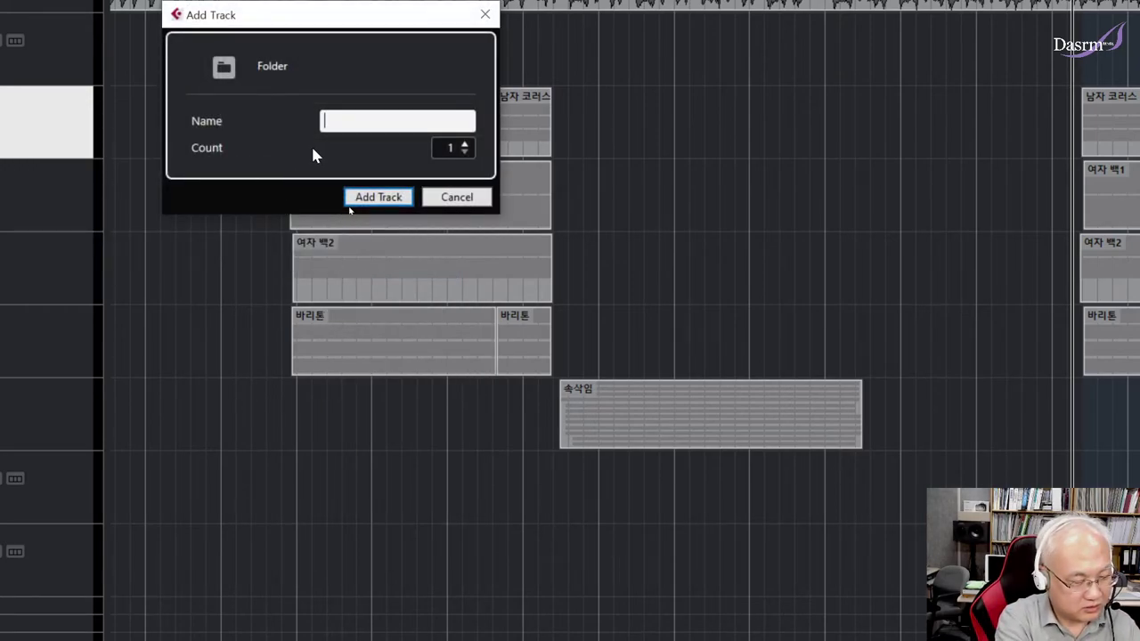
type("w")
key("BackSpace")
type("ㅈ")
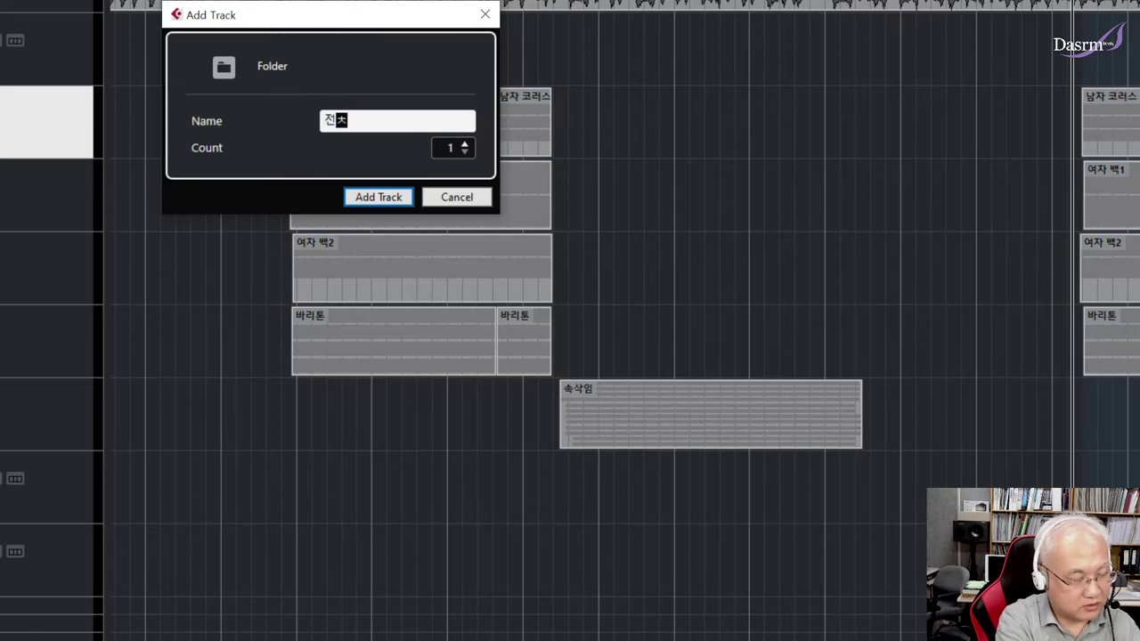
key("Return")
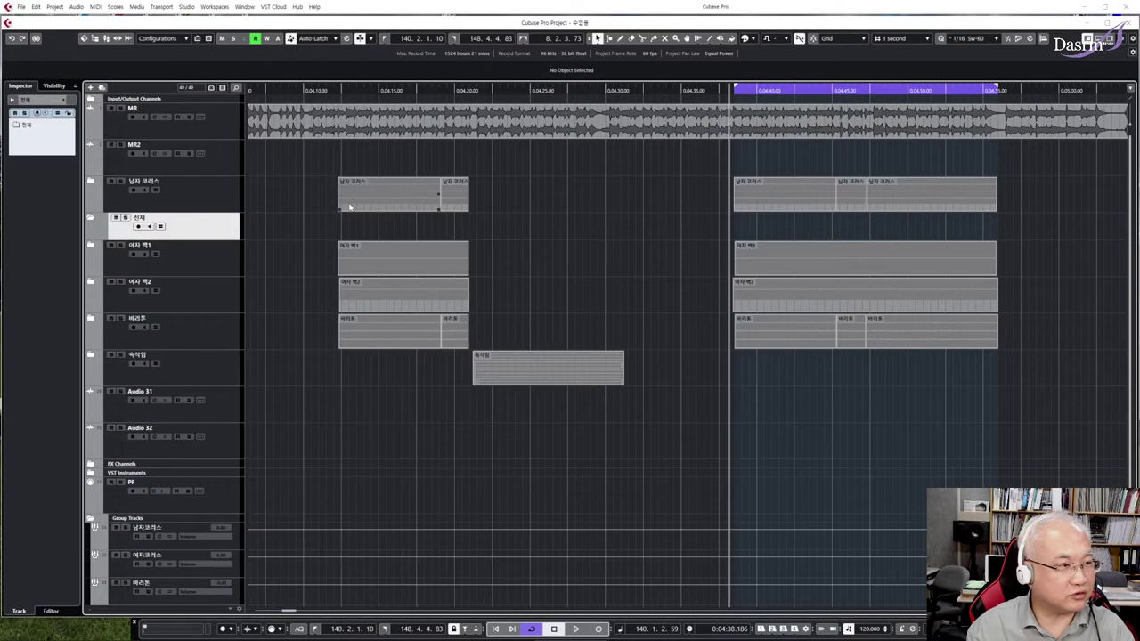
Place the 전체 folder above 남자 코러스 and move the five folders from 남자 코러스 to 속삭임 into it
left_click_drag(52, 202, 53, 131)
left_click_drag(222, 202, 224, 185)
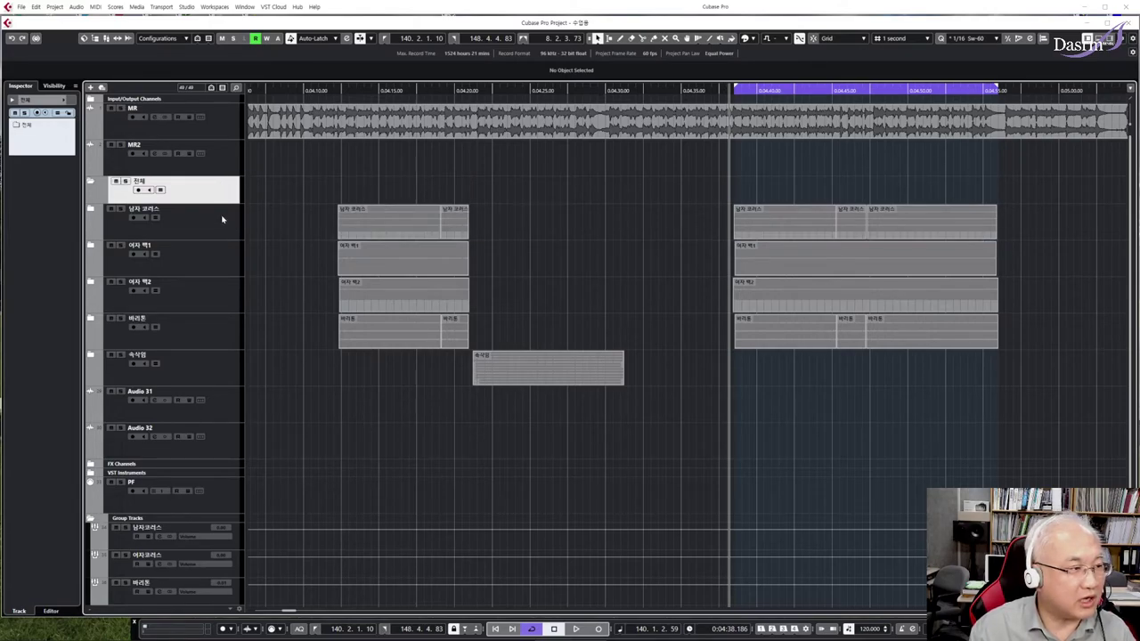
left_click(222, 218)
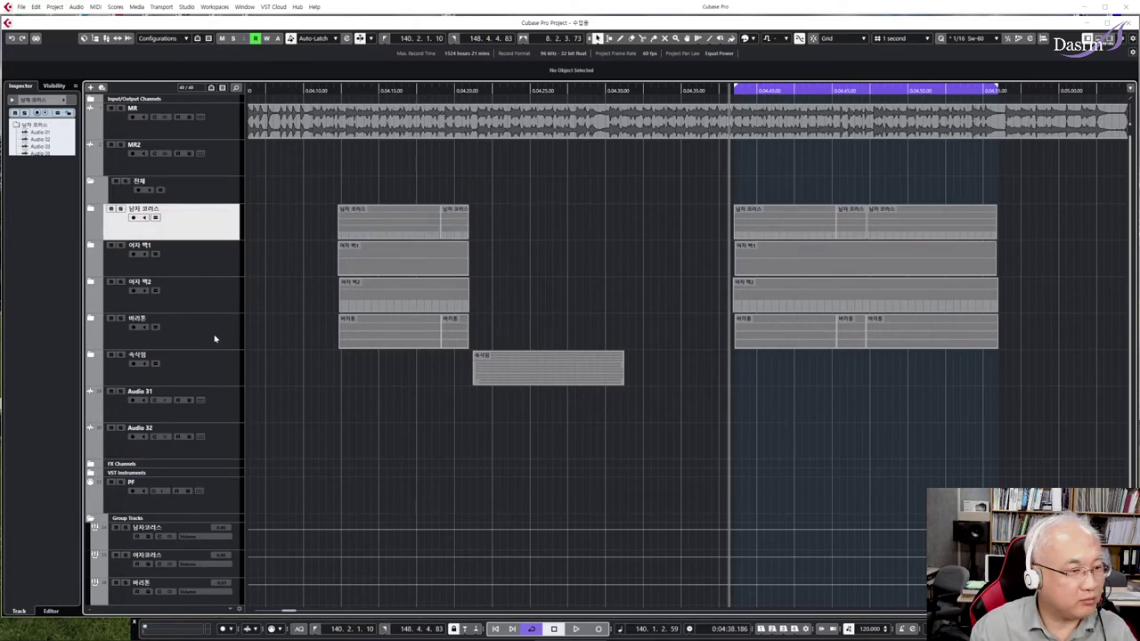
left_click(215, 363, "shift")
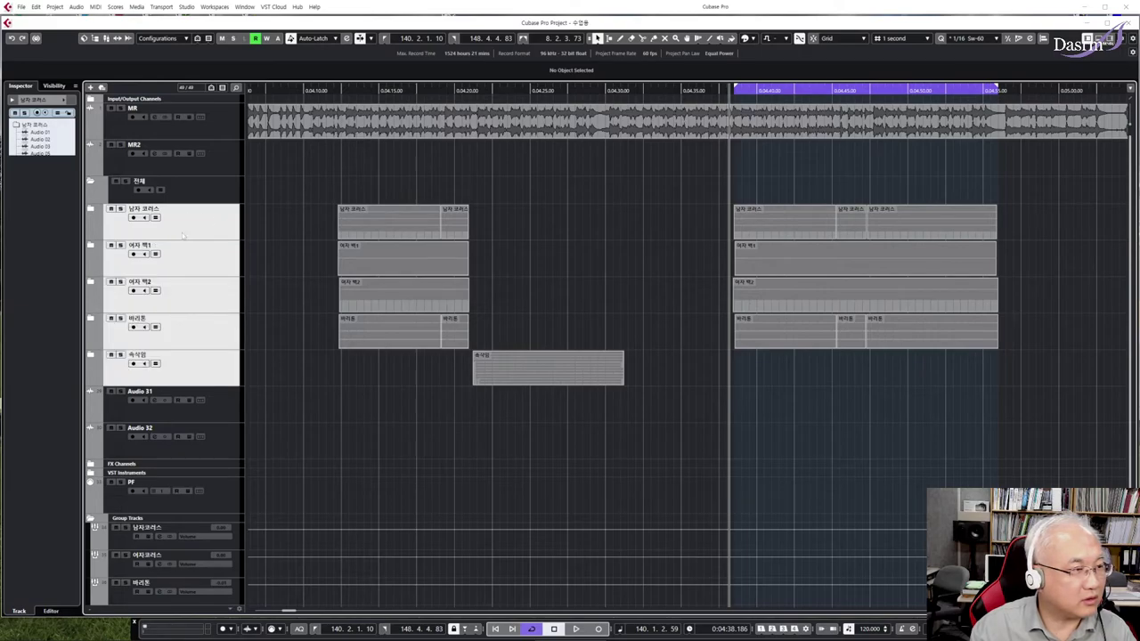
left_click_drag(183, 230, 191, 201)
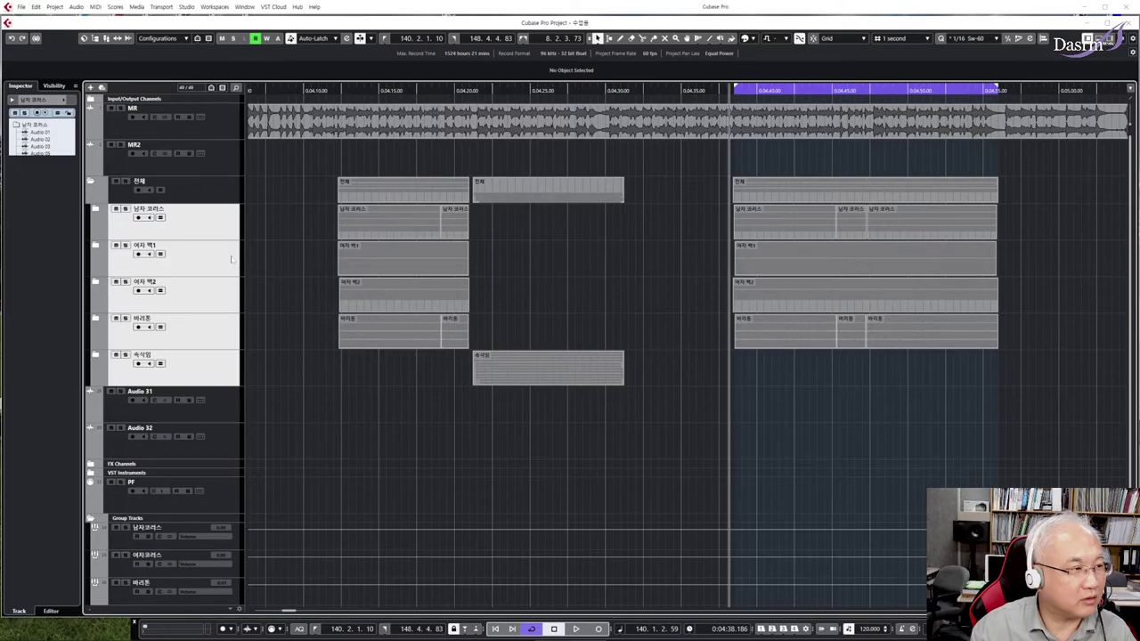
Collapse the 전체 folder track so that its subfolders are hidden
left_click(90, 181)
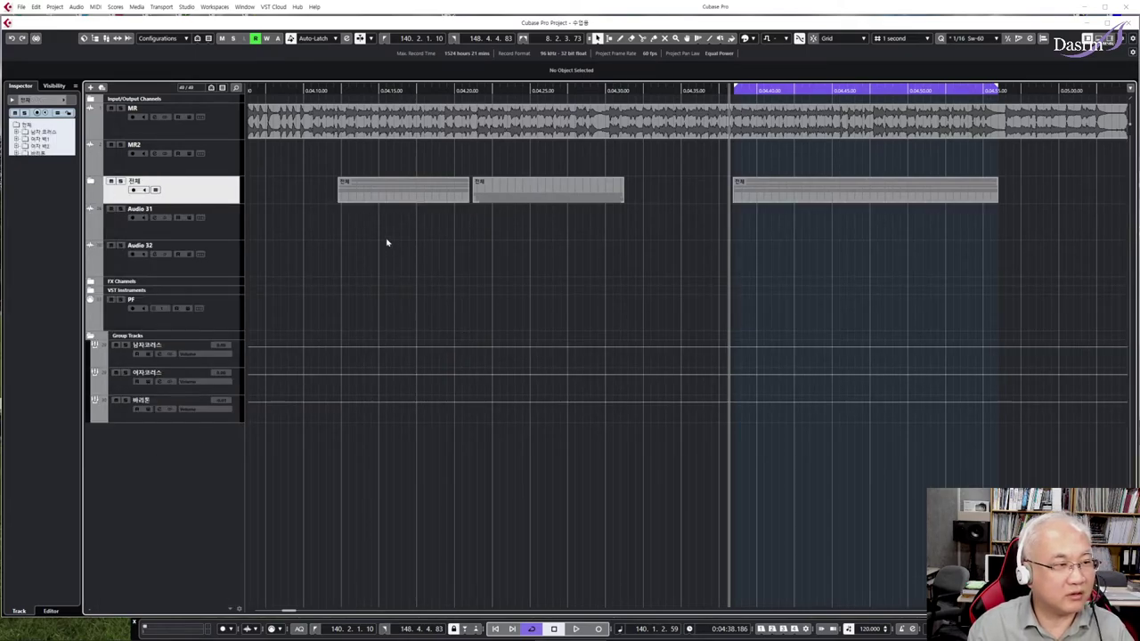
left_click_drag(1030, 244, 325, 157)
left_click(399, 259)
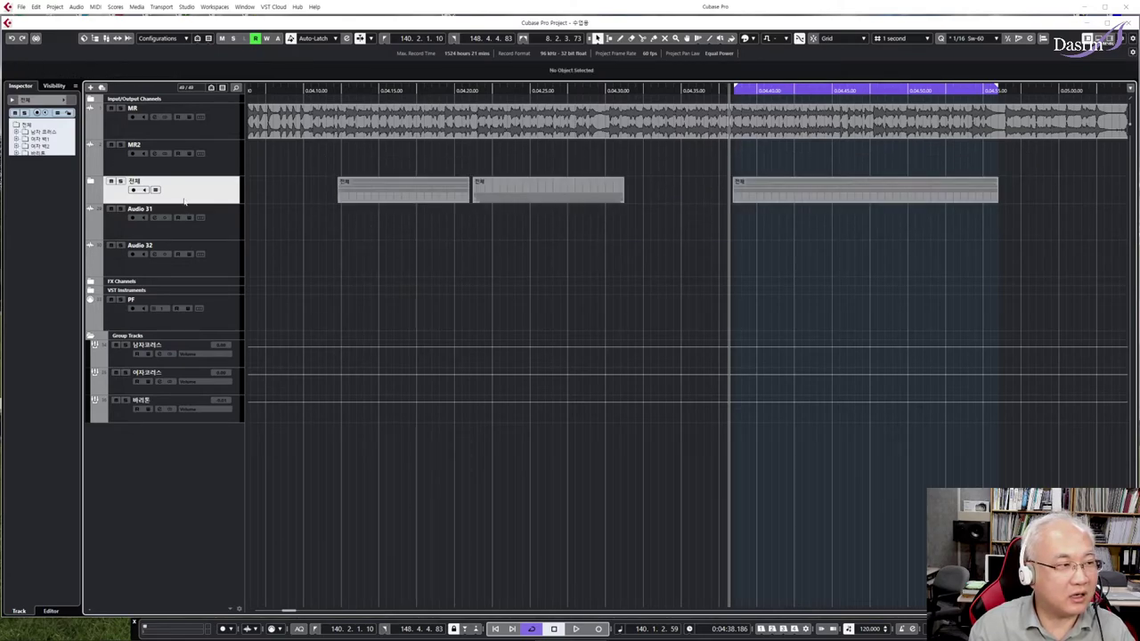
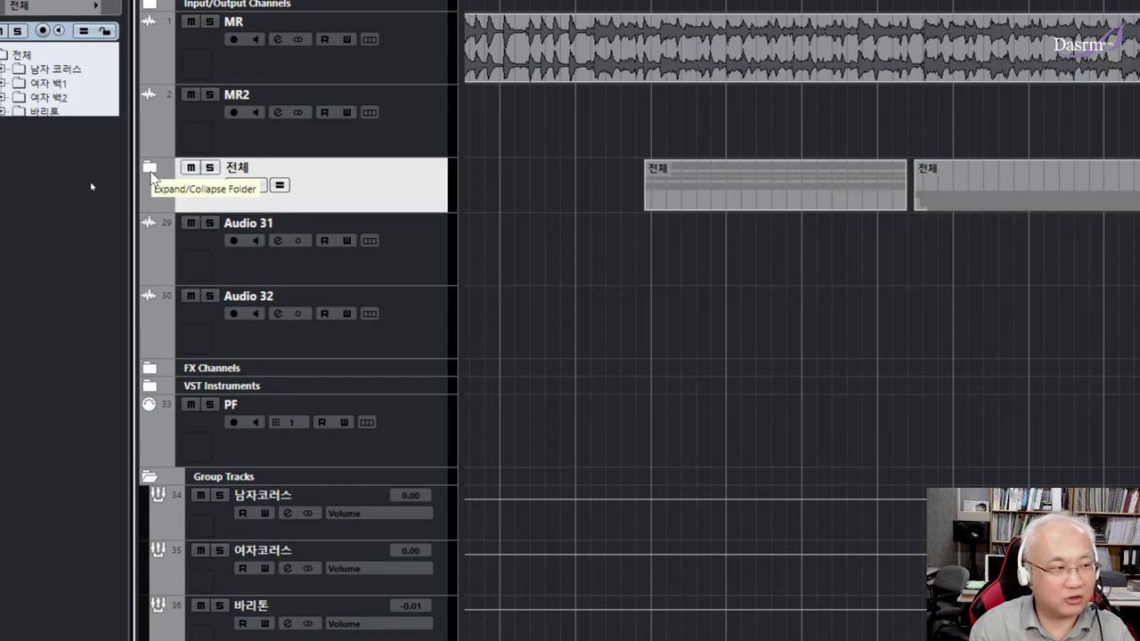
Expand the 전체 folder and go through its subfolders from 남자 코러스 to 속삭임
left_click(149, 169)
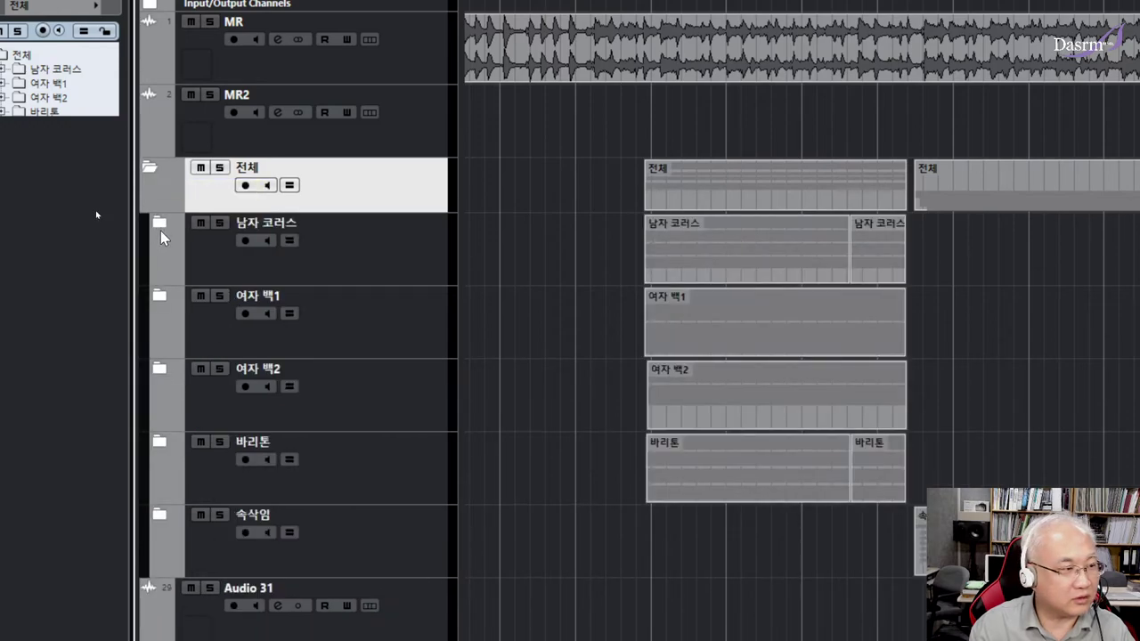
left_click(381, 322)
left_click(400, 392)
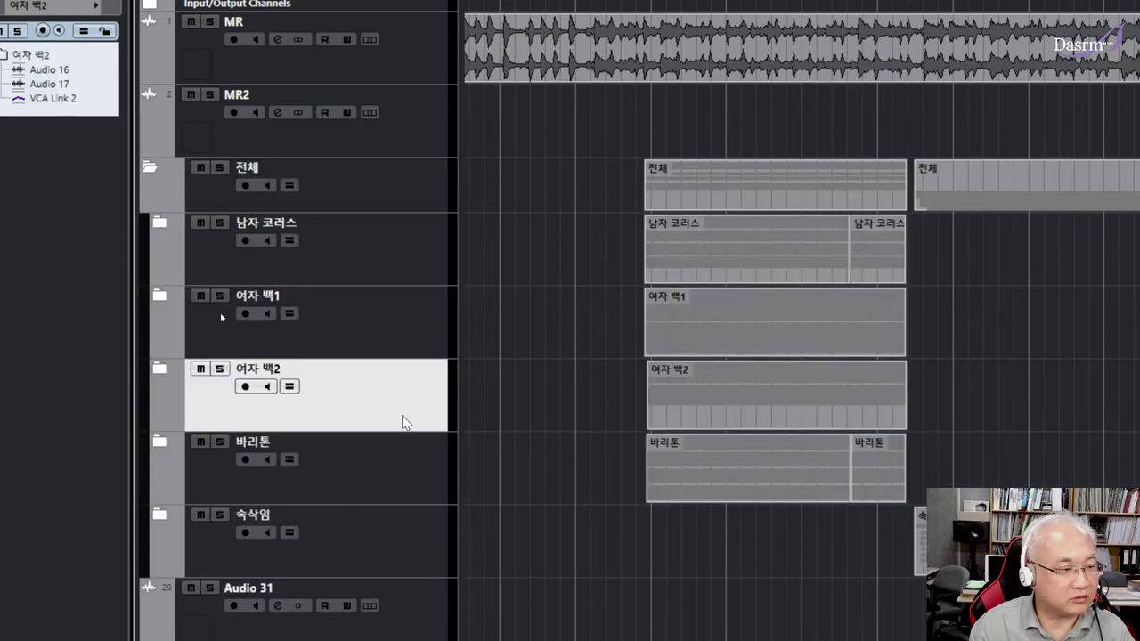
left_click(409, 473)
left_click(398, 537)
left_click(397, 470)
left_click(393, 372)
left_click(388, 307)
left_click(381, 241)
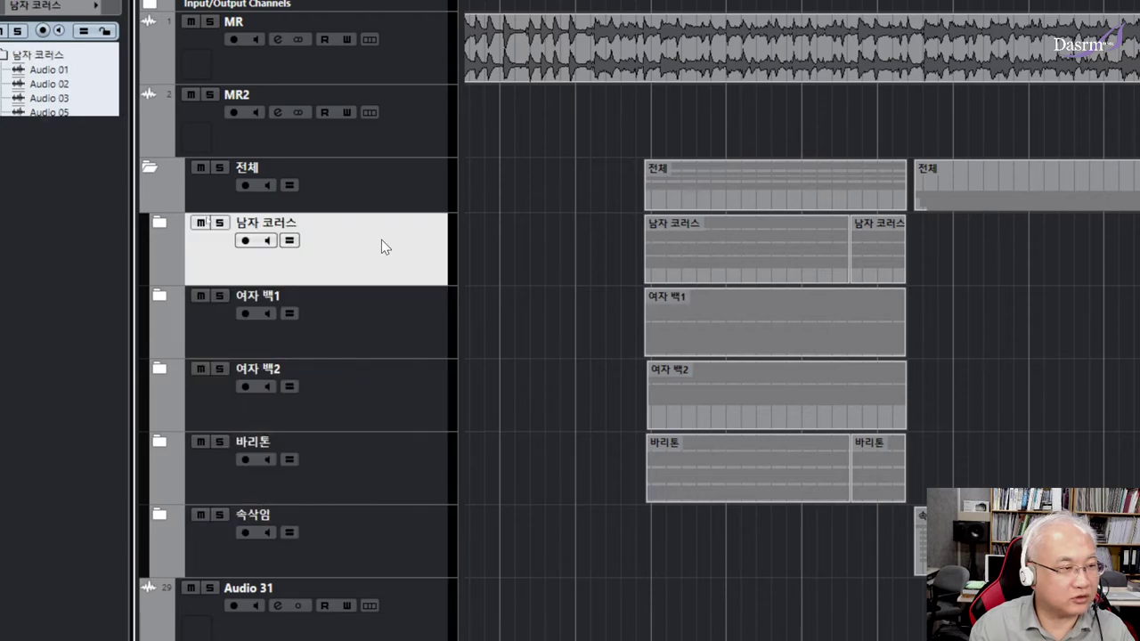
Expand 남자 코러스 to inspect Audio 01, 02, 03 and 05, and collapse it together with the 전체 folder
left_click(159, 227)
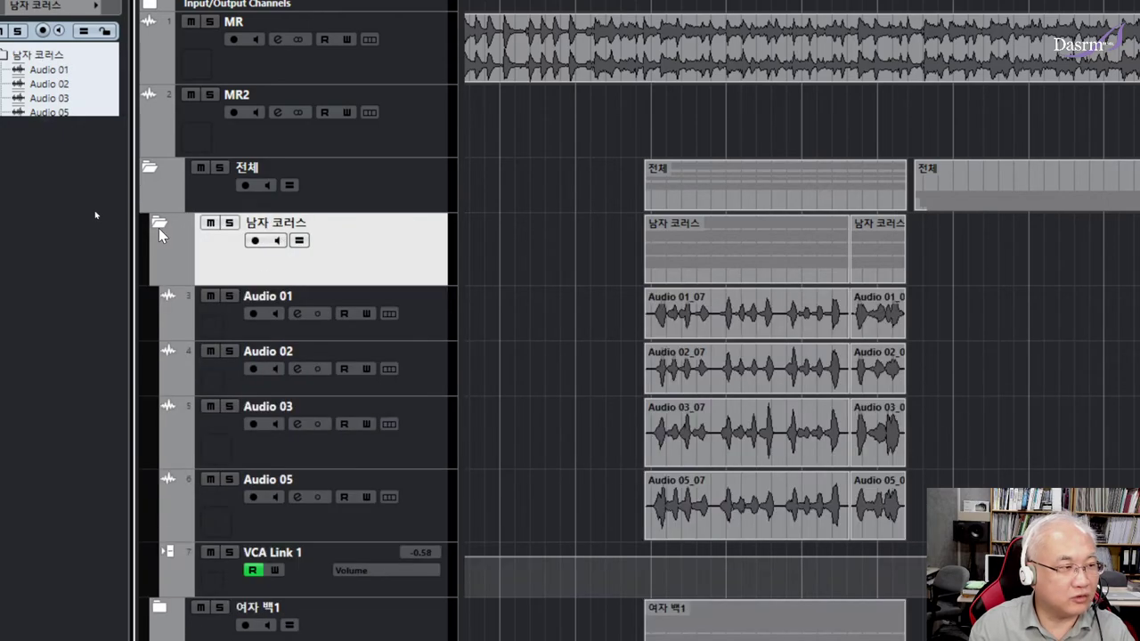
left_click(427, 326)
left_click(415, 514, "shift")
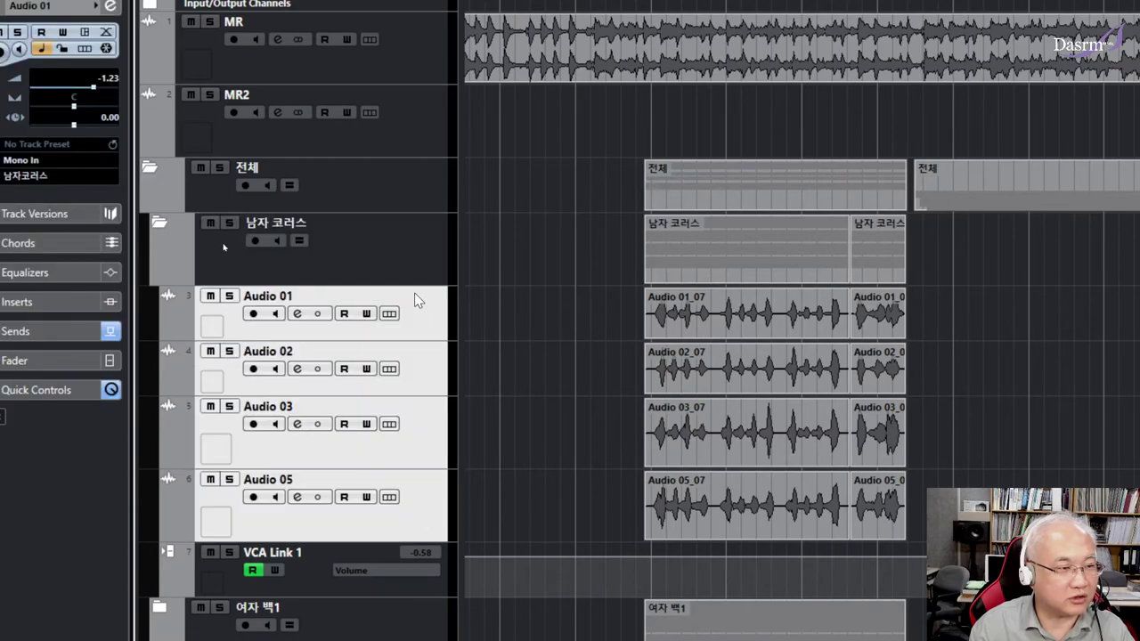
left_click(413, 256)
left_click(159, 224)
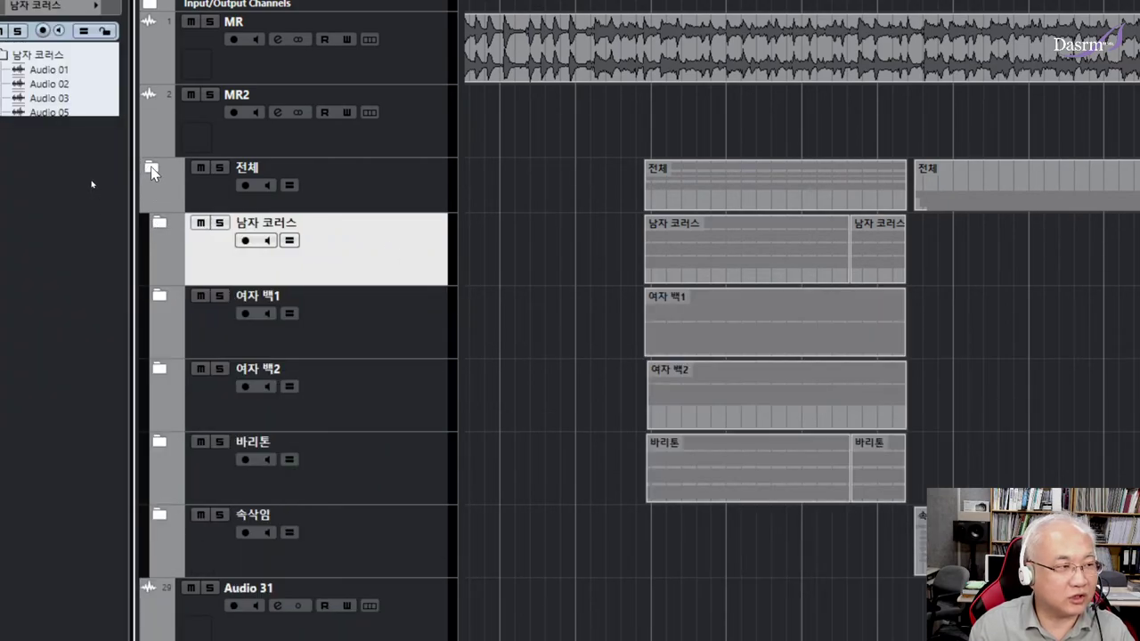
left_click(151, 167)
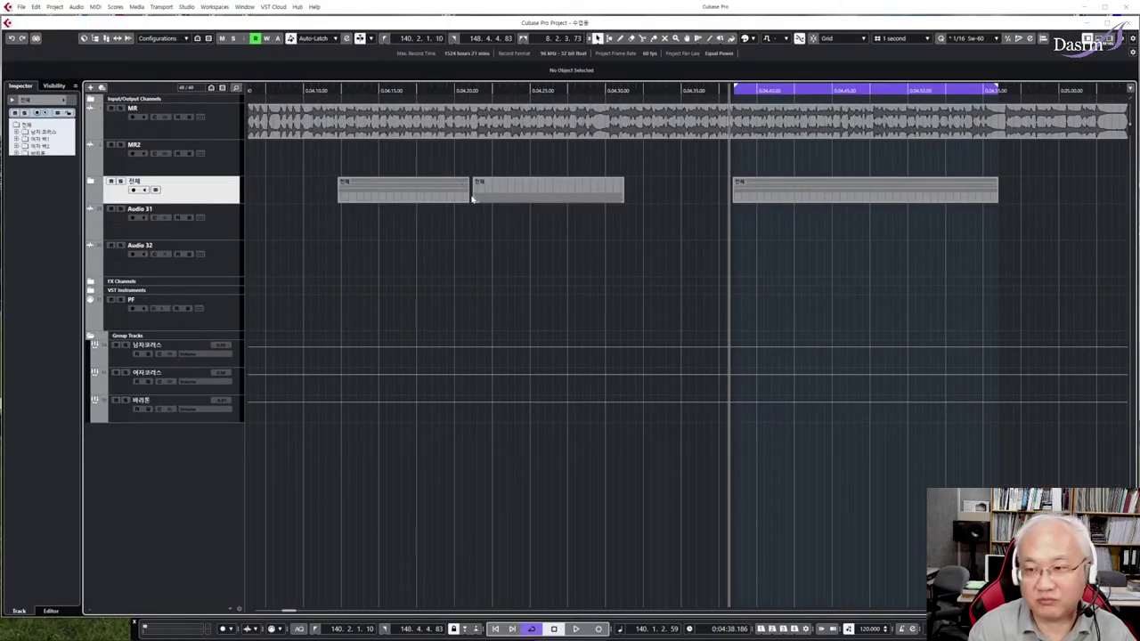
Close the 수업용 project without saving the changes
left_click(21, 6)
left_click(50, 59)
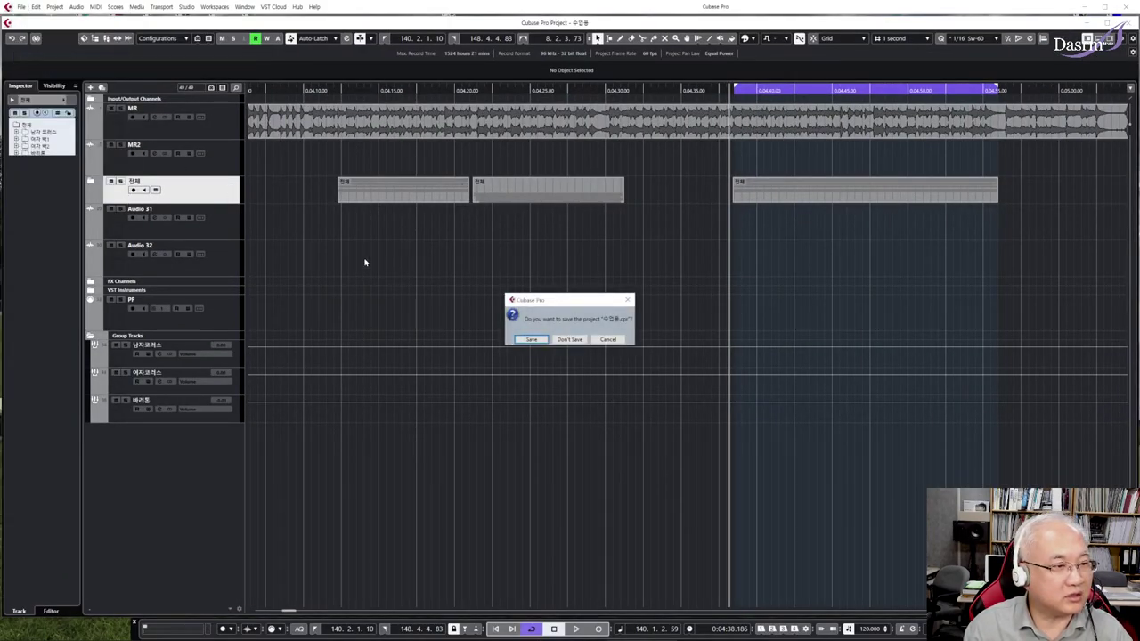
left_click(563, 336)
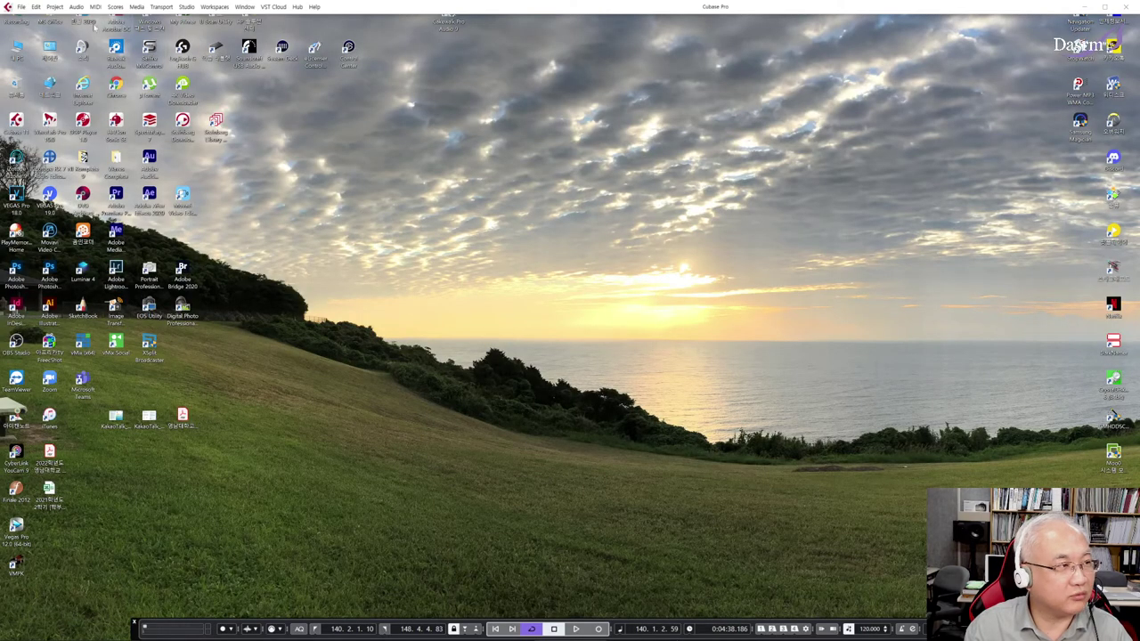
Open the recent project 녹음원본 and dismiss the missing plug-in warnings
left_click(20, 6)
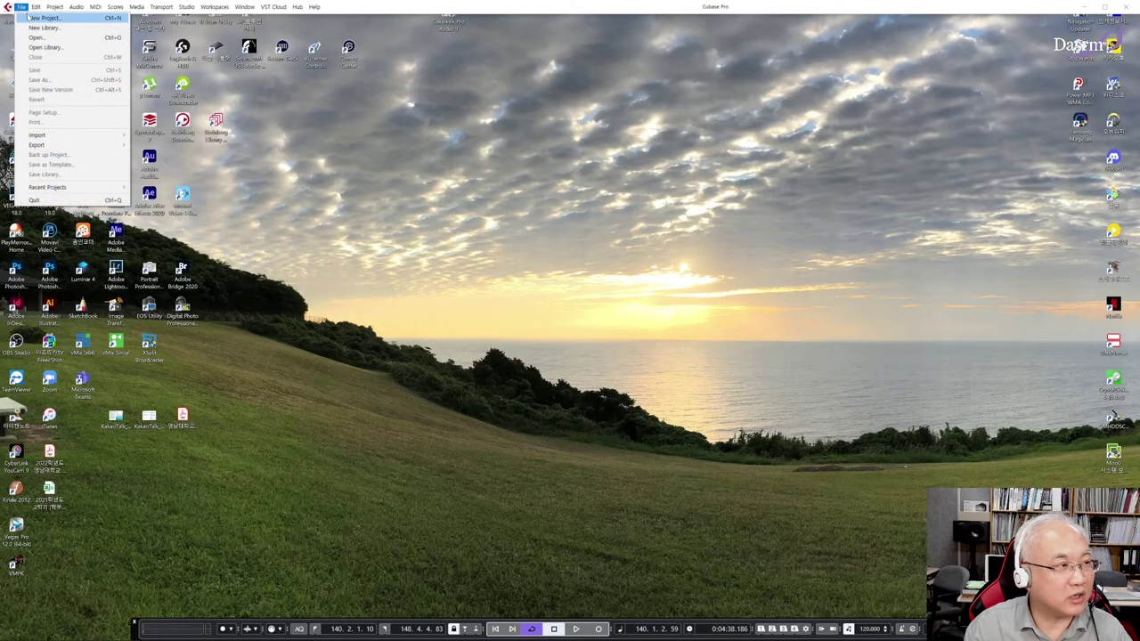
left_click(29, 17)
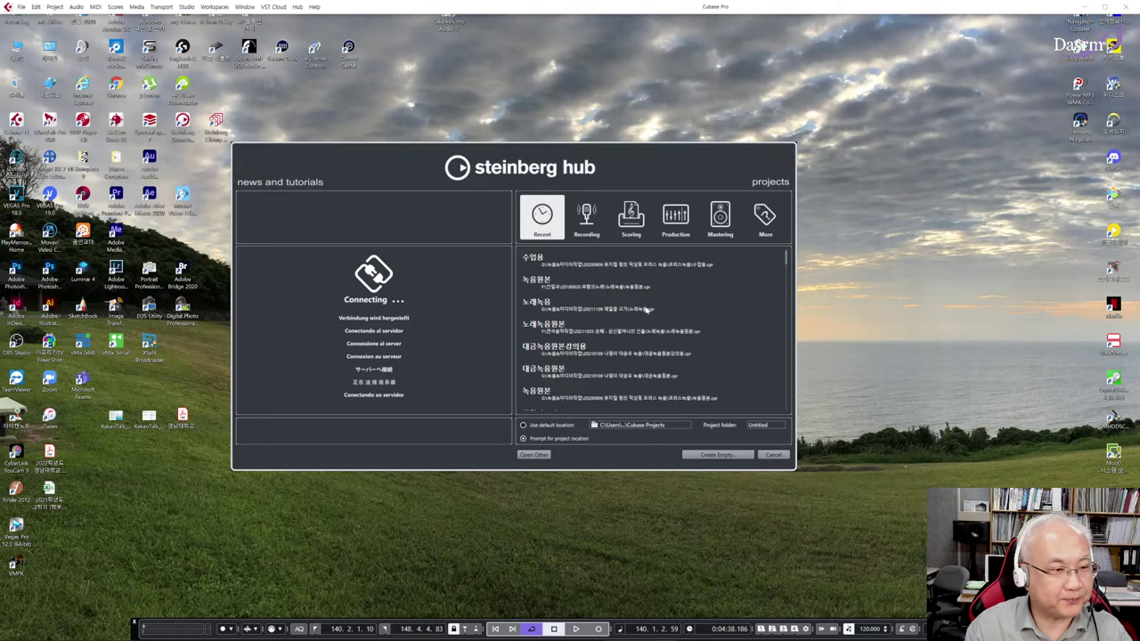
left_click(646, 285)
left_click(719, 455)
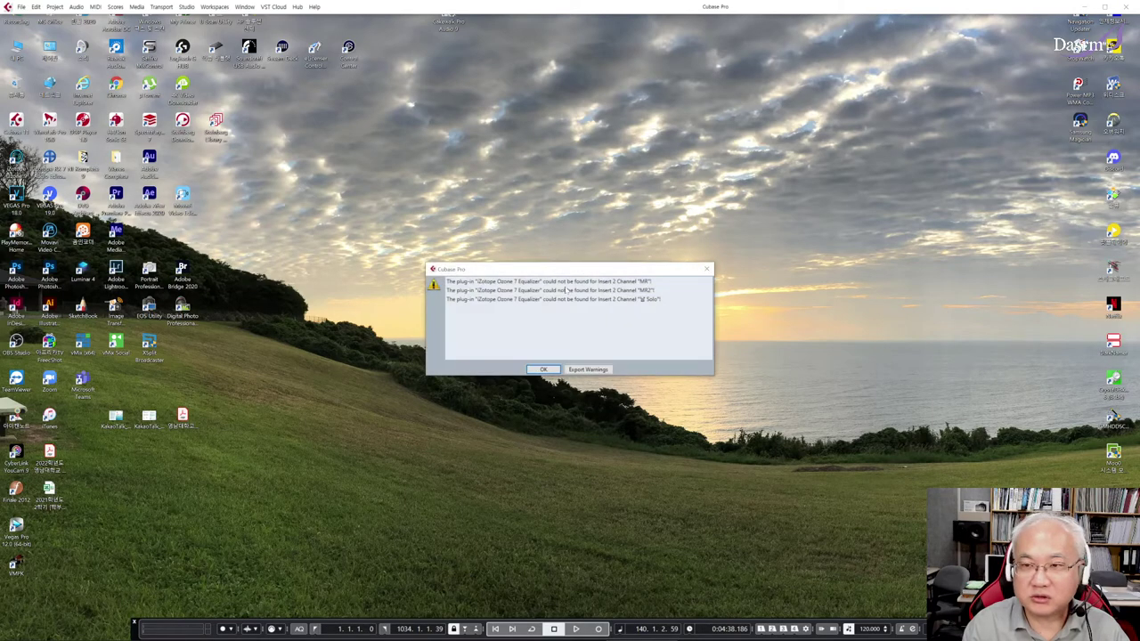
left_click(545, 370)
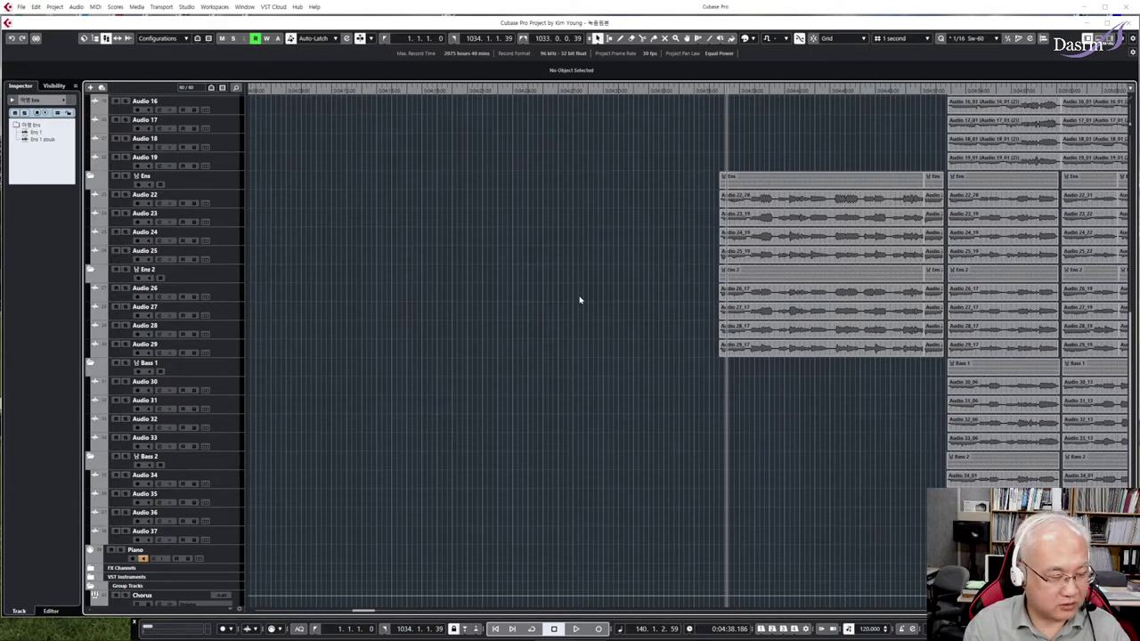
Examine how the solo, ensemble, bass and group tracks are organized into folders across the 녹음원본 project
scroll(575, 303, "up", 10)
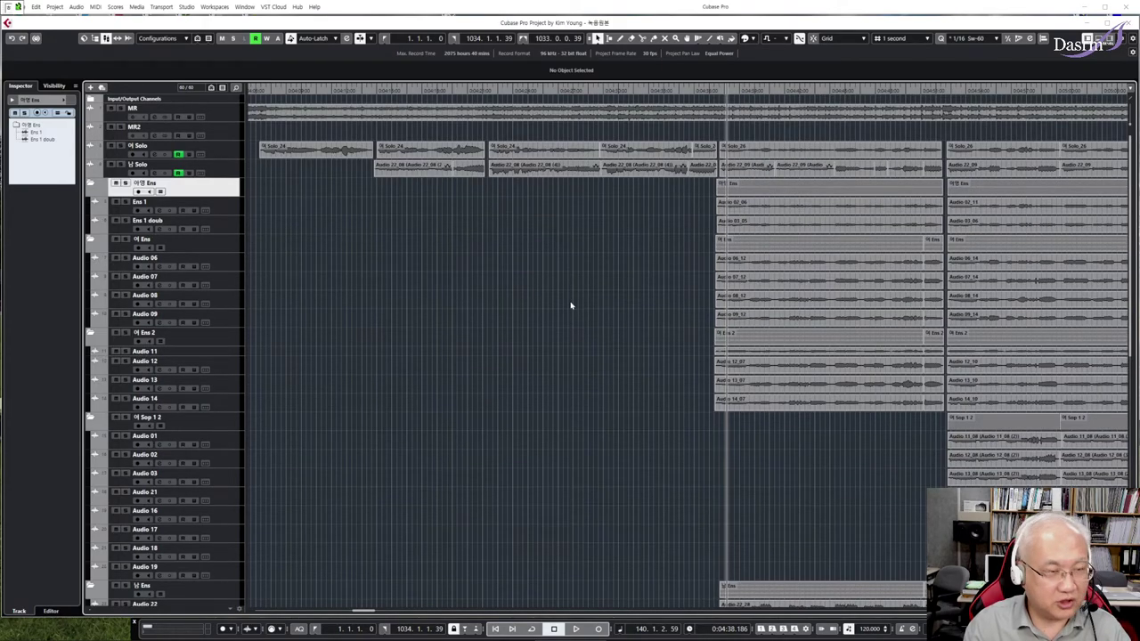
key("g")
key("g")
key("g")
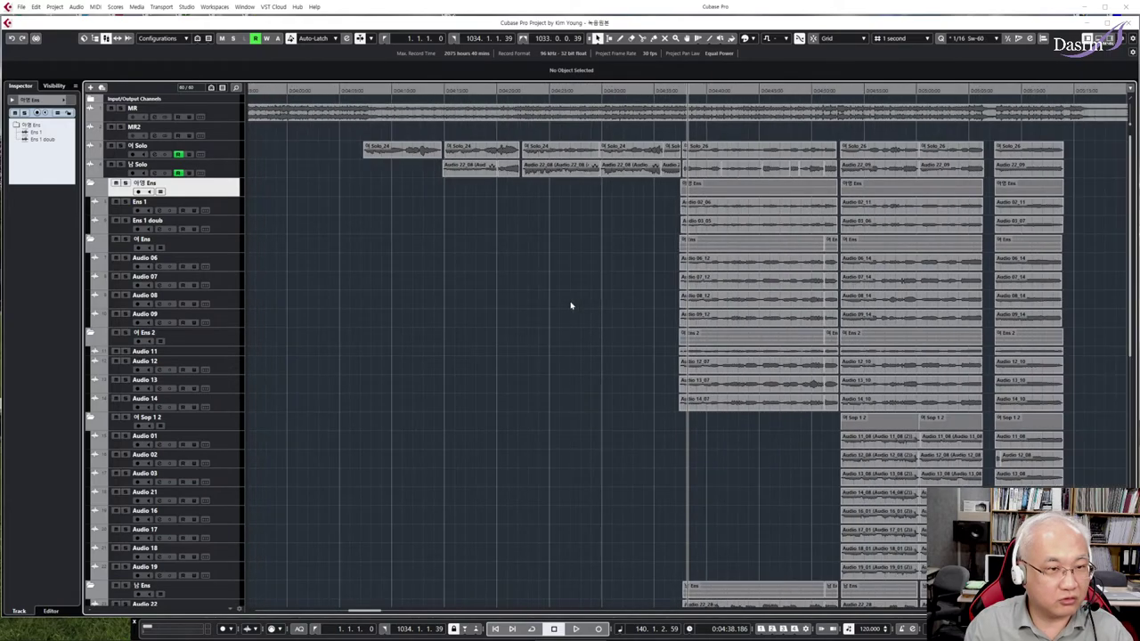
key("g")
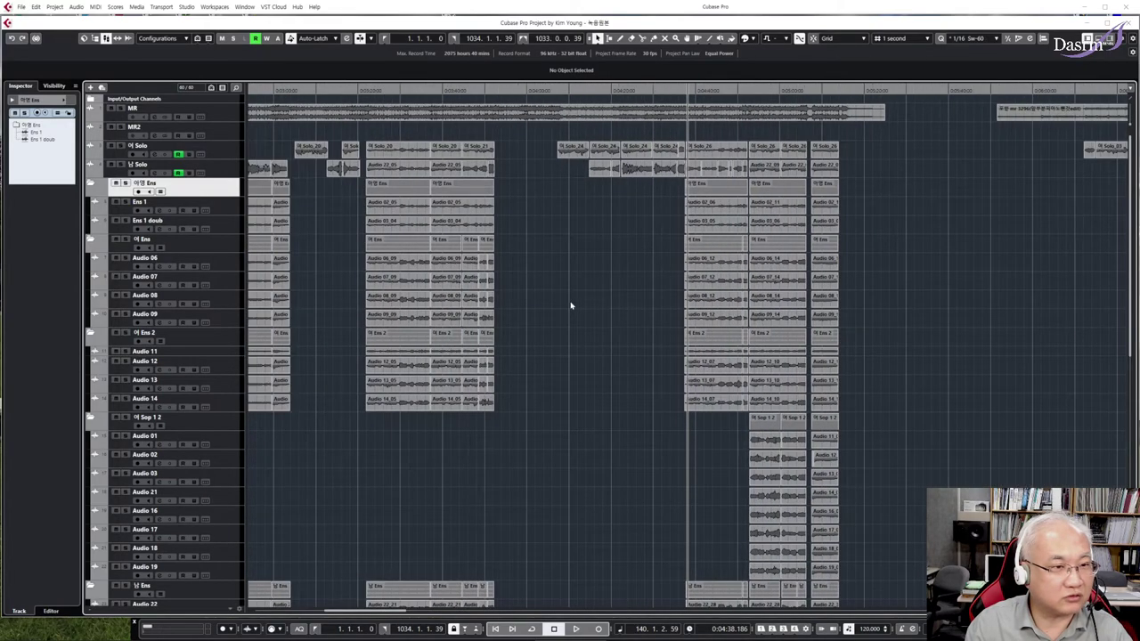
scroll(561, 307, "left", 3)
scroll(547, 303, "left", 3)
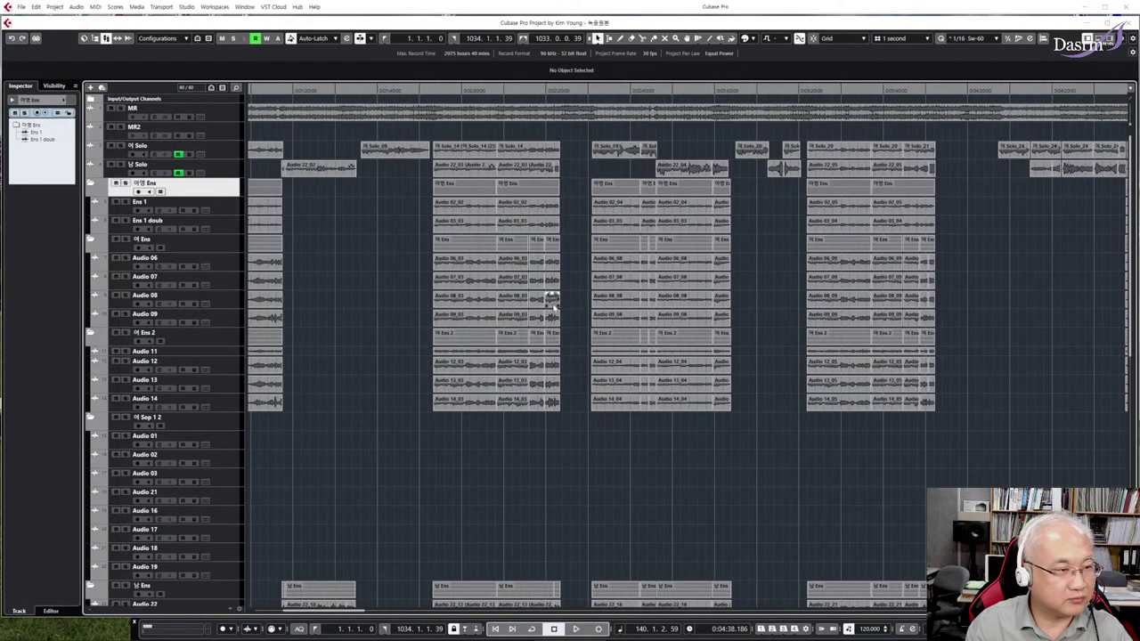
scroll(551, 305, "down", 10)
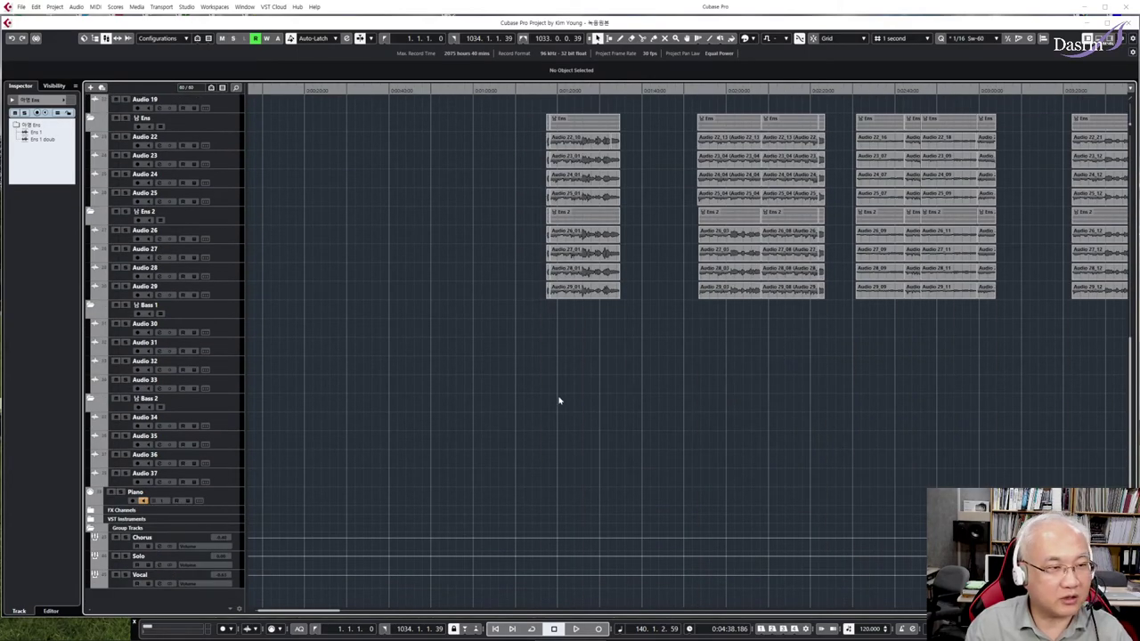
scroll(558, 399, "up", 10)
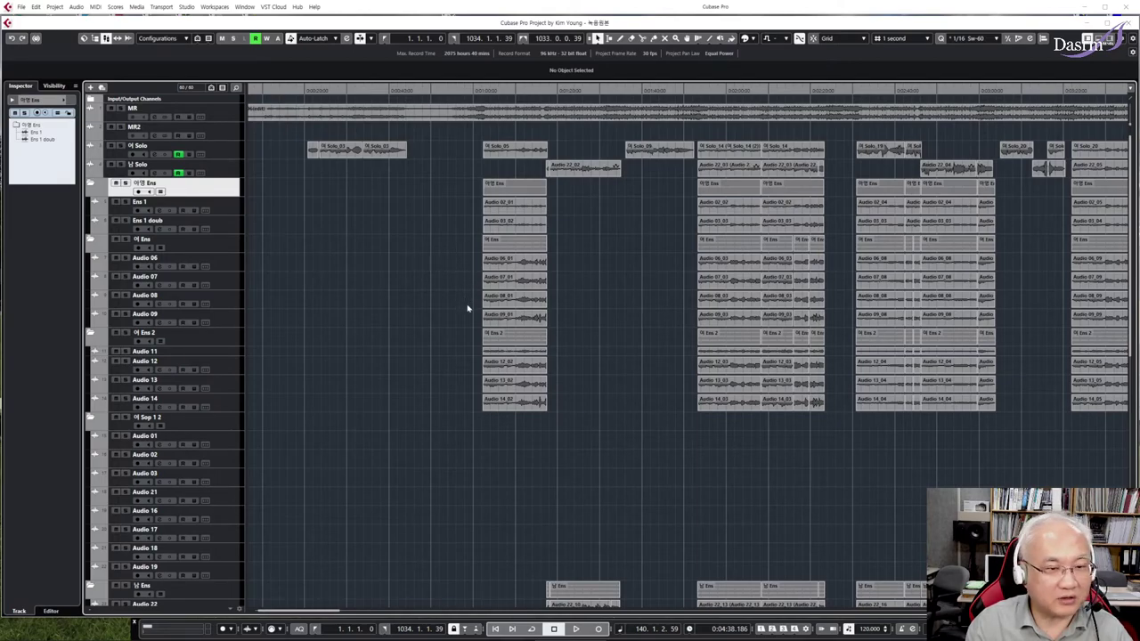
Enlarge the track heights and set the project cursor to about 0:04:37, where the last 혼성 ensemble section begins
key("shift+h")
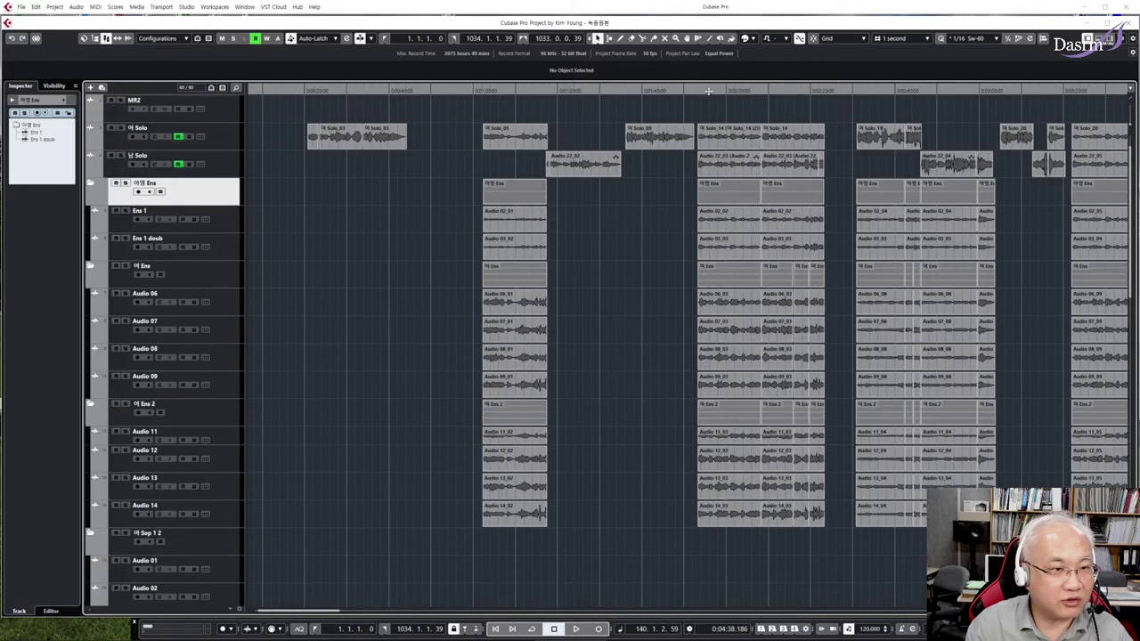
scroll(641, 160, "right", 10)
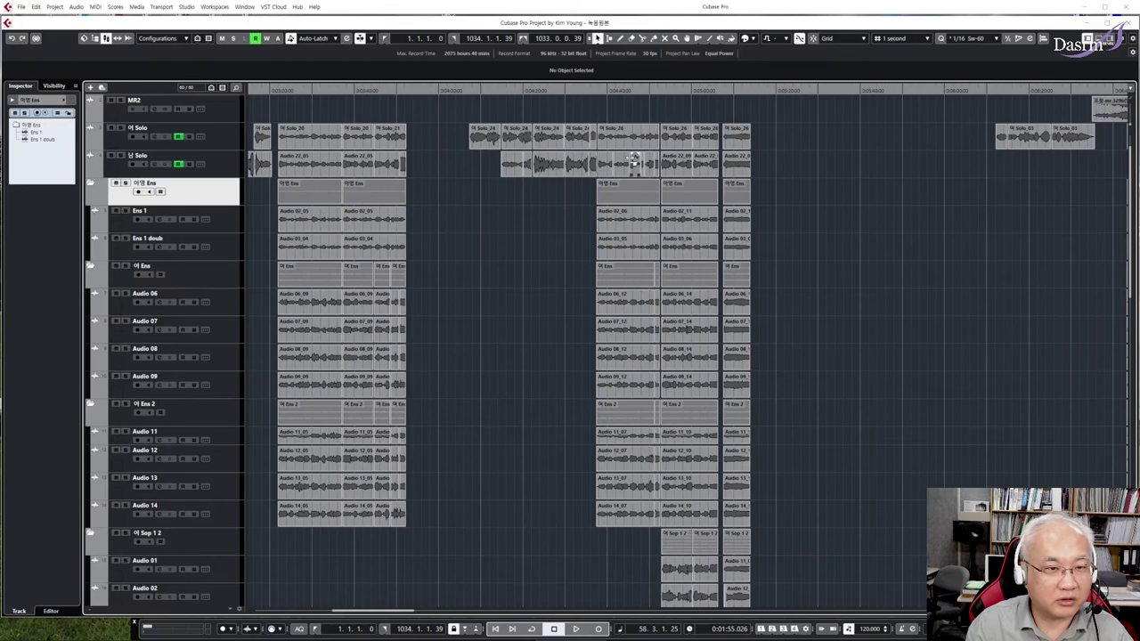
left_click(686, 90)
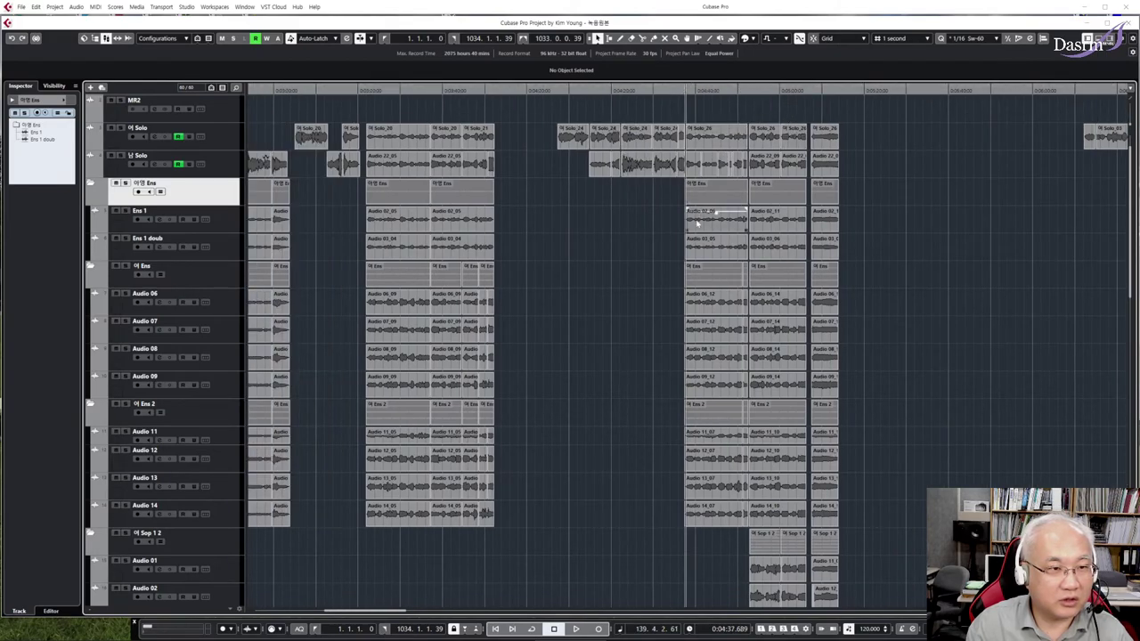
Collapse all the ensemble, 여 Sop 1 2, 남 Bass 1 and 남 Bass 2 folder tracks
scroll(697, 225, "down", 3)
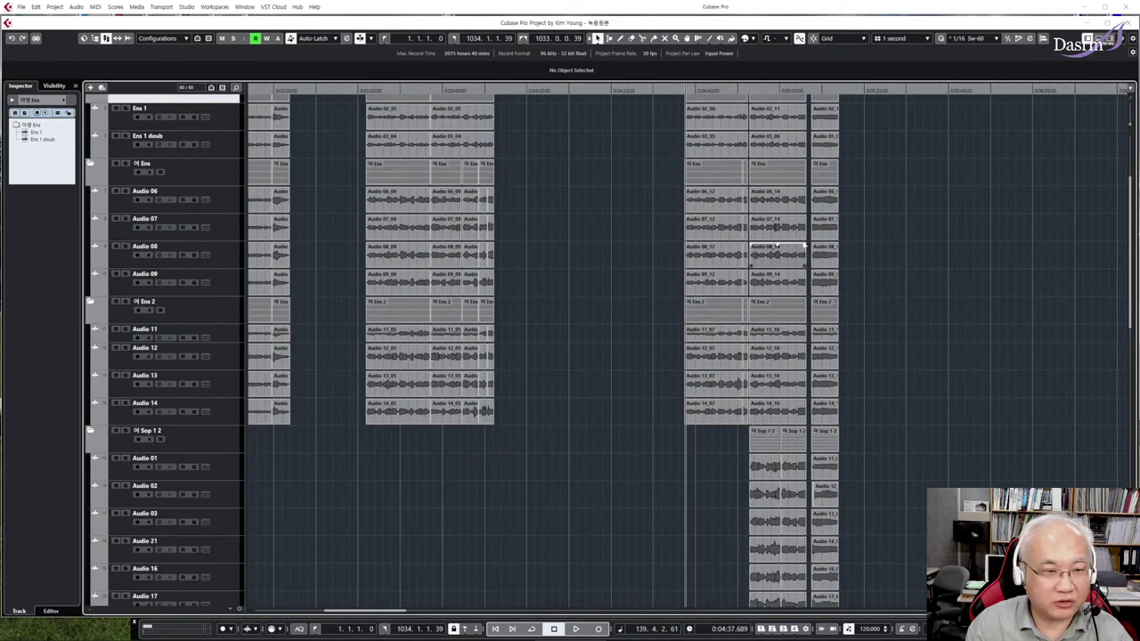
scroll(785, 207, "down", 15)
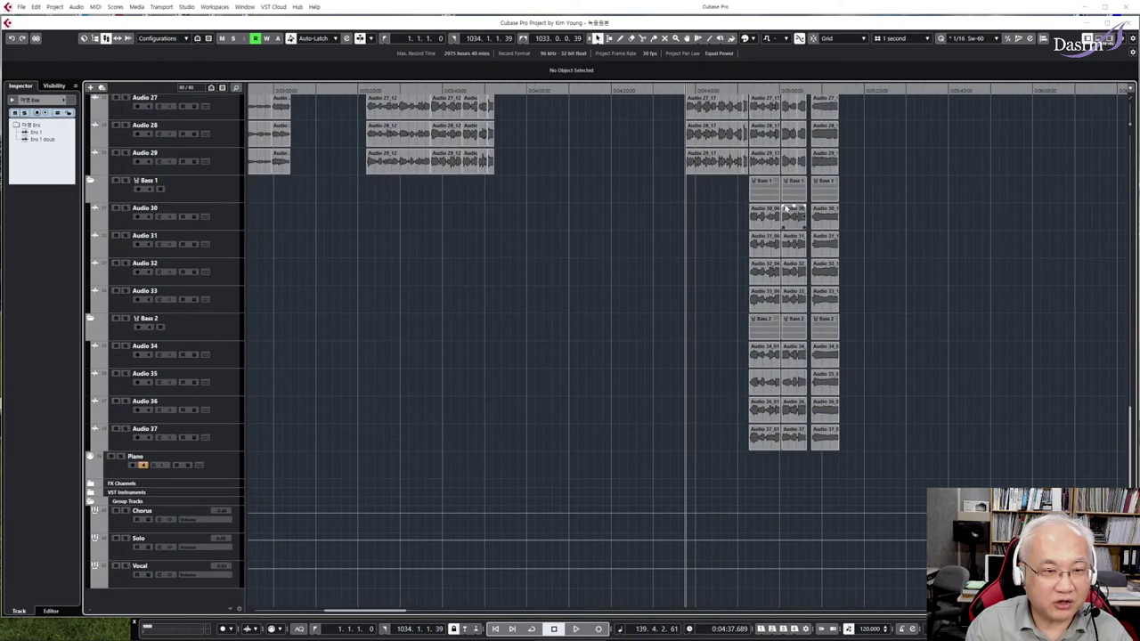
scroll(785, 207, "up", 9)
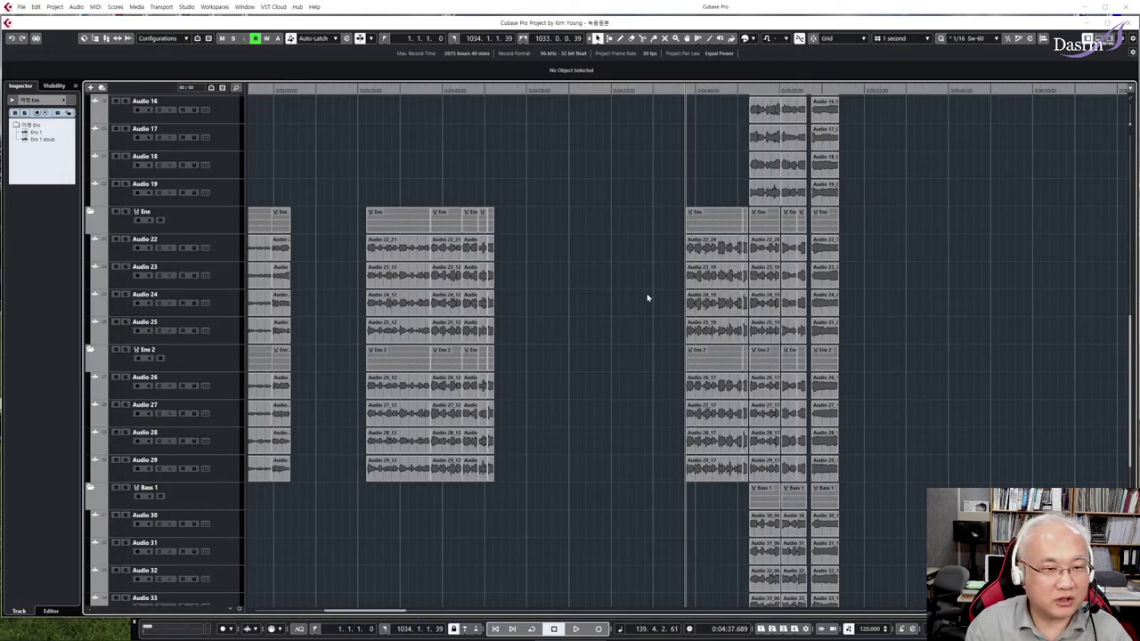
scroll(641, 279, "up", 10)
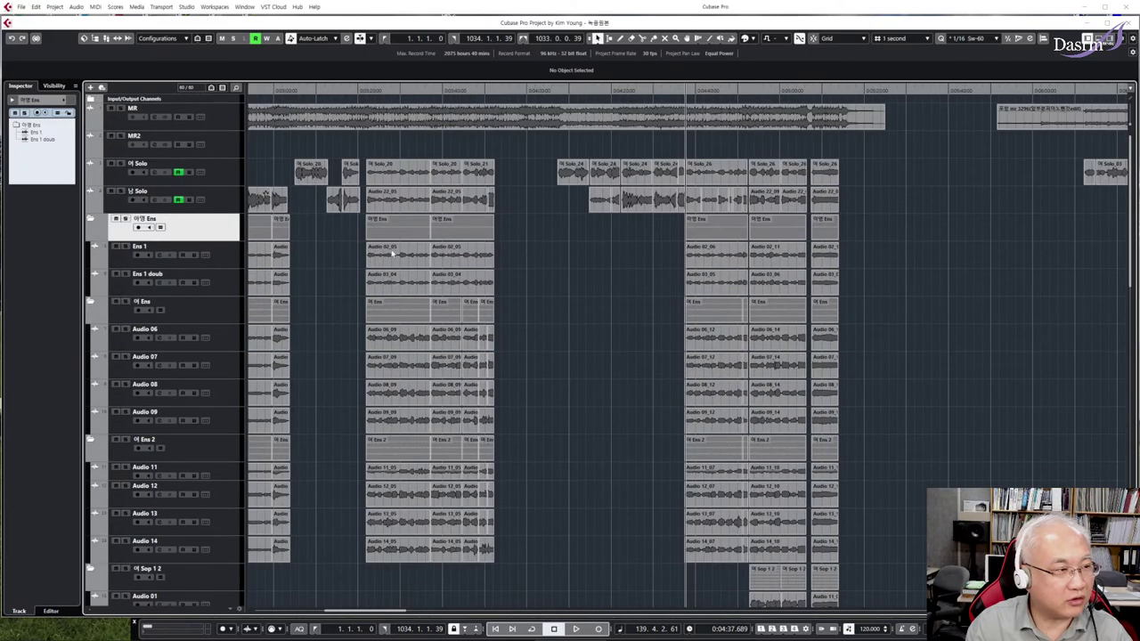
left_click(90, 220)
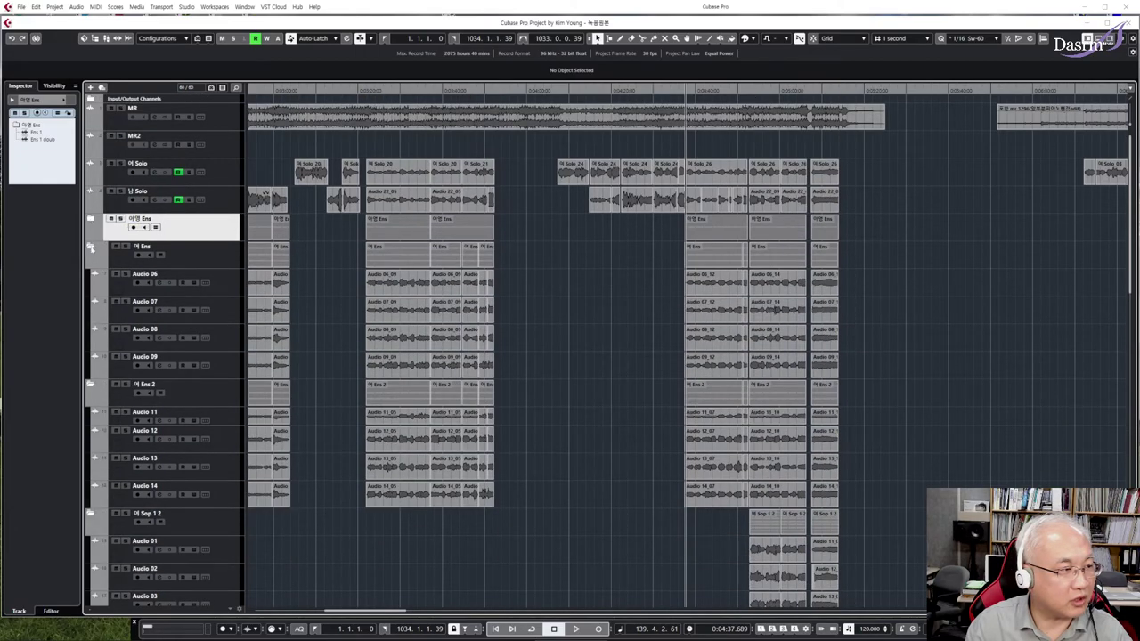
left_click(90, 247)
left_click(90, 275)
left_click(90, 303)
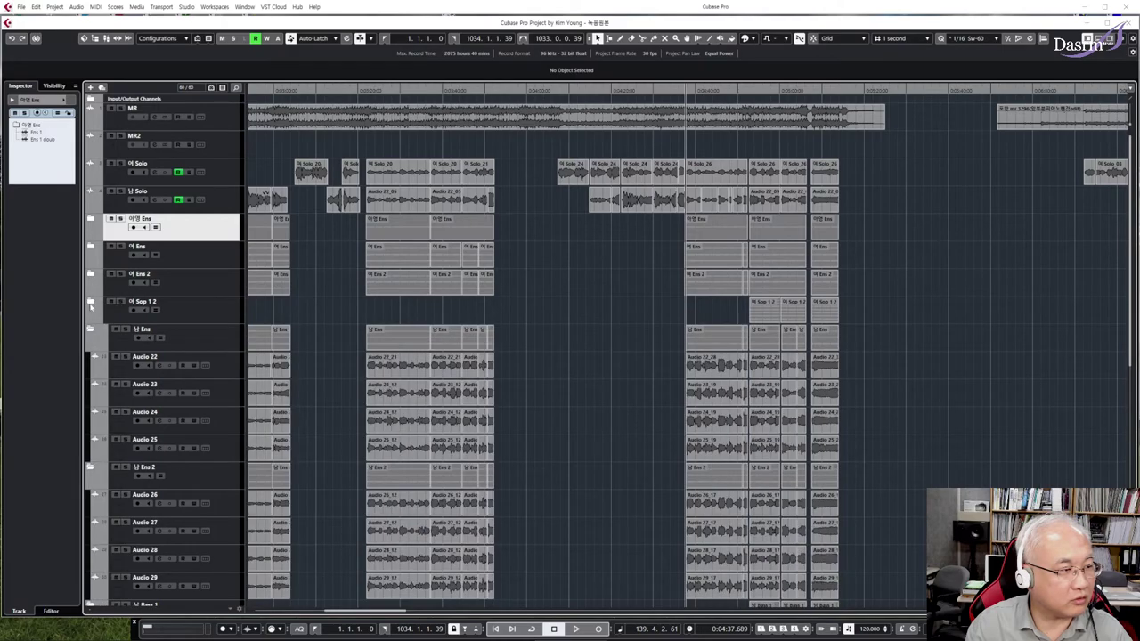
left_click(90, 331)
left_click(90, 358)
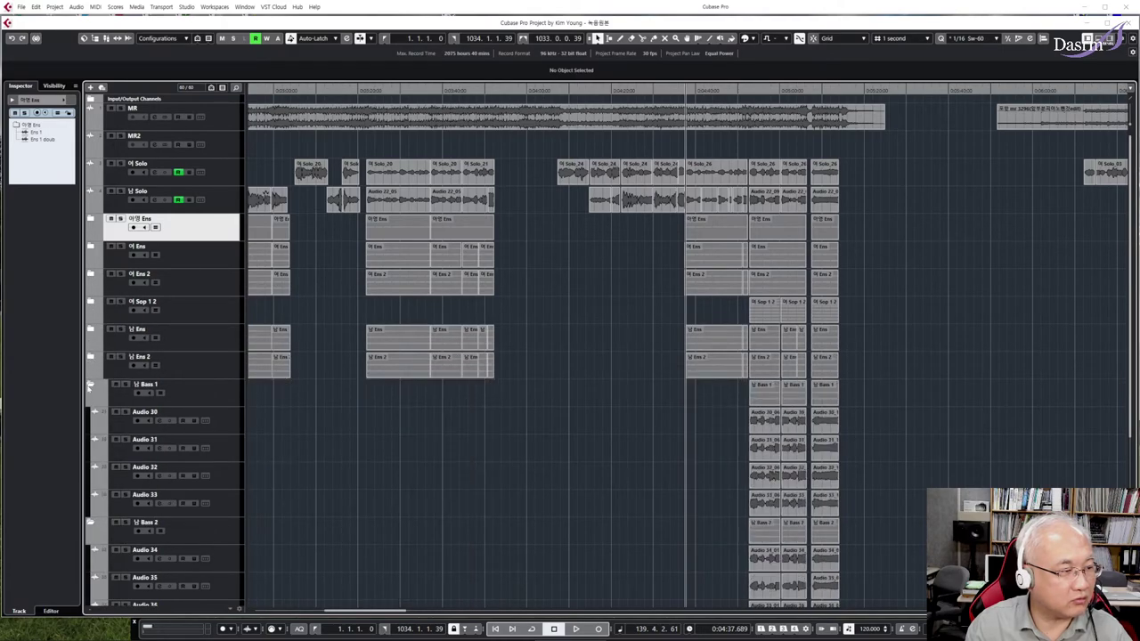
left_click(90, 524)
left_click(90, 385)
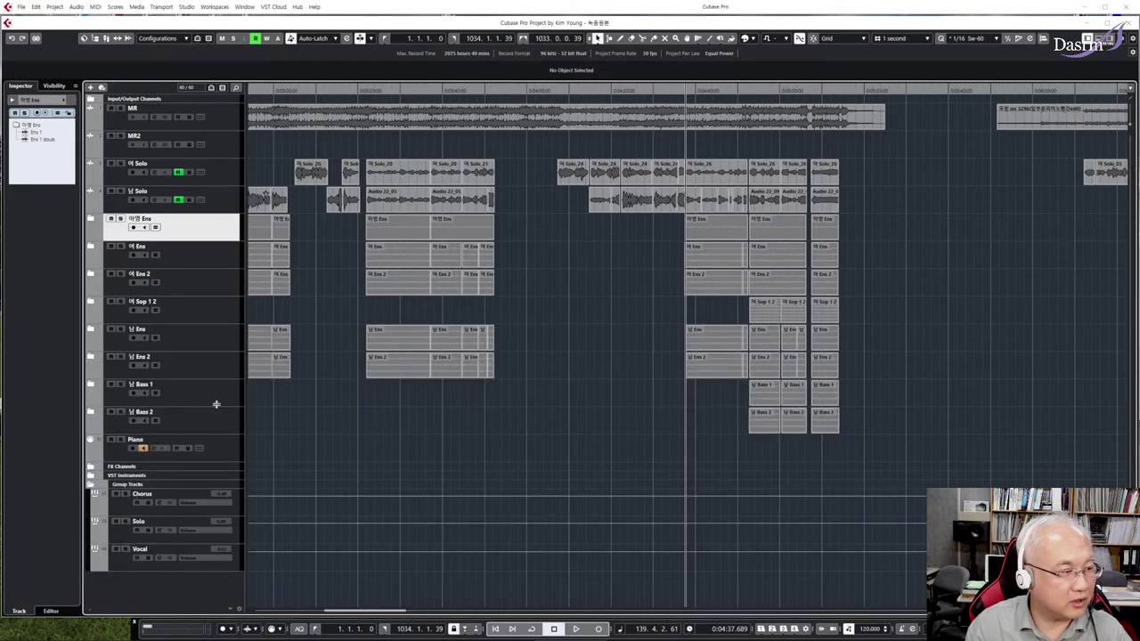
Review the vocal parts by selecting each solo track and collapsed folder in turn, from 여 Solo down to 남 Bass 2
left_click(220, 173)
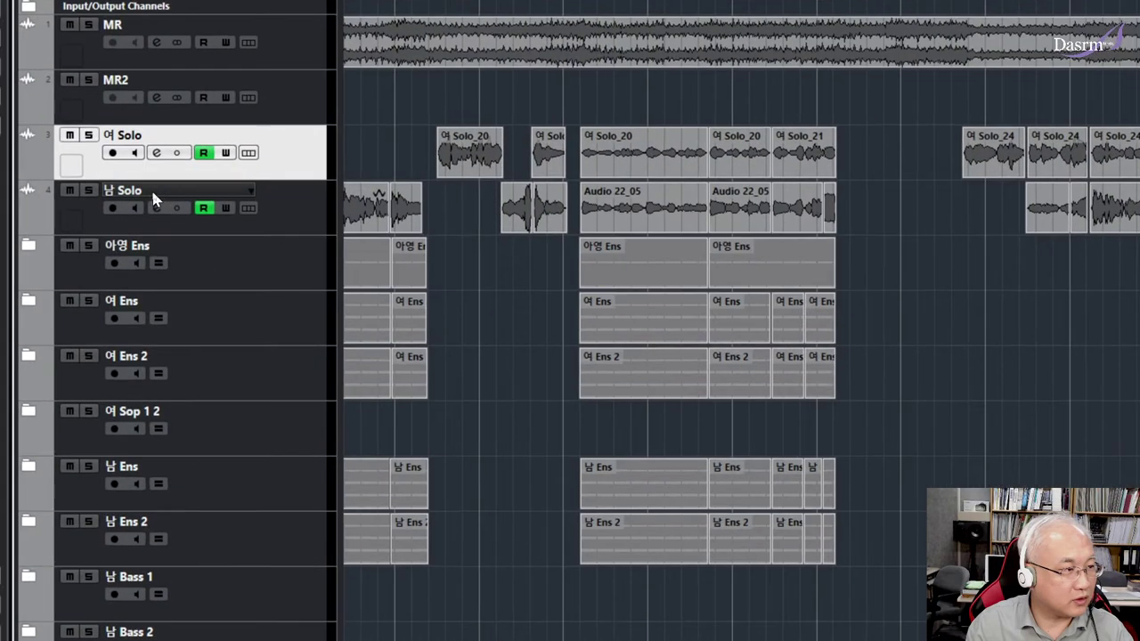
left_click(213, 202)
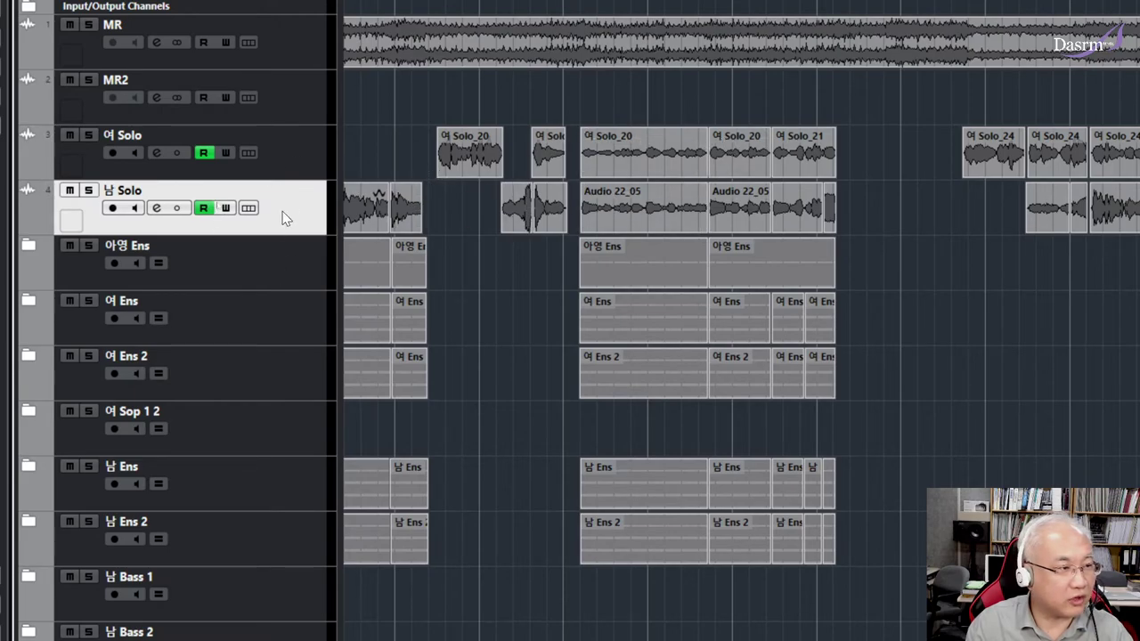
left_click(262, 261)
left_click(268, 317)
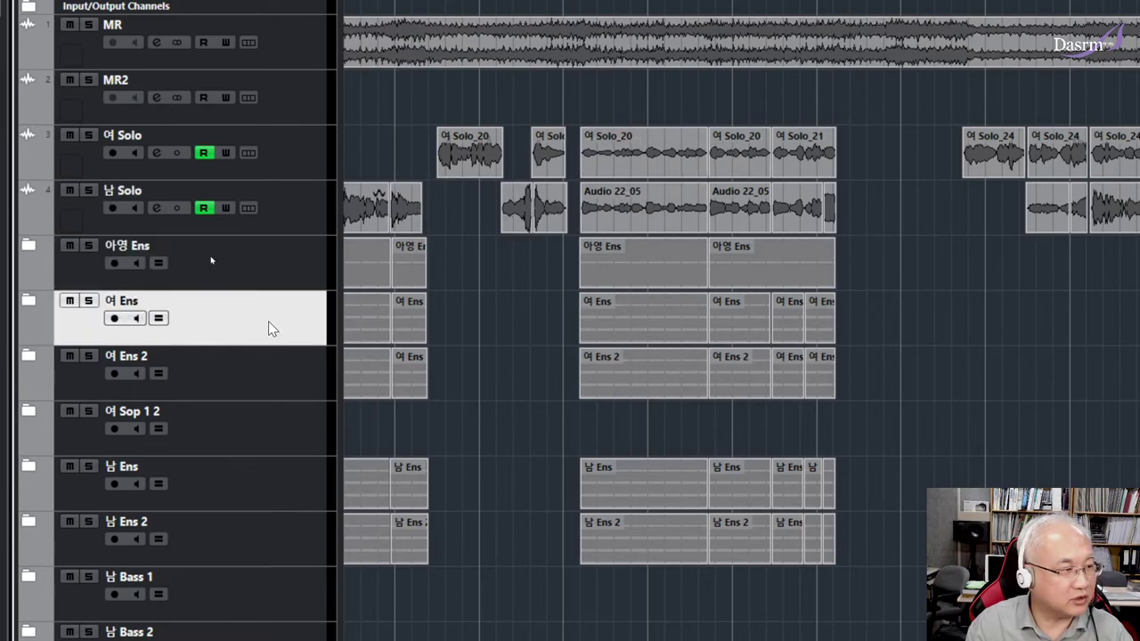
left_click(300, 386)
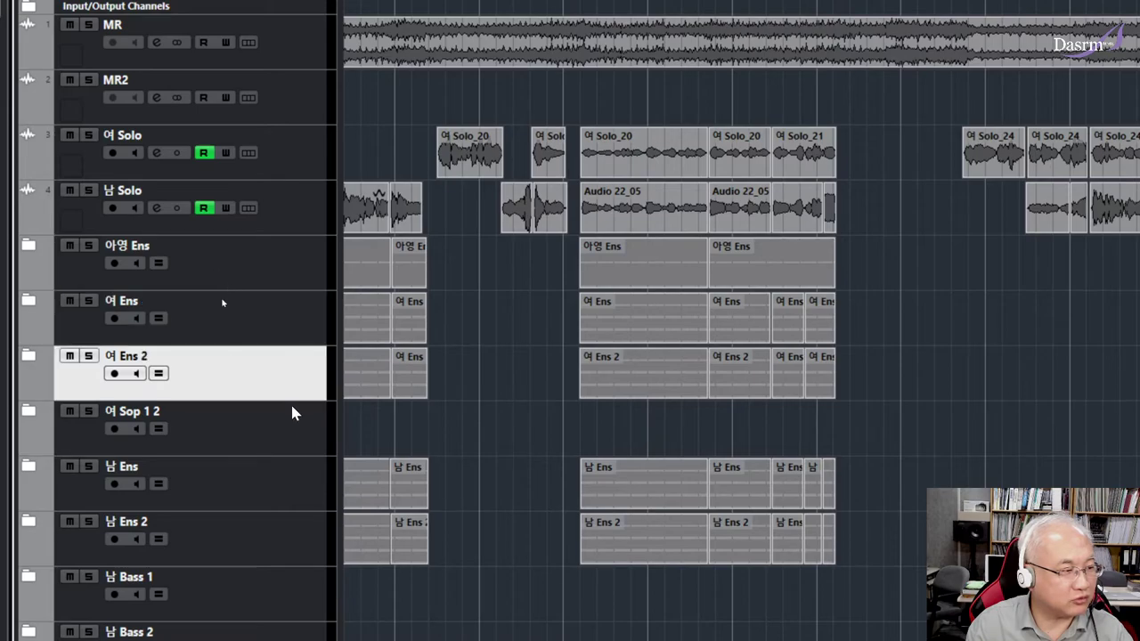
scroll(288, 570, "down", 2)
scroll(289, 569, "down", 2)
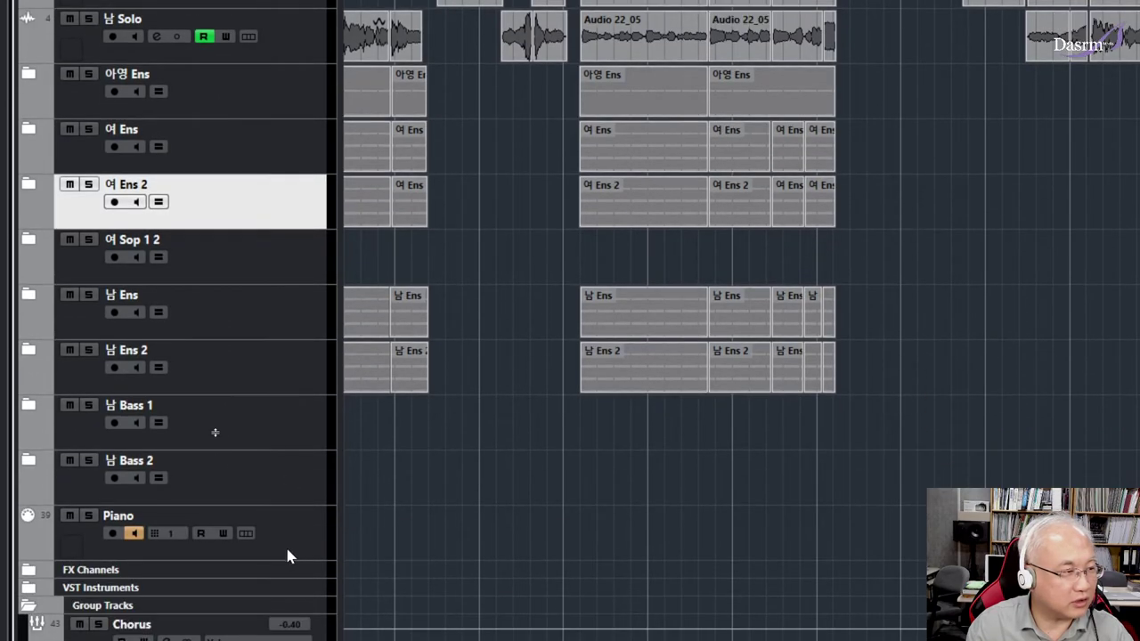
left_click(270, 250)
left_click(267, 321)
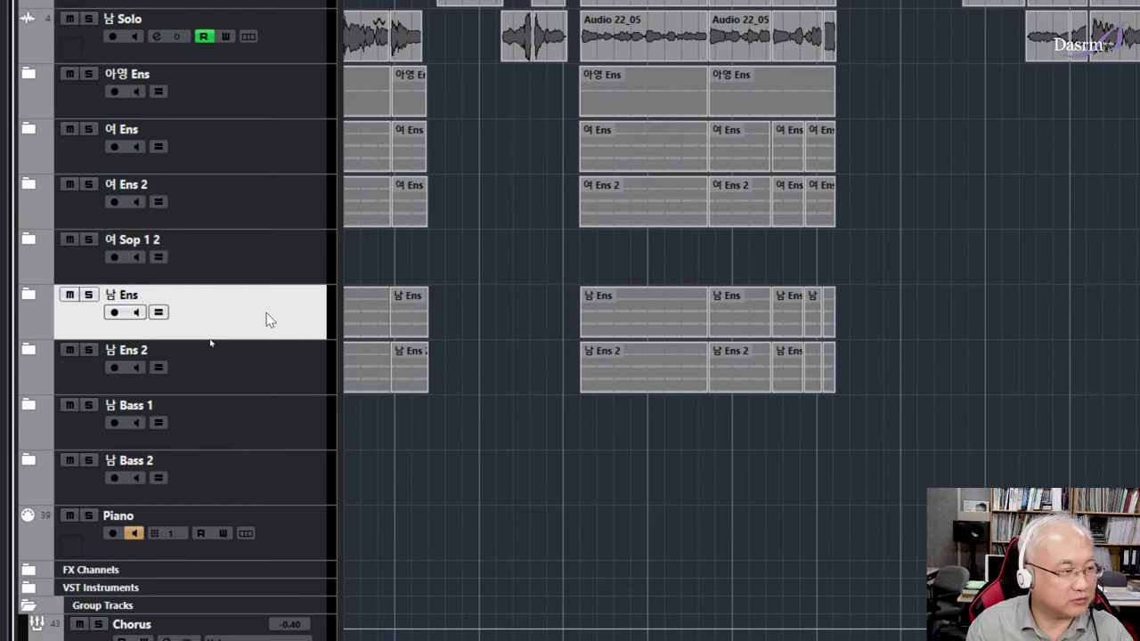
left_click(275, 372)
left_click(278, 426)
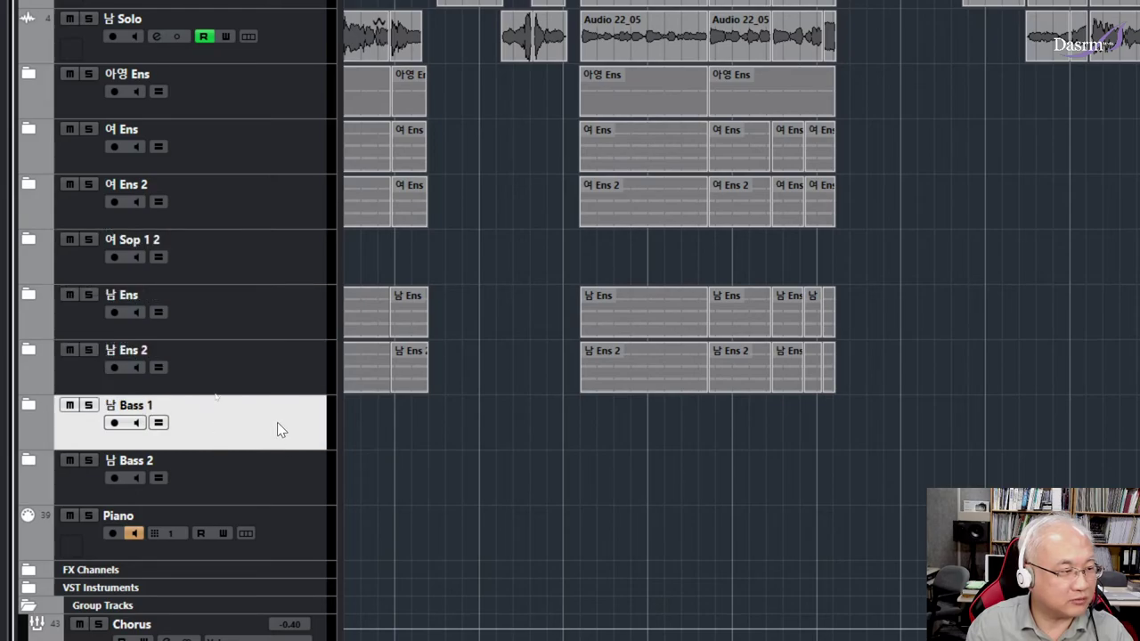
left_click(284, 488)
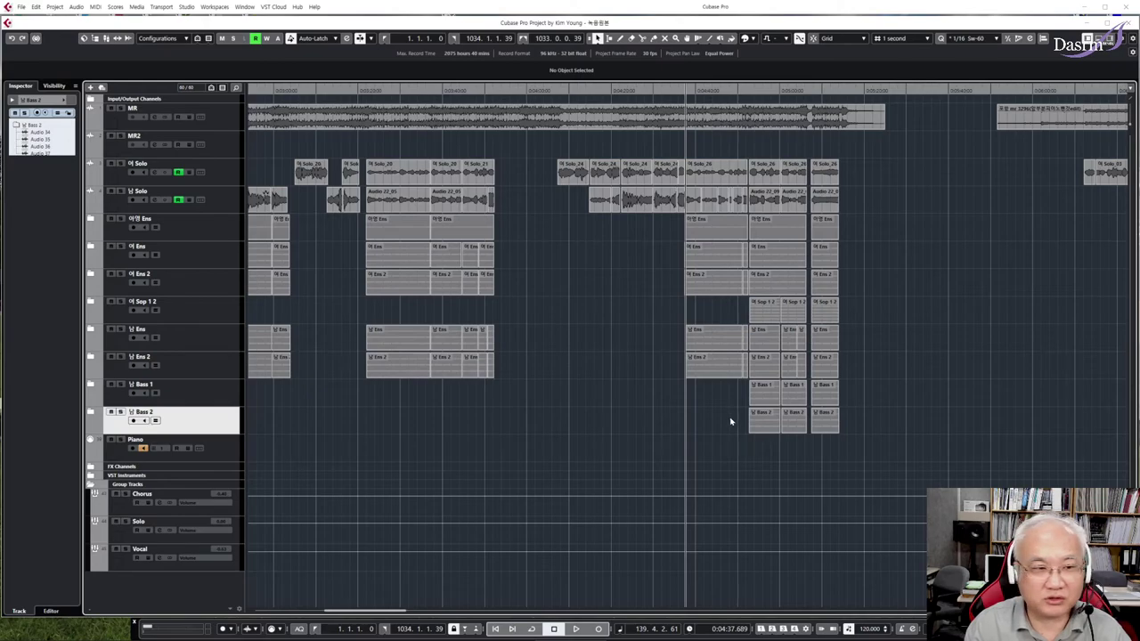
Play the passage leading into the last mixed ensemble section, skip to that section's start, and stop shortly after it begins
left_click(746, 90)
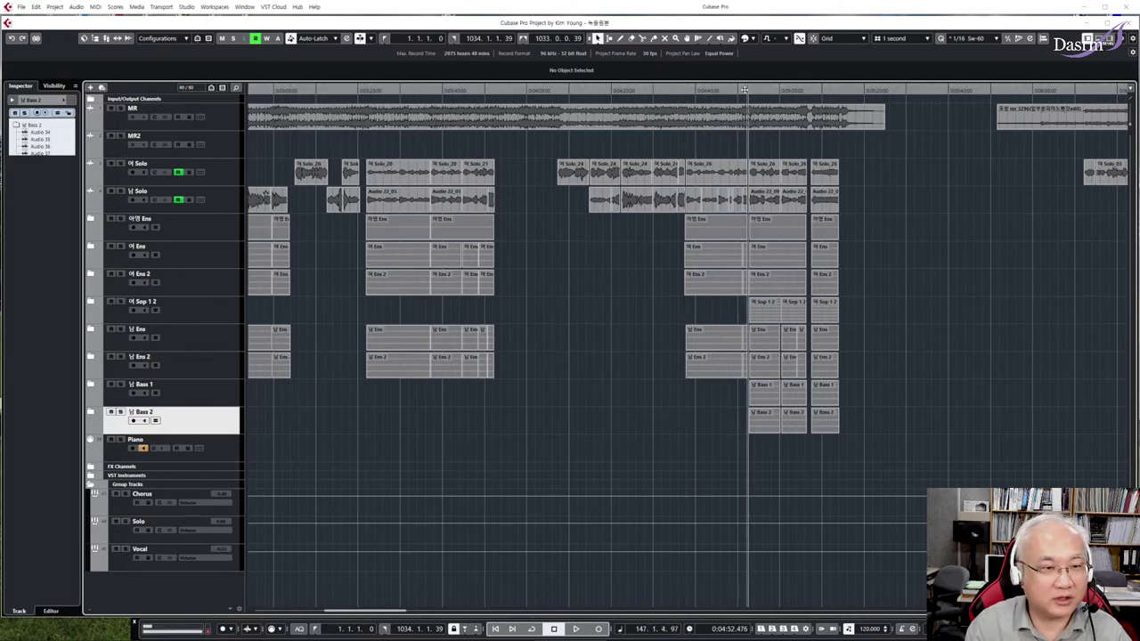
left_click(620, 90)
left_click(647, 90)
key("space")
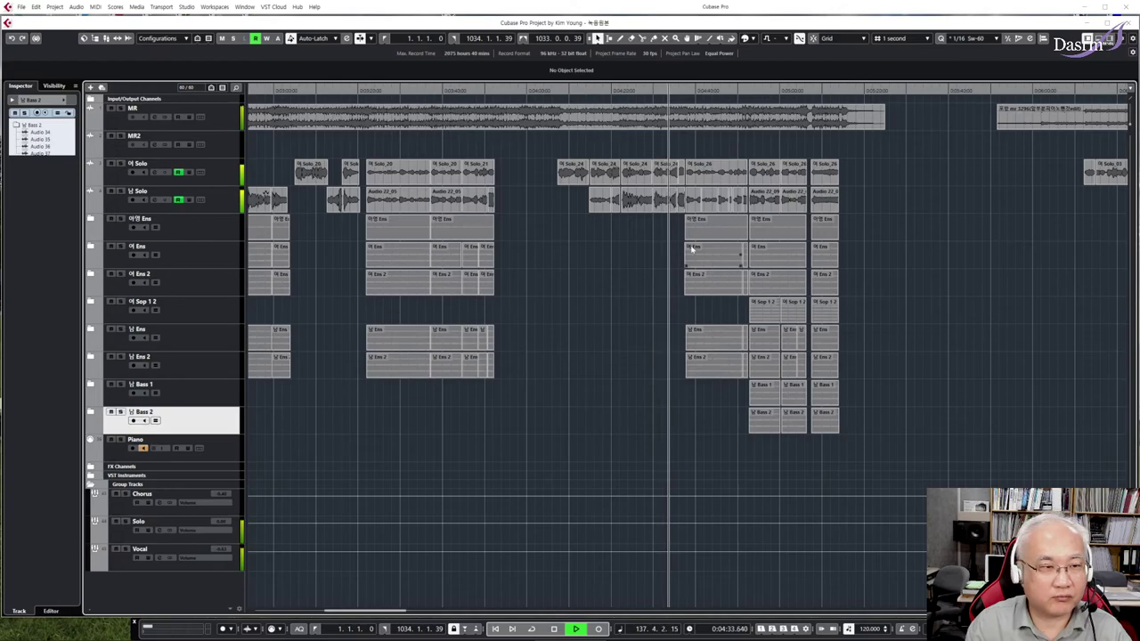
left_click(686, 91)
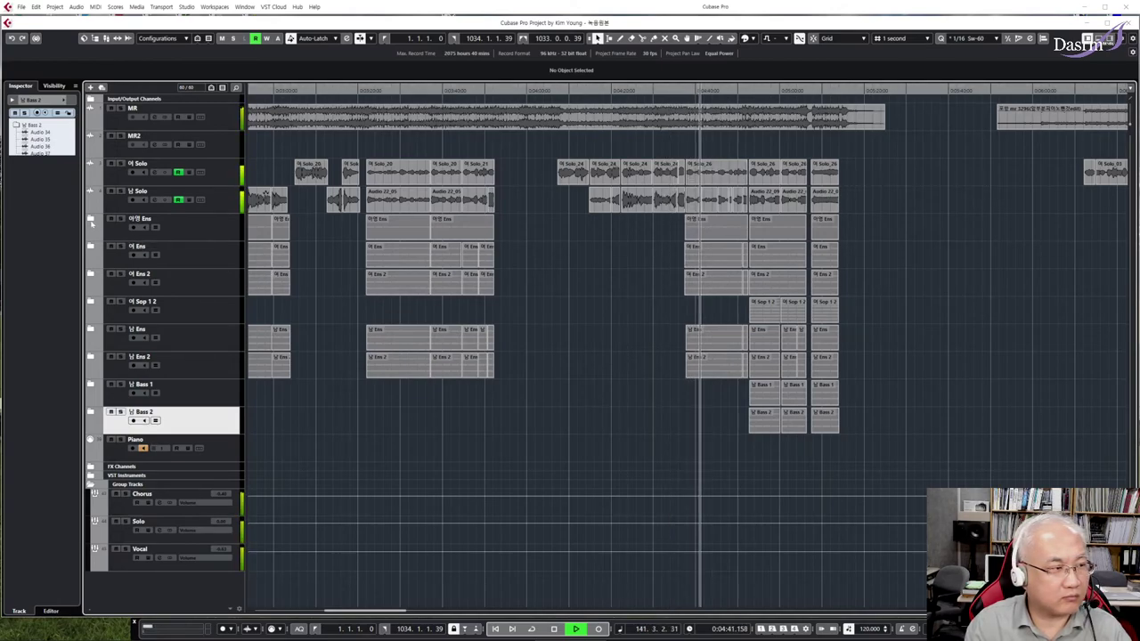
key("space")
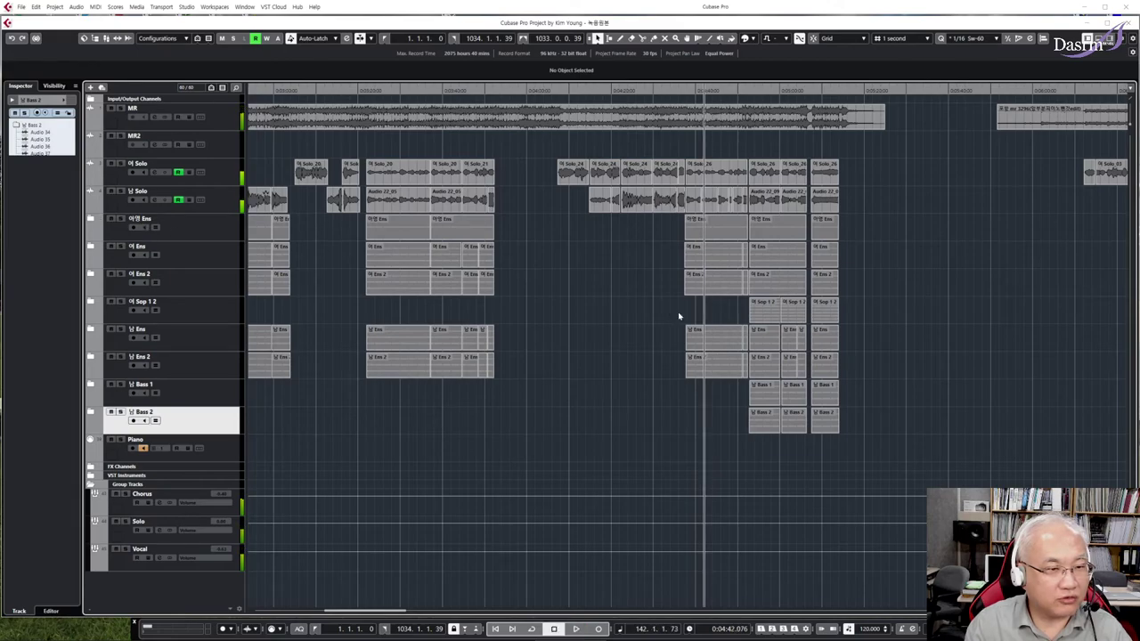
Expand the 여 Ens 2 folder and audition all its tracks soloed during playback, switching the folder's solo off at the end
left_click(89, 275)
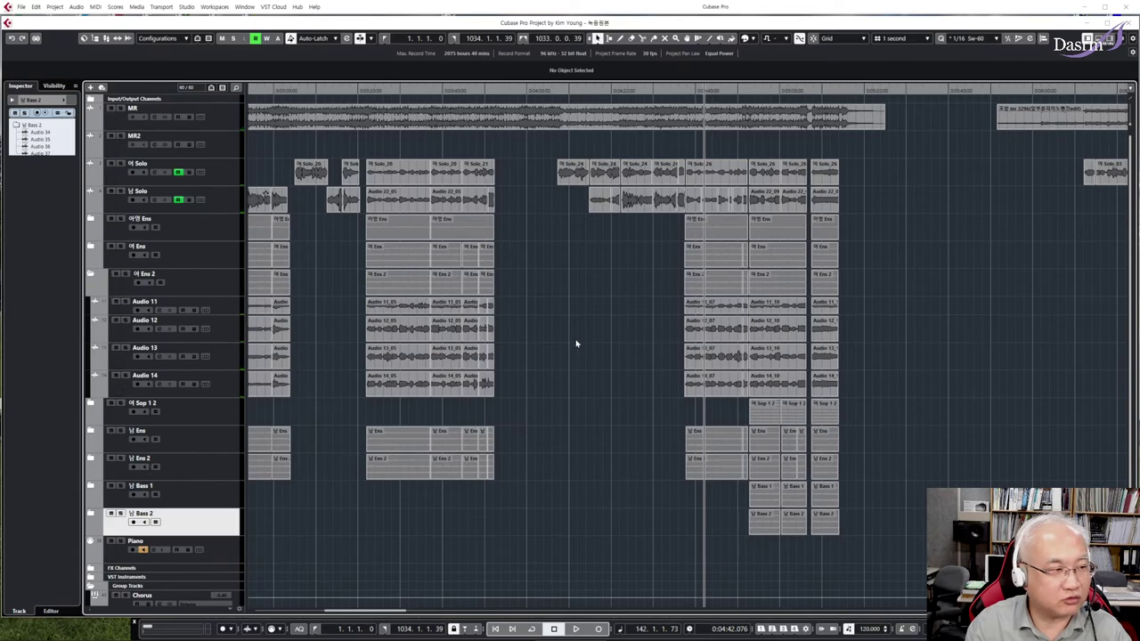
key("space")
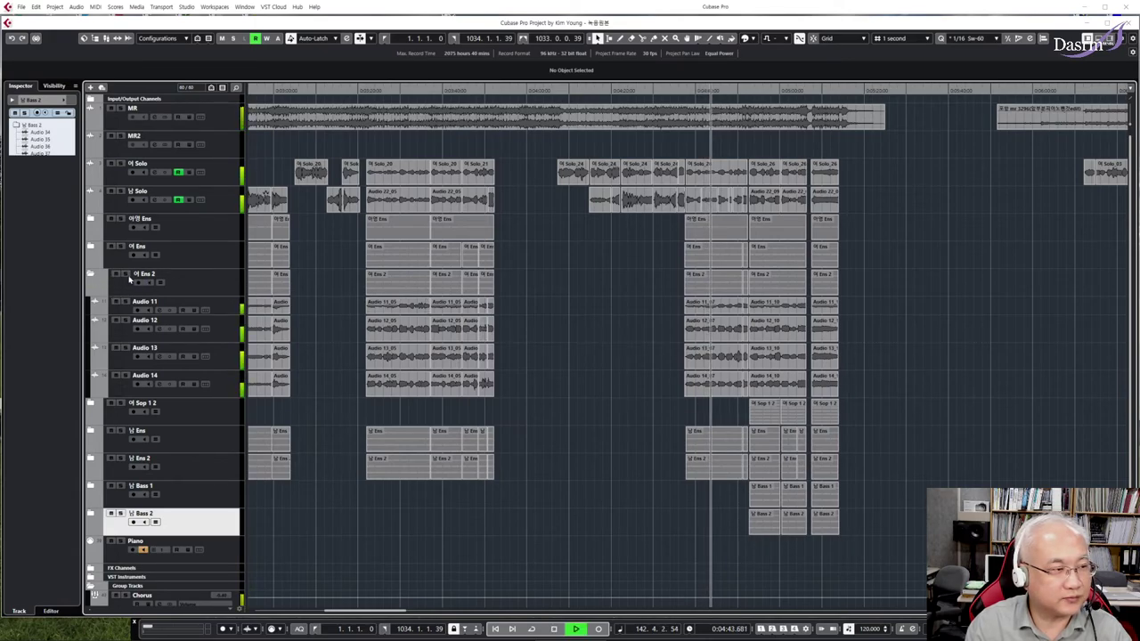
left_click(125, 275)
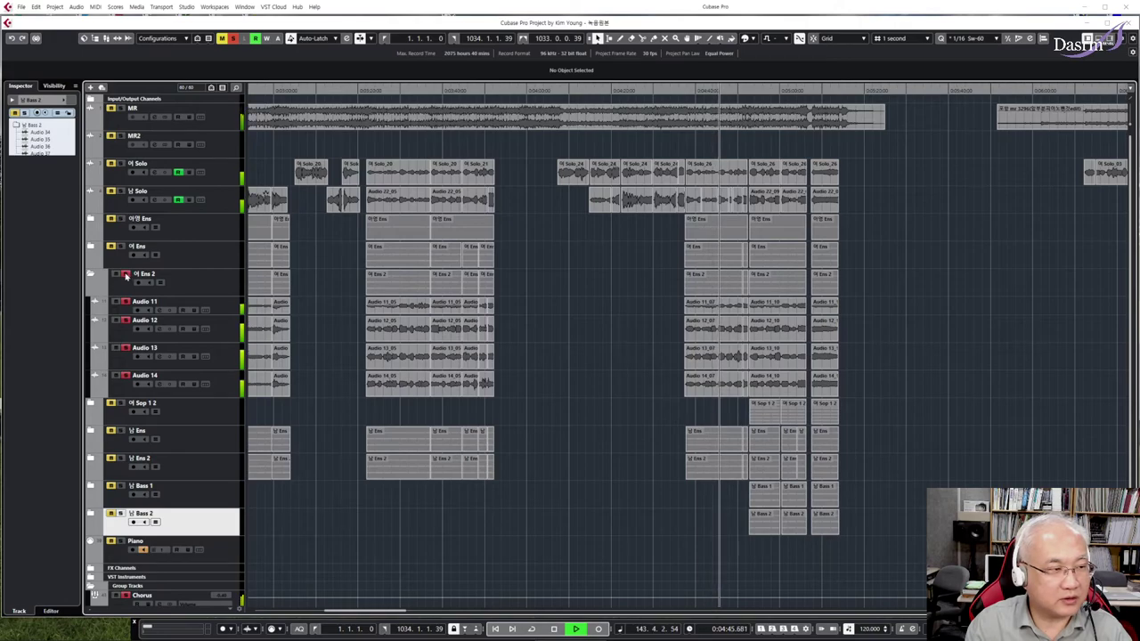
key("space")
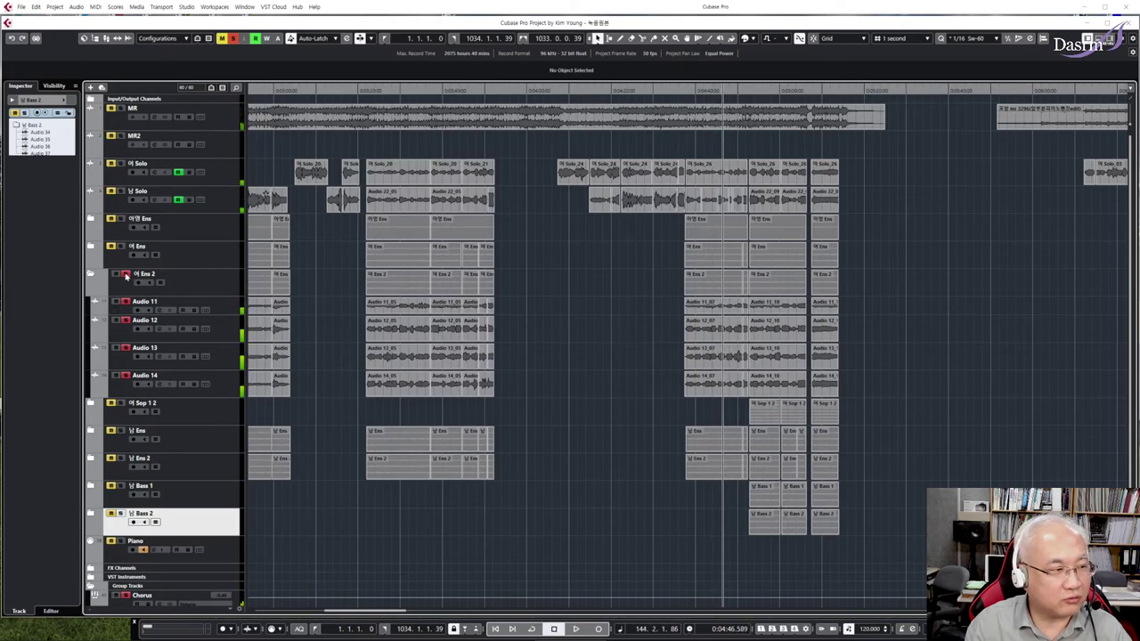
left_click(126, 275)
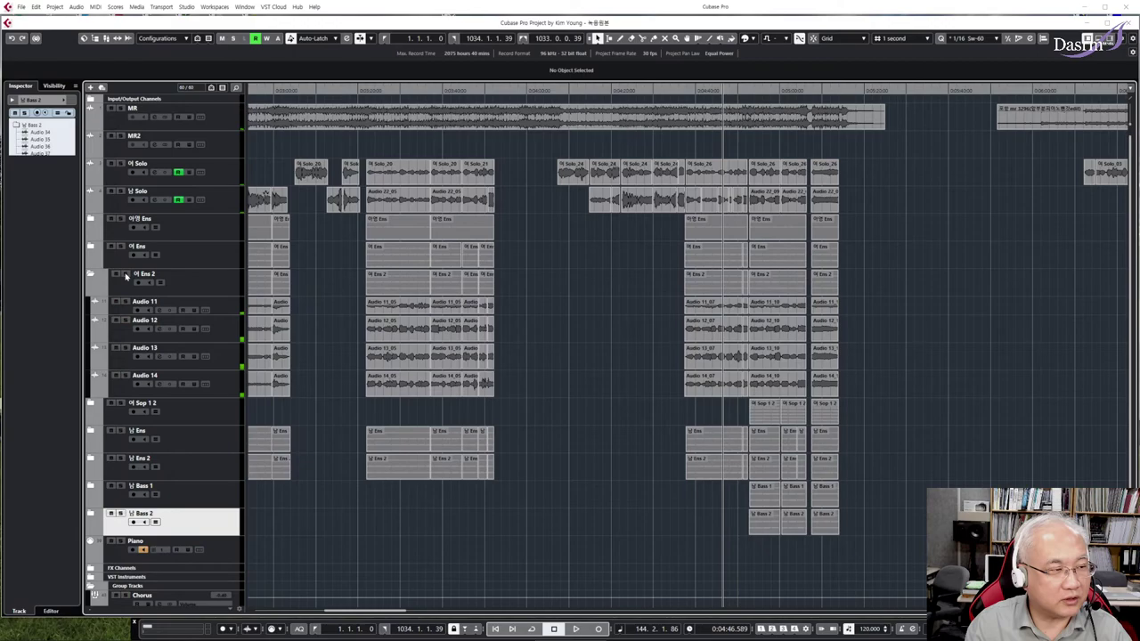
Play the section with the whole 여 Ens 2 folder muted, stop playback and unmute the folder
key("space")
left_click(115, 275)
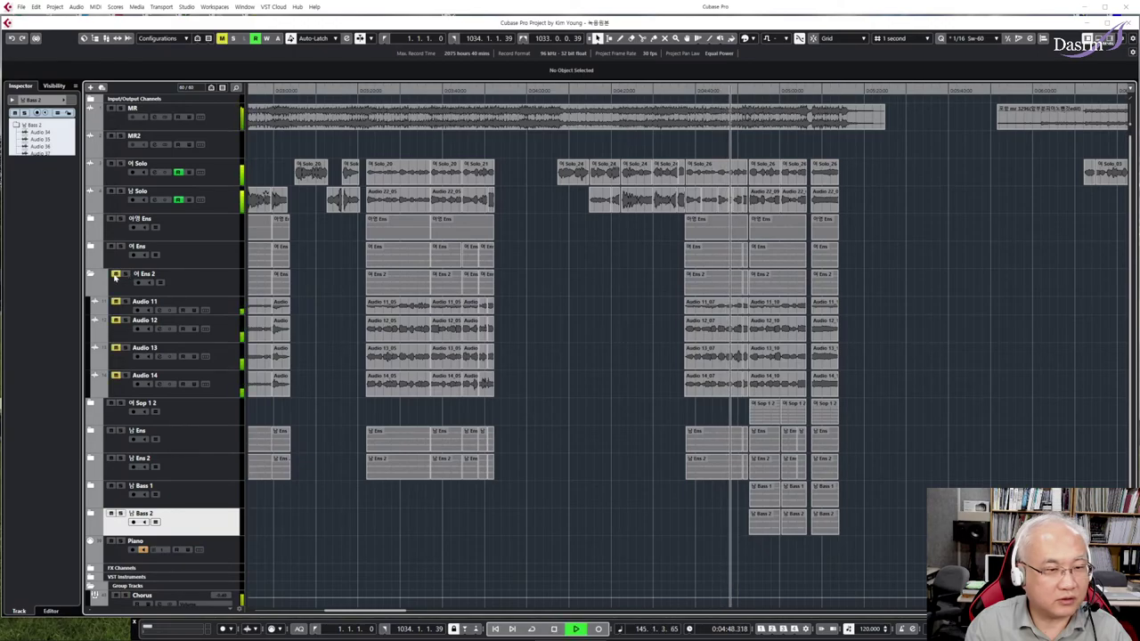
key("space")
left_click(115, 275)
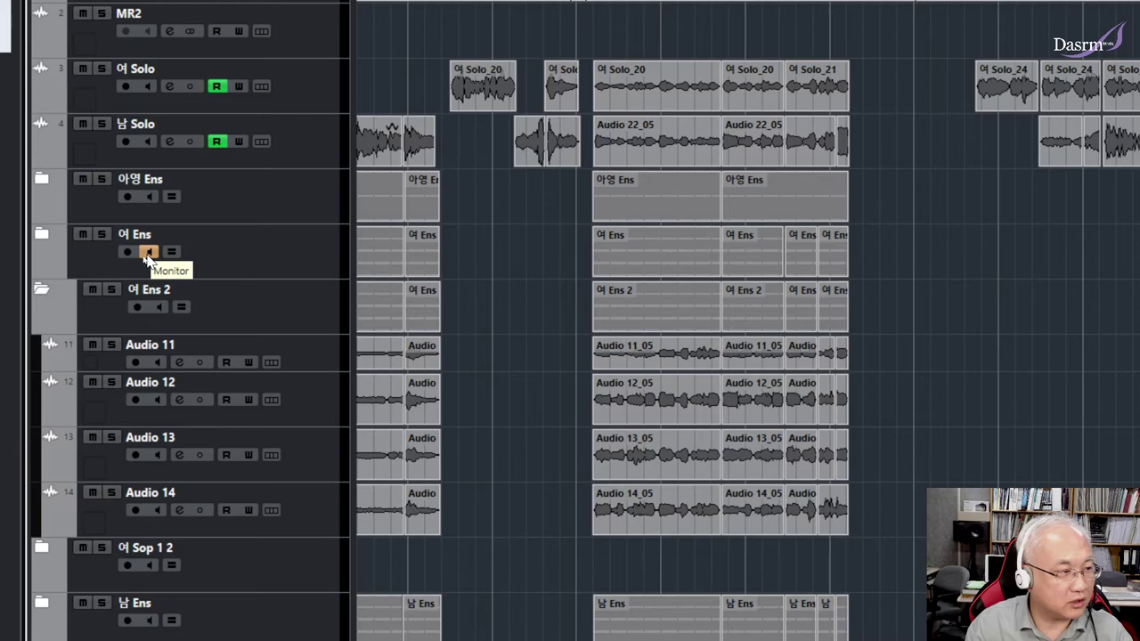
Demonstrate the 여 Ens 2 folder's shared controls by switching record enable and monitoring on and off for all its tracks
left_click(147, 254)
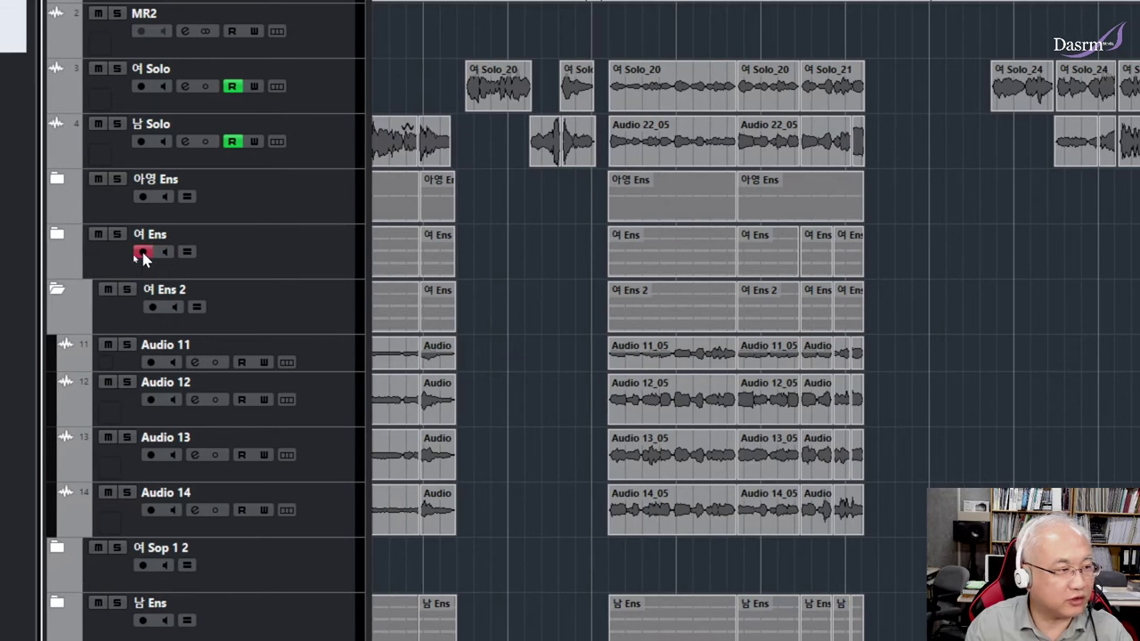
left_click(152, 307)
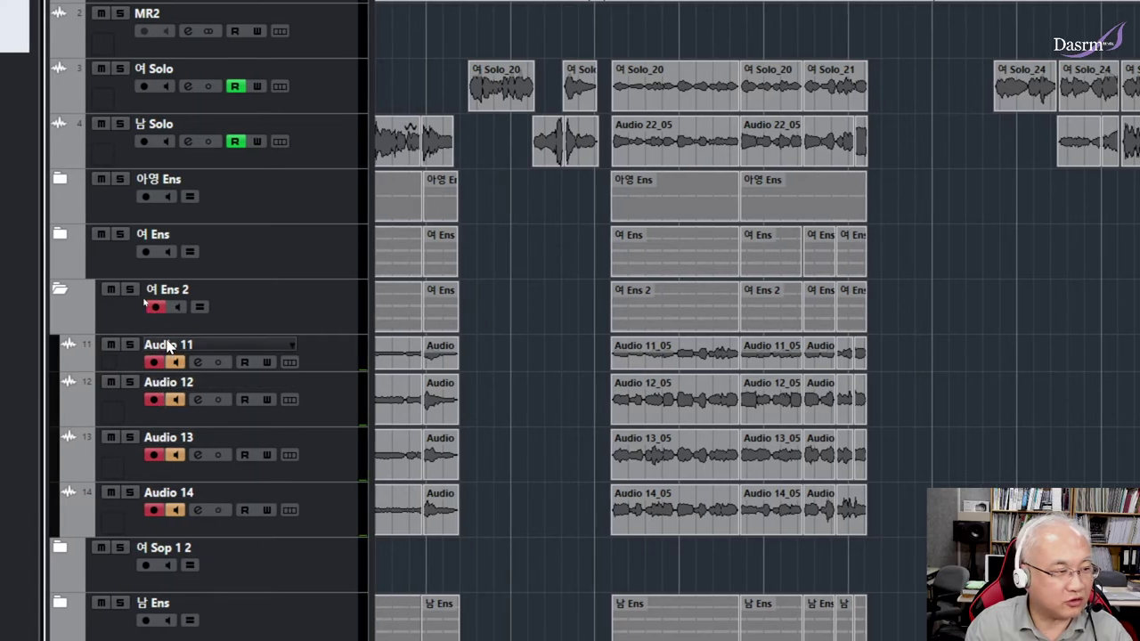
left_click(154, 308)
left_click(182, 308)
left_click(182, 308)
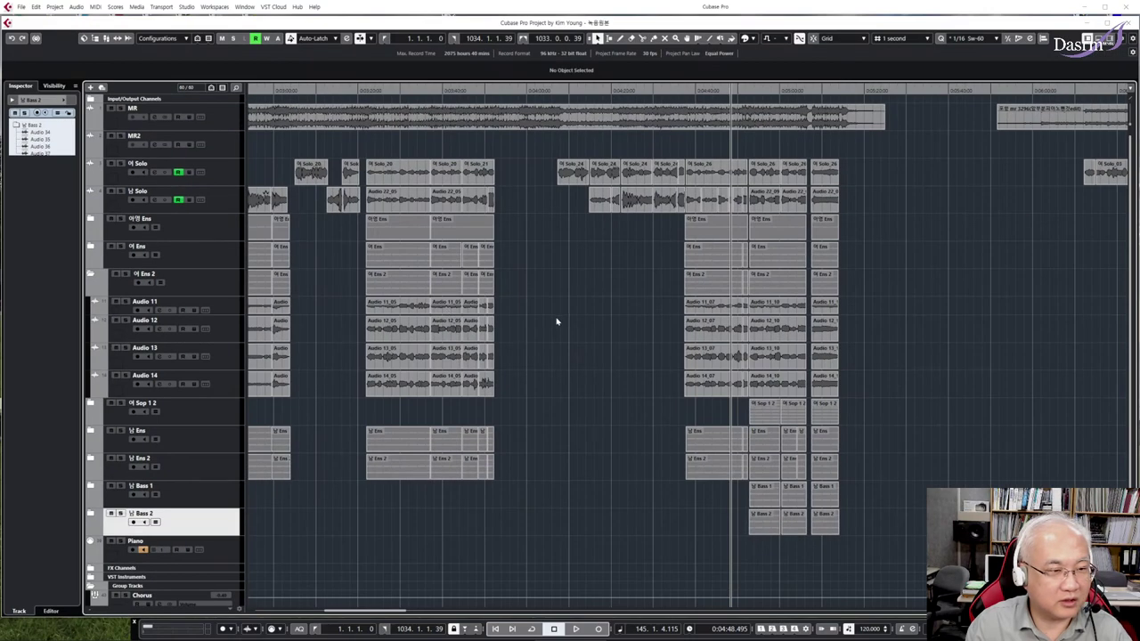
Play from where the 여 Sop 1 2 and bass parts enter, collapse the 여 Ens 2 folder, and stop playback
key("space")
left_click(751, 89)
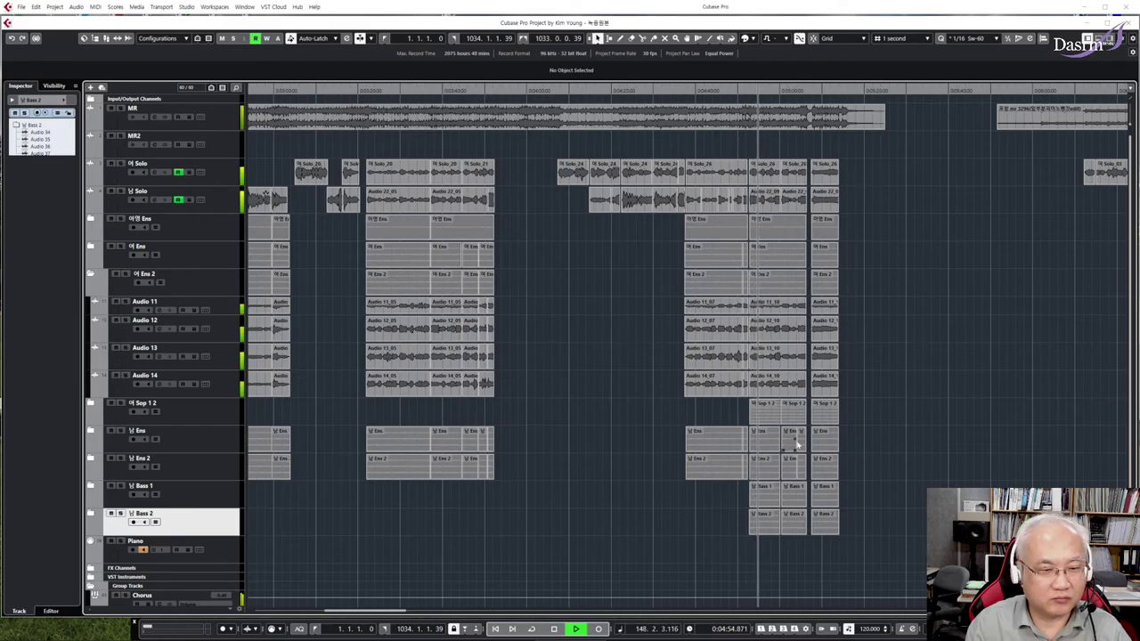
left_click(91, 274)
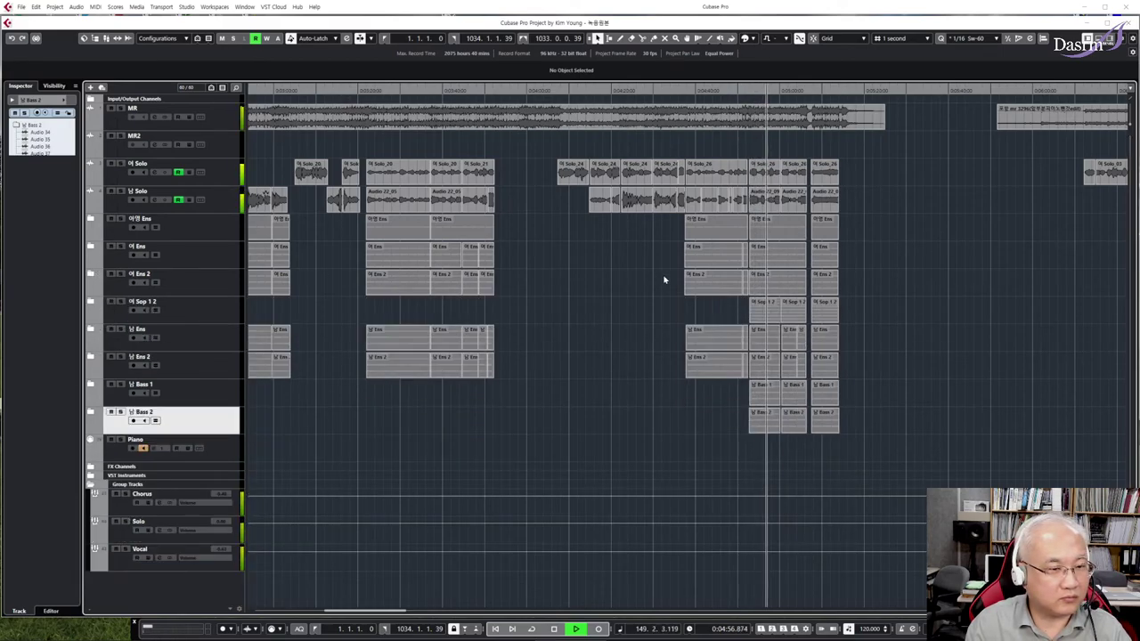
key("space")
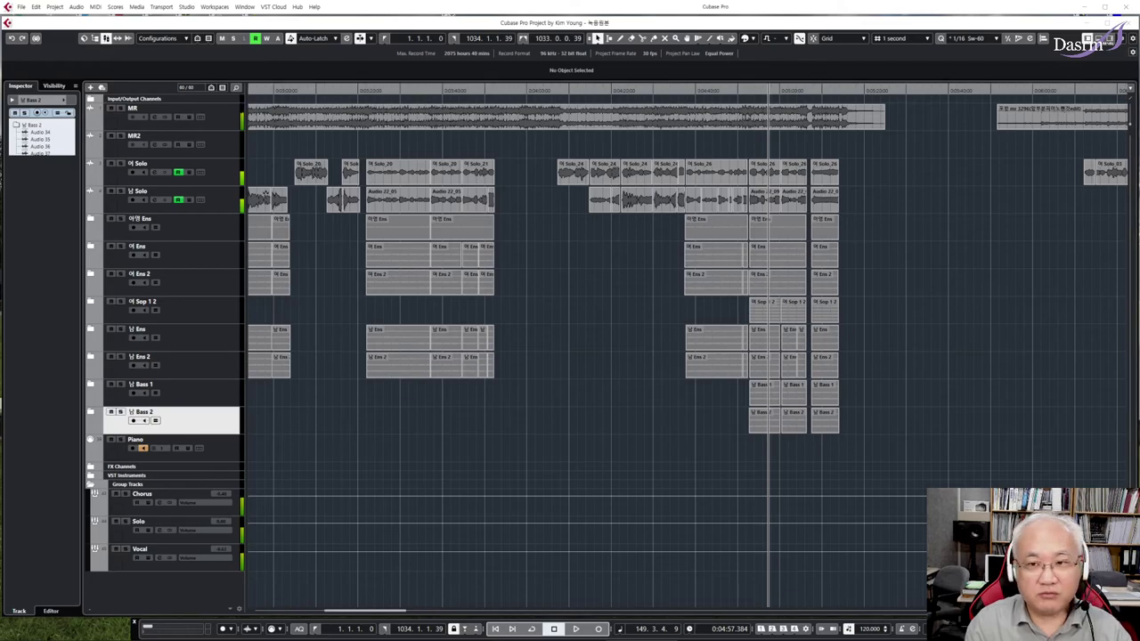
Open the MixConsole and enlarge its window to show more channels along with their inserts and EQ
key("F3")
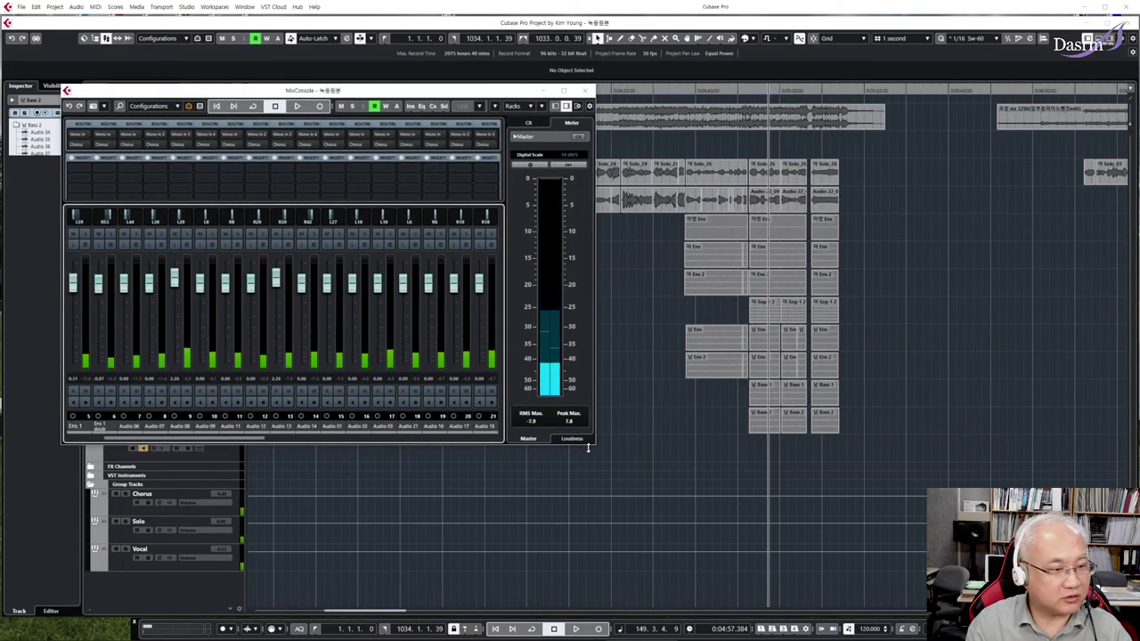
left_click_drag(589, 447, 1123, 599)
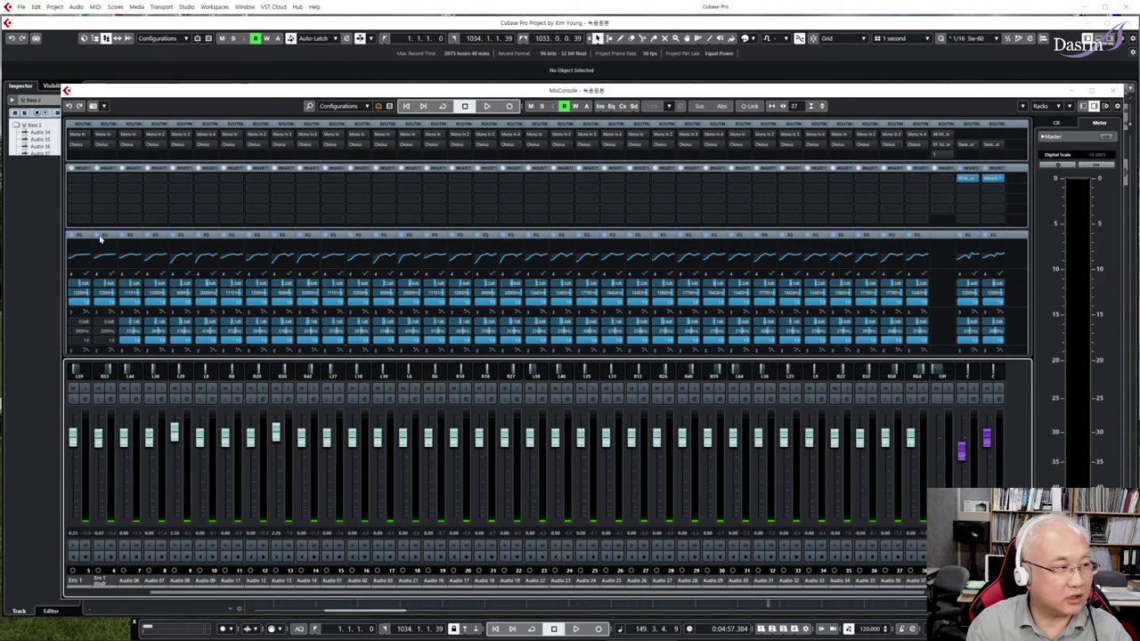
Widen the MixConsole window and review its channels from the MR track through to the group channels and Stereo Out
left_click_drag(59, 246, 25, 246)
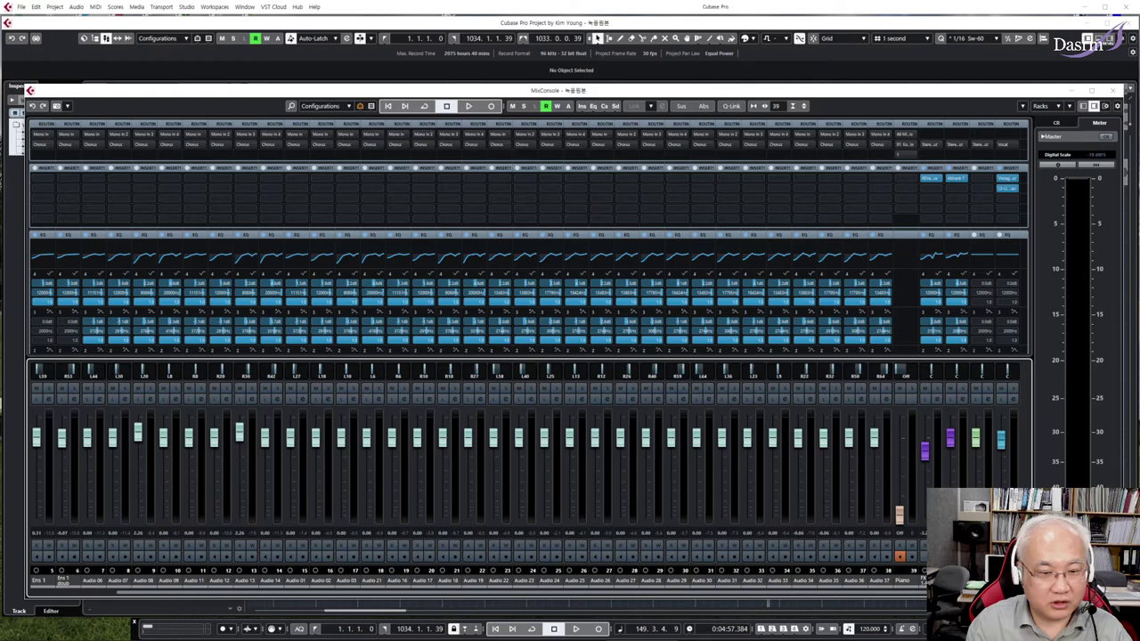
scroll(528, 357, "right", 3)
scroll(528, 356, "left", 8)
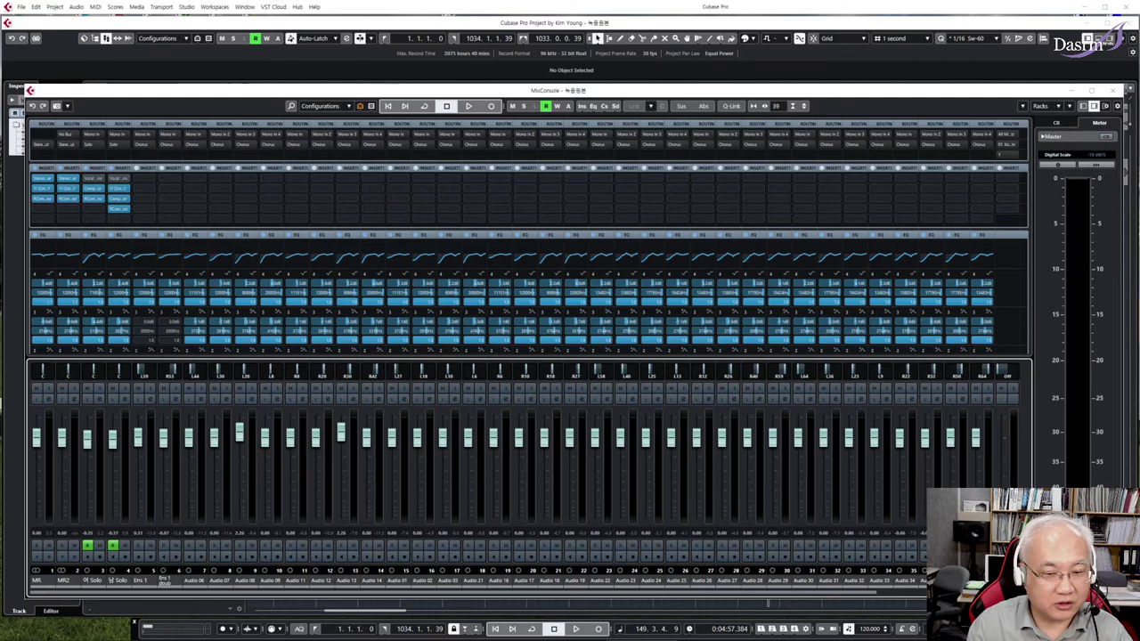
scroll(530, 472, "right", 5)
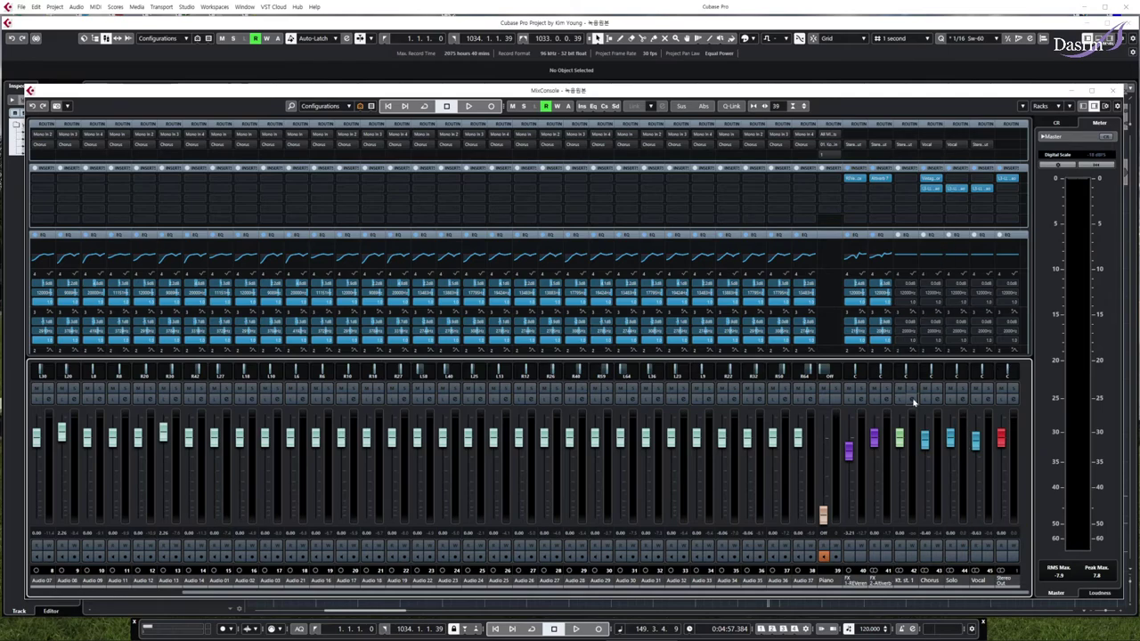
Play the project and audition the Chorus, Solo and Vocal group channels by soloing and unsoloing each in turn
key("space")
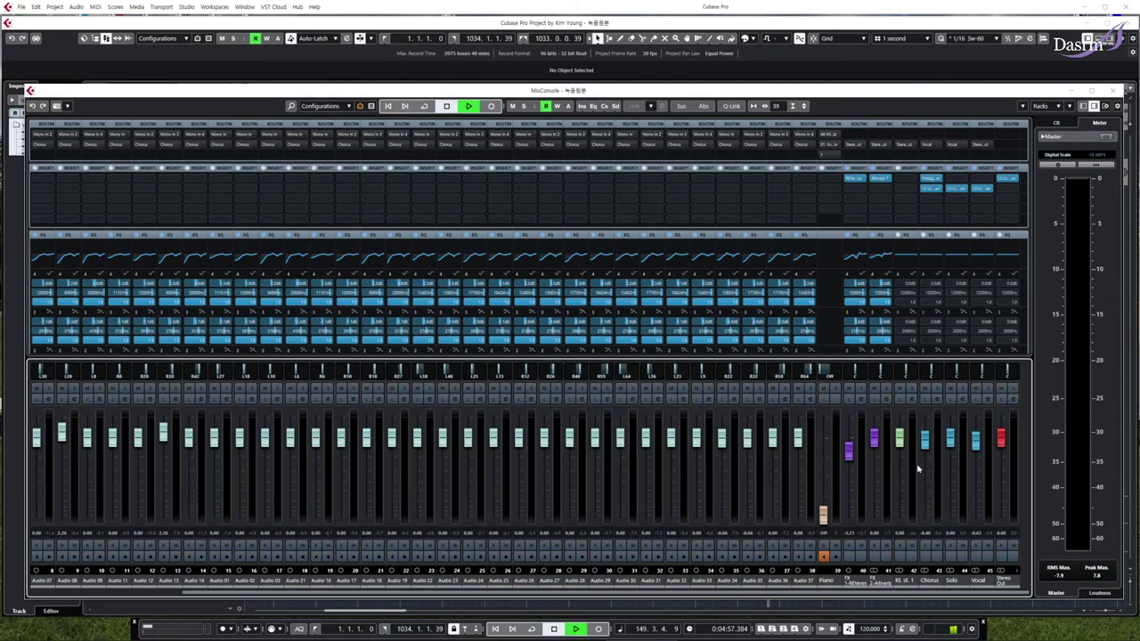
left_click(936, 389)
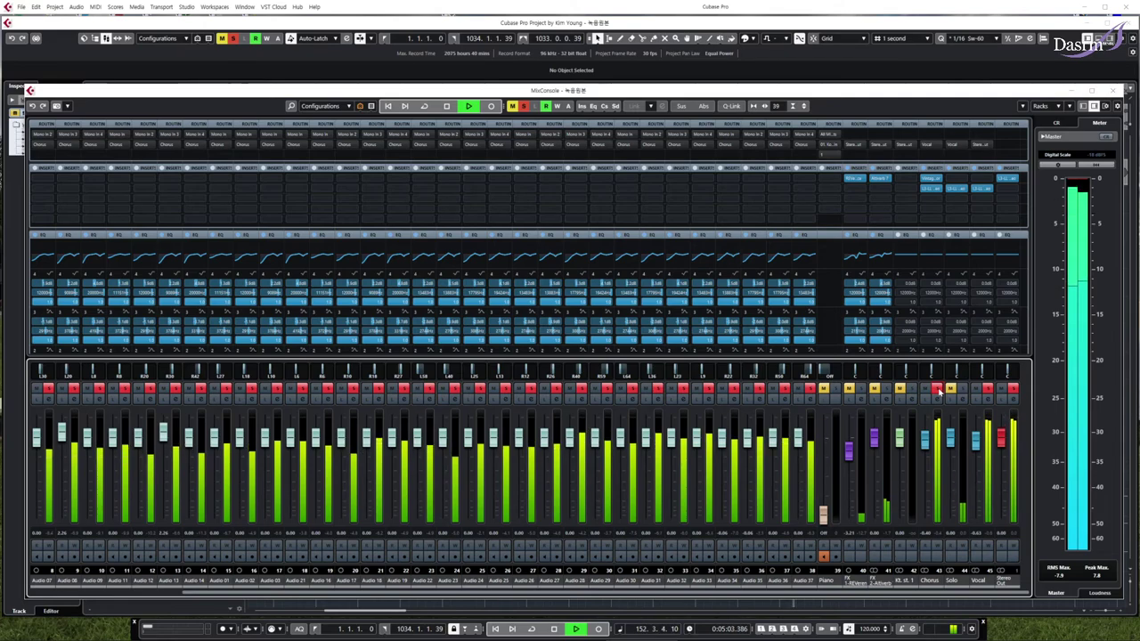
left_click(937, 389)
left_click(962, 389)
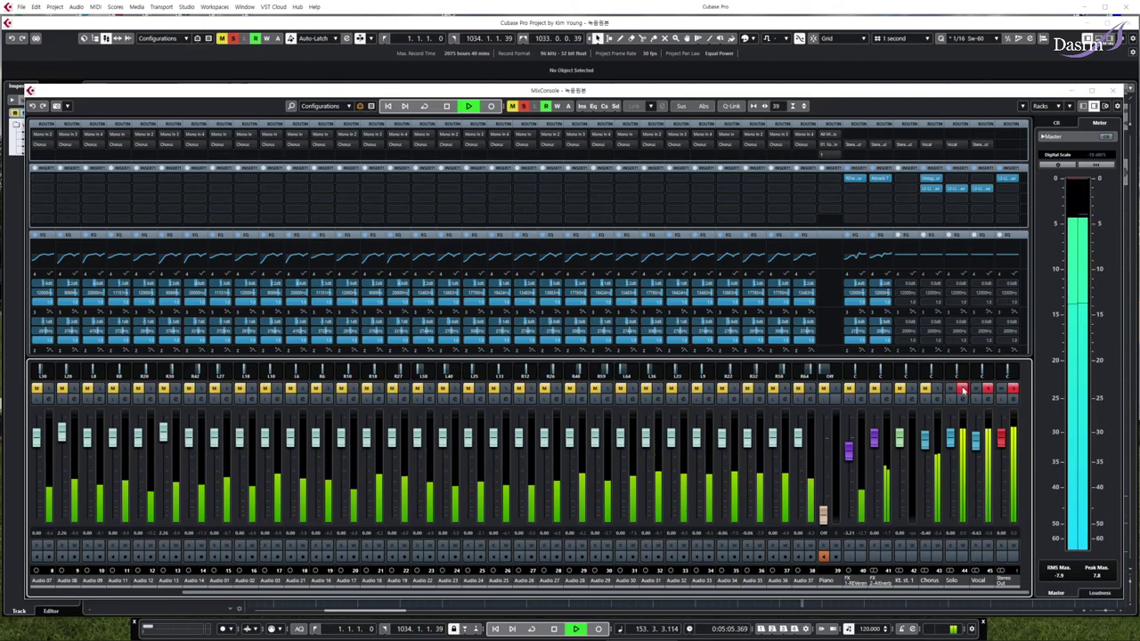
left_click(961, 389)
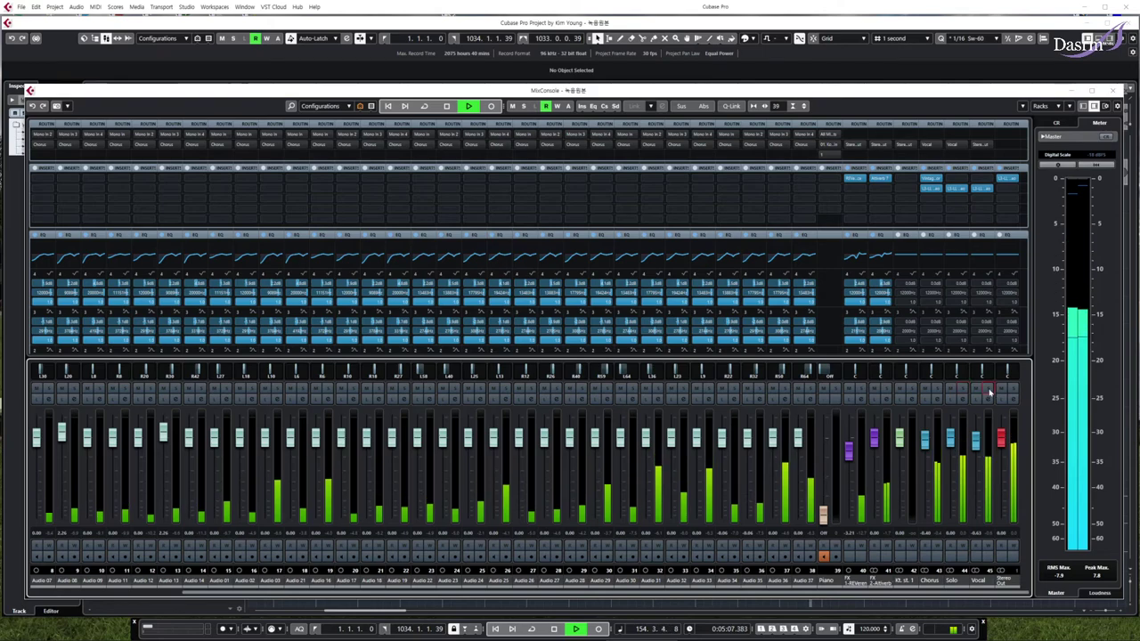
left_click(987, 390)
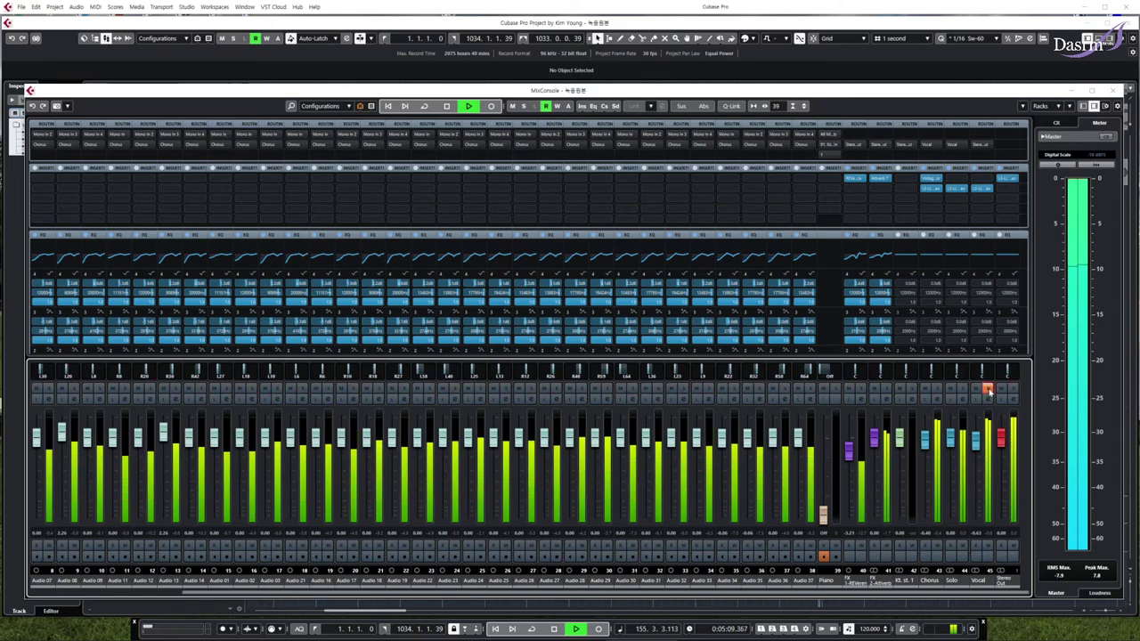
left_click(987, 390)
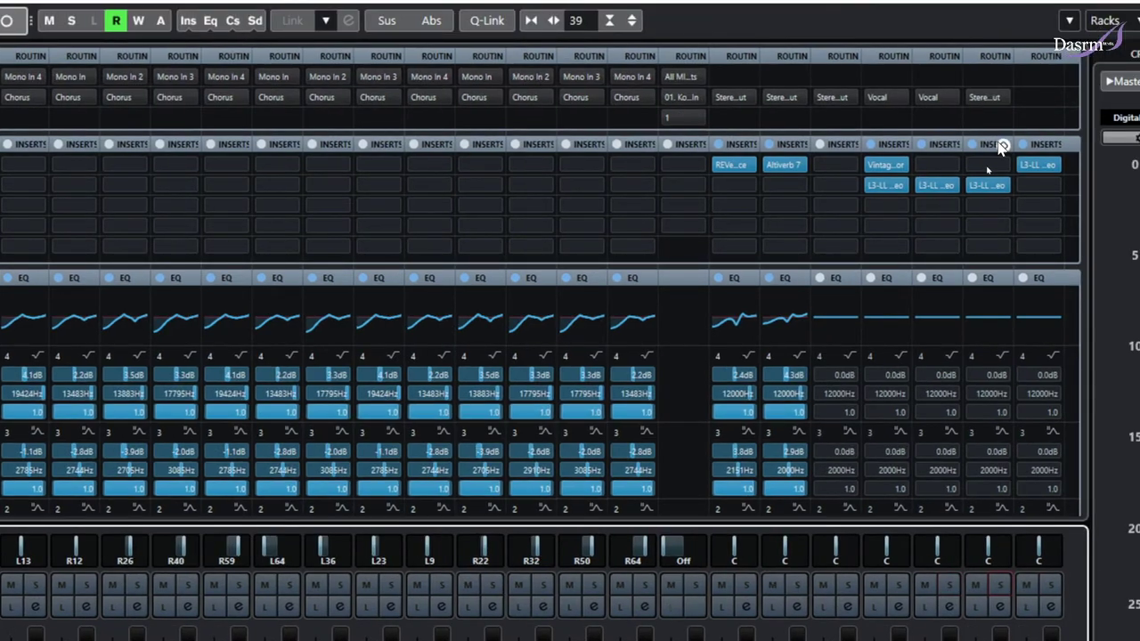
Close the MixConsole and stop playback
left_click(1114, 91)
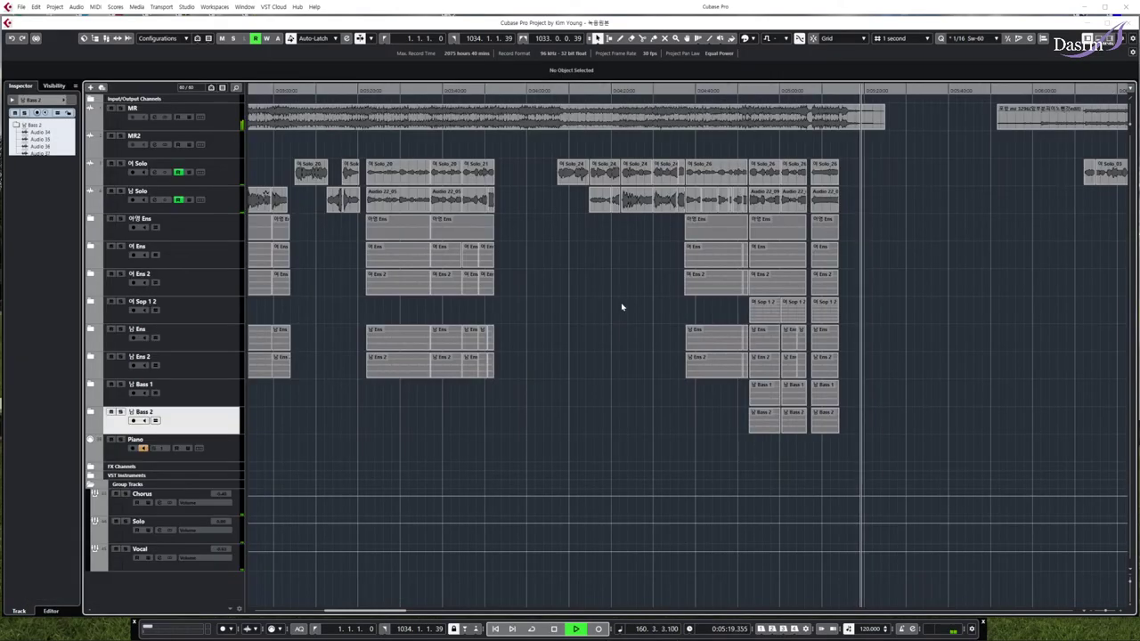
key("space")
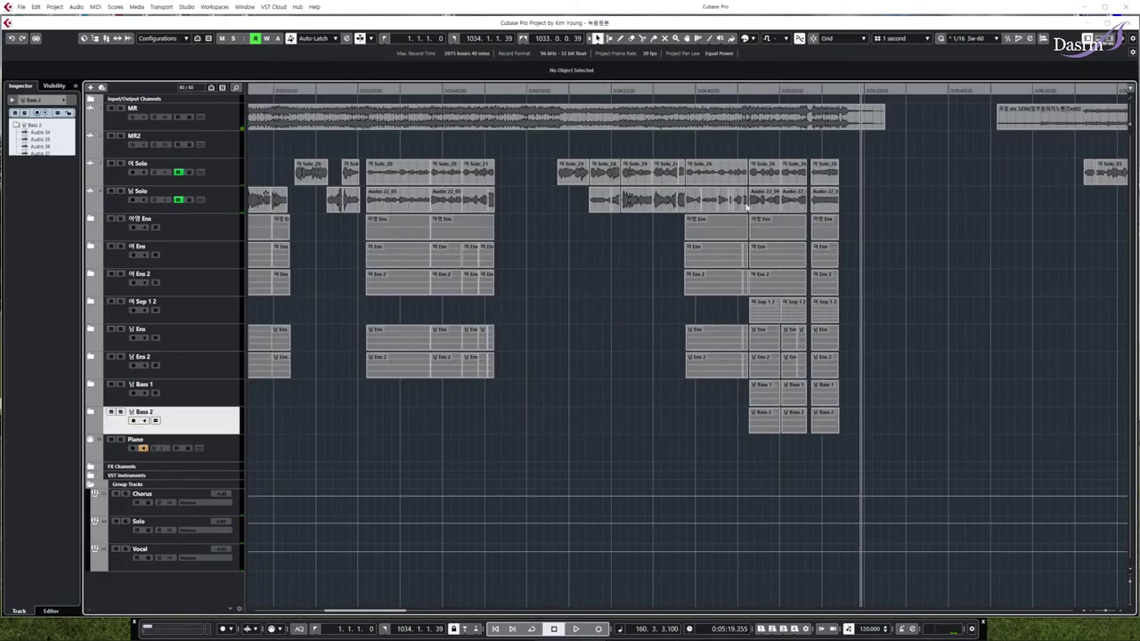
left_click(21, 7)
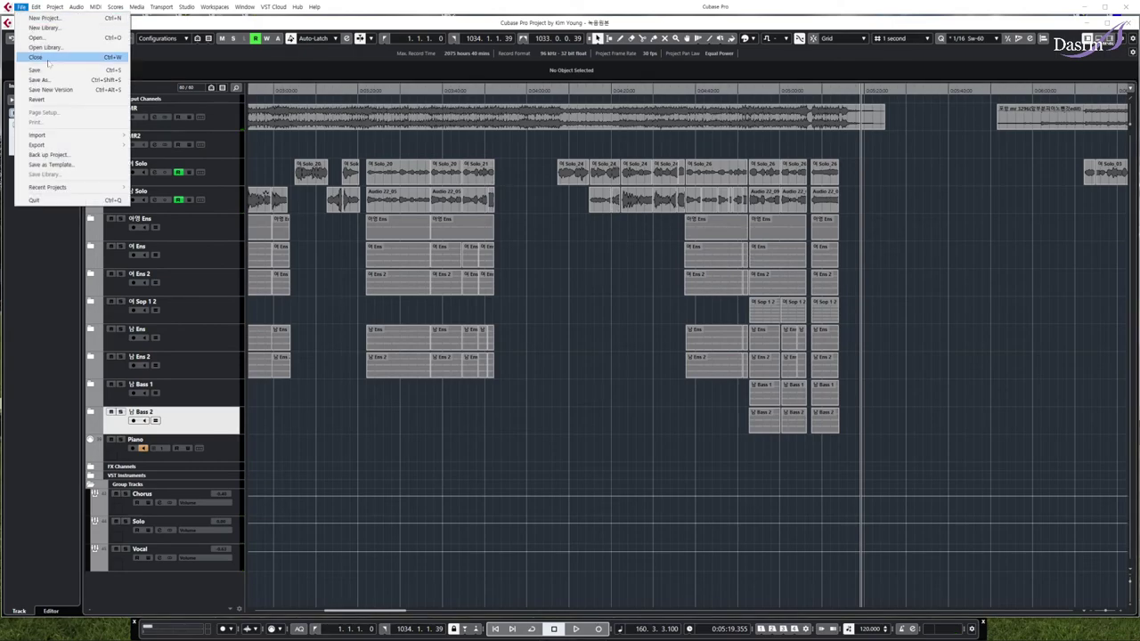
left_click(237, 27)
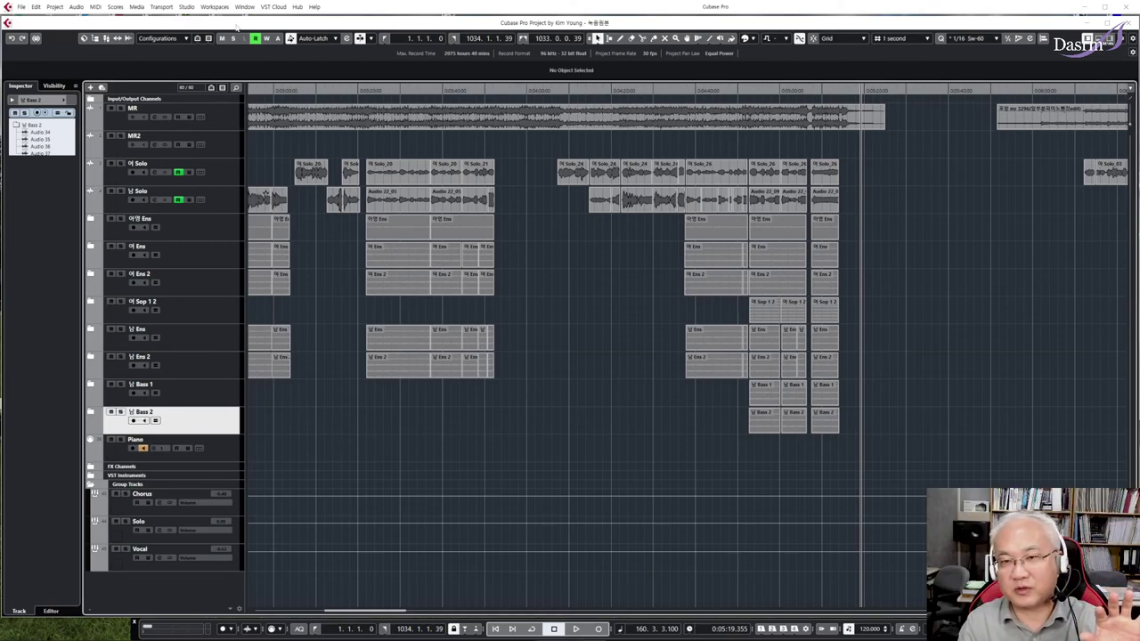
left_click_drag(886, 469, 532, 144)
left_click(541, 197)
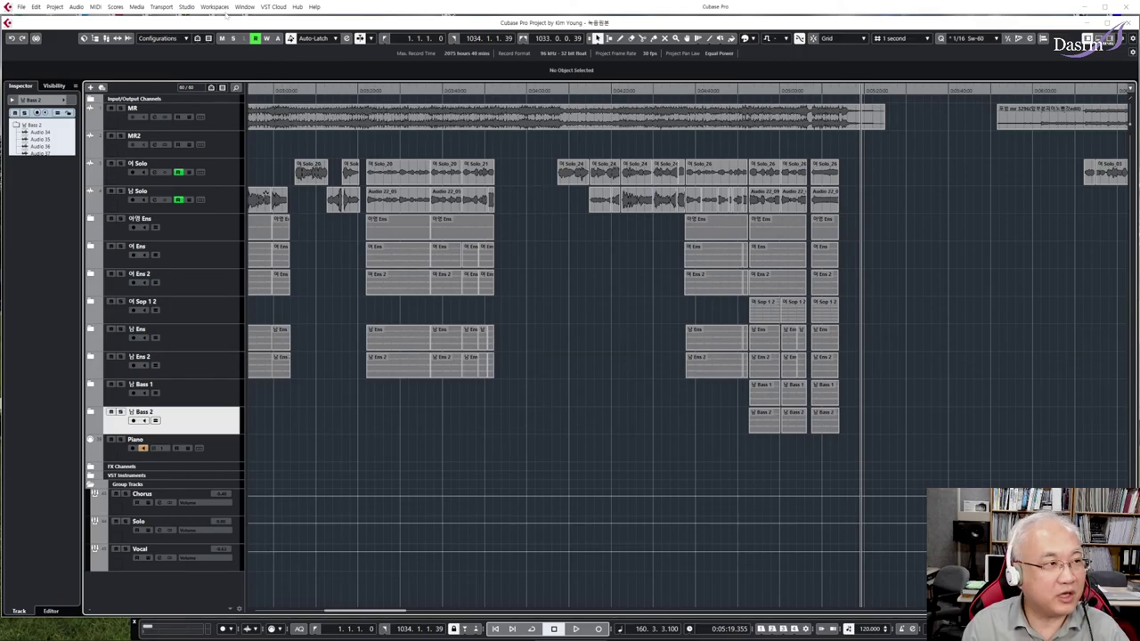
Reopen the MixConsole and collapse the EQ rack so the channel strip and sends racks show for the track channels
left_click(186, 6)
left_click(200, 31)
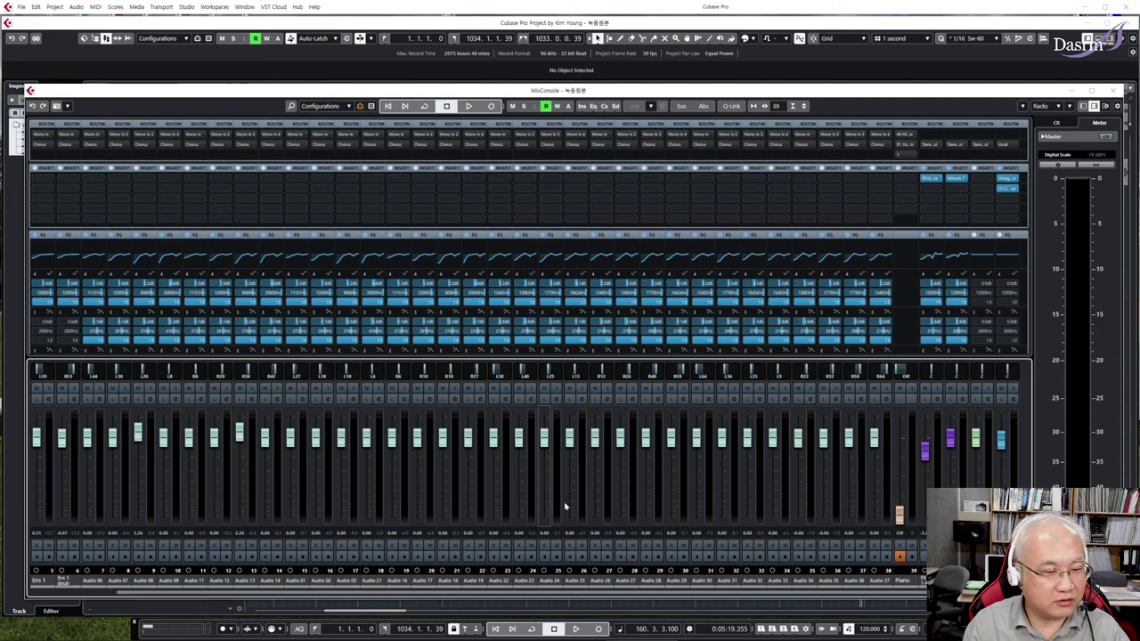
scroll(531, 472, "right", 3)
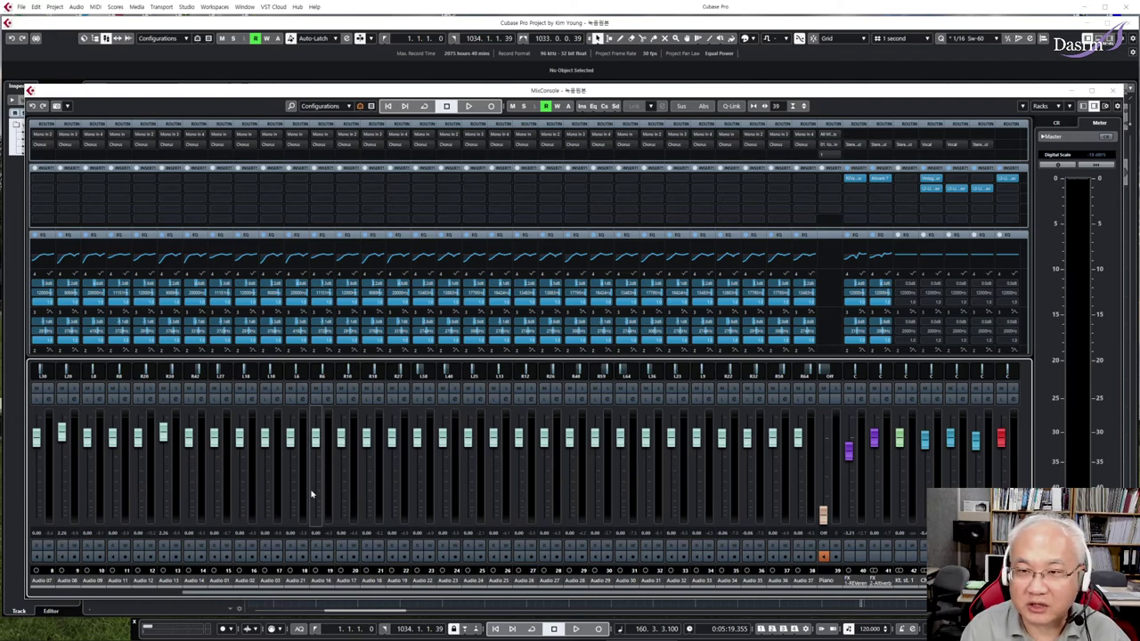
left_click(148, 595)
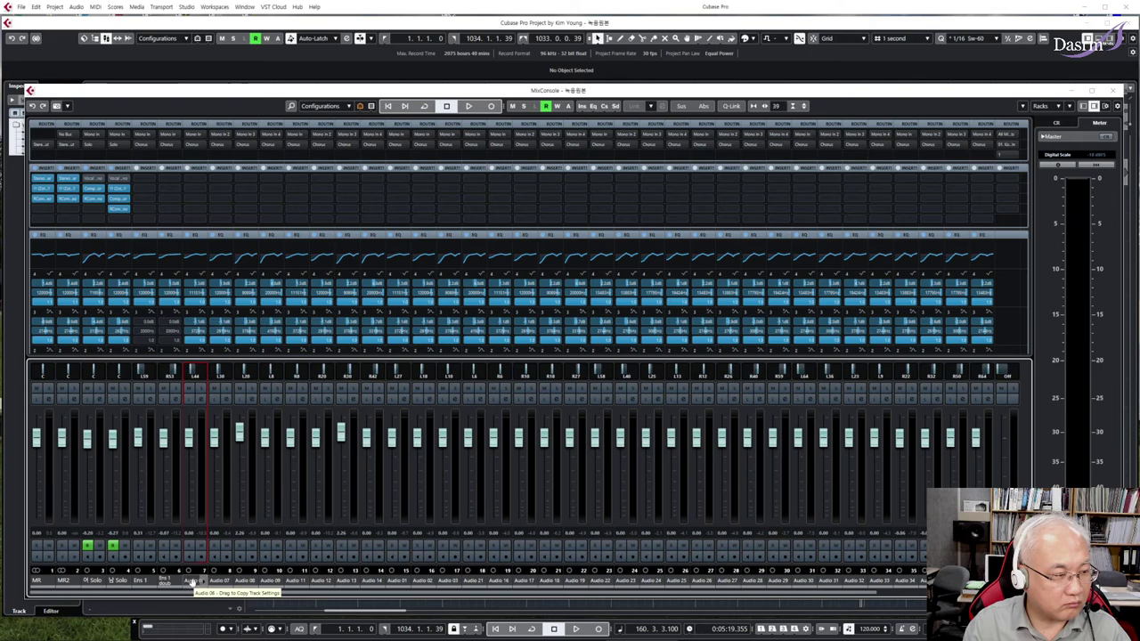
left_click(197, 236)
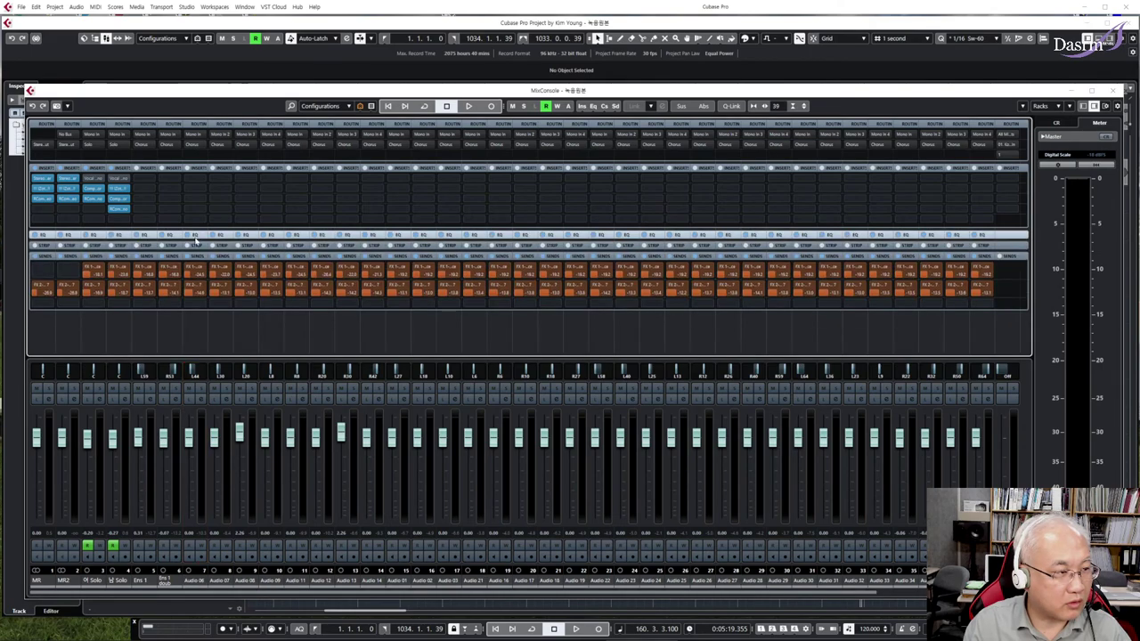
Select the channels Audio 06 through Audio 13 and add a VCA fader to them
left_click(192, 339)
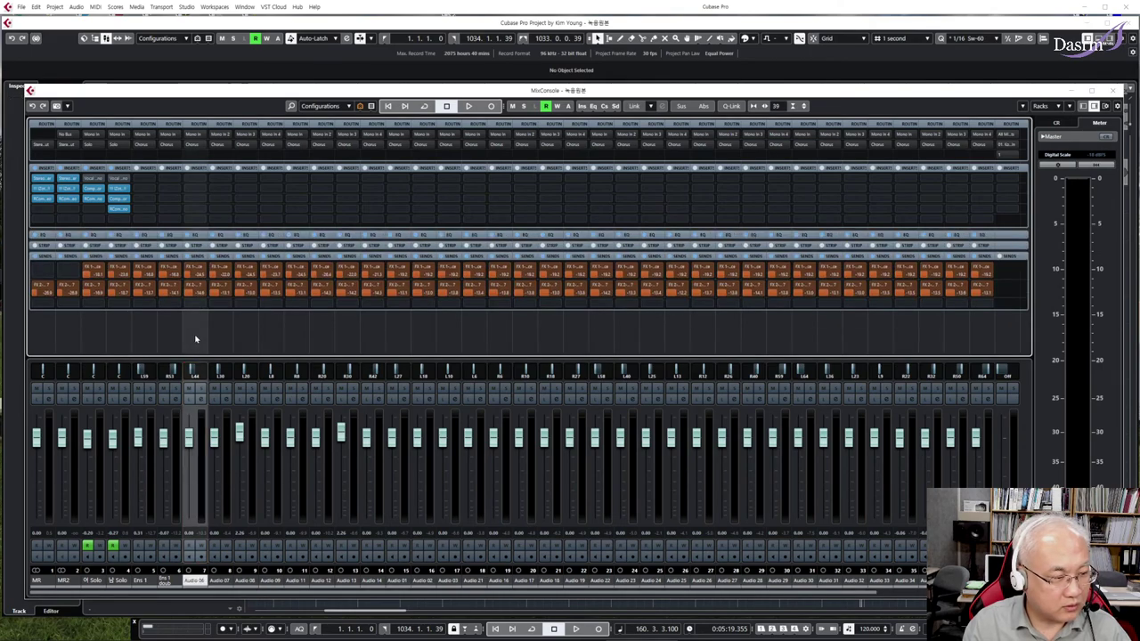
left_click(359, 344, "shift")
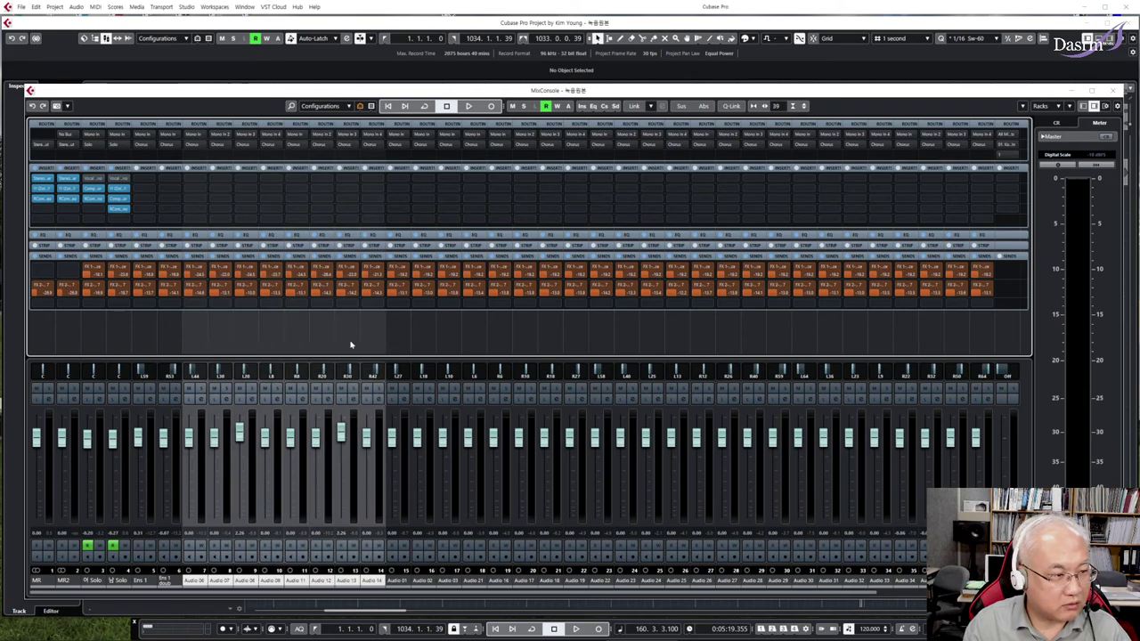
left_click(206, 335)
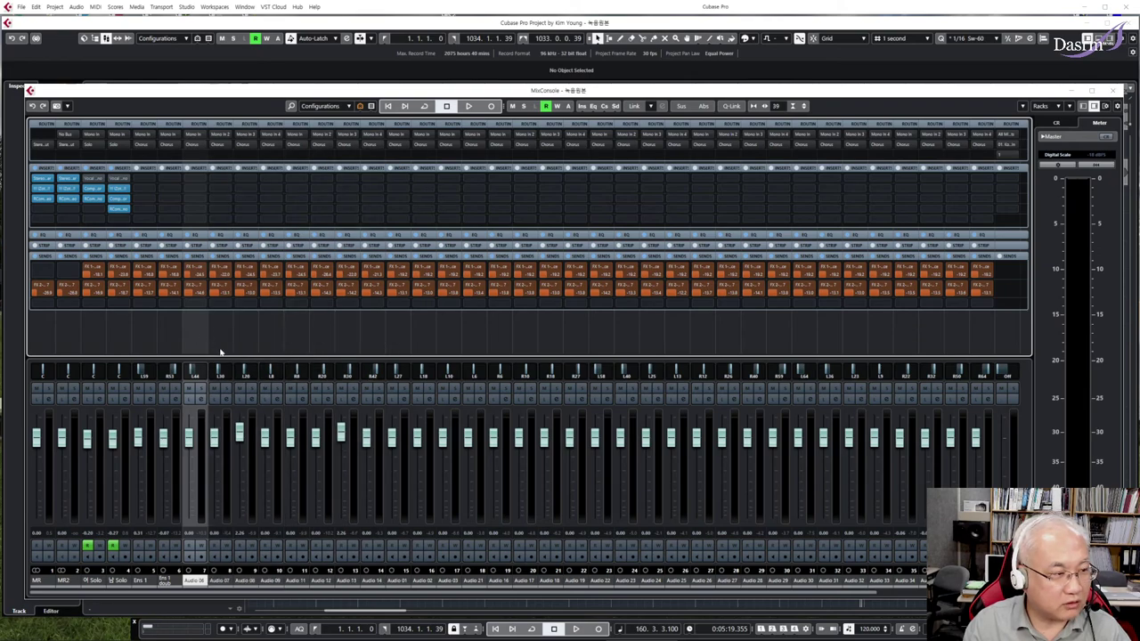
left_click(345, 339, "shift")
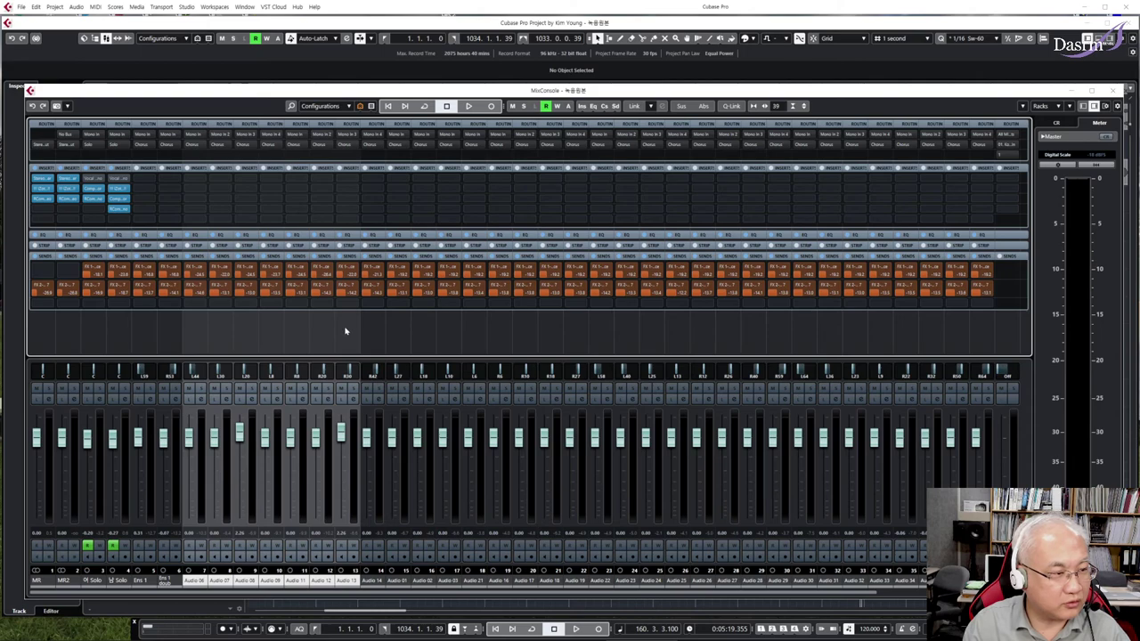
right_click(346, 331)
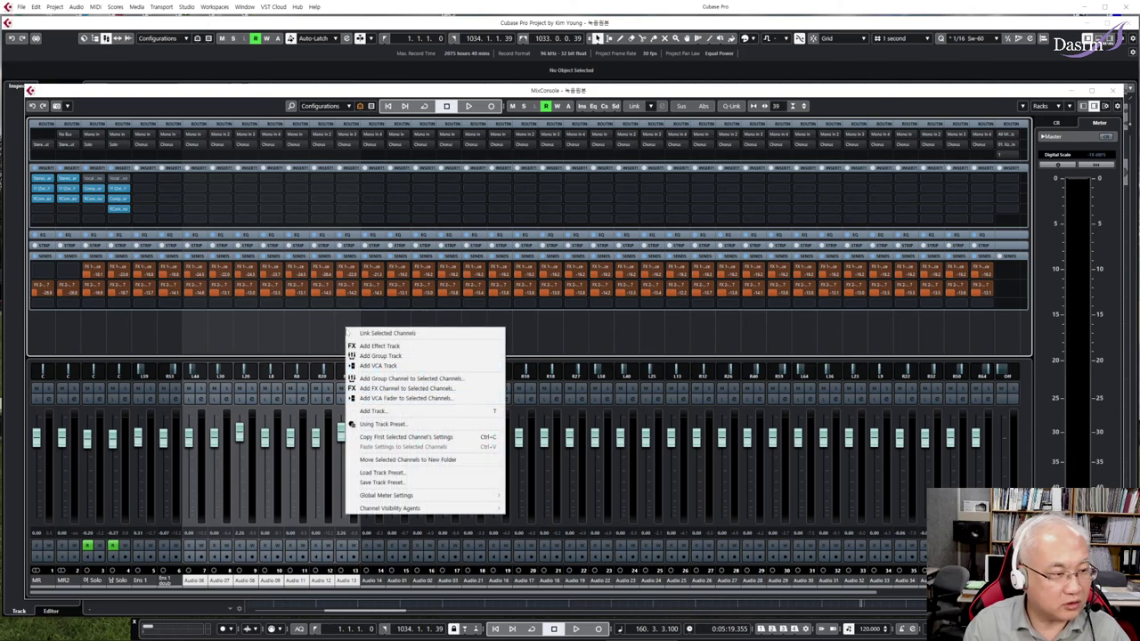
left_click(405, 399)
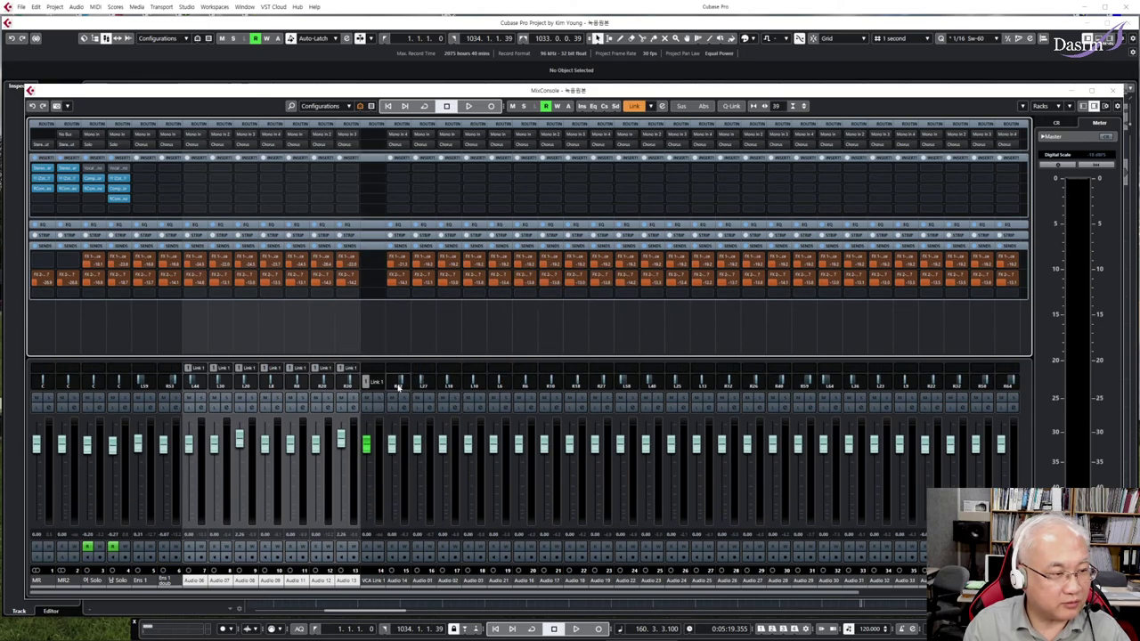
Add a second VCA fader to the five adjacent channels from Audio 14 to Audio 21
left_click(402, 339)
left_click(506, 336, "shift")
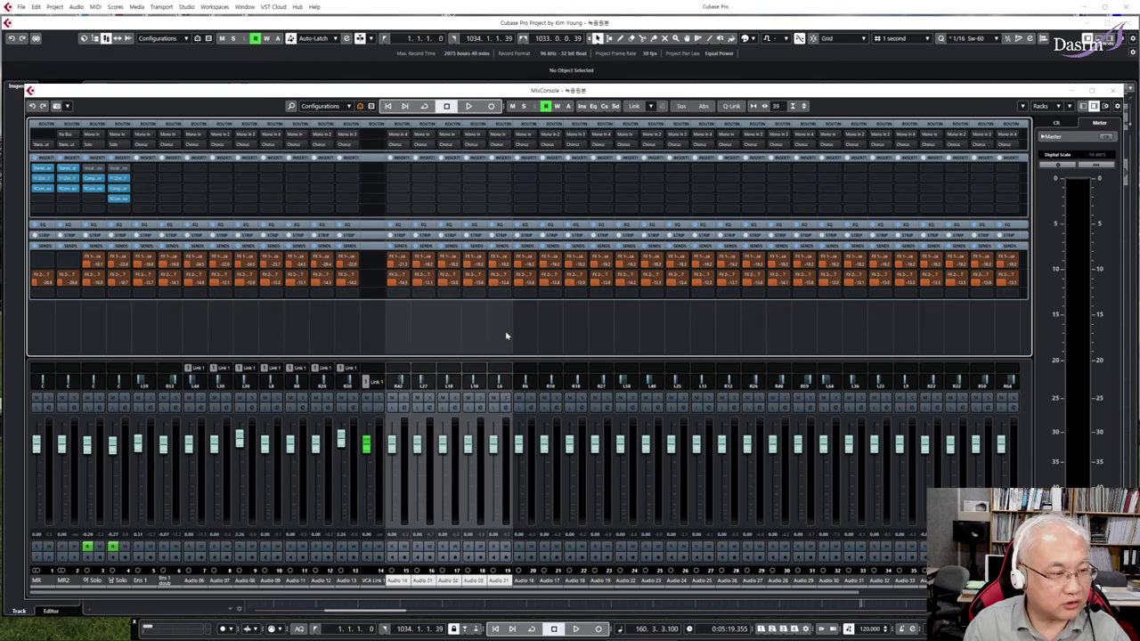
right_click(502, 328)
left_click(547, 399)
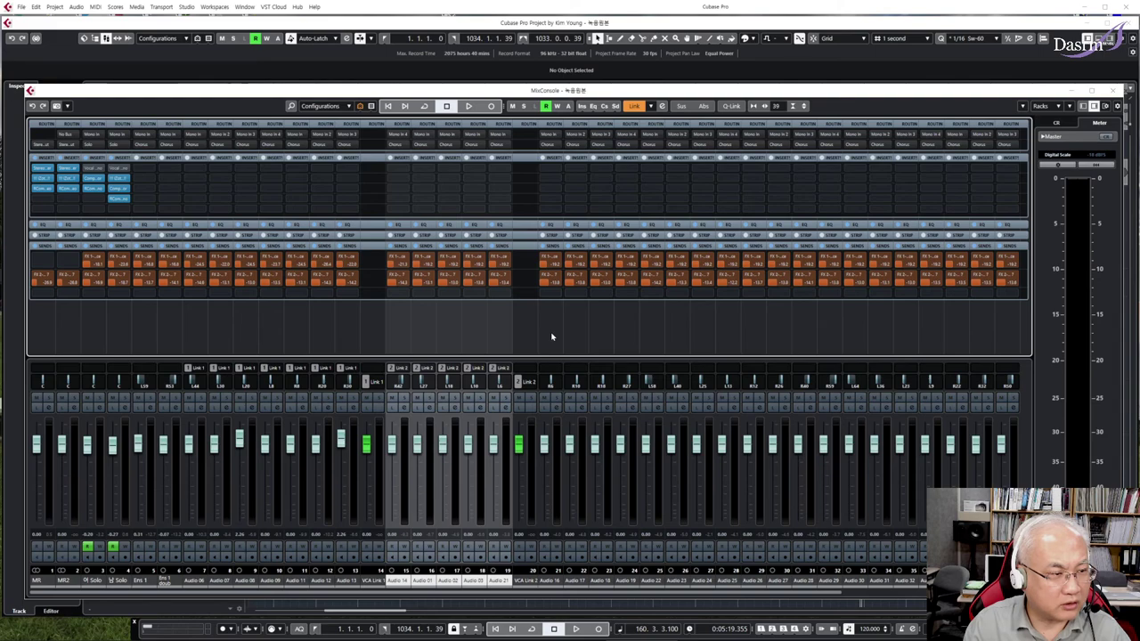
Add a third VCA fader to the five adjacent channels from Audio 16 to Audio 22
left_click(551, 334)
left_click(644, 336, "shift")
right_click(645, 335)
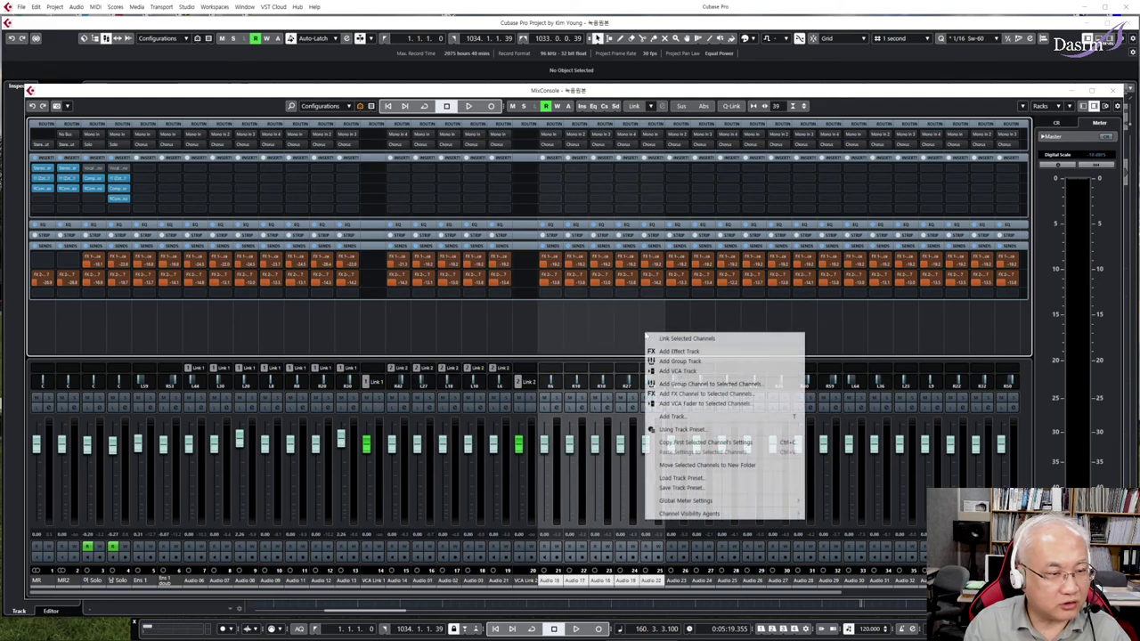
left_click(682, 403)
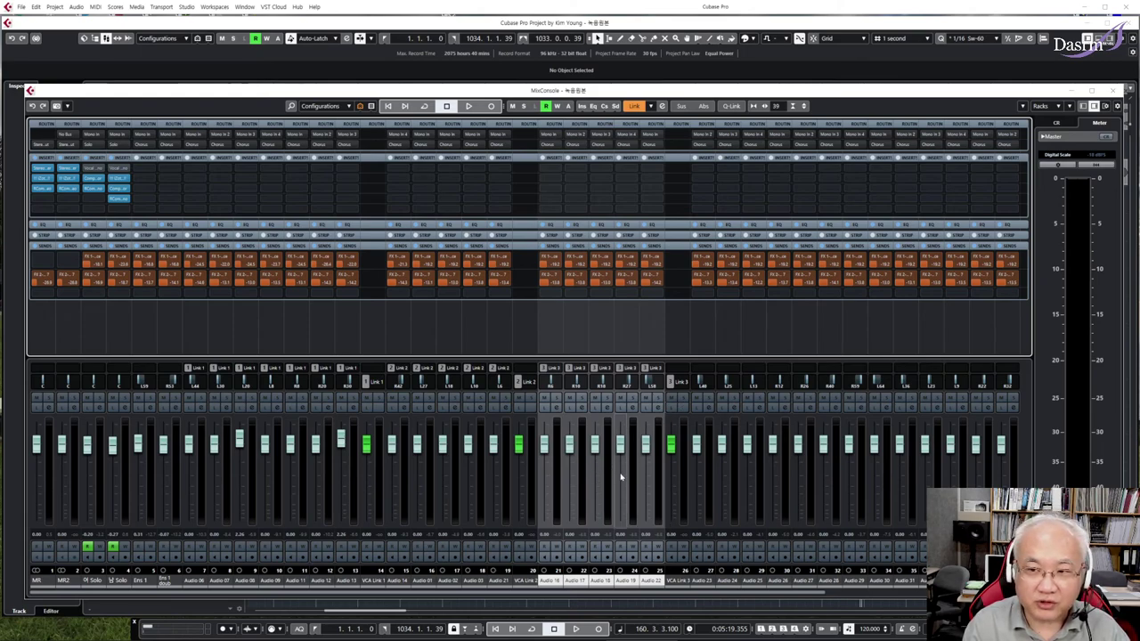
Select the VCA Link 1 channel and close the MixConsole
left_click(369, 351)
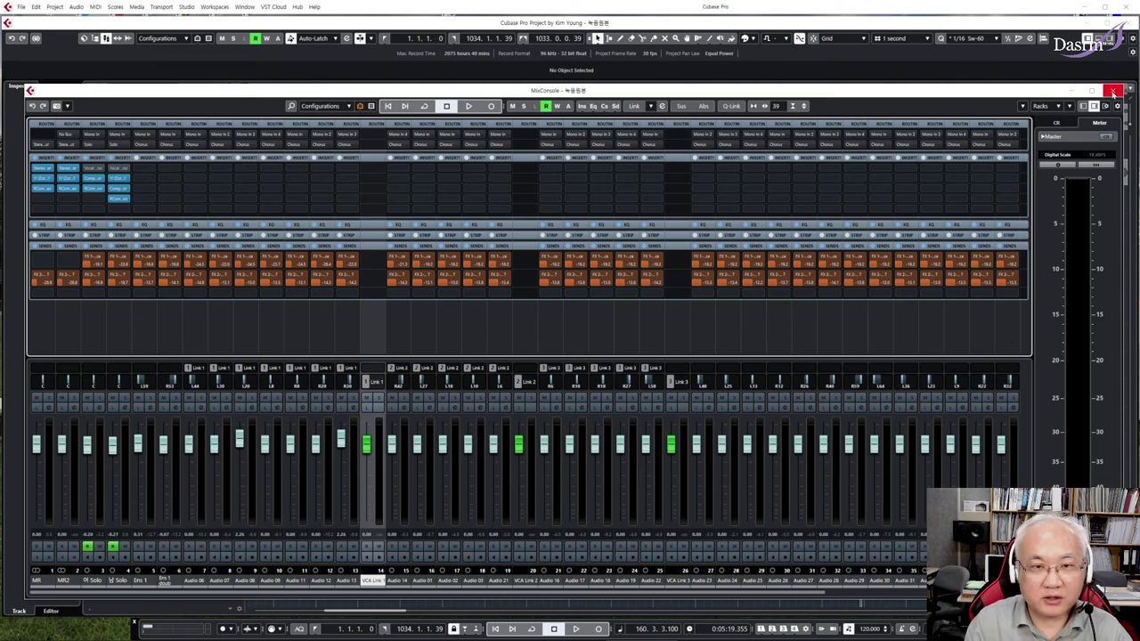
left_click(1112, 93)
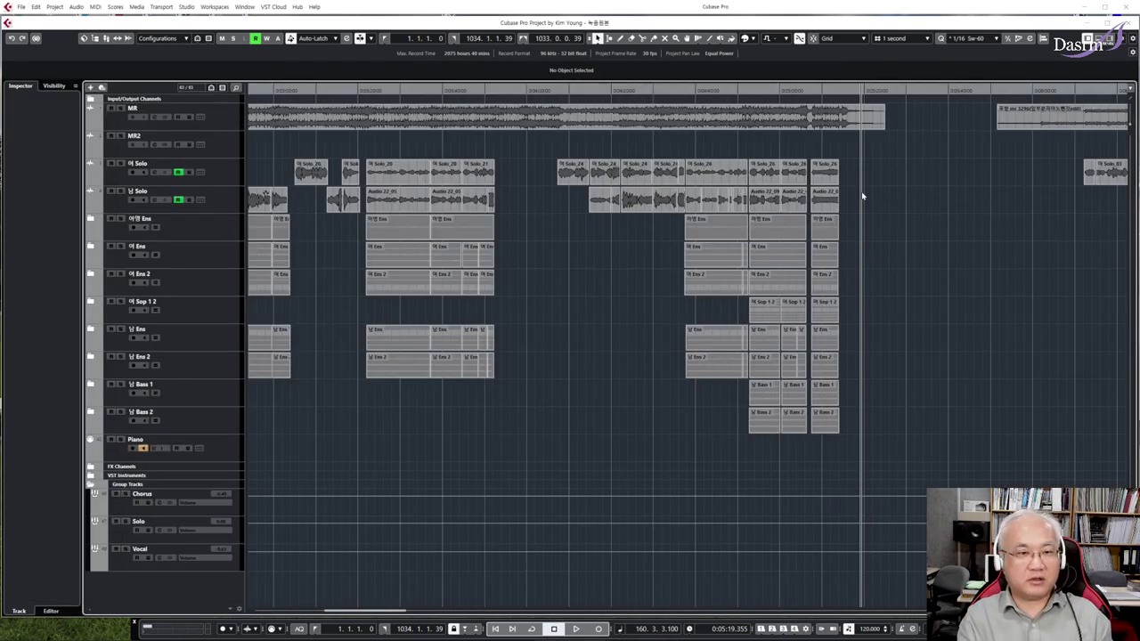